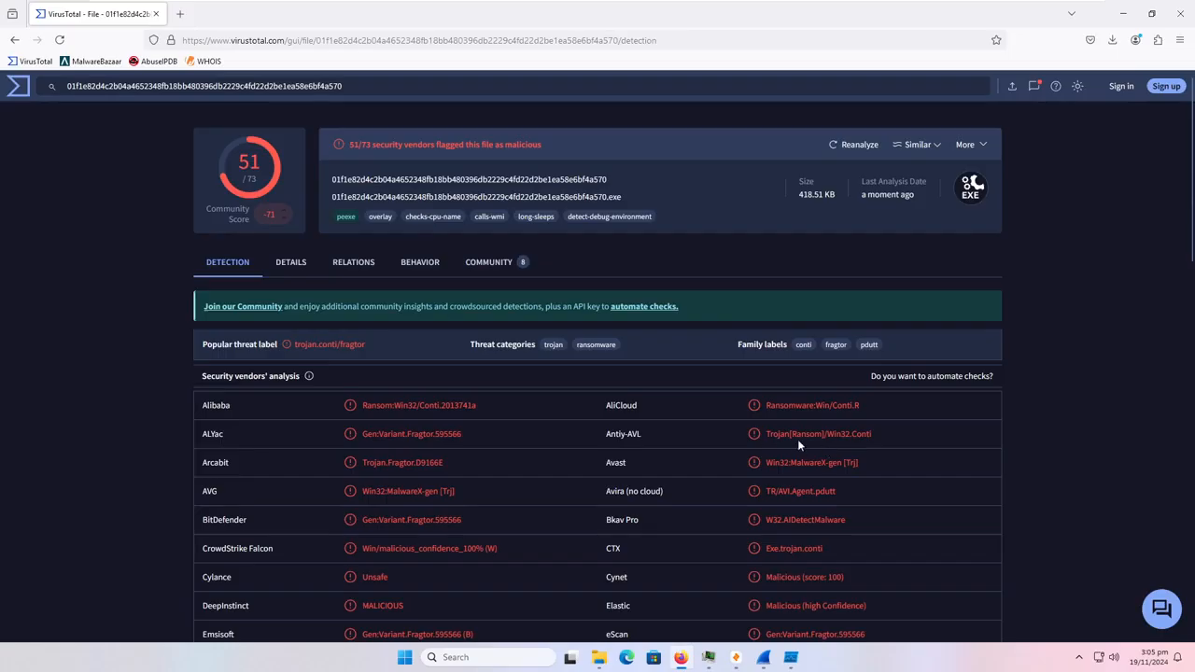
Step: Review the sample's security vendor detections and the submission dates in its file details
{"action": "scroll", "coordinate": [809, 443], "scroll_direction": "down", "scroll_amount": 3}
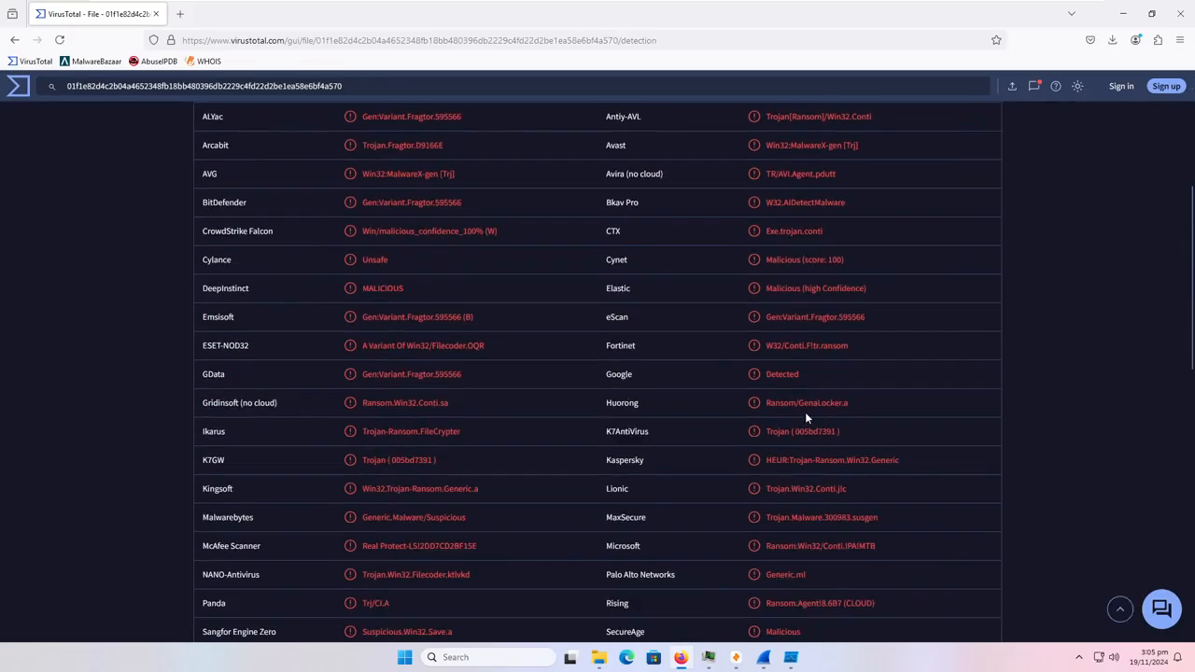
{"action": "scroll", "coordinate": [733, 409], "scroll_direction": "up", "scroll_amount": 3}
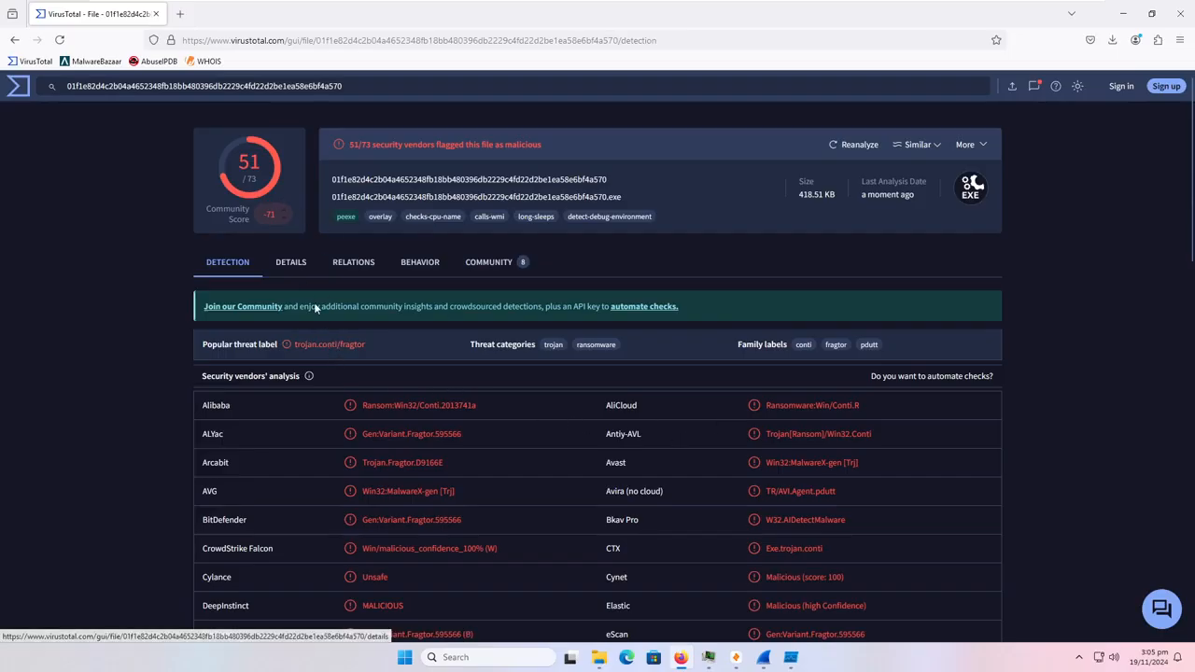
{"action": "left_click", "coordinate": [290, 262]}
{"action": "scroll", "coordinate": [334, 475], "scroll_direction": "down", "scroll_amount": 3}
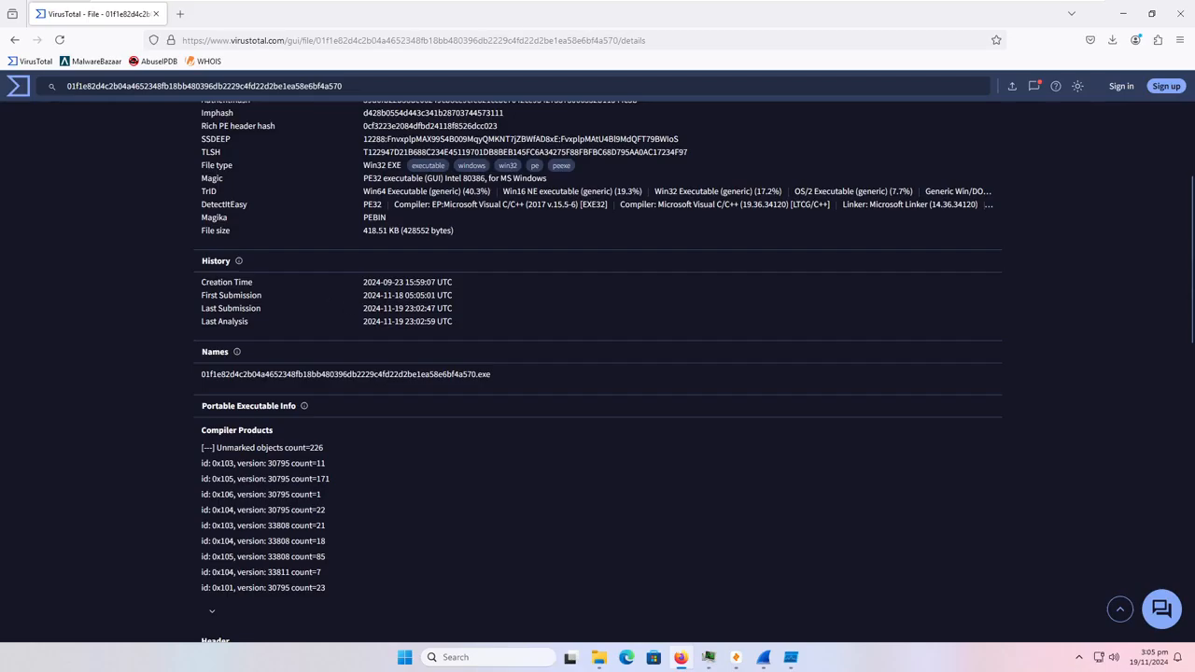
{"action": "left_click_drag", "start_coordinate": [364, 296], "coordinate": [497, 311]}
{"action": "scroll", "coordinate": [453, 360], "scroll_direction": "up", "scroll_amount": 3}
{"action": "left_click", "coordinate": [105, 233]}
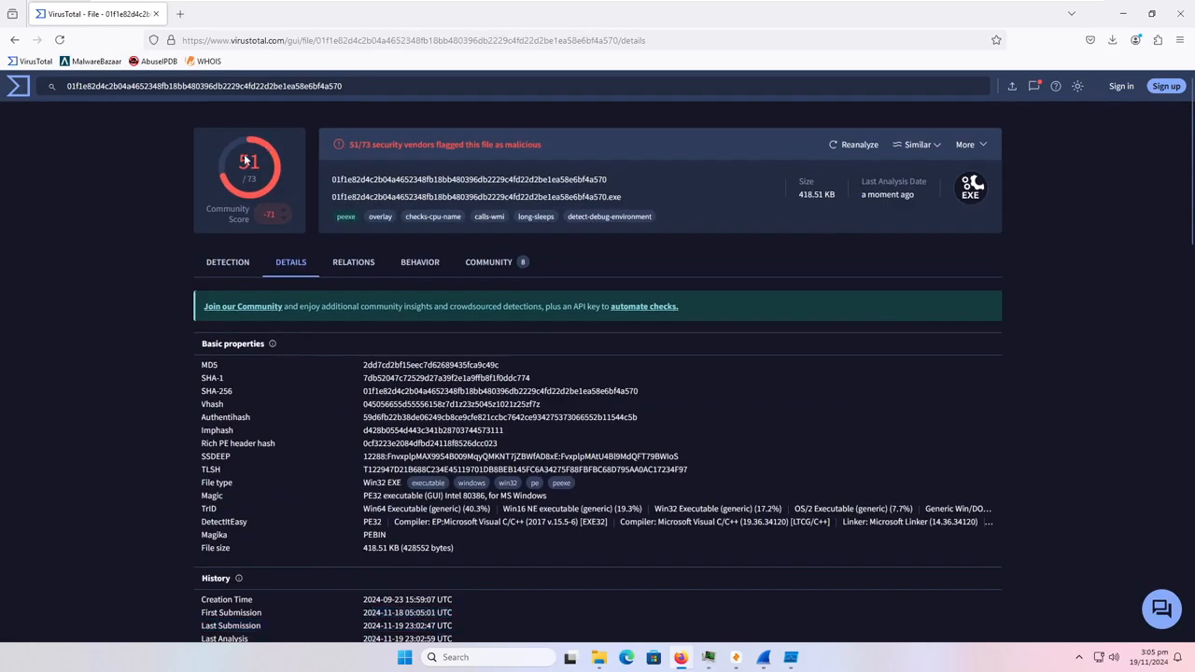
Step: Check the end of the vendor detection list for engines marked Undetected, including ClamAV, Baidu and Webroot
{"action": "left_click", "coordinate": [229, 265]}
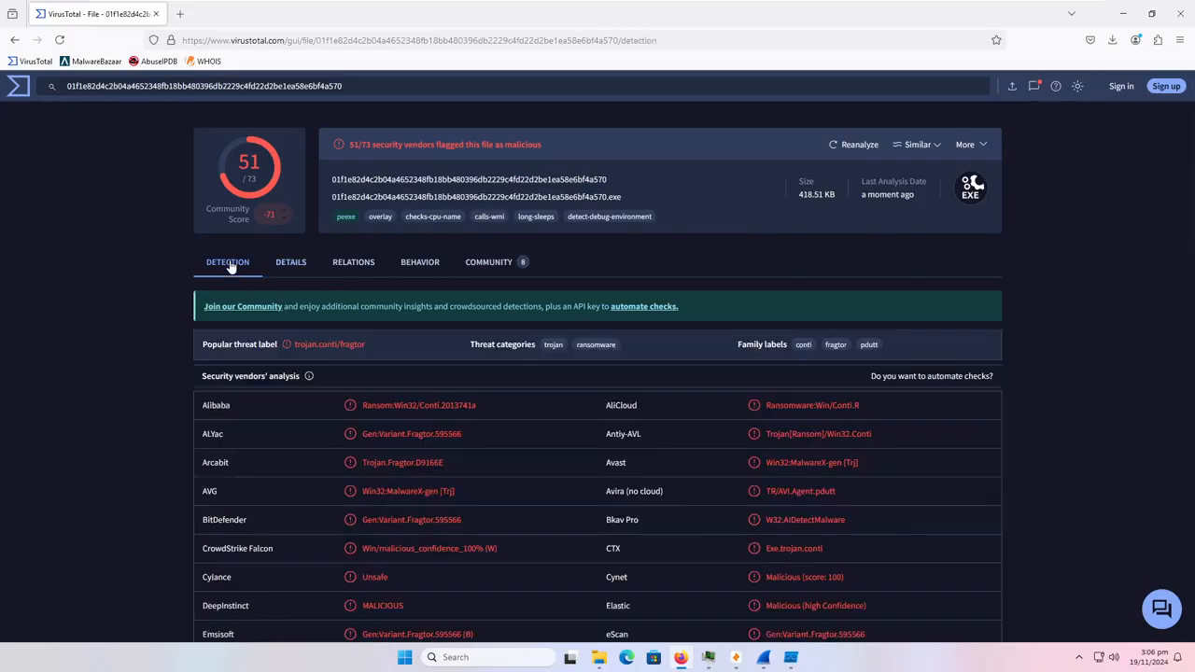
{"action": "scroll", "coordinate": [227, 302], "scroll_direction": "down", "scroll_amount": 10}
{"action": "scroll", "coordinate": [203, 382], "scroll_direction": "down", "scroll_amount": 2}
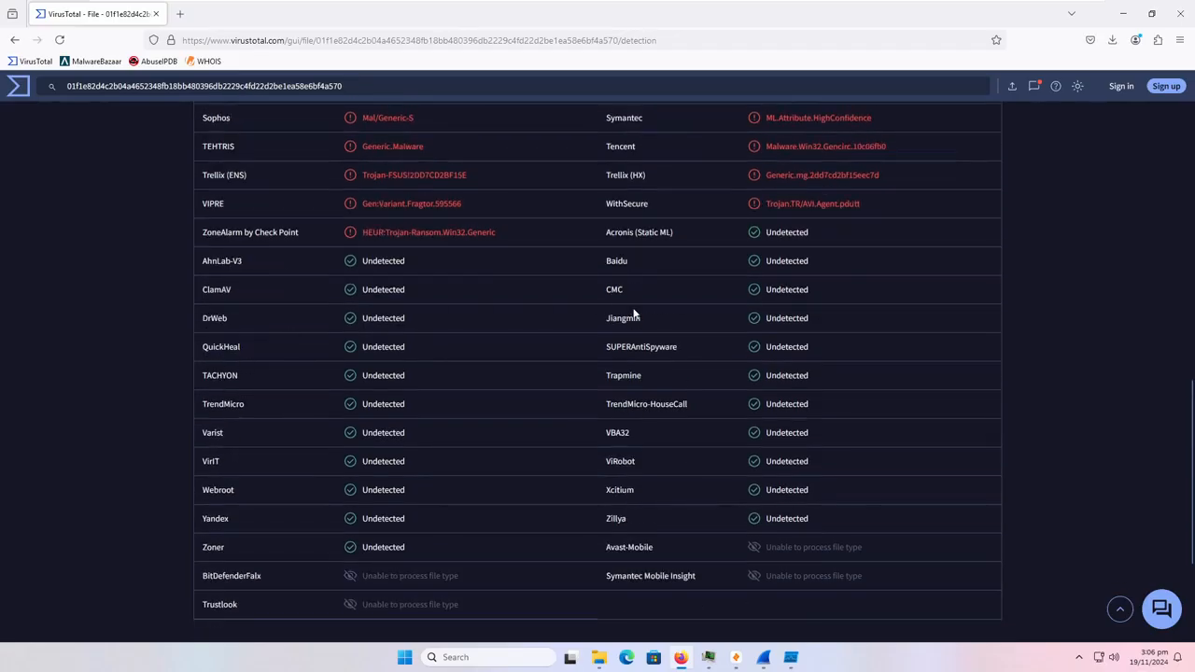
{"action": "double_click", "coordinate": [384, 290]}
{"action": "double_click", "coordinate": [787, 261]}
{"action": "left_click_drag", "start_coordinate": [417, 496], "coordinate": [360, 462]}
{"action": "double_click", "coordinate": [462, 492]}
Step: Examine the detection names given by Avast, BitDefender, Kaspersky, McAfee, Symantec and Sophos
{"action": "scroll", "coordinate": [482, 500], "scroll_direction": "up", "scroll_amount": 10}
{"action": "scroll", "coordinate": [487, 501], "scroll_direction": "down", "scroll_amount": 2}
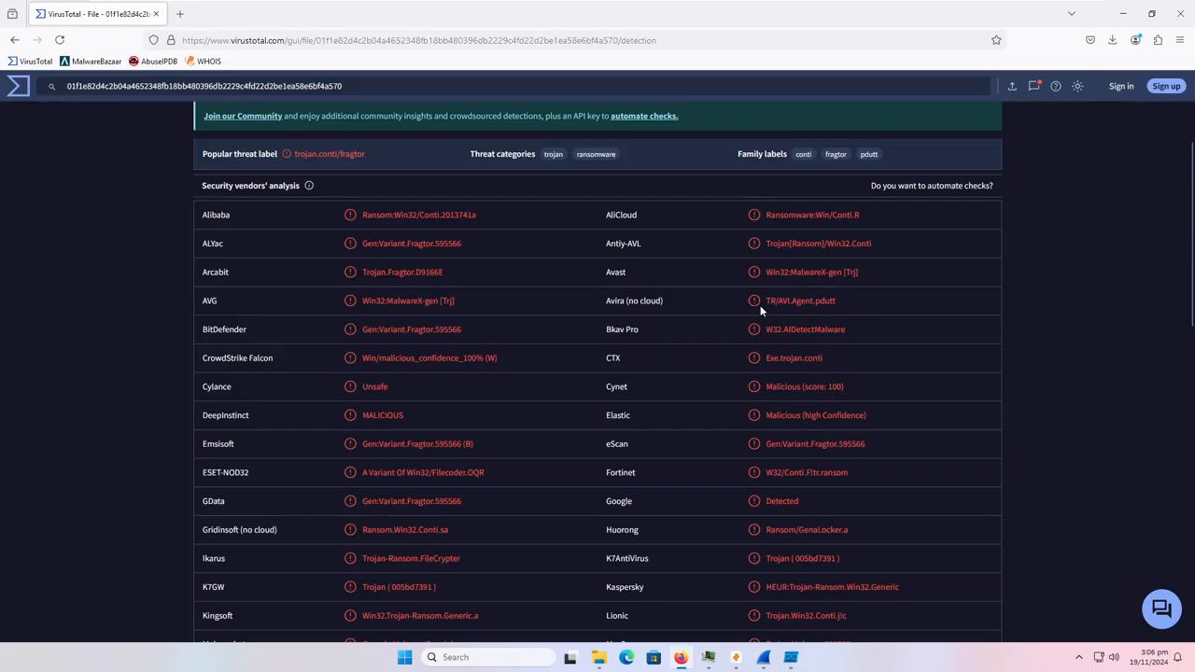
{"action": "triple_click", "coordinate": [811, 272]}
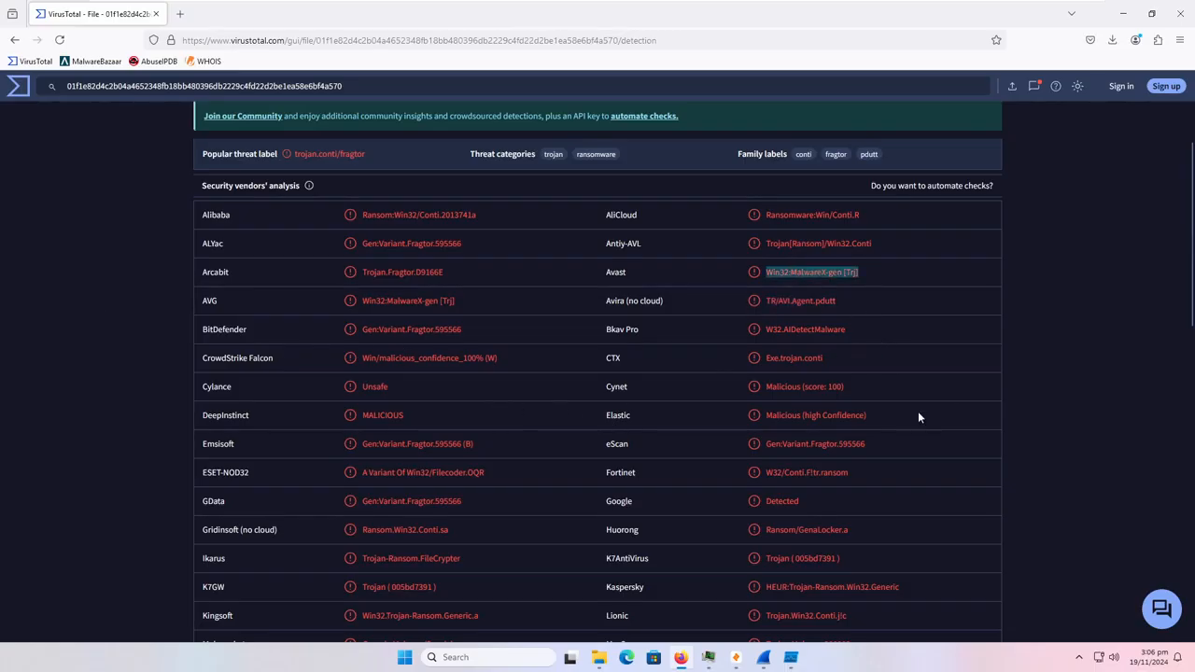
{"action": "triple_click", "coordinate": [411, 329]}
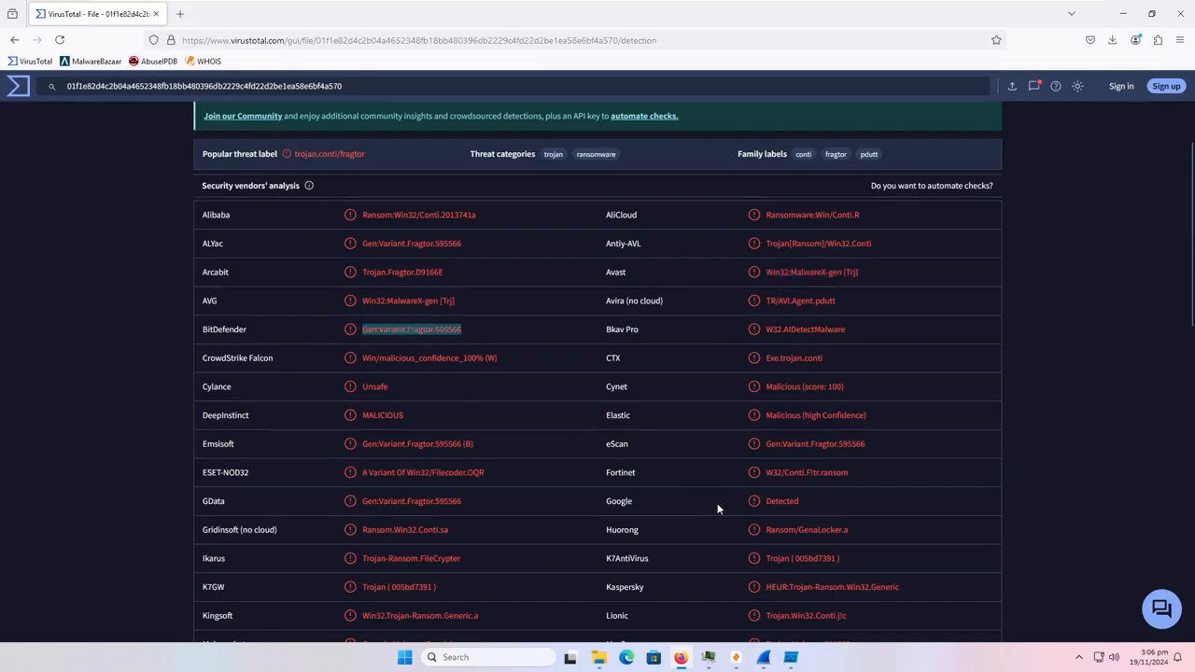
{"action": "scroll", "coordinate": [705, 519], "scroll_direction": "down", "scroll_amount": 1}
{"action": "left_click_drag", "start_coordinate": [904, 525], "coordinate": [678, 523]}
{"action": "scroll", "coordinate": [680, 524], "scroll_direction": "down", "scroll_amount": 2}
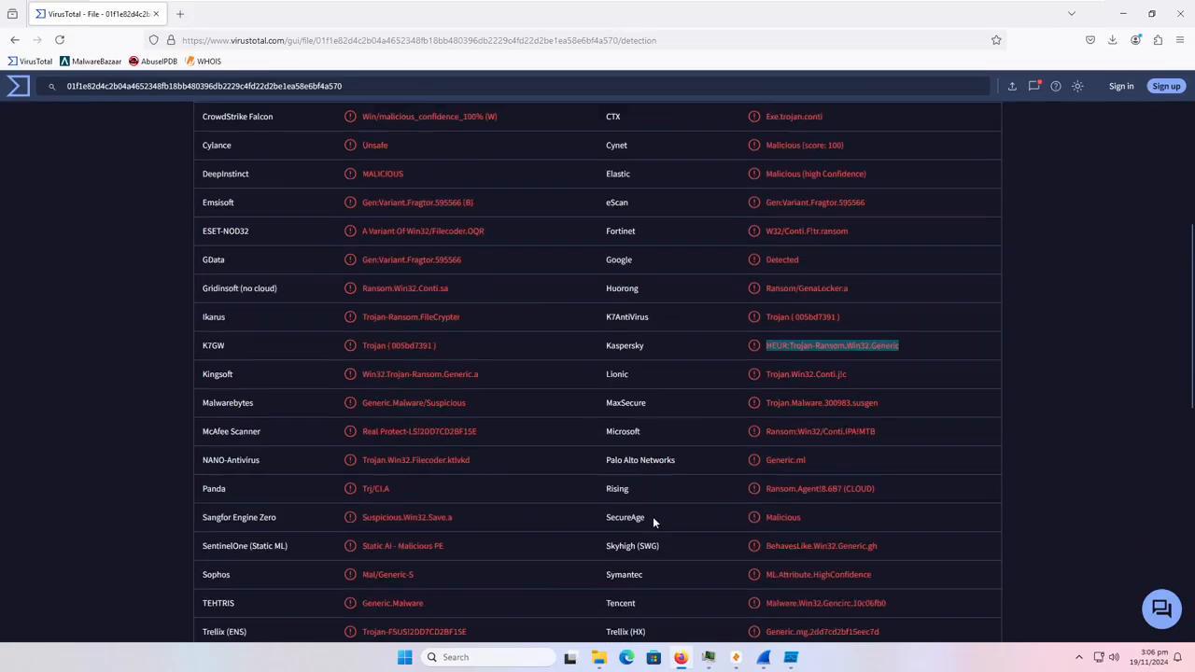
{"action": "scroll", "coordinate": [681, 523], "scroll_direction": "down", "scroll_amount": 1}
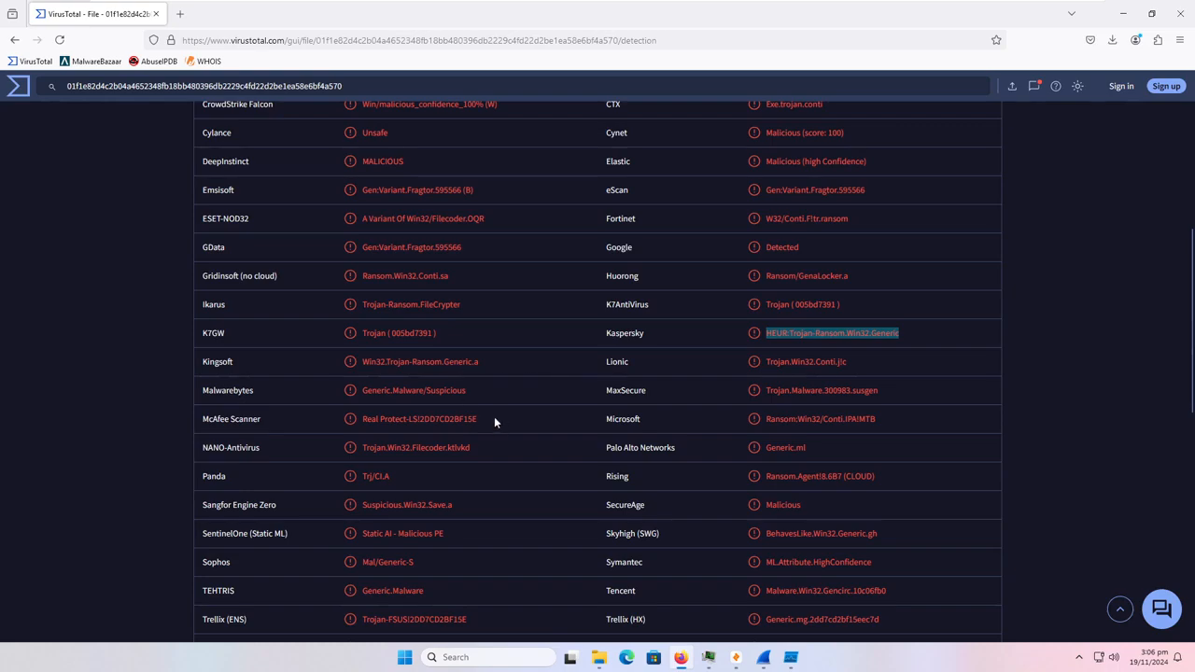
{"action": "left_click_drag", "start_coordinate": [495, 422], "coordinate": [261, 425]}
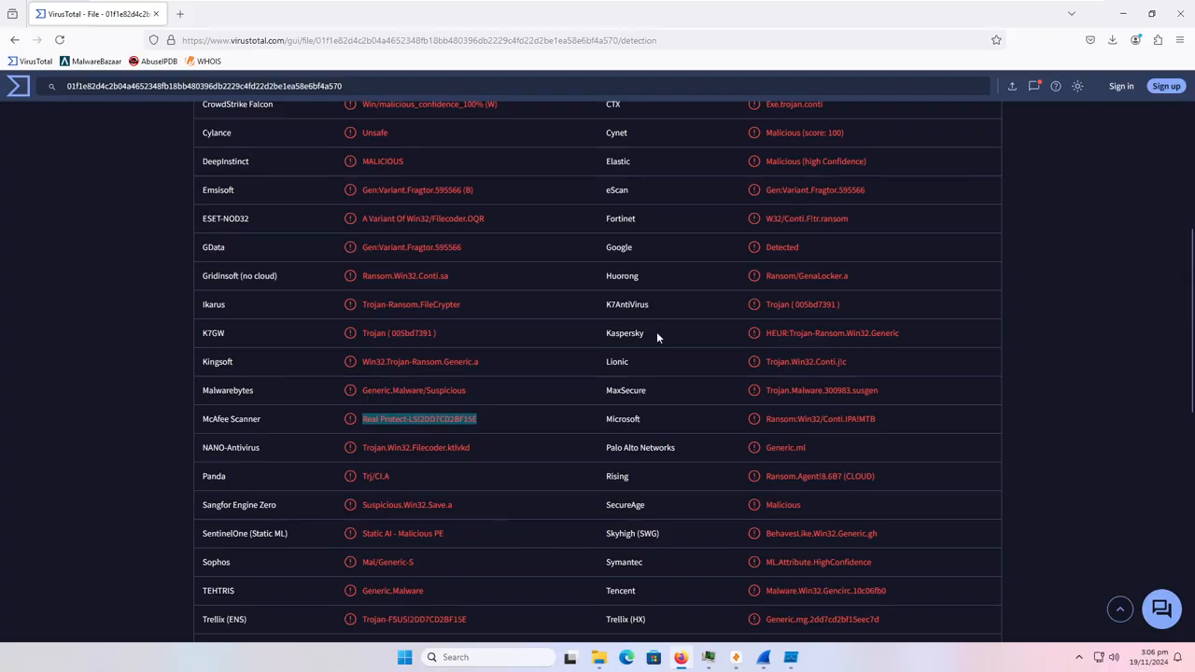
{"action": "scroll", "coordinate": [524, 566], "scroll_direction": "down", "scroll_amount": 1}
{"action": "left_click_drag", "start_coordinate": [872, 498], "coordinate": [684, 530]}
{"action": "left_click_drag", "start_coordinate": [437, 510], "coordinate": [344, 502]}
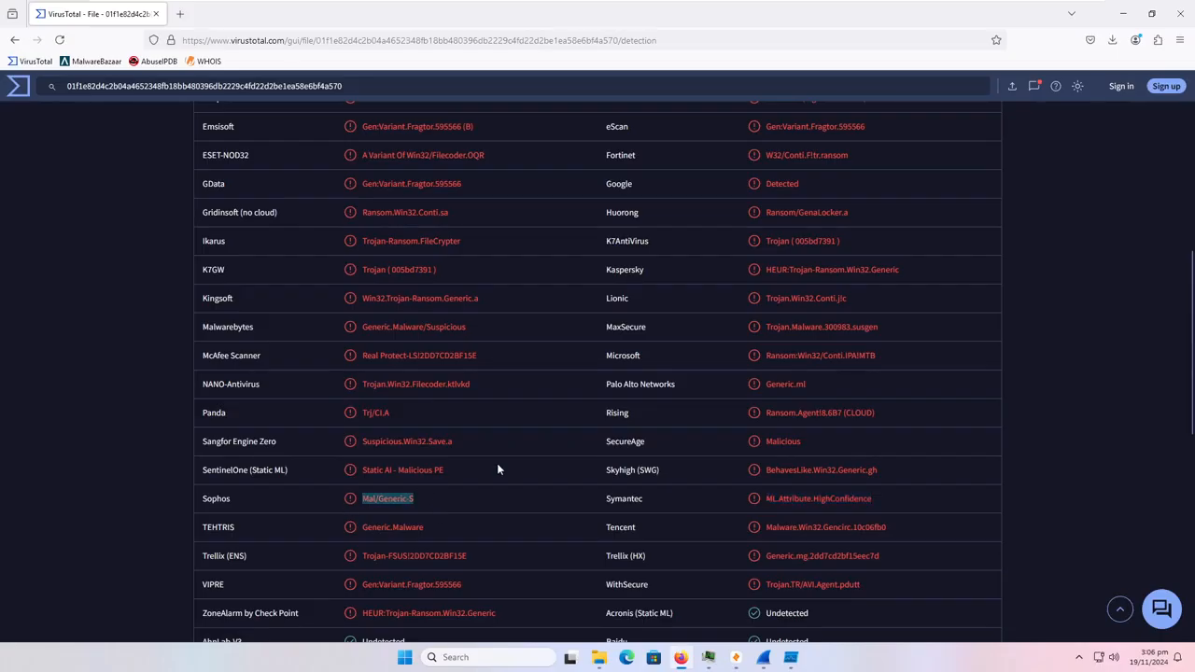
{"action": "left_click", "coordinate": [459, 471]}
Step: Open the file details and highlight the sample's MD5, SHA-1 and SHA-256 hashes
{"action": "scroll", "coordinate": [455, 453], "scroll_direction": "up", "scroll_amount": 10}
{"action": "left_click", "coordinate": [290, 264]}
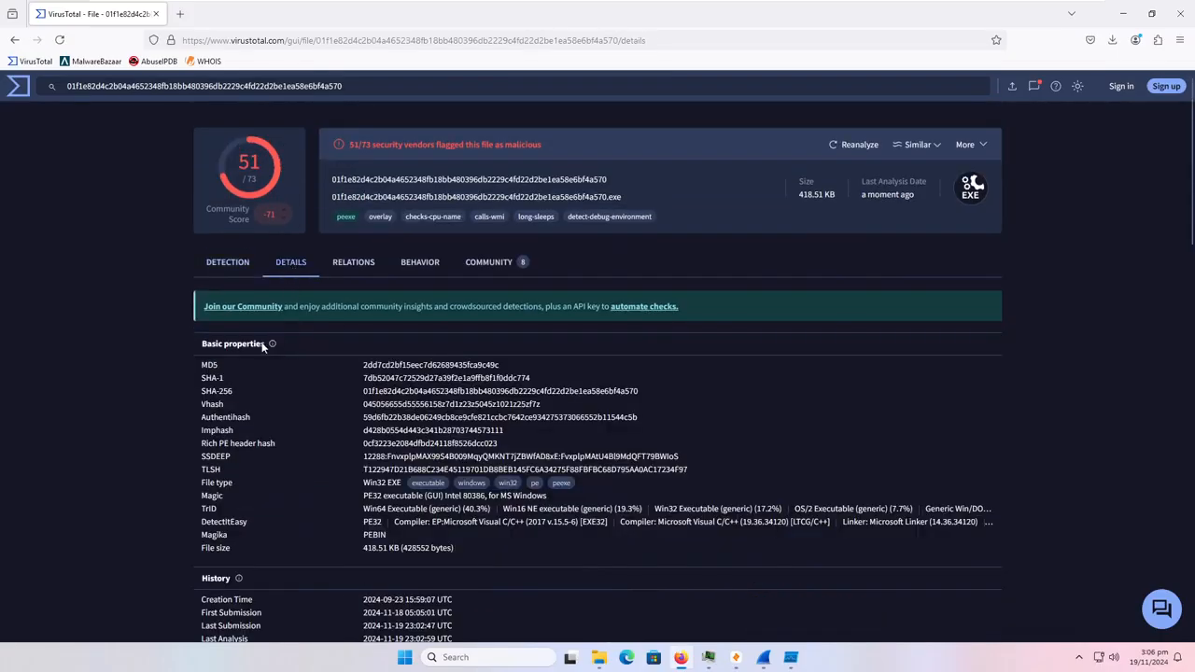
{"action": "left_click_drag", "start_coordinate": [196, 360], "coordinate": [674, 393]}
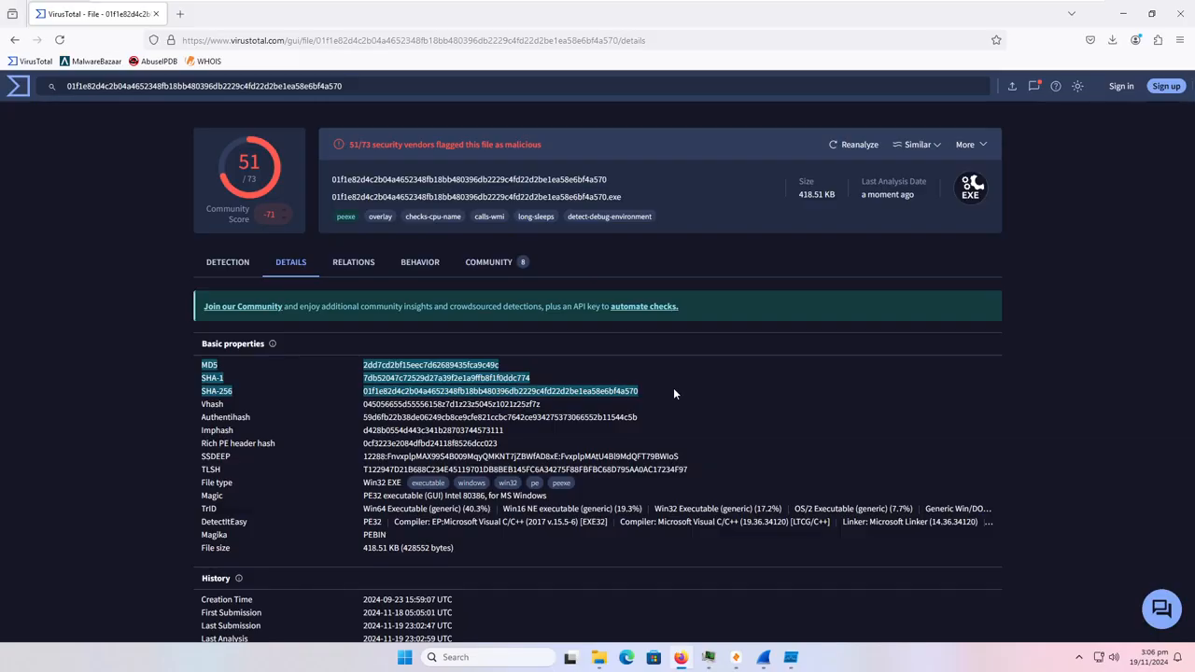
Step: Inspect the sample's creation time and first submission date in the file history
{"action": "scroll", "coordinate": [635, 322], "scroll_direction": "down", "scroll_amount": 3}
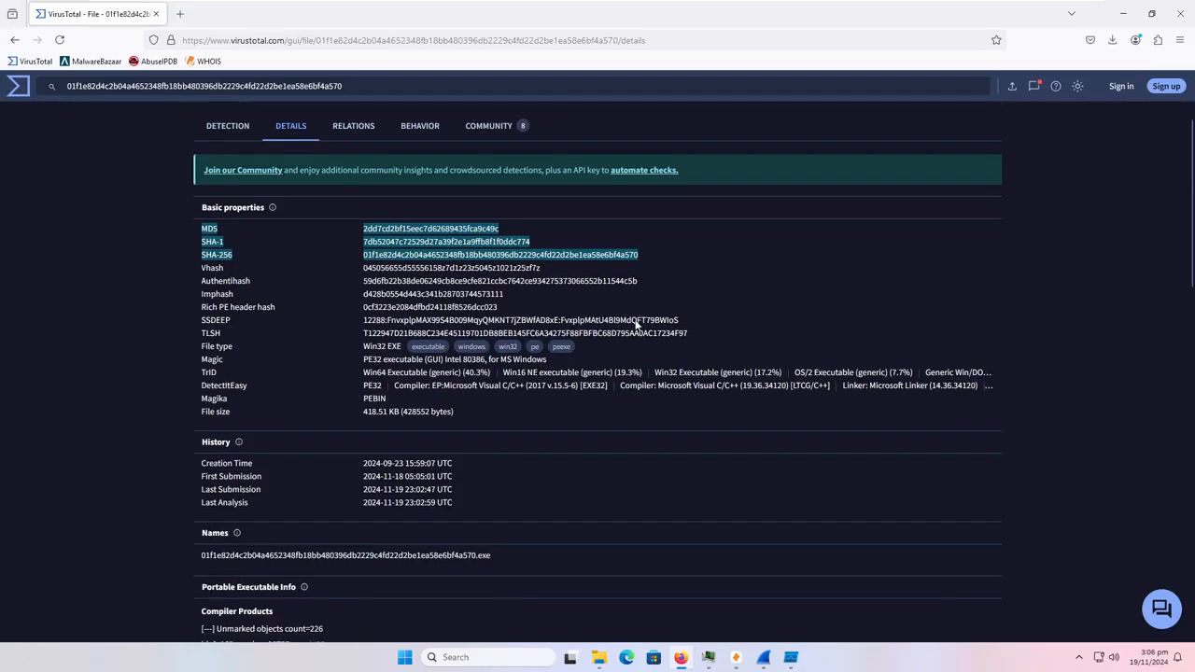
{"action": "scroll", "coordinate": [628, 332], "scroll_direction": "down", "scroll_amount": 2}
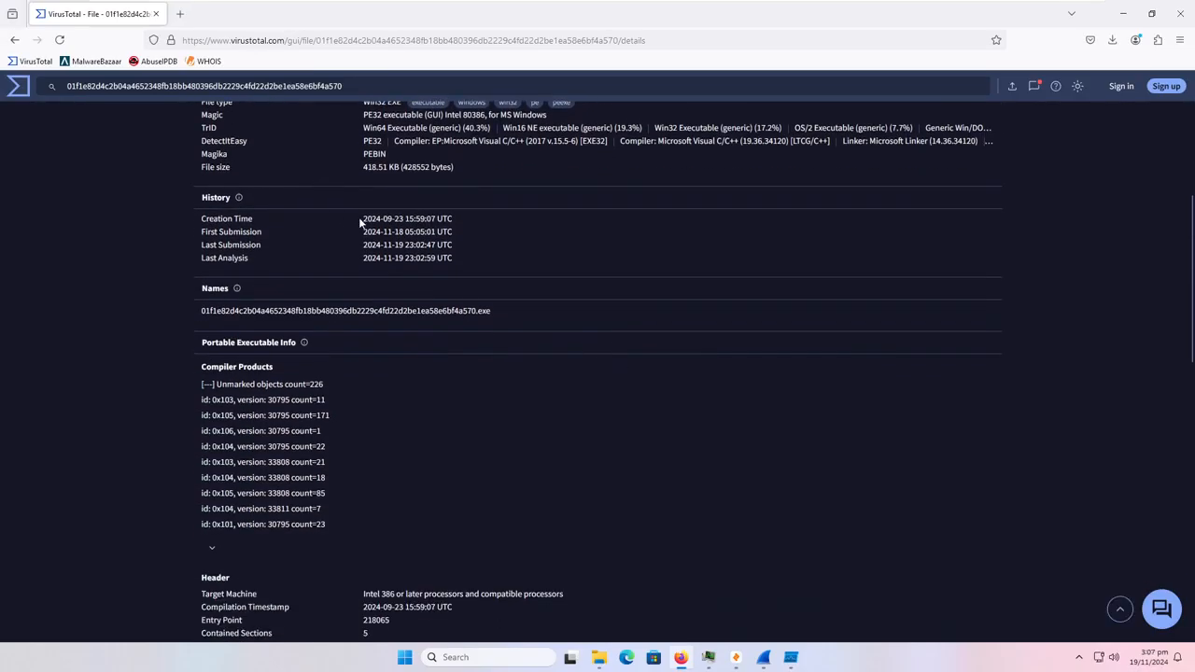
{"action": "left_click_drag", "start_coordinate": [351, 222], "coordinate": [464, 226]}
{"action": "left_click_drag", "start_coordinate": [364, 234], "coordinate": [484, 239]}
{"action": "left_click", "coordinate": [476, 235]}
{"action": "left_click_drag", "start_coordinate": [363, 235], "coordinate": [493, 231]}
Step: Open the sample's relations and examine the contacted URLs, domains and IP addresses, highlighting 20.99.133.109
{"action": "scroll", "coordinate": [504, 229], "scroll_direction": "up", "scroll_amount": 5}
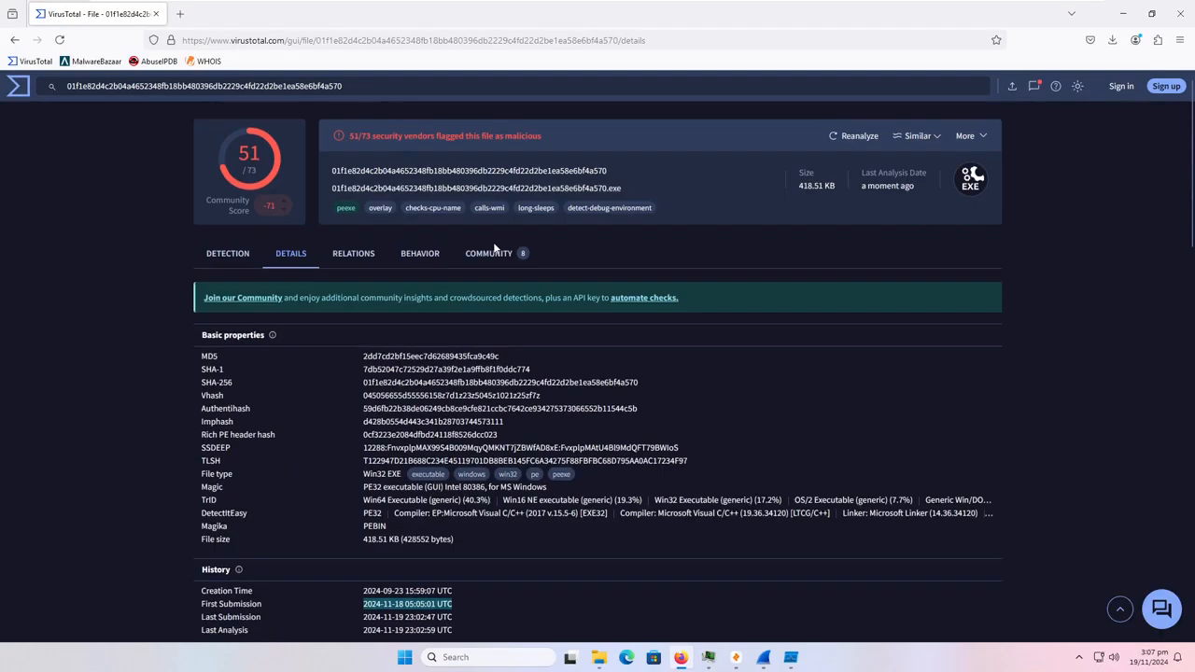
{"action": "left_click", "coordinate": [351, 263]}
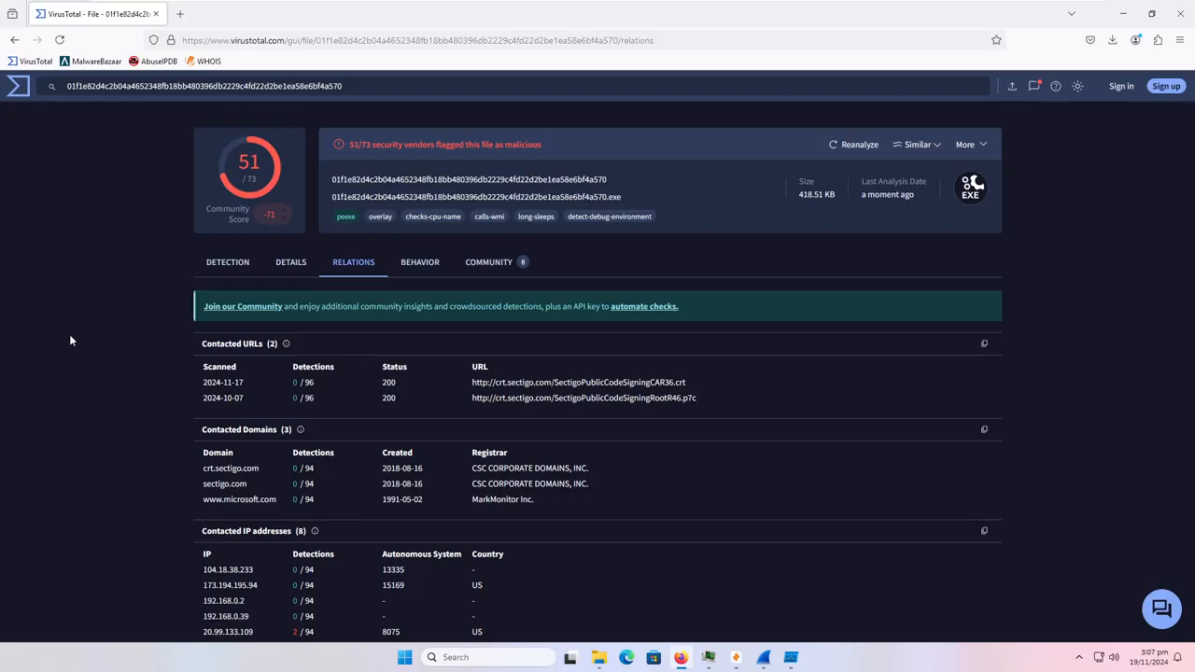
{"action": "scroll", "coordinate": [138, 416], "scroll_direction": "down", "scroll_amount": 3}
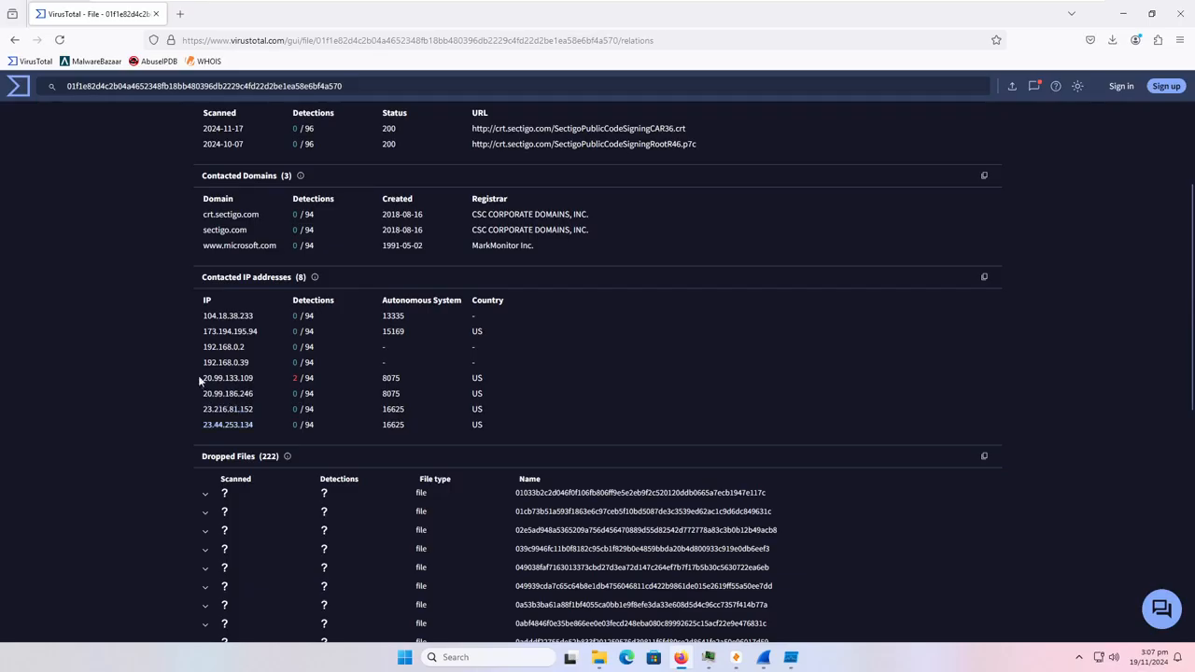
{"action": "left_click_drag", "start_coordinate": [273, 377], "coordinate": [178, 379]}
{"action": "left_click", "coordinate": [147, 403]}
Step: Repeatedly expand the dropped files list to look through more of the sample's dropped files
{"action": "scroll", "coordinate": [150, 410], "scroll_direction": "down", "scroll_amount": 3}
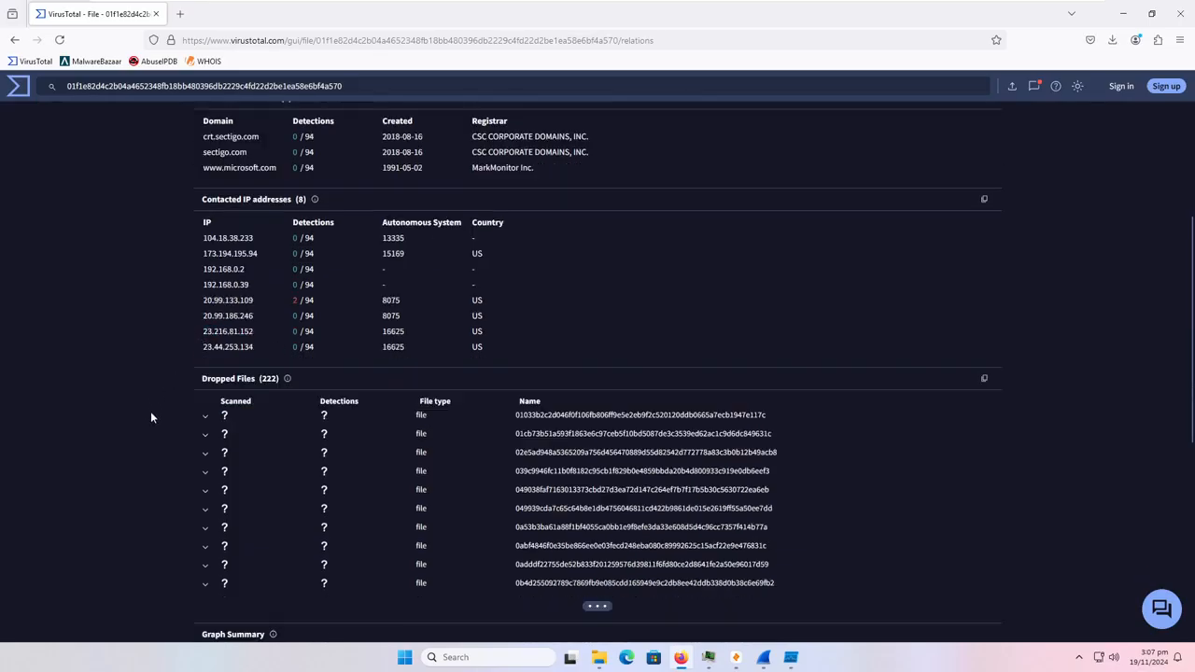
{"action": "left_click", "coordinate": [593, 494]}
{"action": "scroll", "coordinate": [593, 498], "scroll_direction": "down", "scroll_amount": 3}
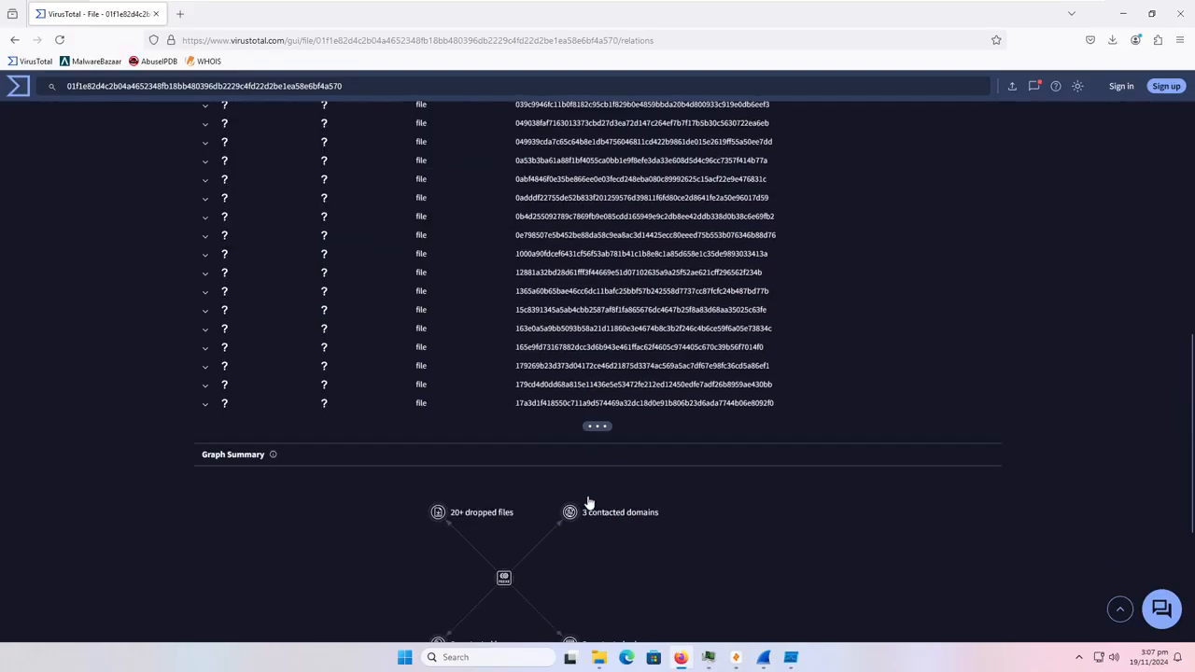
{"action": "left_click", "coordinate": [590, 434]}
{"action": "scroll", "coordinate": [612, 392], "scroll_direction": "down", "scroll_amount": 3}
{"action": "left_click", "coordinate": [602, 360]}
{"action": "scroll", "coordinate": [560, 402], "scroll_direction": "down", "scroll_amount": 1}
Step: Review the sample's sandbox behavior report, including the activity summary, capabilities, Sigma rules and IDS rules
{"action": "scroll", "coordinate": [551, 403], "scroll_direction": "up", "scroll_amount": 15}
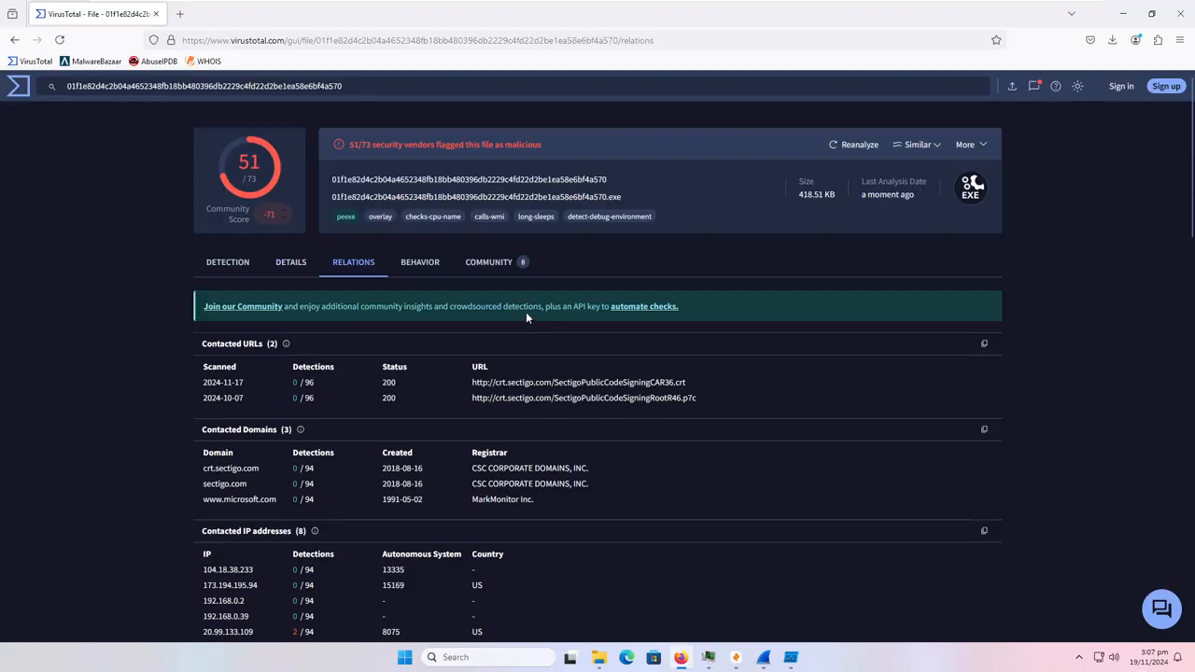
{"action": "left_click", "coordinate": [417, 268]}
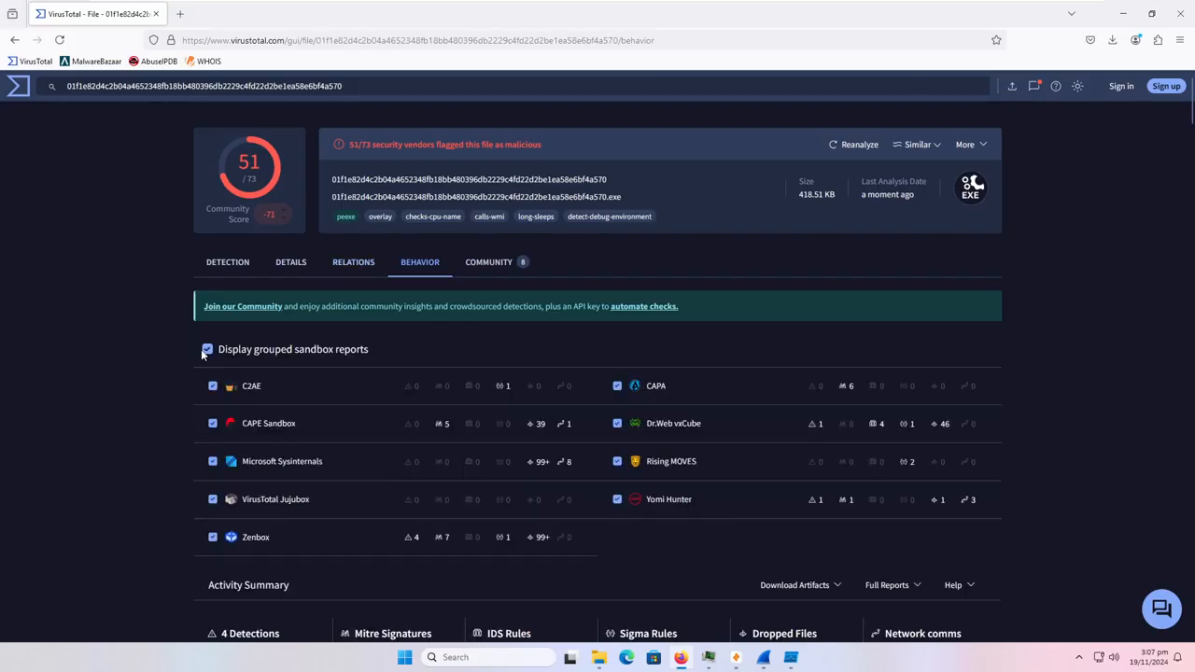
{"action": "scroll", "coordinate": [207, 352], "scroll_direction": "down", "scroll_amount": 5}
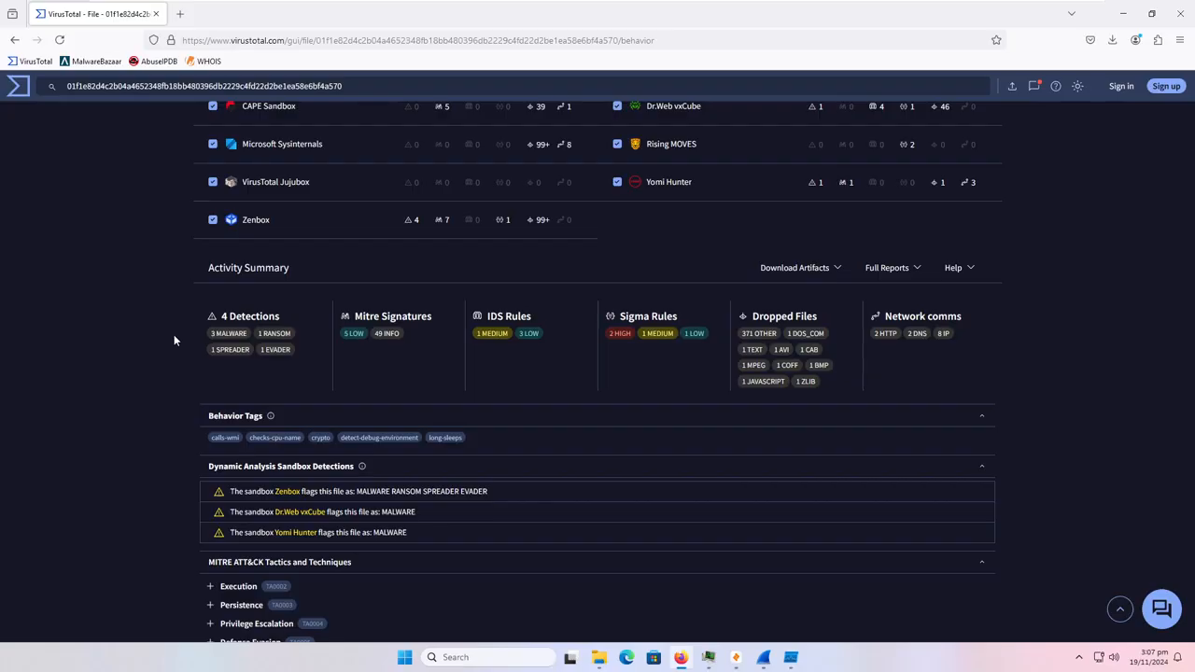
{"action": "scroll", "coordinate": [170, 336], "scroll_direction": "down", "scroll_amount": 15}
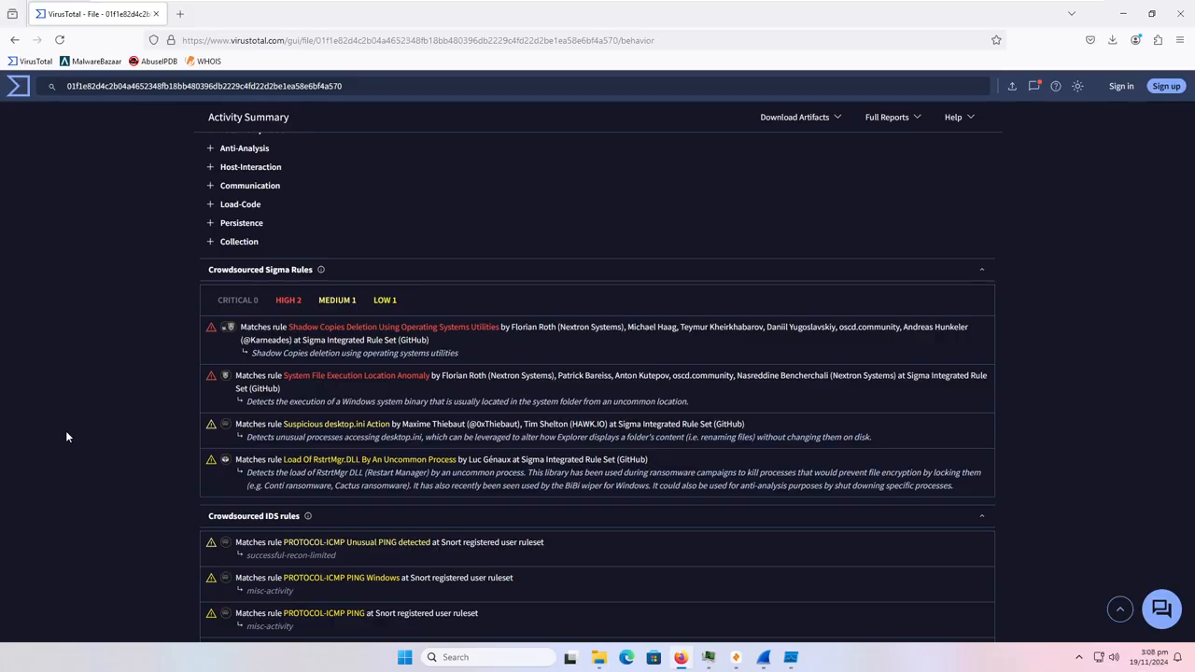
{"action": "scroll", "coordinate": [66, 430], "scroll_direction": "down", "scroll_amount": 3}
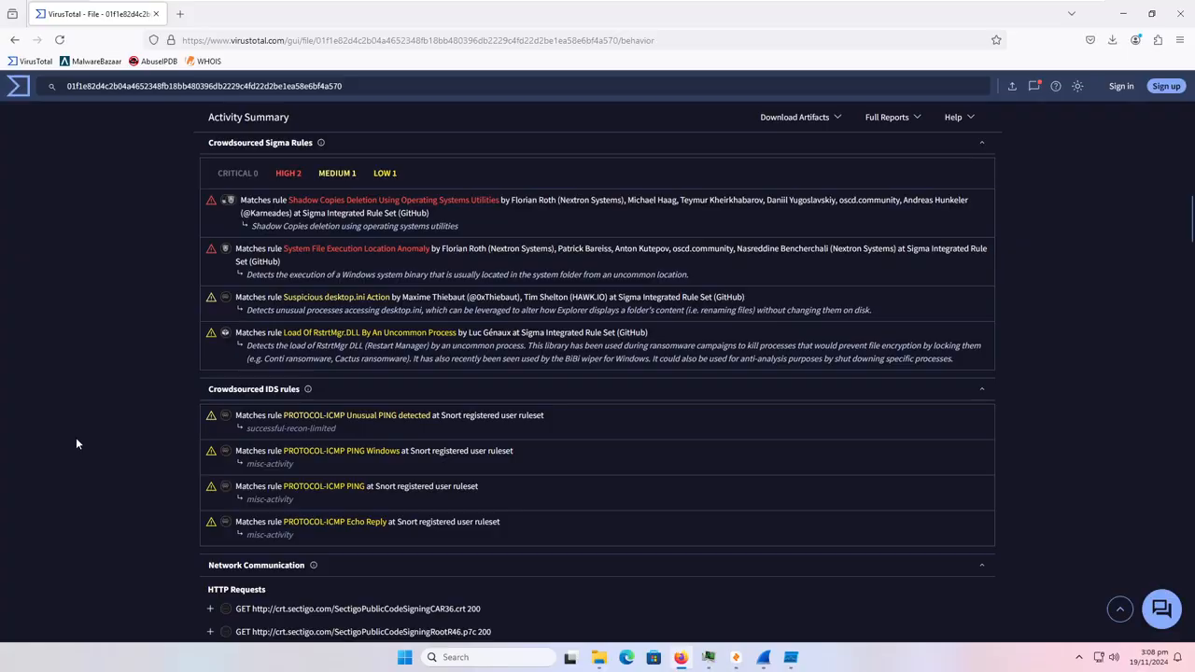
{"action": "scroll", "coordinate": [80, 444], "scroll_direction": "up", "scroll_amount": 10}
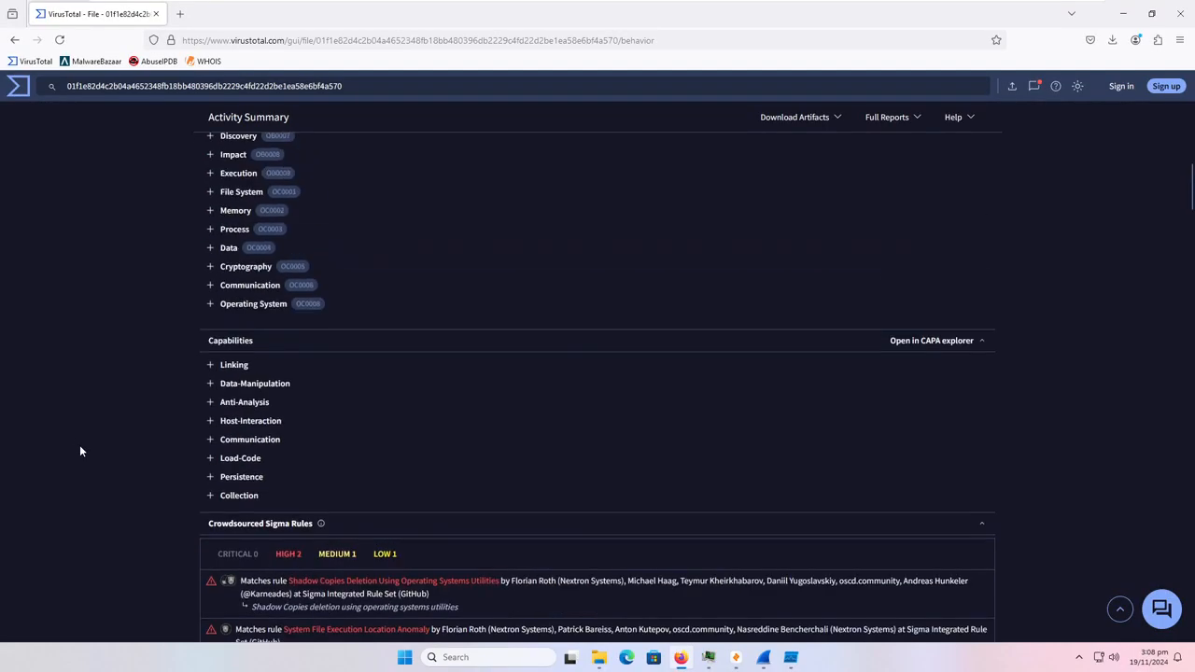
Step: Read the community votes and comments posted about the sample
{"action": "left_click", "coordinate": [482, 262]}
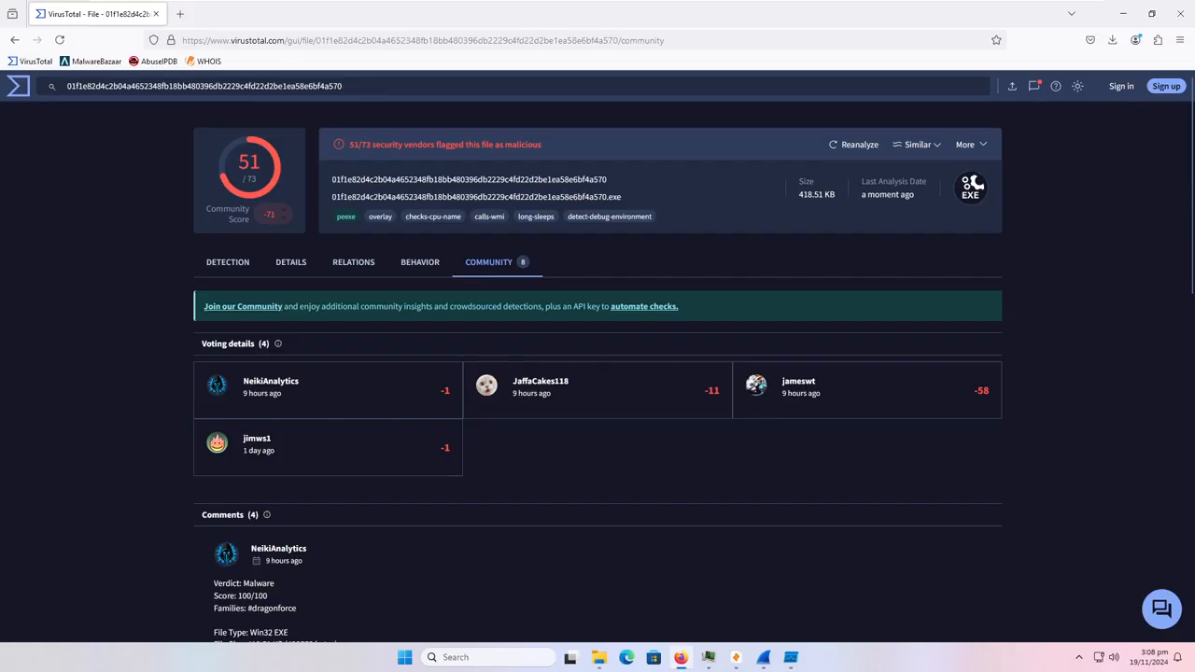
{"action": "scroll", "coordinate": [282, 389], "scroll_direction": "down", "scroll_amount": 5}
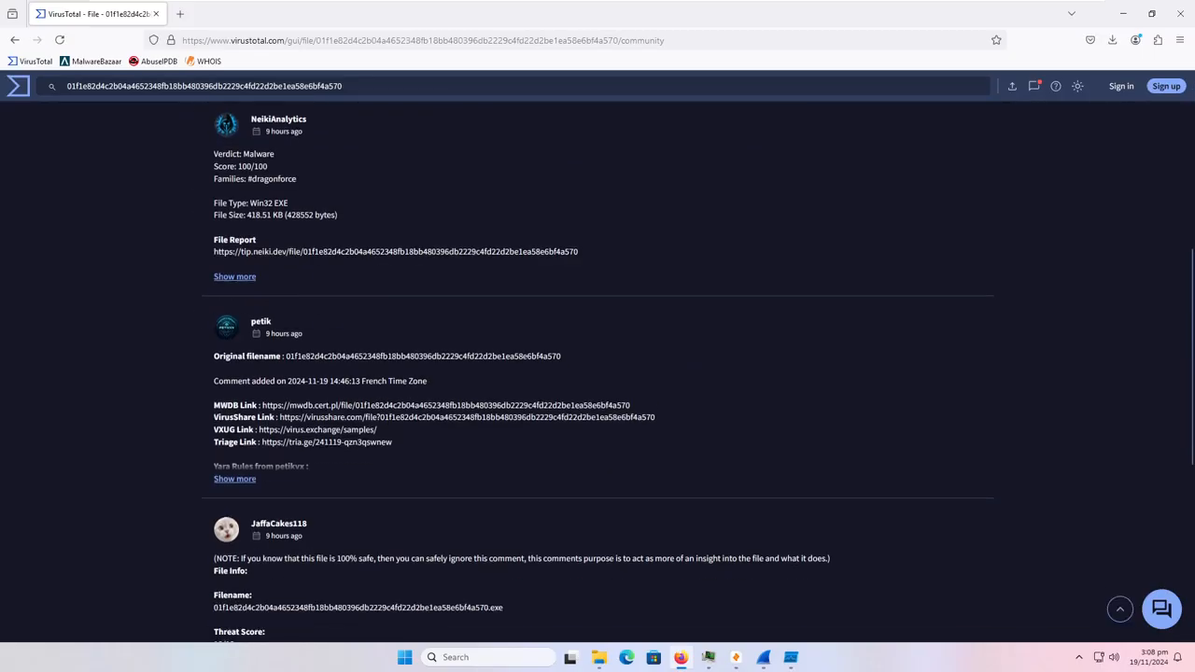
{"action": "scroll", "coordinate": [224, 416], "scroll_direction": "down", "scroll_amount": 4}
{"action": "scroll", "coordinate": [294, 459], "scroll_direction": "up", "scroll_amount": 8}
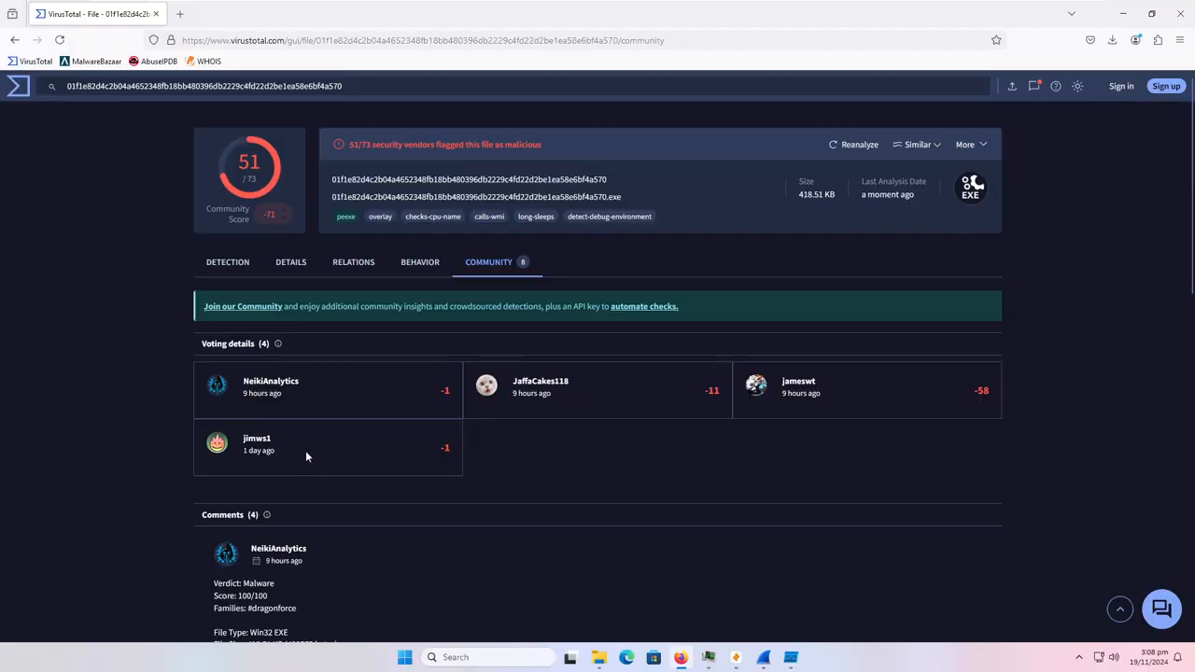
Step: Minimize the browser, switch to Process Hacker and bring the explorer.exe and firefox.exe process trees into view
{"action": "left_click", "coordinate": [1123, 13]}
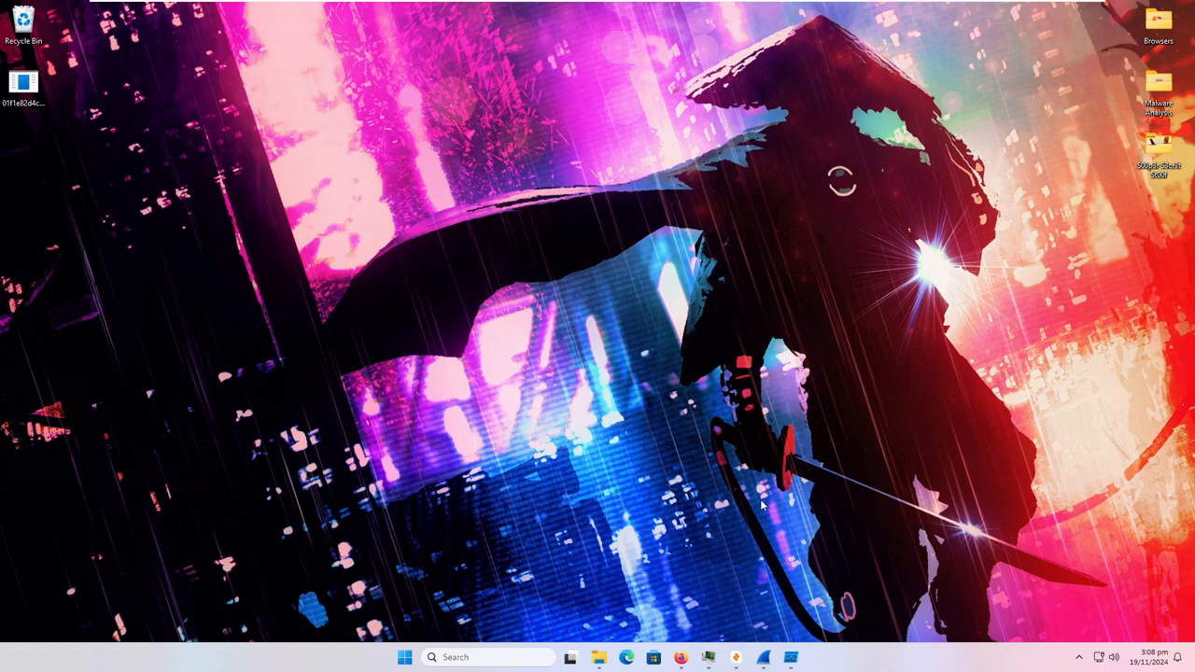
{"action": "left_click", "coordinate": [681, 657]}
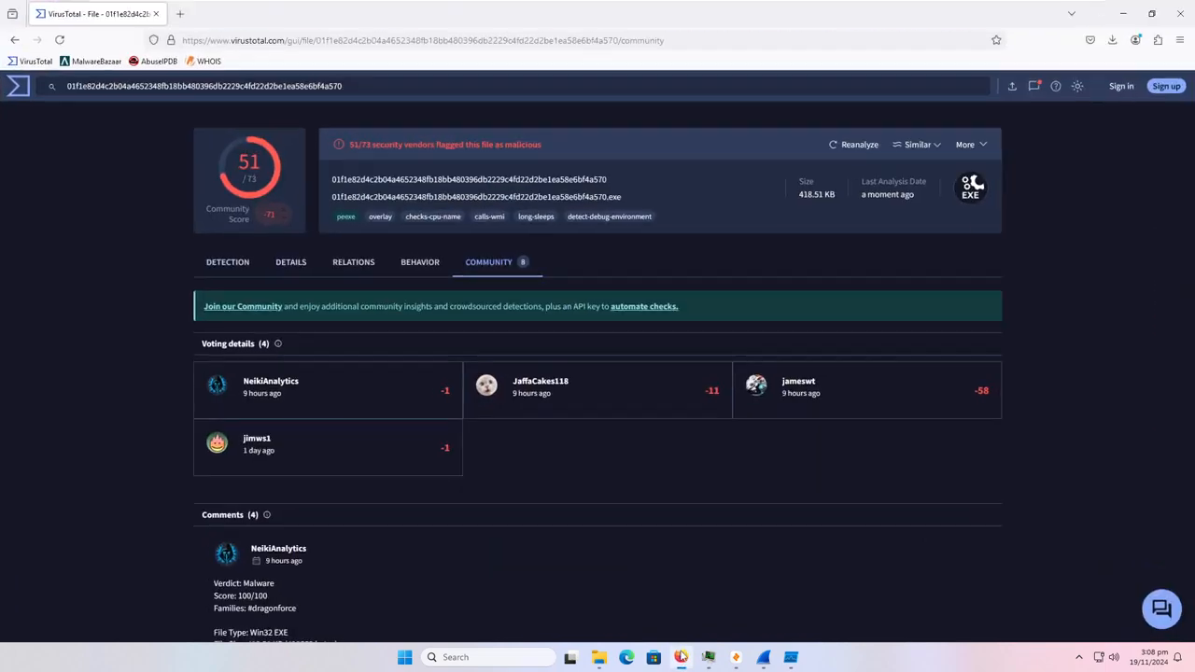
{"action": "left_click", "coordinate": [681, 657]}
{"action": "left_click", "coordinate": [708, 658]}
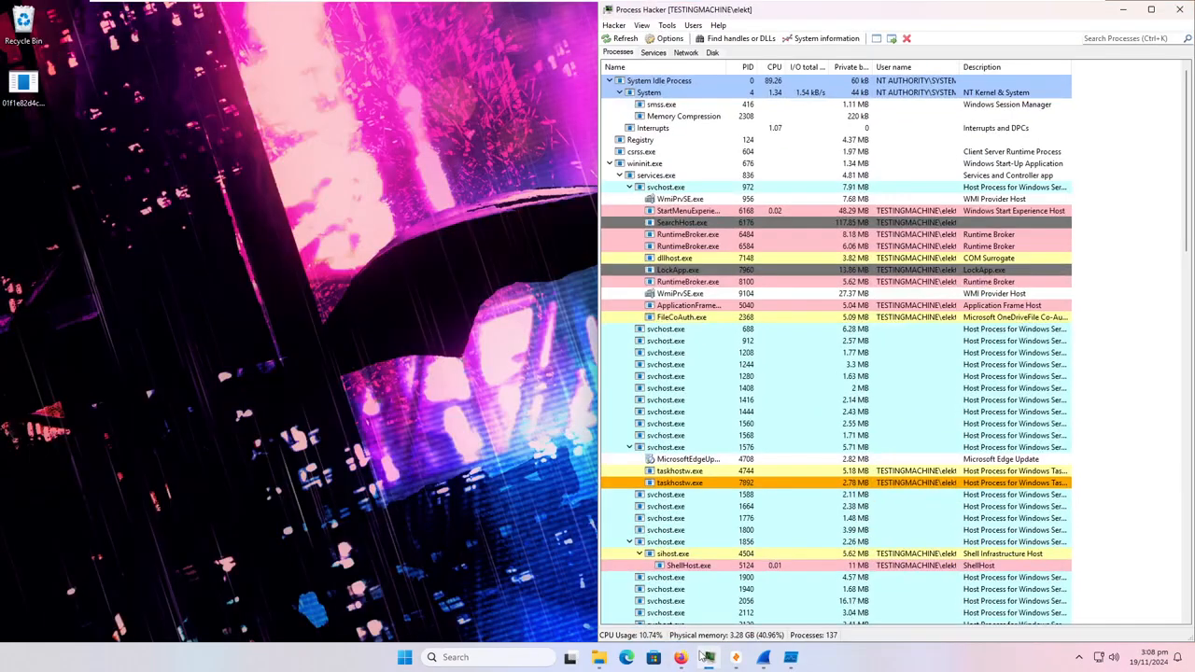
{"action": "scroll", "coordinate": [666, 554], "scroll_direction": "down", "scroll_amount": 10}
{"action": "scroll", "coordinate": [666, 553], "scroll_direction": "down", "scroll_amount": 7}
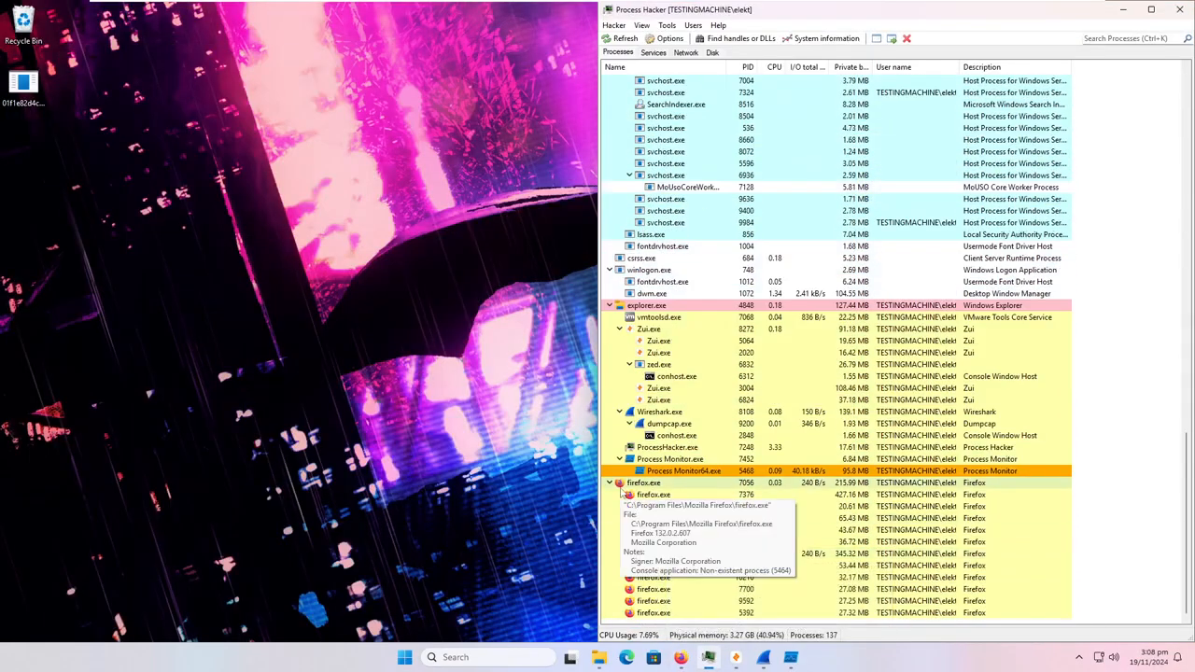
Step: Collapse the firefox.exe tree in Process Hacker, switch to Wireshark and restart the live capture without saving the captured packets
{"action": "left_click", "coordinate": [610, 484]}
{"action": "left_click", "coordinate": [761, 660]}
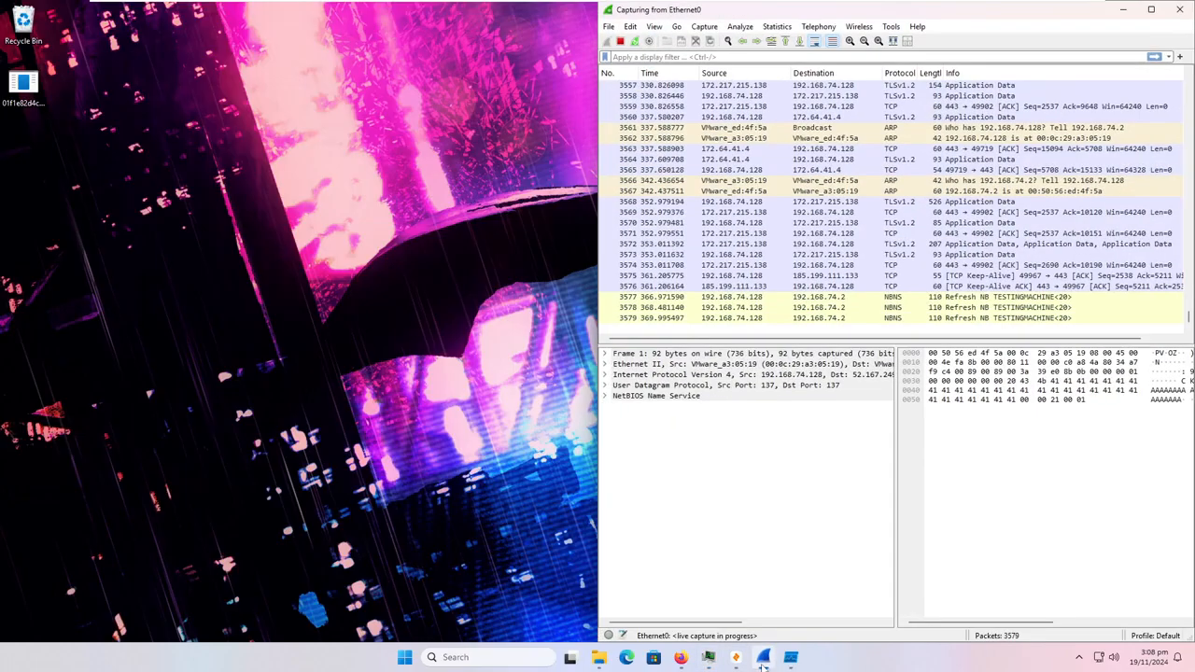
{"action": "left_click", "coordinate": [634, 41]}
{"action": "left_click", "coordinate": [929, 348]}
Step: Return to Process Hacker and collapse the Wireshark.exe, Process Monitor.exe and Zui.exe process trees
{"action": "left_click", "coordinate": [709, 658]}
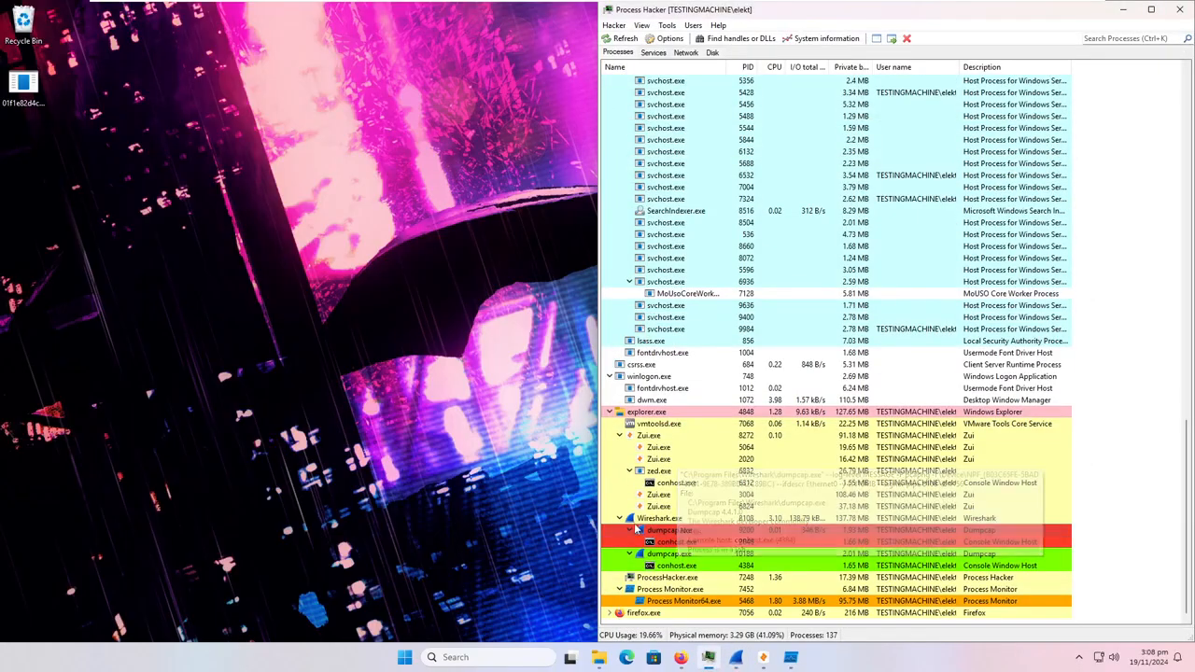
{"action": "left_click", "coordinate": [619, 553]}
{"action": "left_click", "coordinate": [619, 589]}
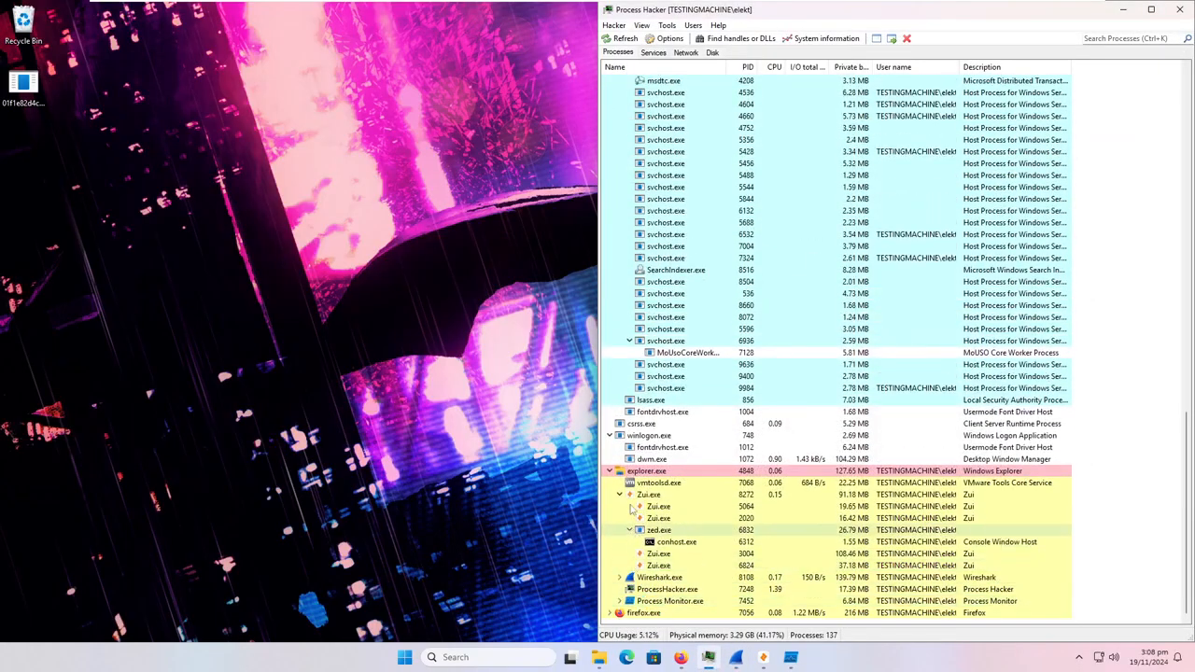
{"action": "left_click", "coordinate": [619, 493]}
Step: Check the Zui window, switch to Process Monitor and clear its captured events
{"action": "left_click", "coordinate": [764, 658]}
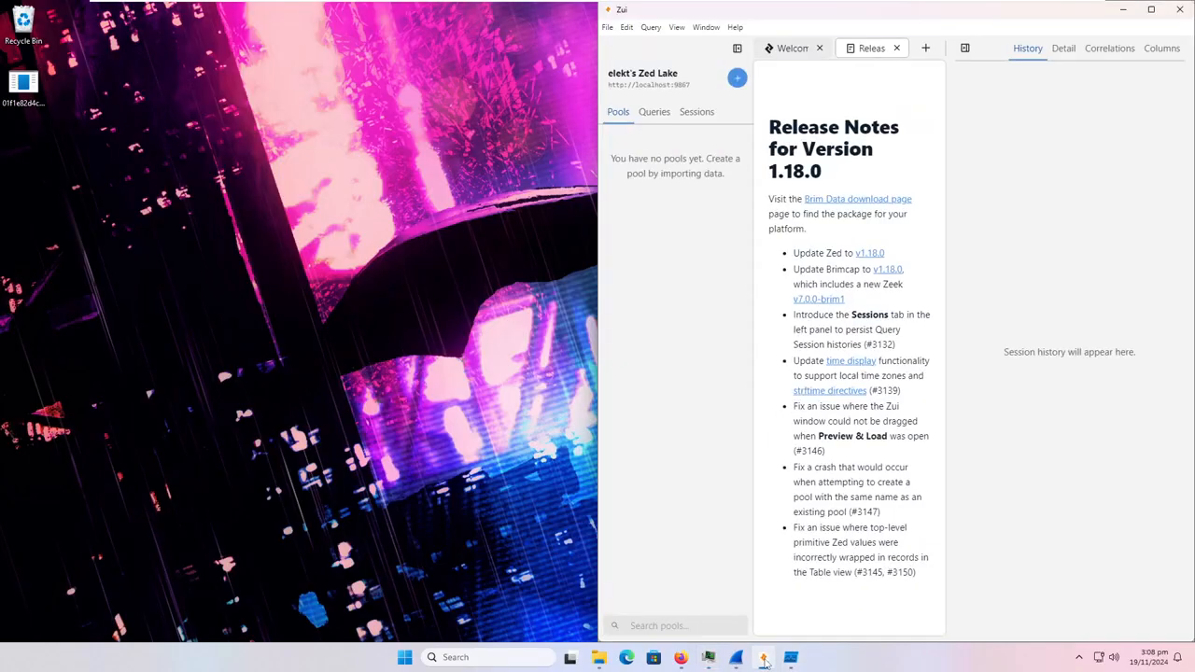
{"action": "left_click", "coordinate": [709, 658]}
{"action": "left_click", "coordinate": [791, 657]}
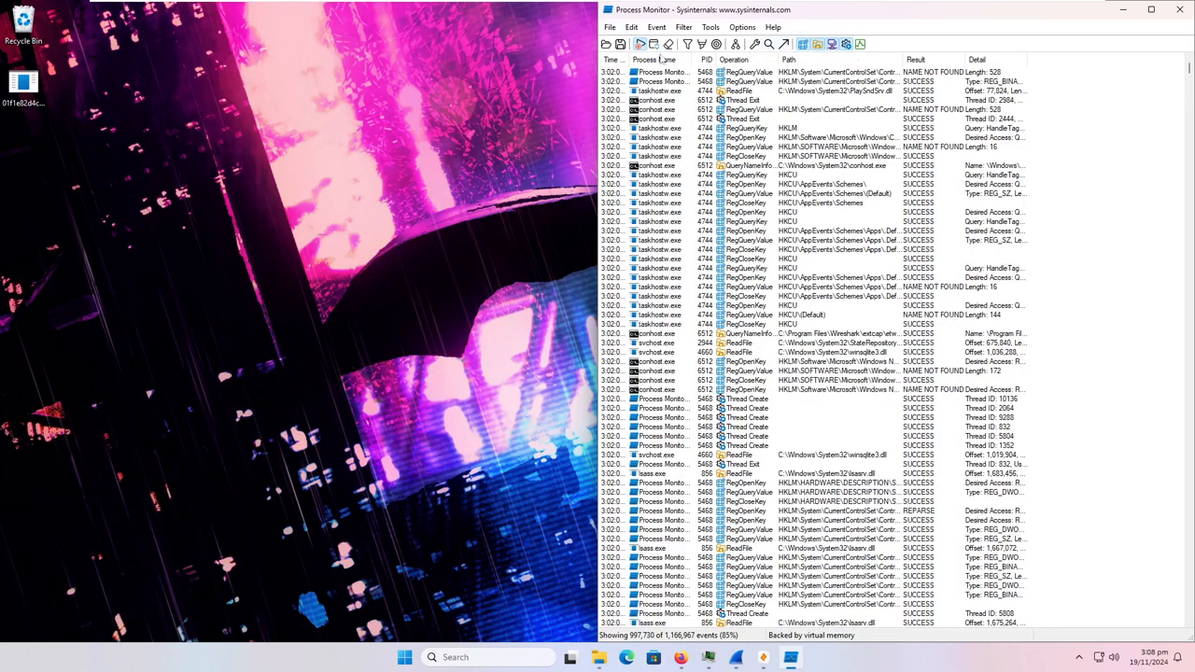
{"action": "left_click", "coordinate": [668, 44]}
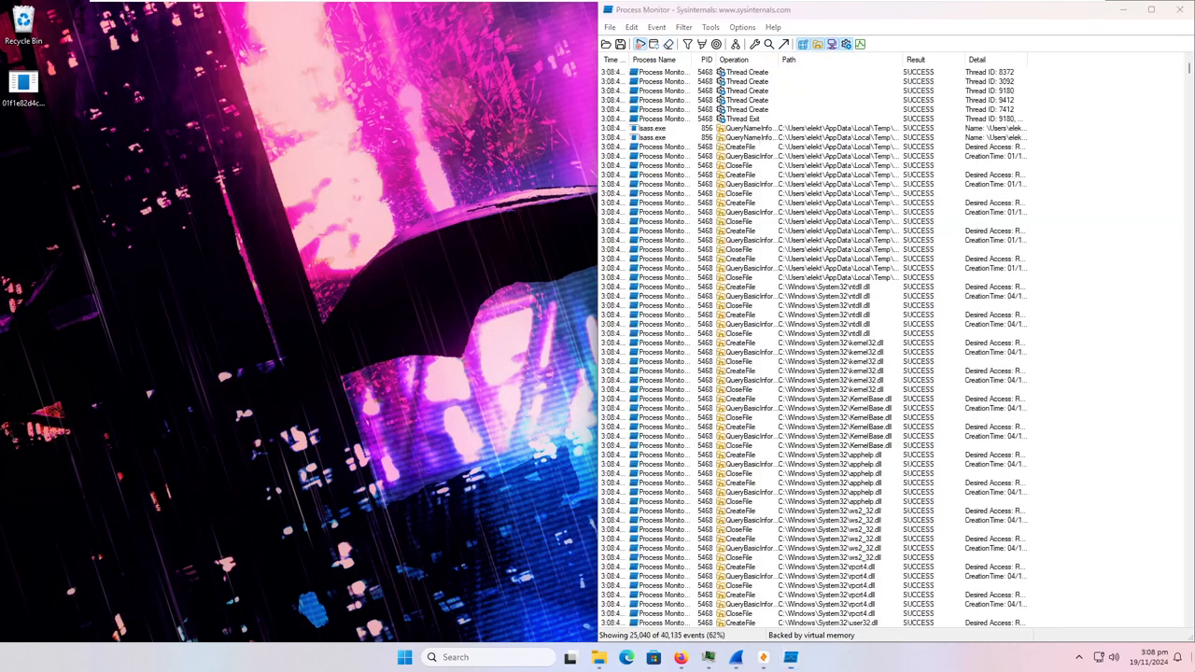
Step: Show the desktop and inspect the sample executable's general properties, file details and digital signatures
{"action": "key", "text": "super+d"}
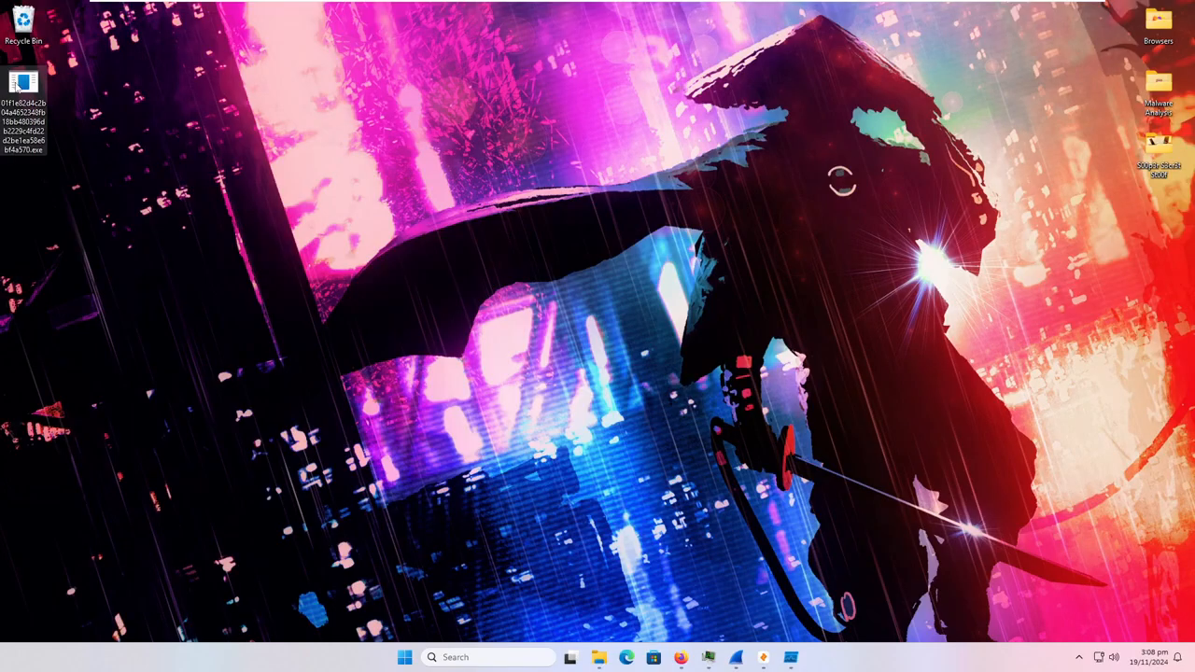
{"action": "right_click", "coordinate": [19, 86]}
{"action": "left_click", "coordinate": [62, 272]}
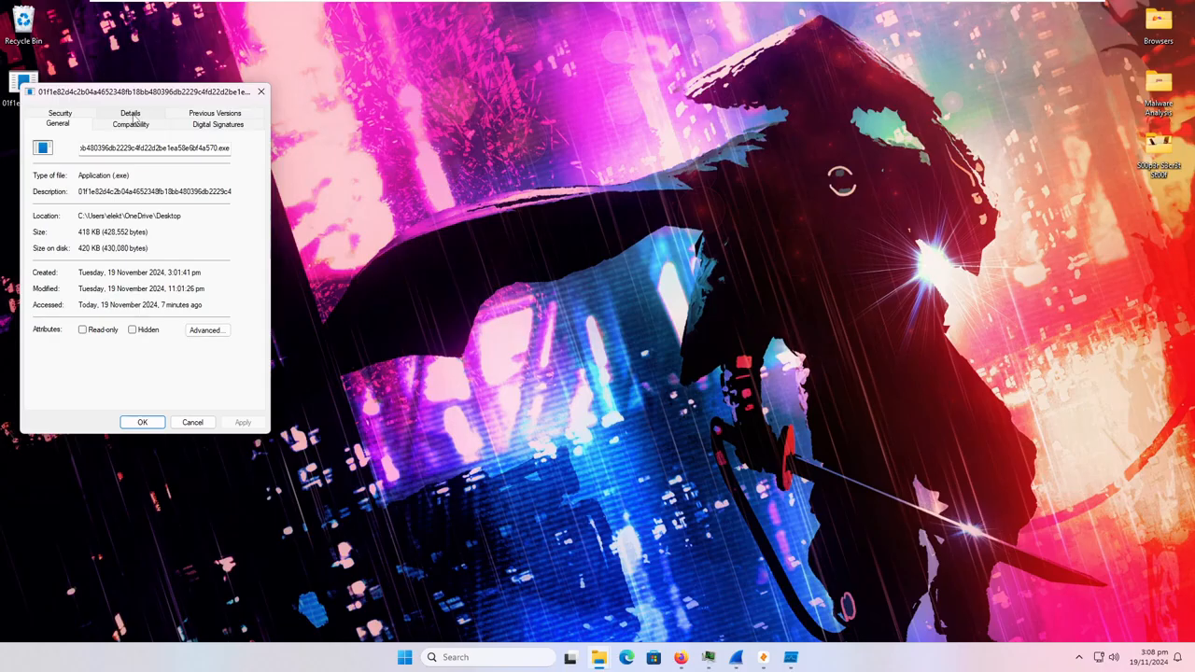
{"action": "left_click", "coordinate": [132, 114]}
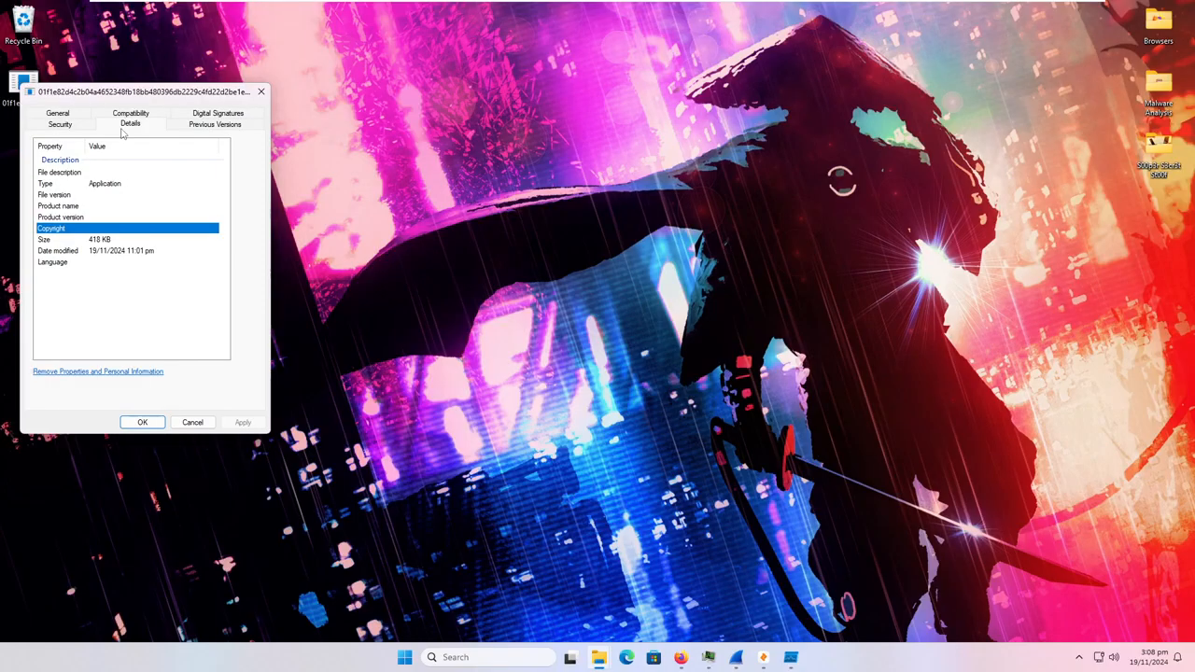
{"action": "left_click", "coordinate": [183, 117]}
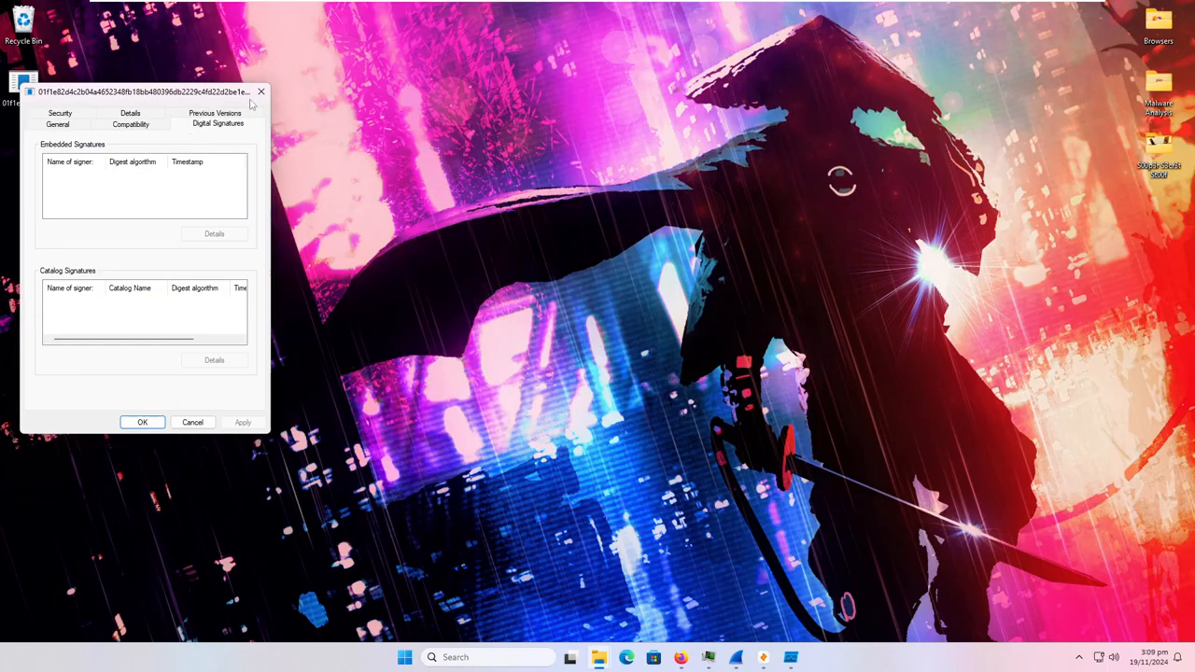
{"action": "left_click", "coordinate": [261, 92]}
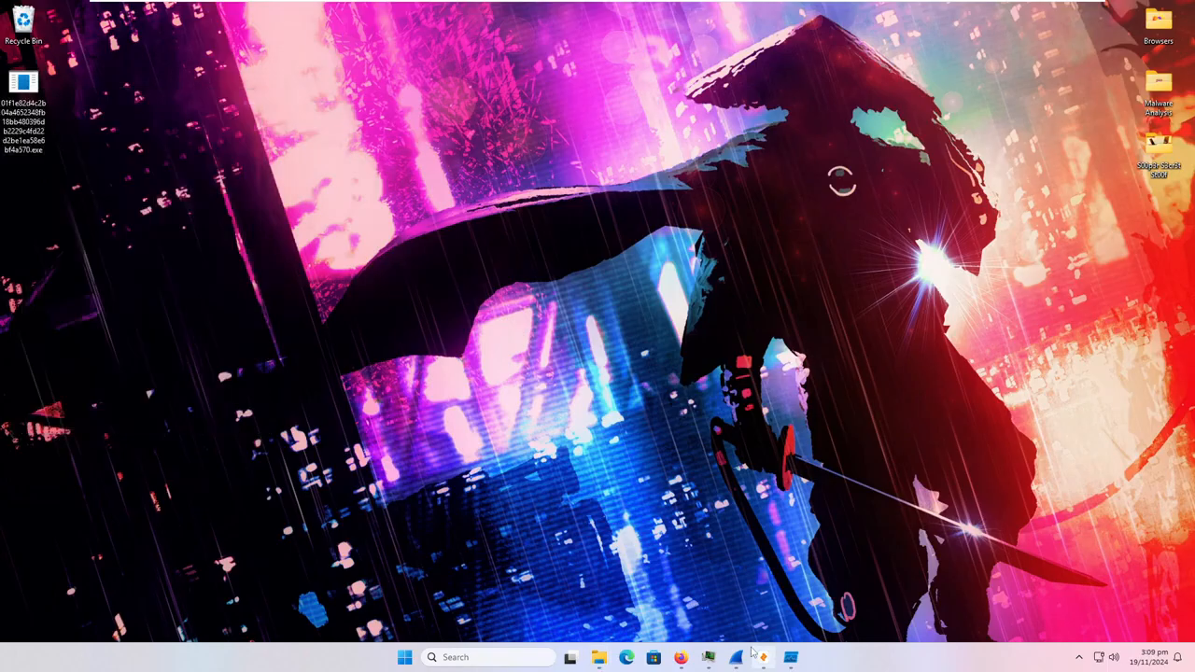
Step: Bring up Process Hacker, run the desktop sample as administrator, allow the elevation request and bring its process into view
{"action": "left_click", "coordinate": [708, 658]}
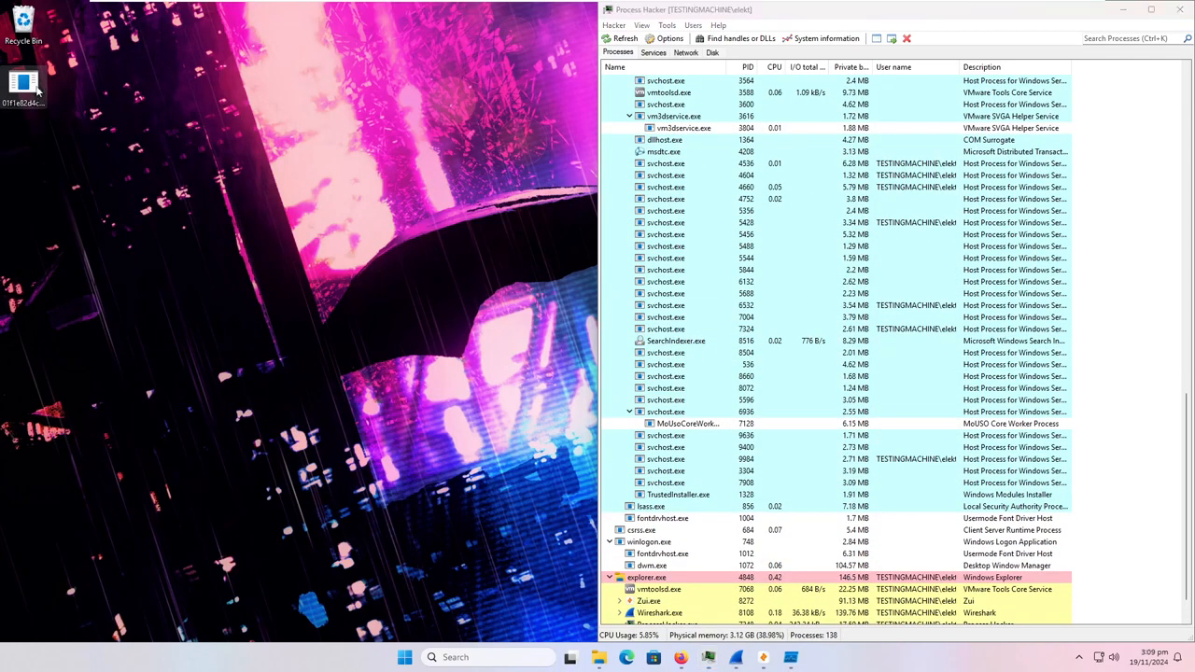
{"action": "right_click", "coordinate": [41, 86]}
{"action": "left_click", "coordinate": [82, 173]}
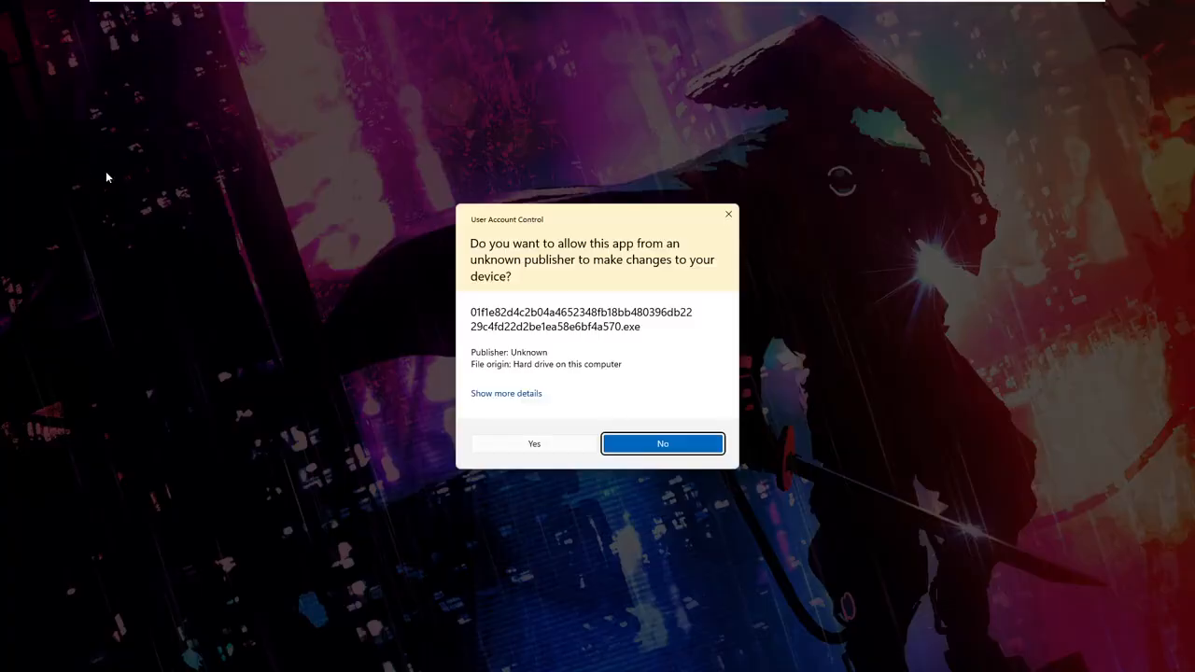
{"action": "left_click", "coordinate": [542, 448]}
{"action": "scroll", "coordinate": [674, 523], "scroll_direction": "down", "scroll_amount": 3}
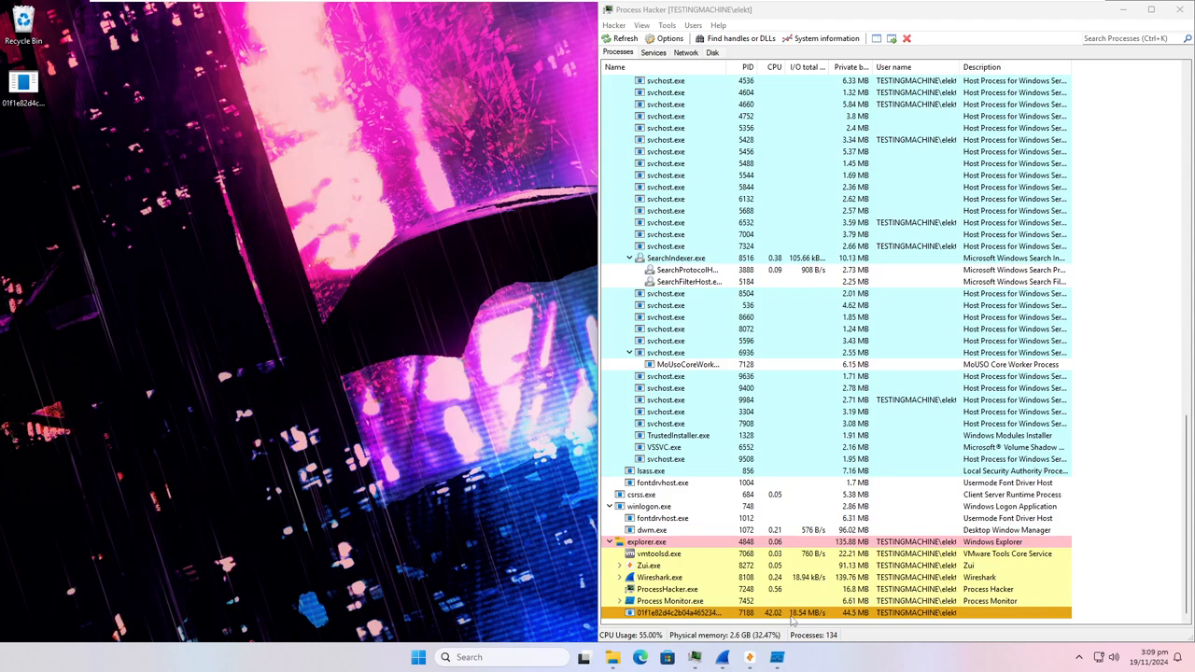
Step: Try to launch Firefox through Windows search and dismiss its error dialog
{"action": "left_click", "coordinate": [504, 658]}
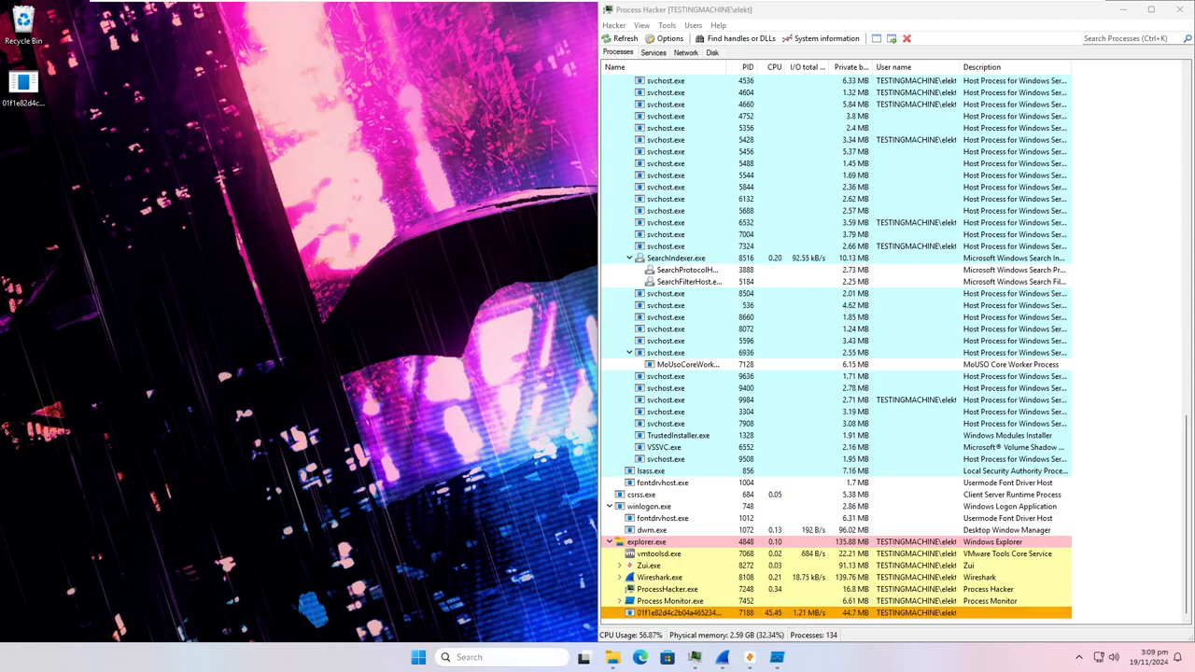
{"action": "left_click", "coordinate": [576, 292]}
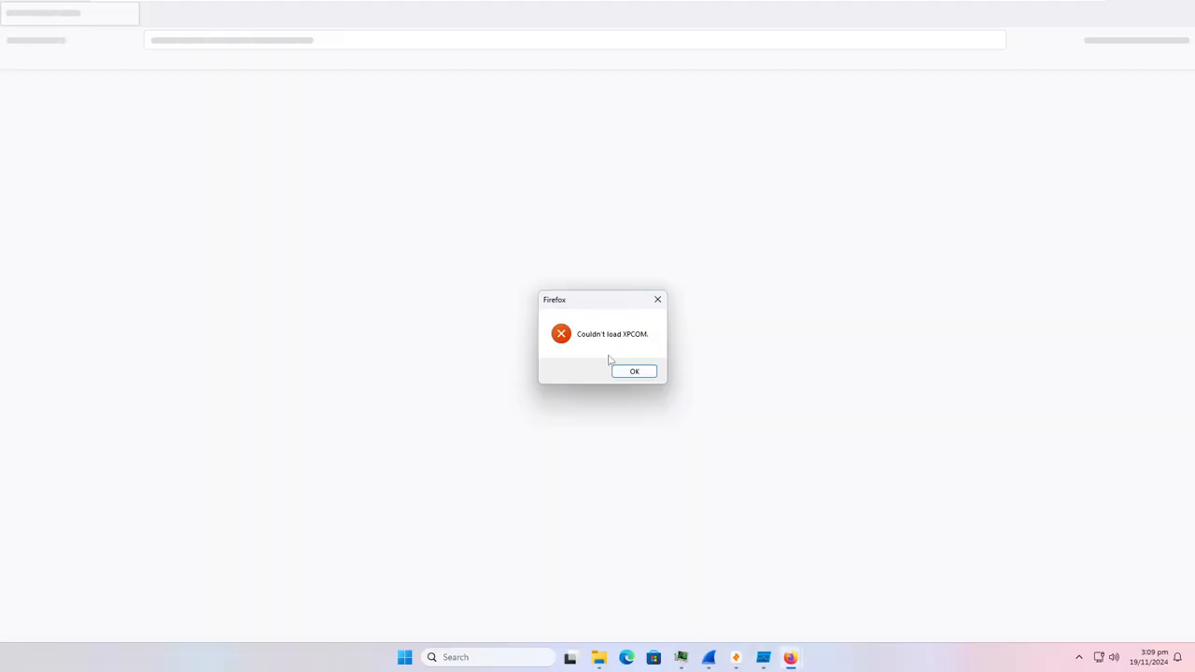
{"action": "left_click", "coordinate": [634, 372]}
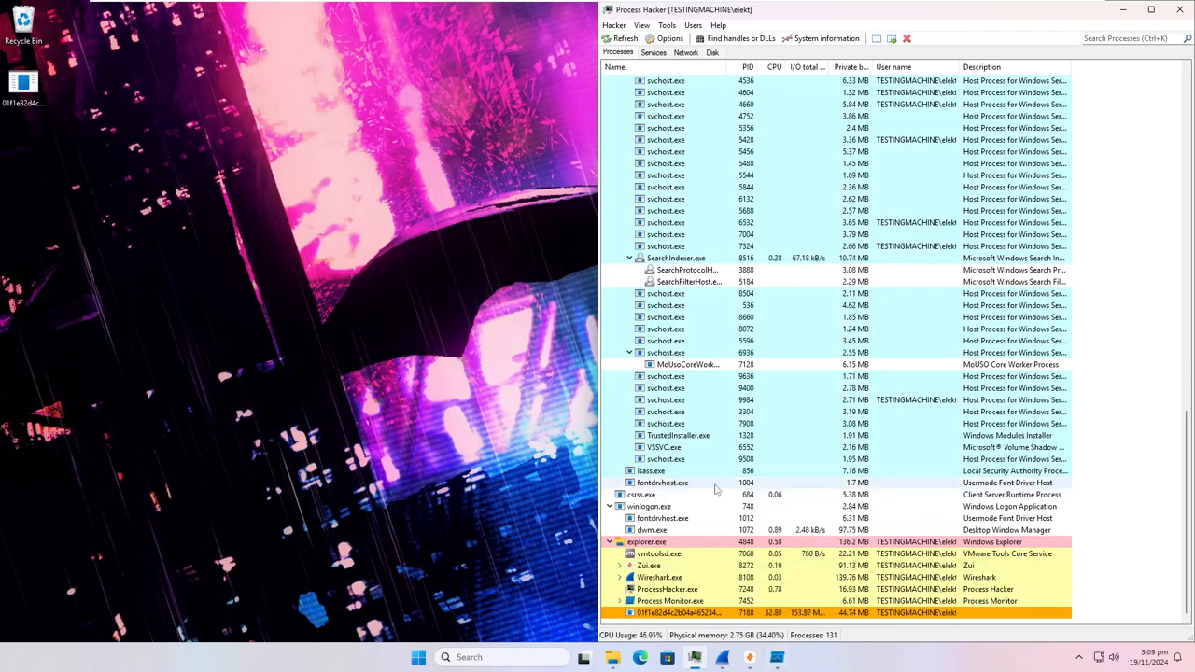
Step: Minimize Process Hacker, open the Browsers folder on the desktop and try to launch the Microsoft Edge shortcut
{"action": "left_click", "coordinate": [1124, 9]}
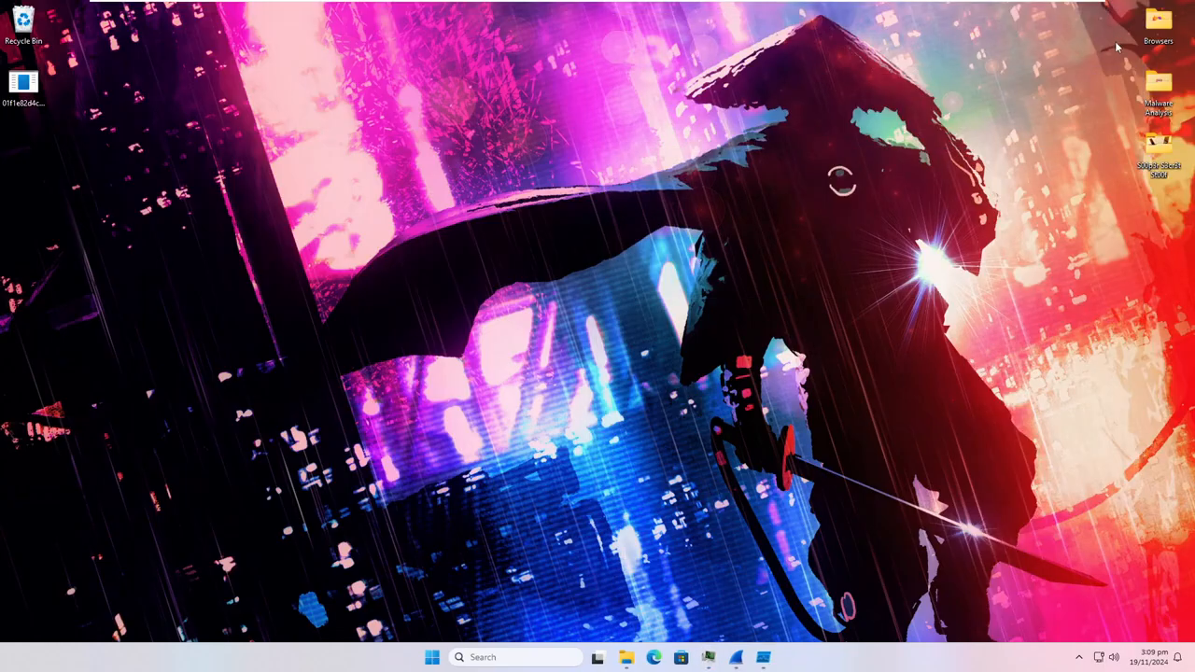
{"action": "double_click", "coordinate": [1156, 28]}
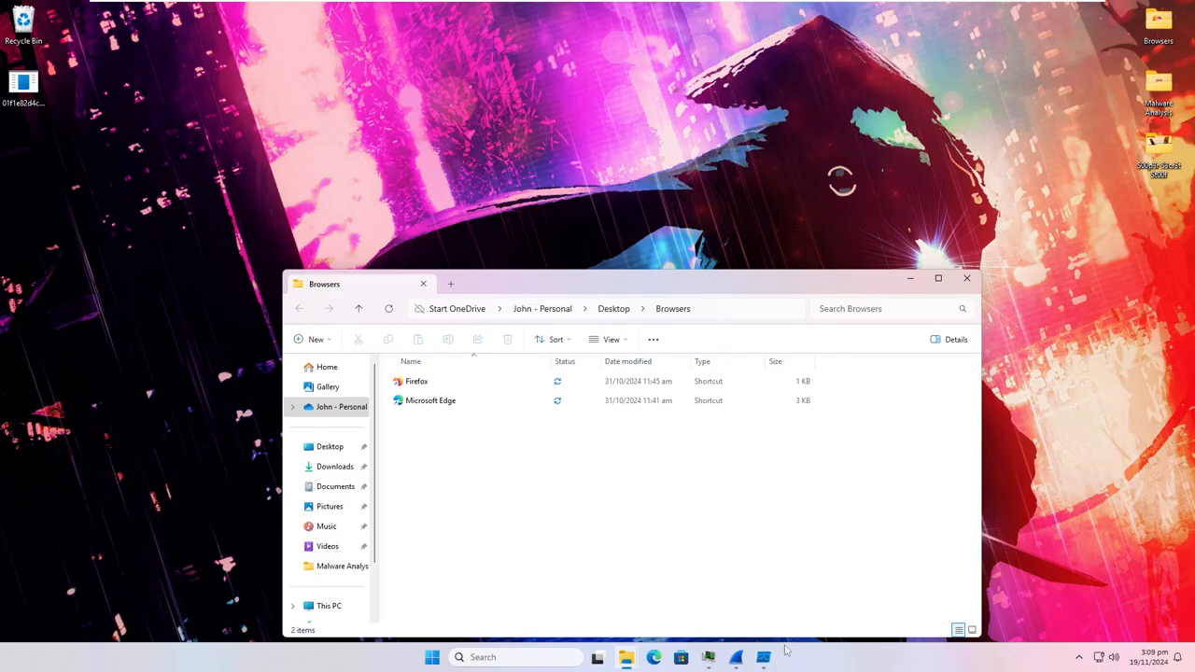
{"action": "left_click", "coordinate": [457, 408]}
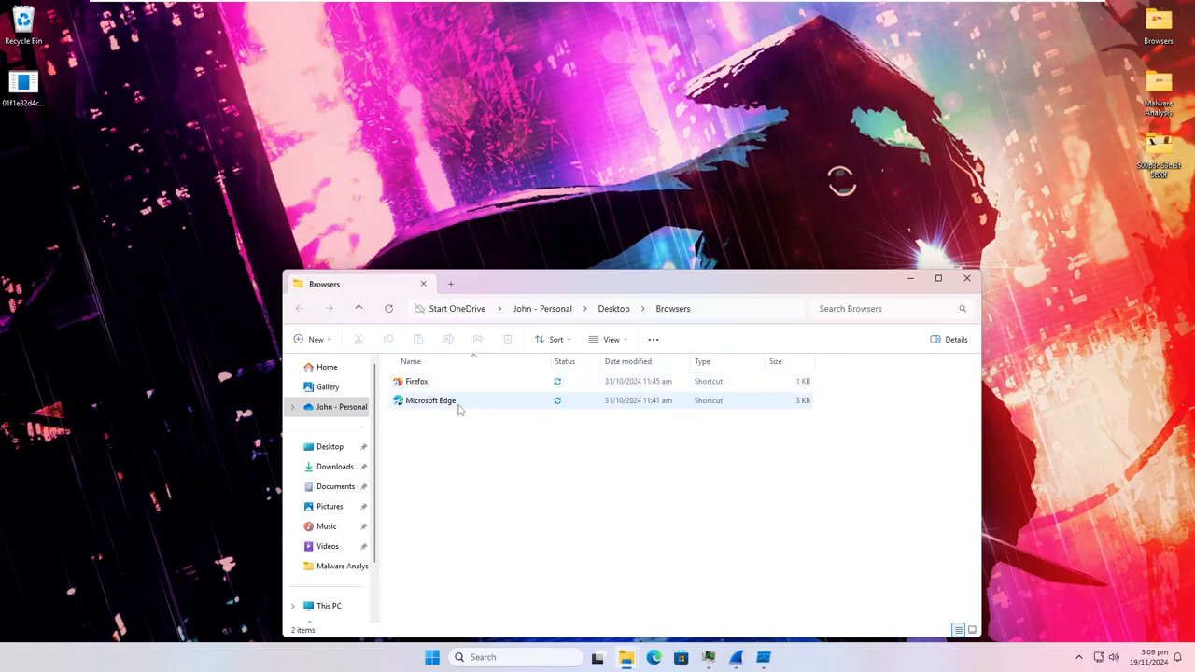
{"action": "double_click", "coordinate": [458, 408]}
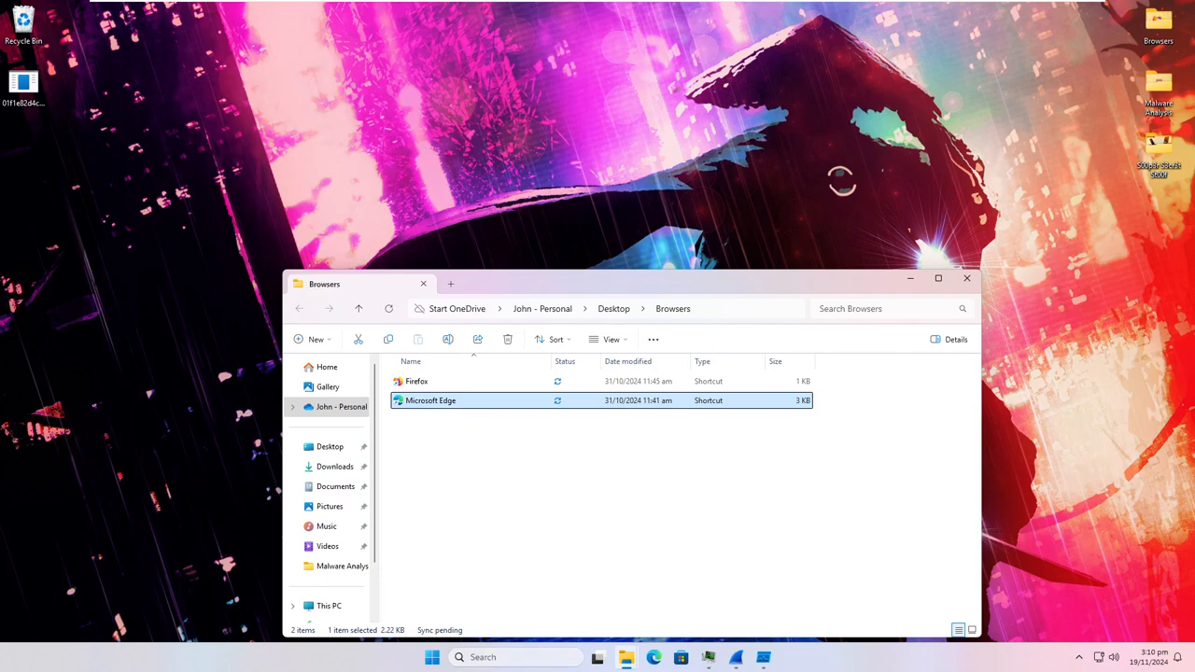
Step: Search Windows for "edge" and try to launch the Microsoft Edge app
{"action": "left_click", "coordinate": [523, 657]}
{"action": "type", "text": "edge"}
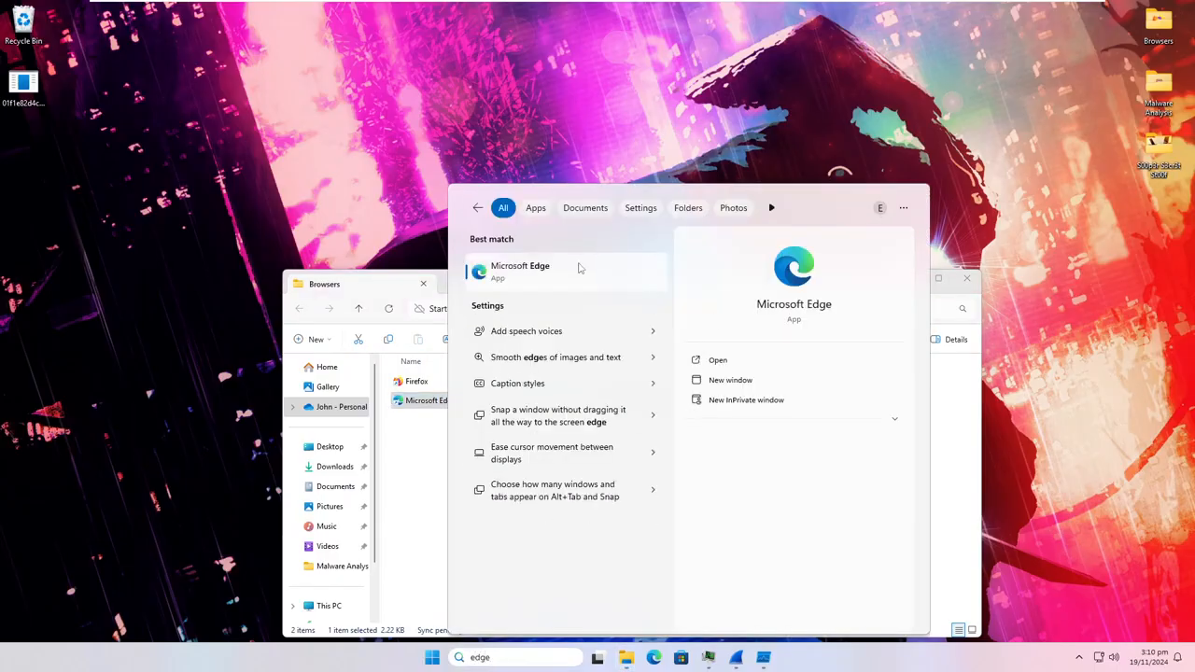
{"action": "left_click", "coordinate": [560, 270]}
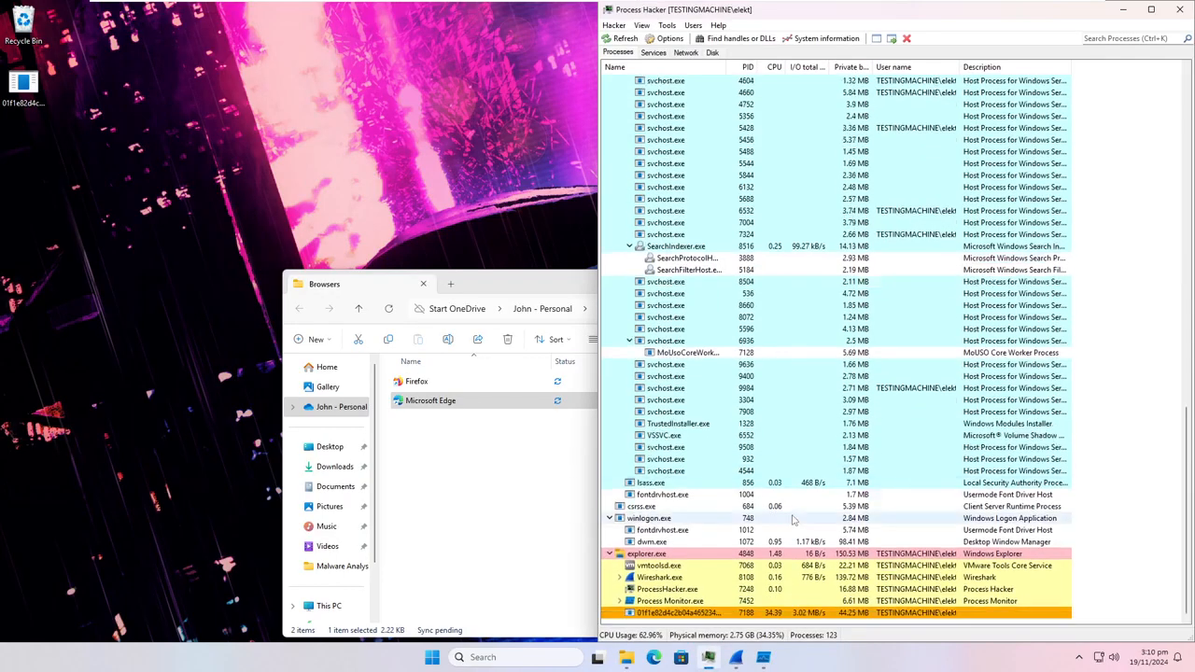
Step: Try the Microsoft Edge shortcut again while watching its process in Process Hacker, and minimize the Browsers folder window
{"action": "left_click", "coordinate": [446, 407]}
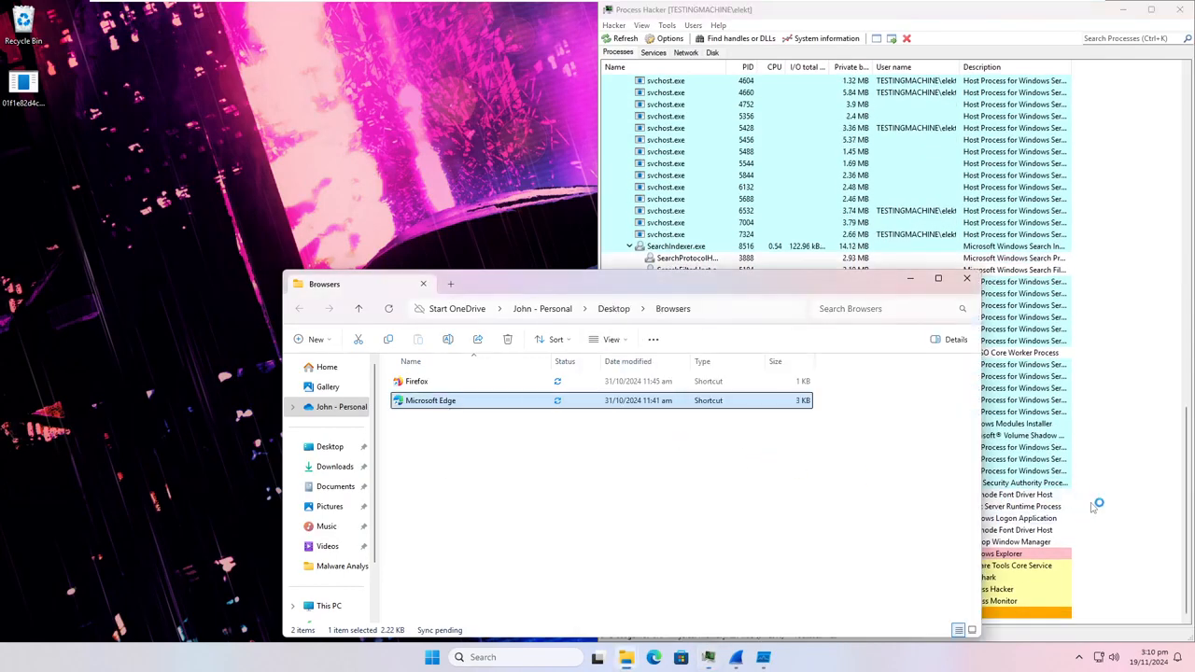
{"action": "left_click", "coordinate": [1086, 500]}
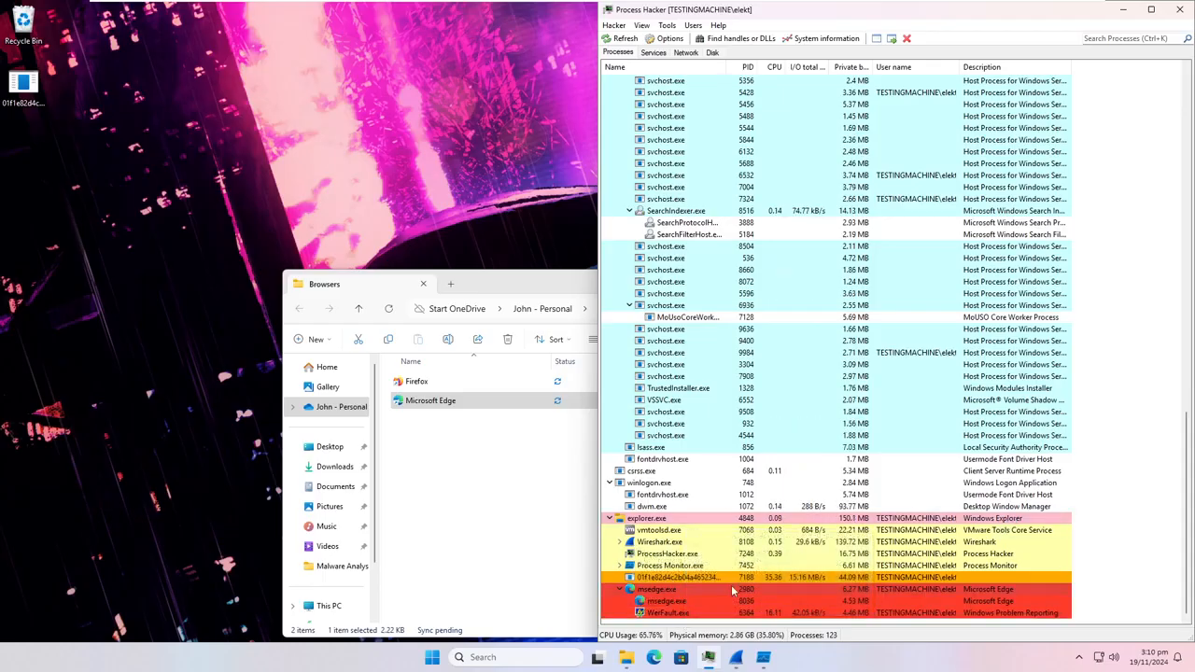
{"action": "left_click", "coordinate": [547, 286]}
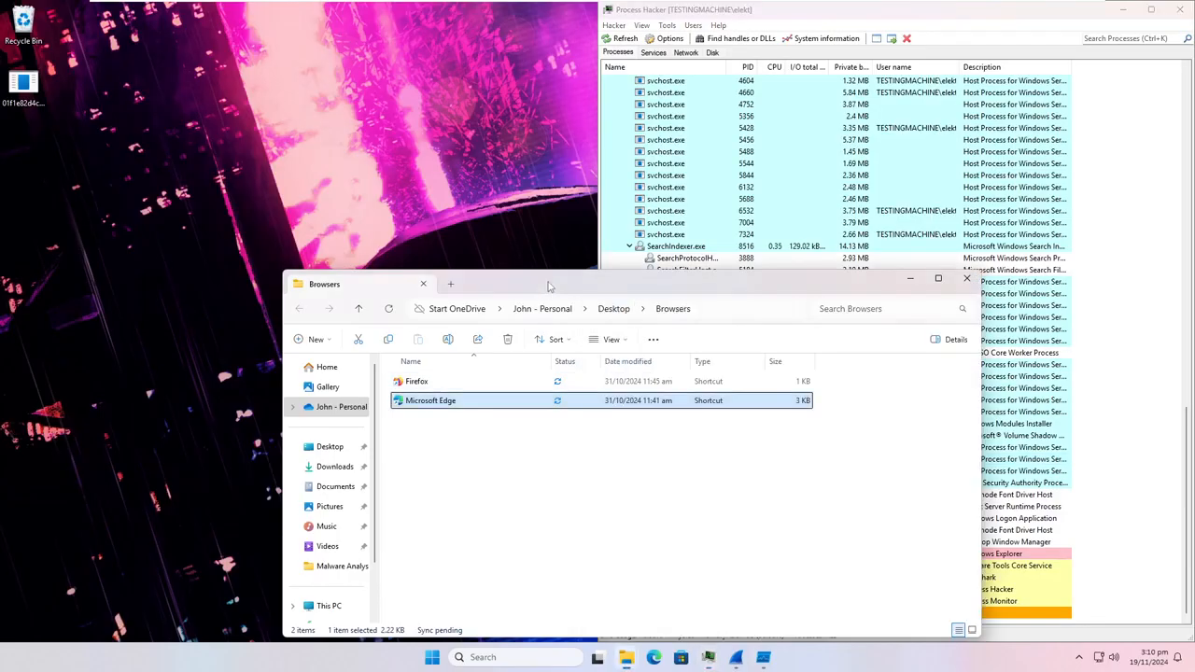
{"action": "left_click", "coordinate": [912, 279]}
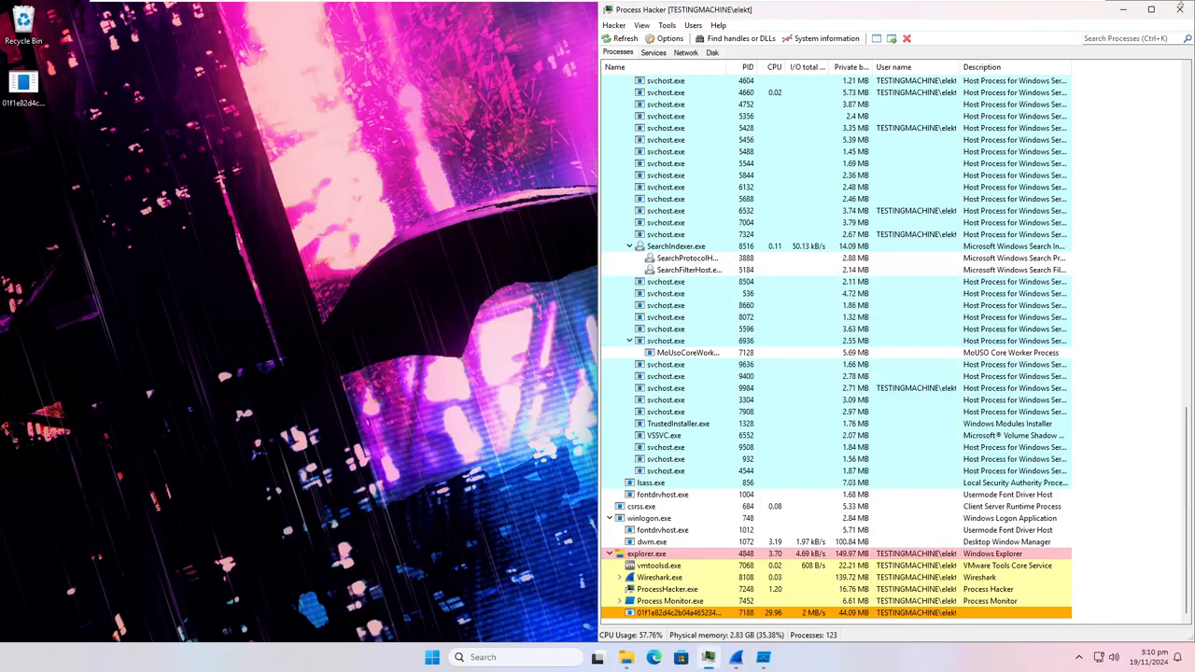
Step: Open the Malware Analysis folder on the desktop and repeatedly try to launch Zui with Process Hacker's process list alongside
{"action": "left_click", "coordinate": [1121, 13]}
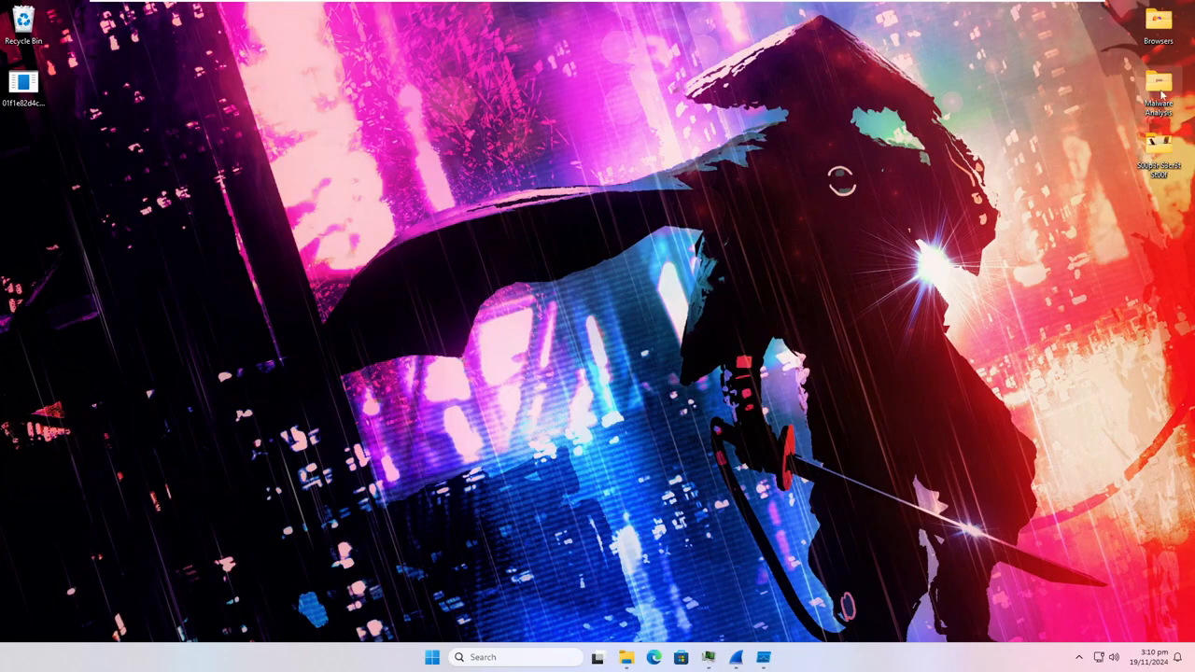
{"action": "double_click", "coordinate": [1157, 83]}
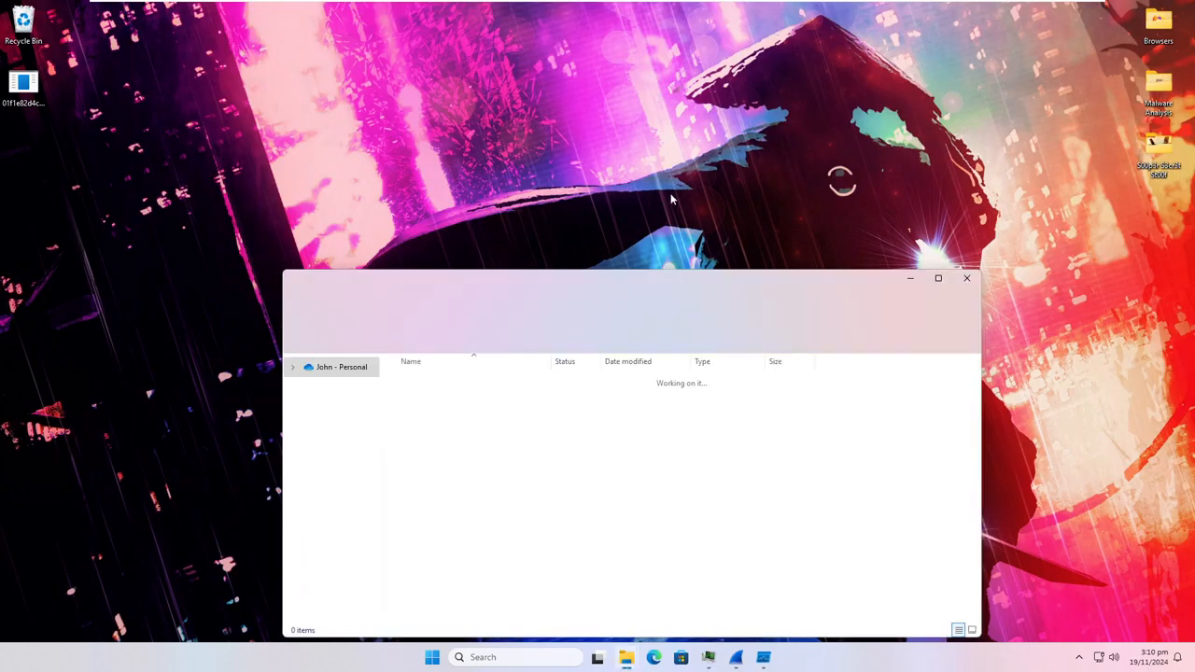
{"action": "left_click", "coordinate": [439, 478]}
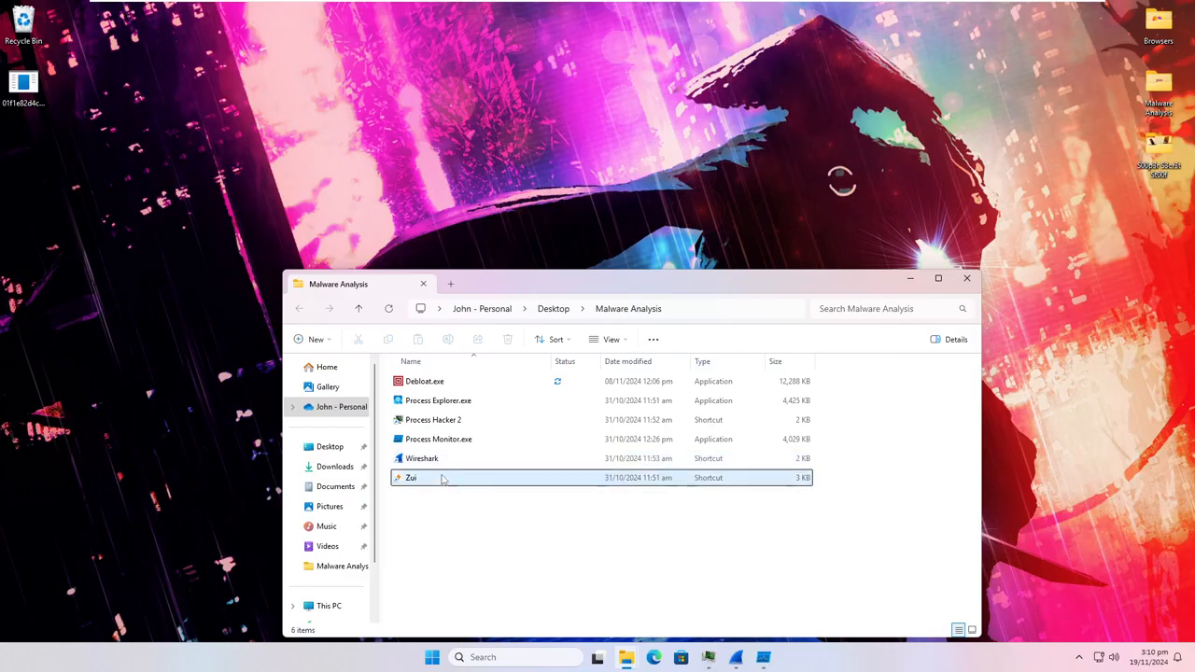
{"action": "left_click", "coordinate": [709, 658]}
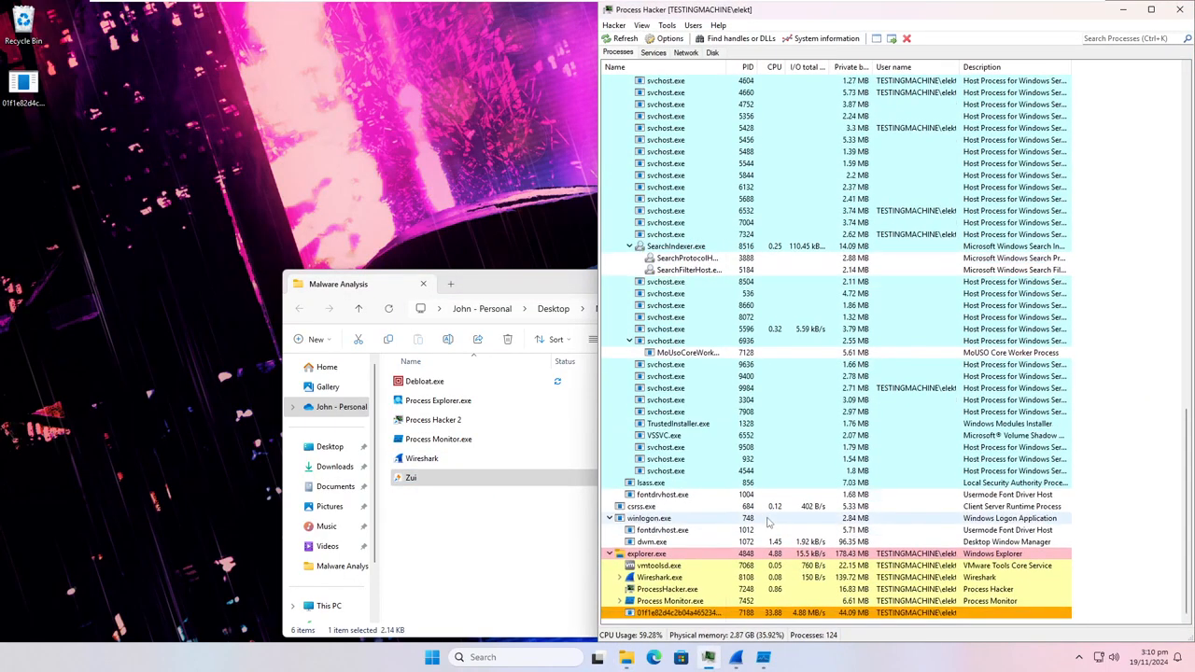
{"action": "left_click", "coordinate": [410, 483]}
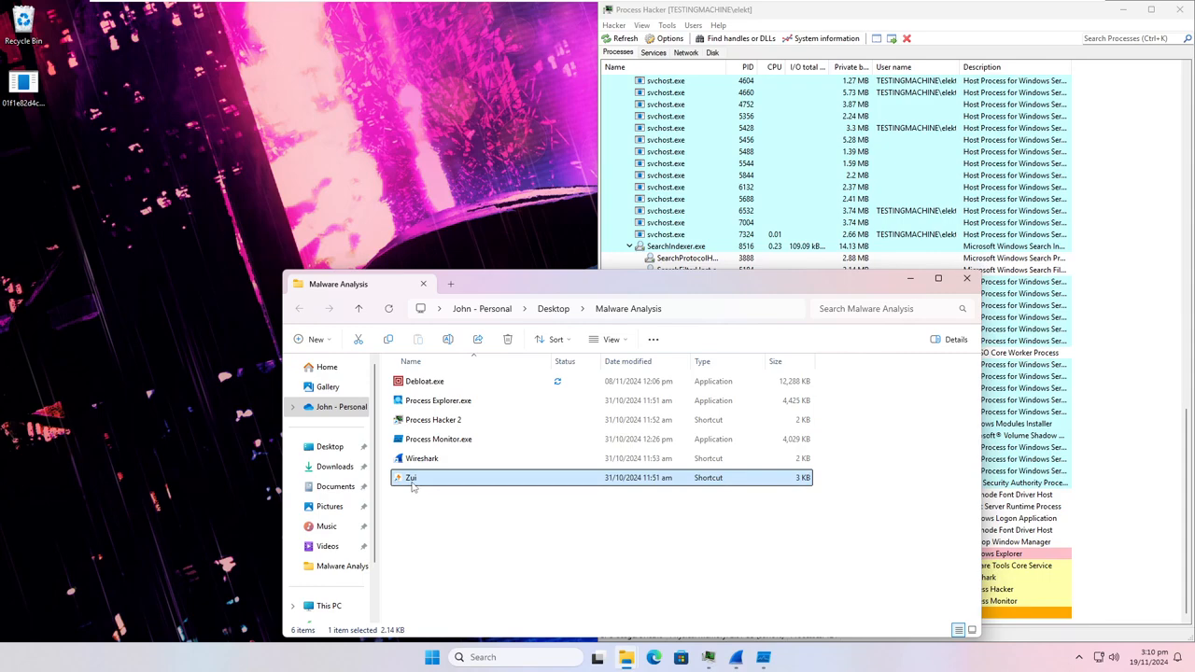
{"action": "double_click", "coordinate": [411, 479]}
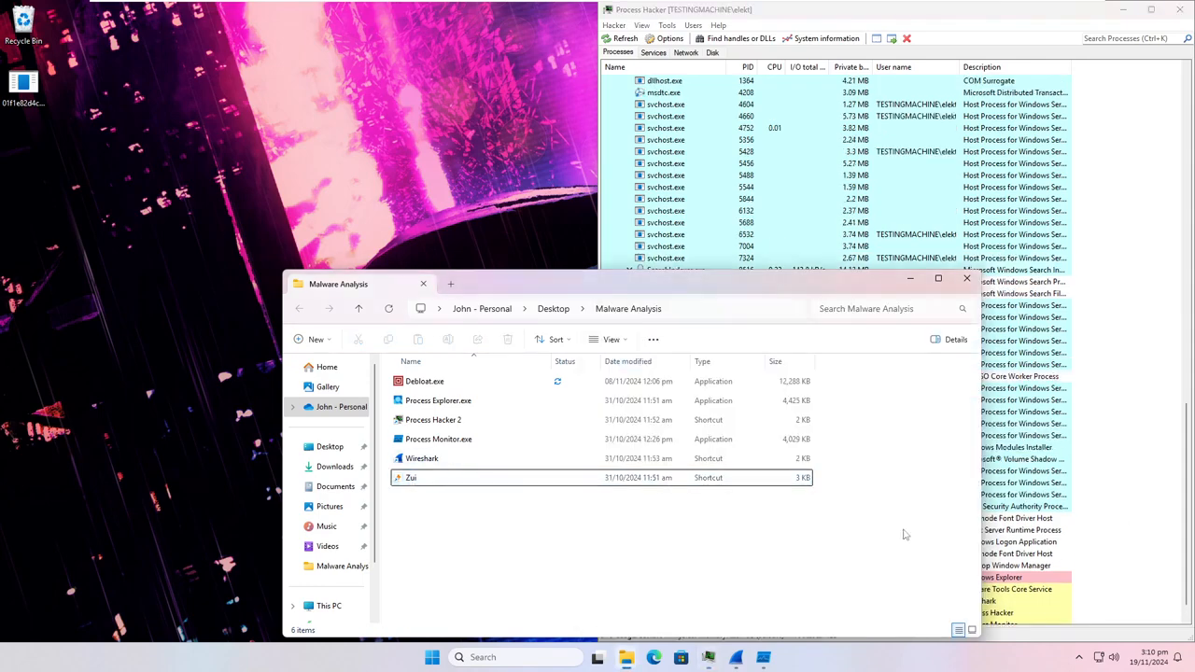
{"action": "left_click", "coordinate": [485, 489]}
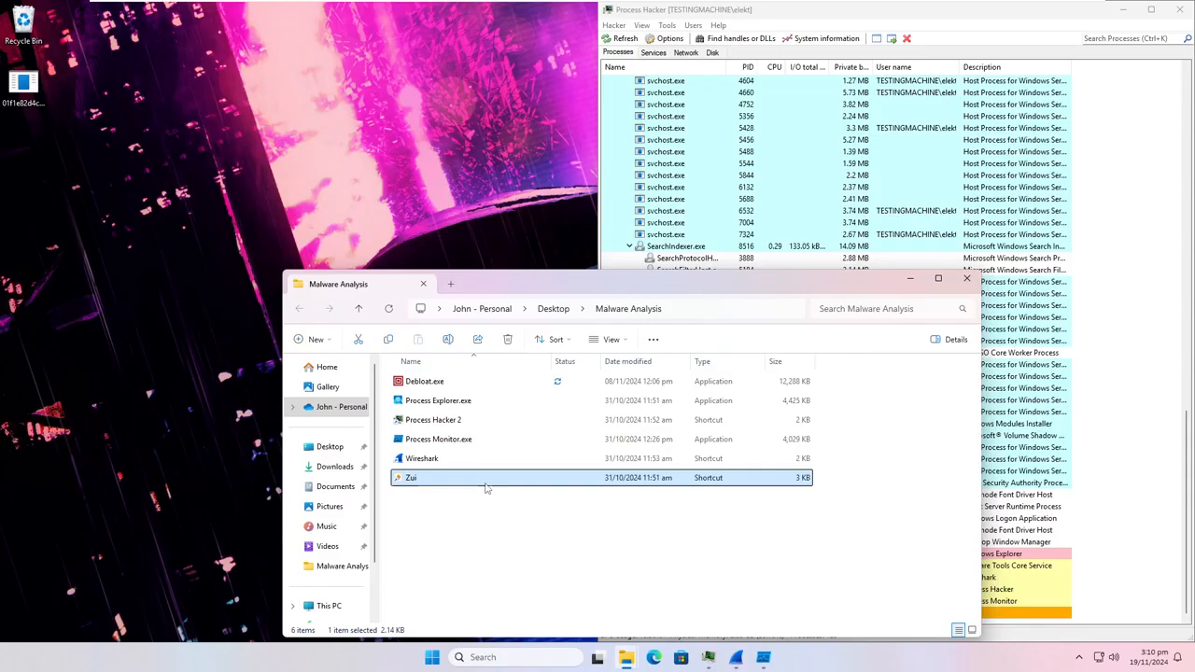
{"action": "double_click", "coordinate": [481, 478]}
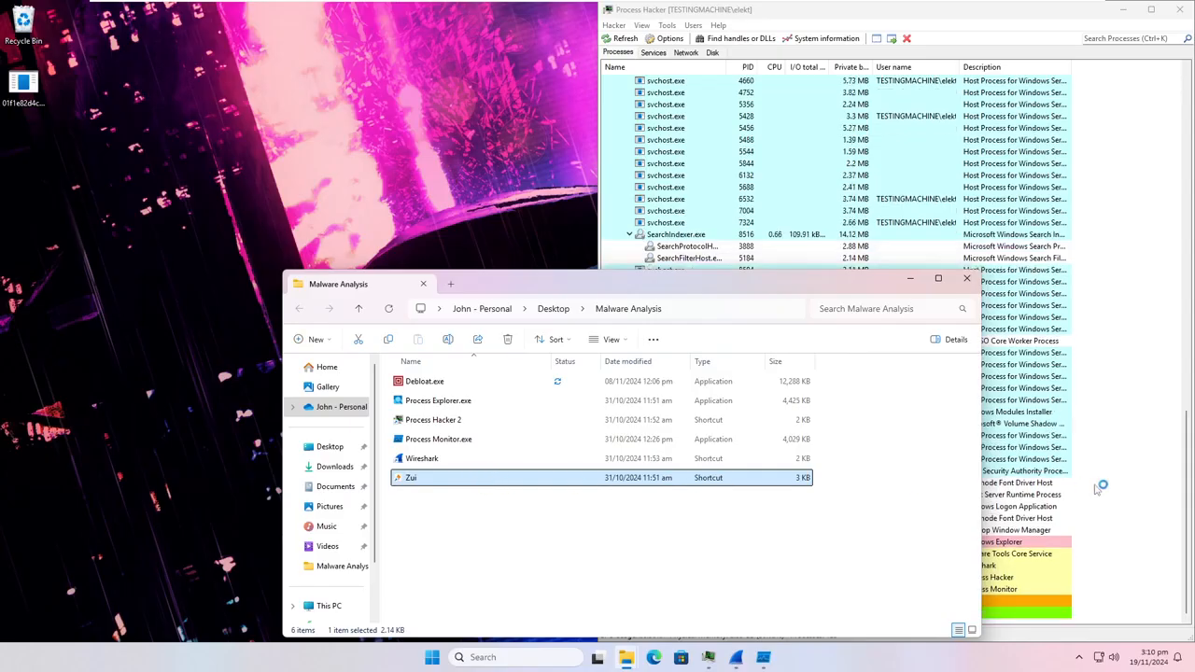
Step: Search Windows for "zui" and try to launch the Zui app
{"action": "left_click", "coordinate": [1099, 488]}
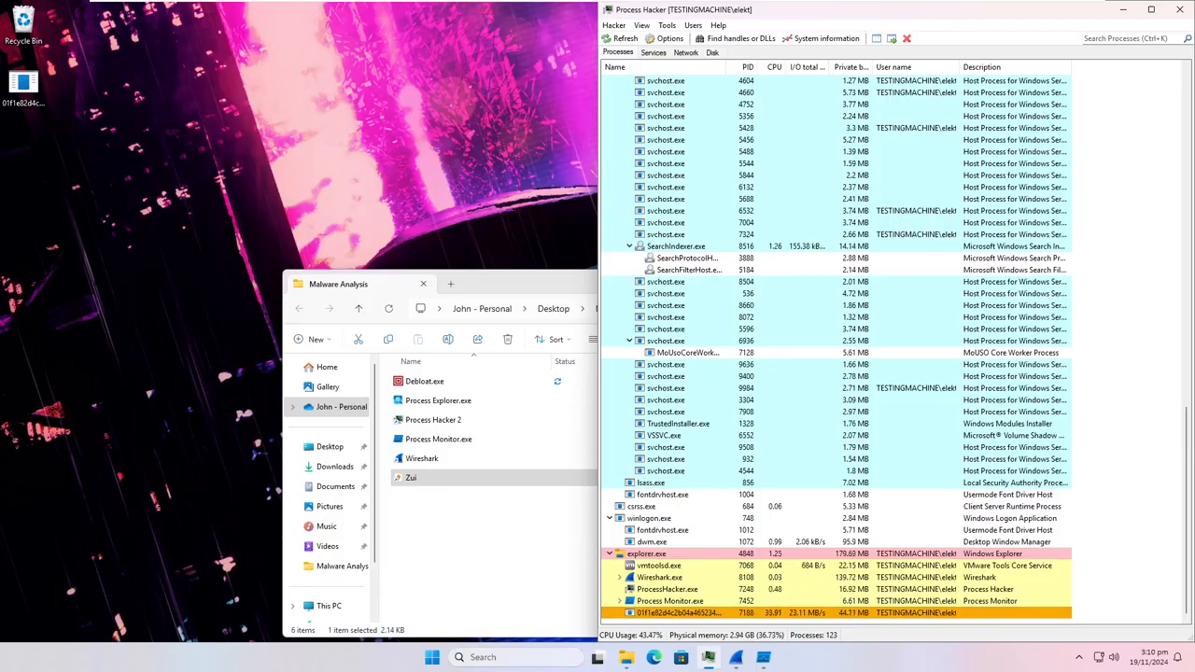
{"action": "left_click", "coordinate": [516, 658]}
{"action": "type", "text": "zuio"}
{"action": "key", "text": "BackSpace"}
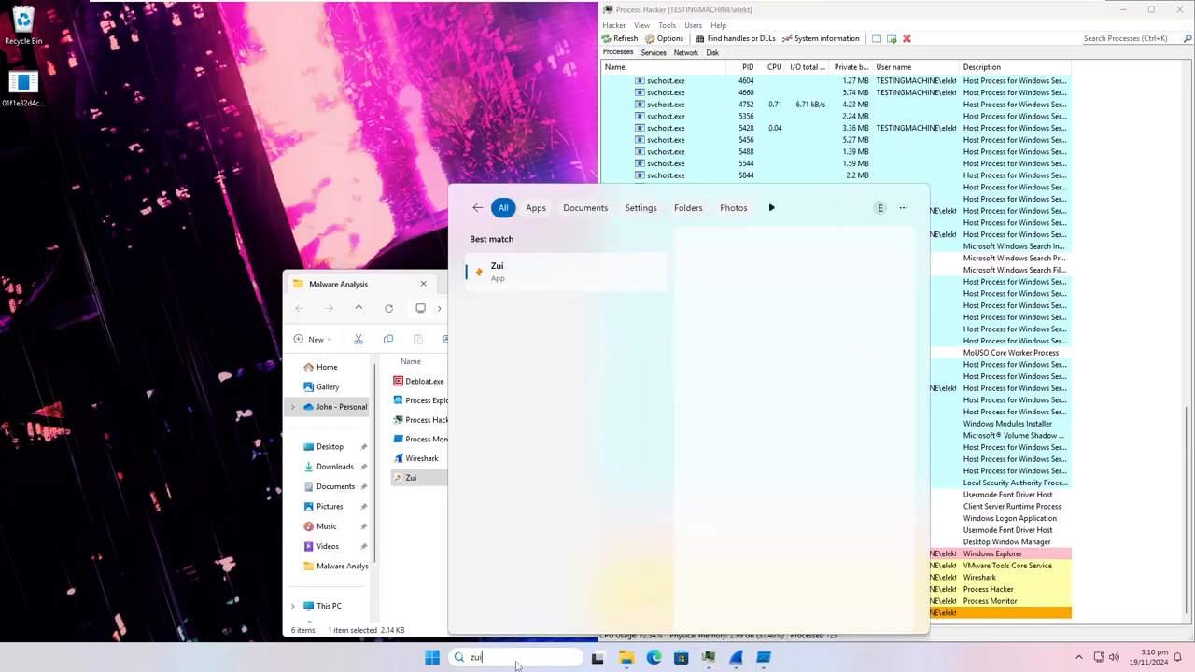
{"action": "key", "text": "Return"}
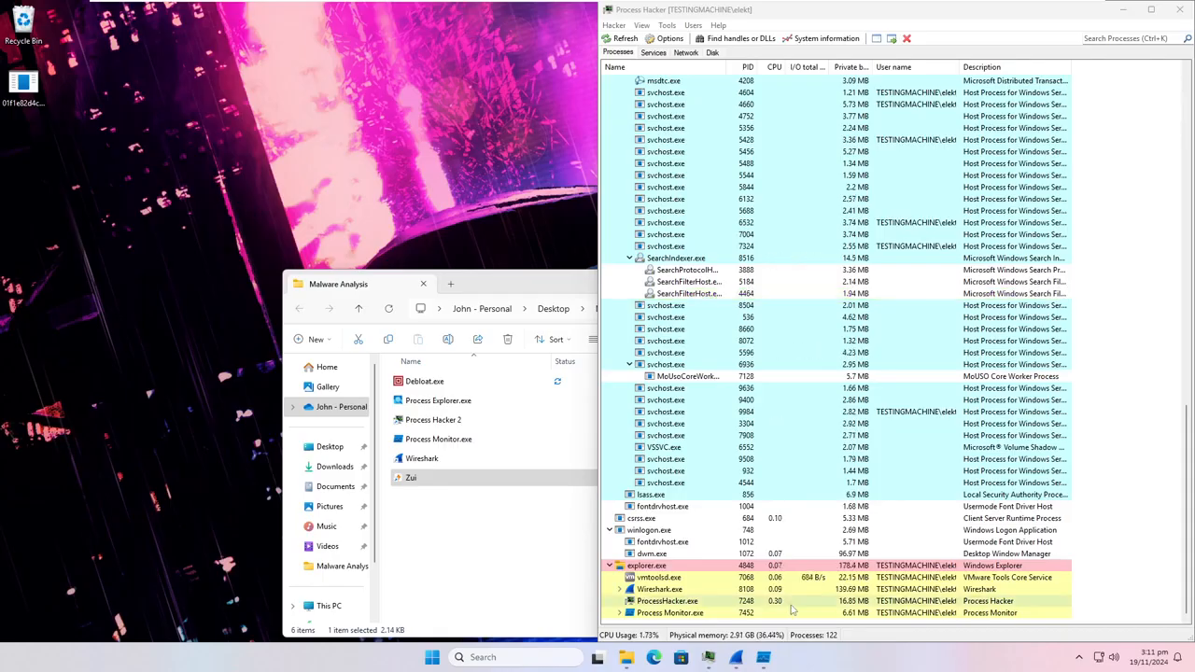
Step: Switch to Wireshark, stop the live capture and save it in the Documents folder as 1 in pcapng format
{"action": "left_click", "coordinate": [736, 658]}
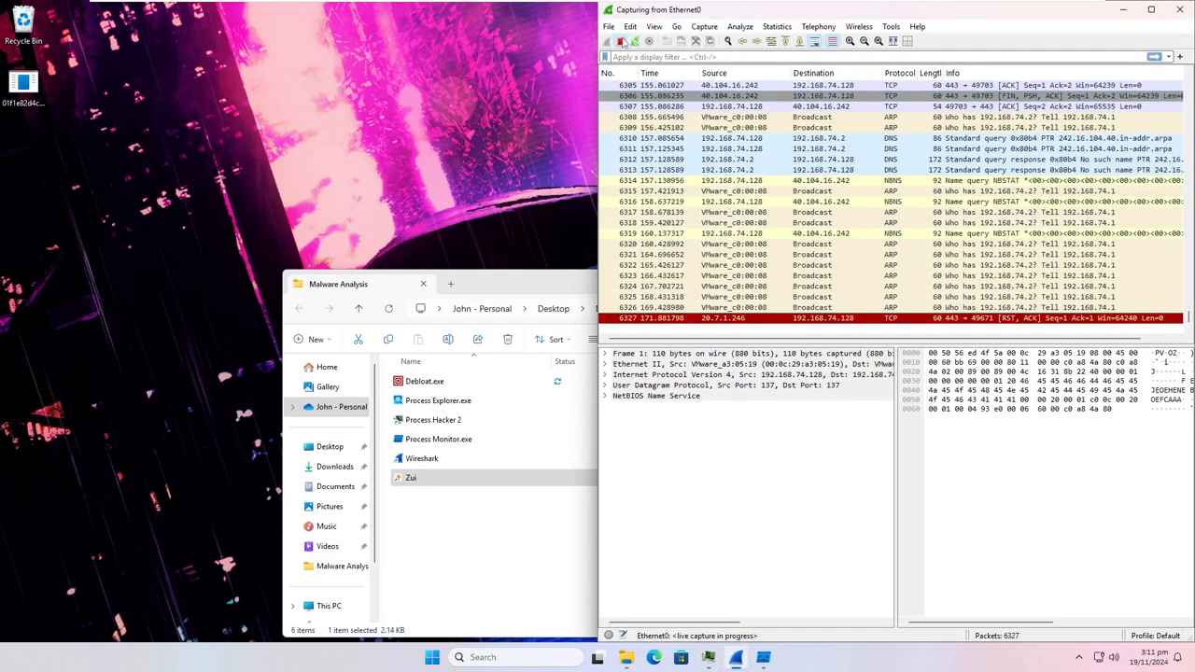
{"action": "left_click", "coordinate": [623, 43]}
{"action": "key", "text": "ctrl+s"}
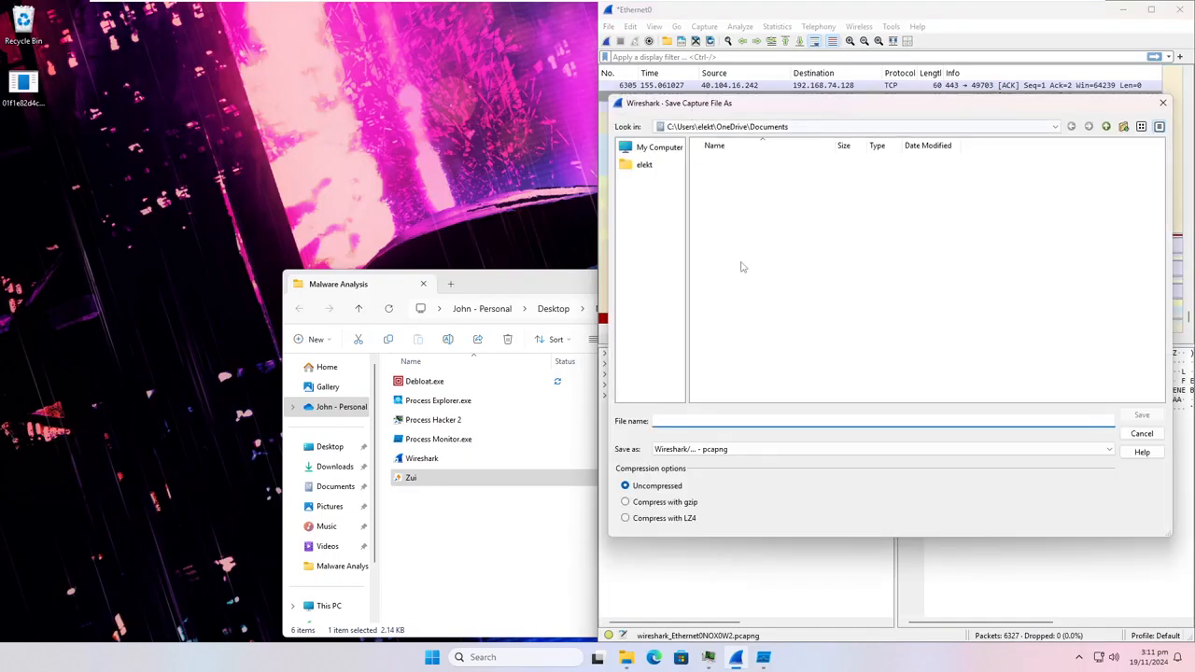
{"action": "type", "text": "1"}
{"action": "left_click", "coordinate": [1137, 415]}
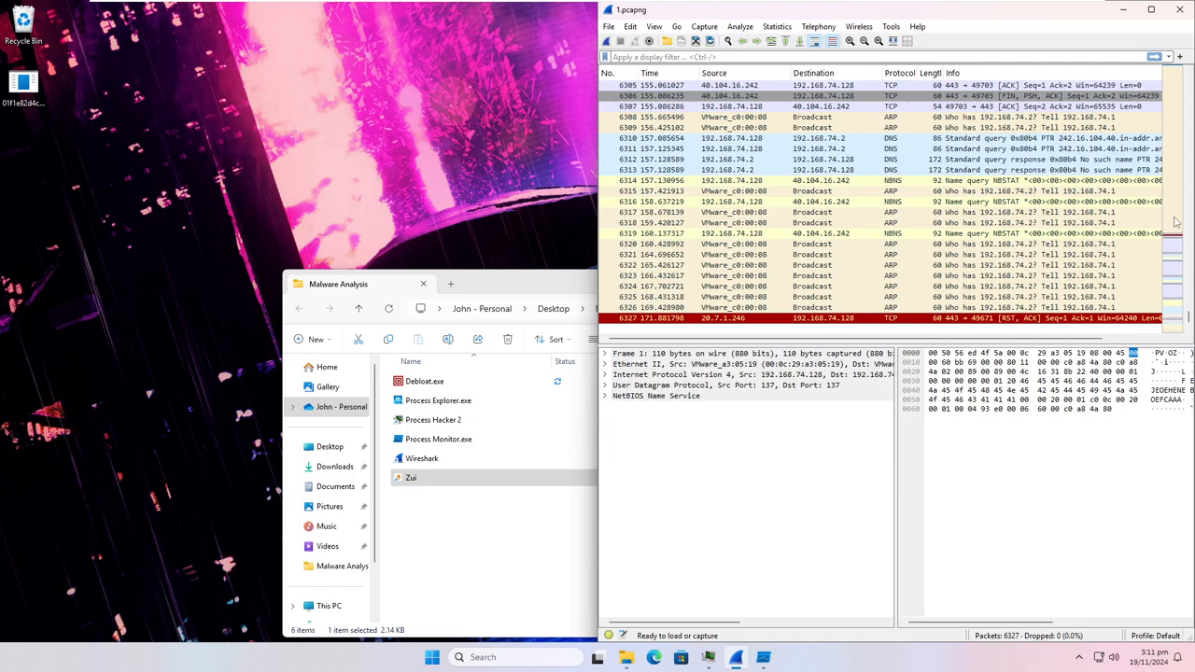
Step: Examine the saved capture's packets from the end back to the earlier ARP broadcasts, return to the last packets and minimize Wireshark
{"action": "scroll", "coordinate": [1174, 225], "scroll_direction": "up", "scroll_amount": 20}
{"action": "scroll", "coordinate": [1174, 225], "scroll_direction": "up", "scroll_amount": 18}
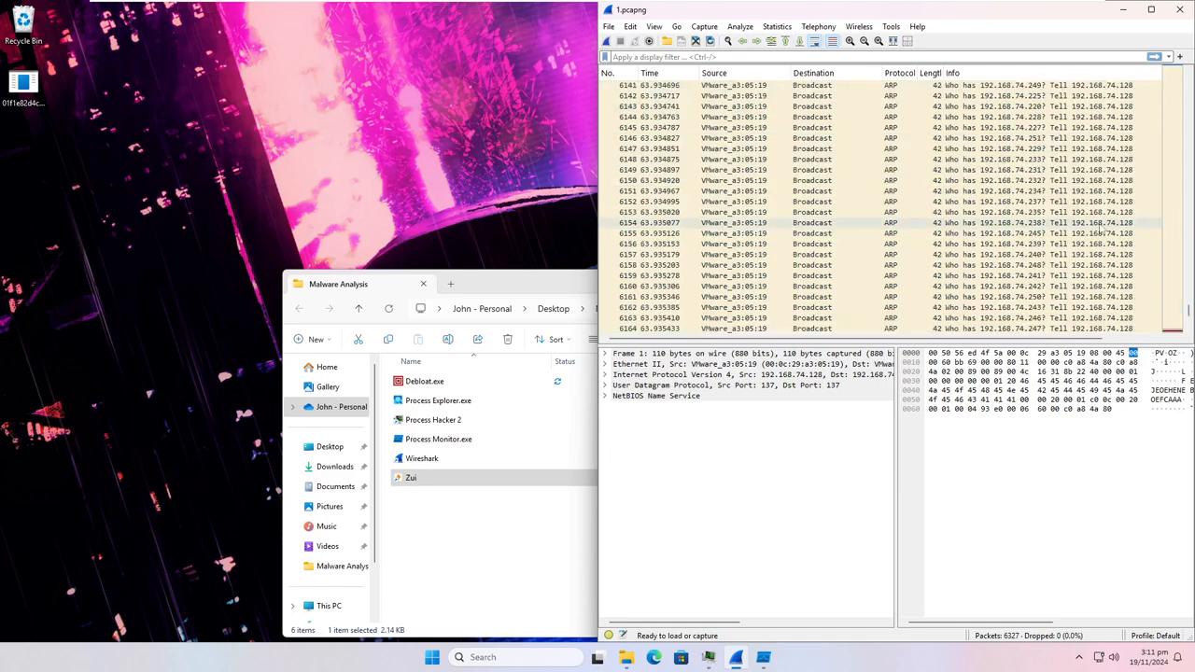
{"action": "scroll", "coordinate": [1040, 265], "scroll_direction": "up", "scroll_amount": 18}
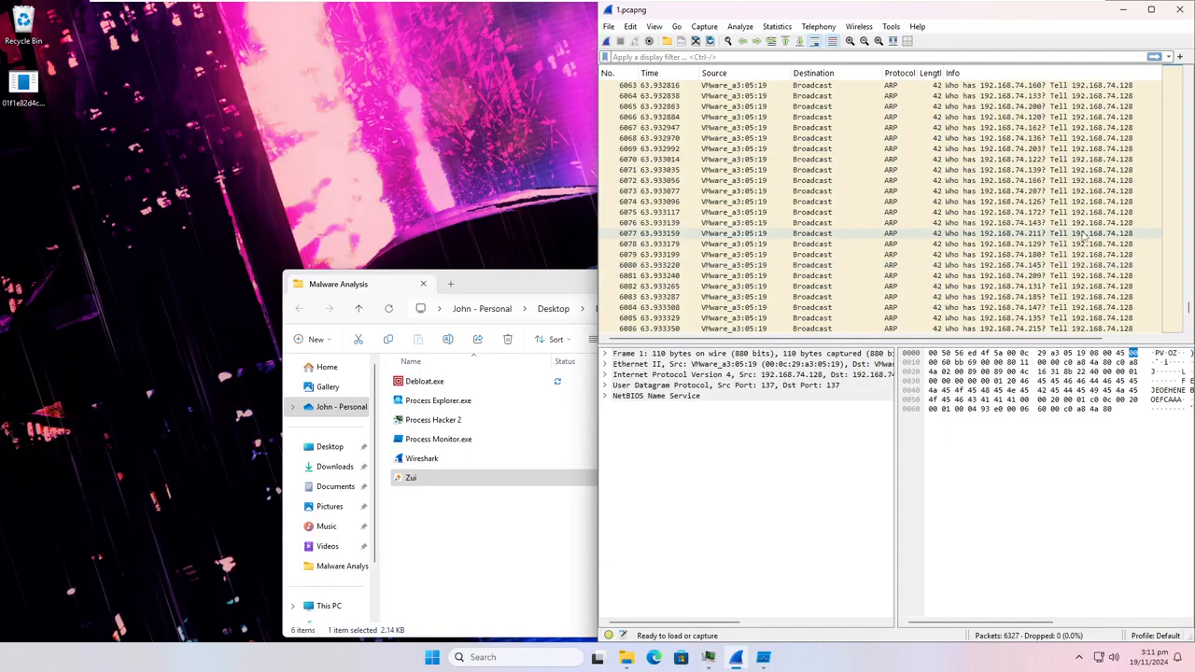
{"action": "scroll", "coordinate": [1111, 163], "scroll_direction": "up", "scroll_amount": 20}
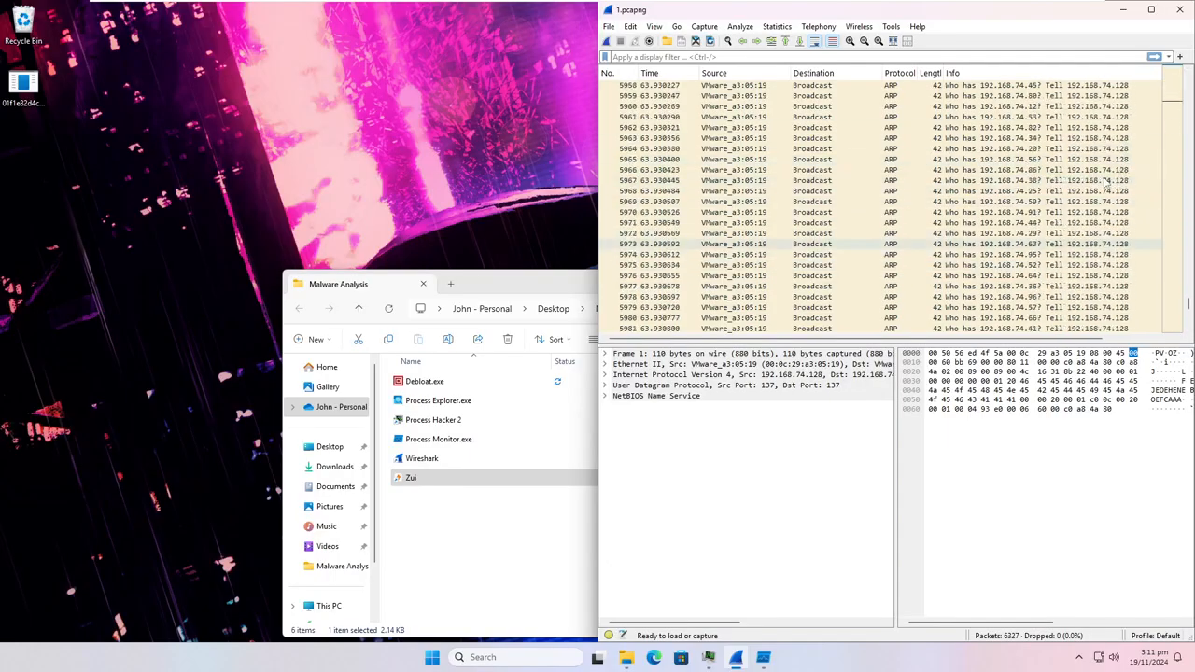
{"action": "scroll", "coordinate": [1084, 154], "scroll_direction": "up", "scroll_amount": 20}
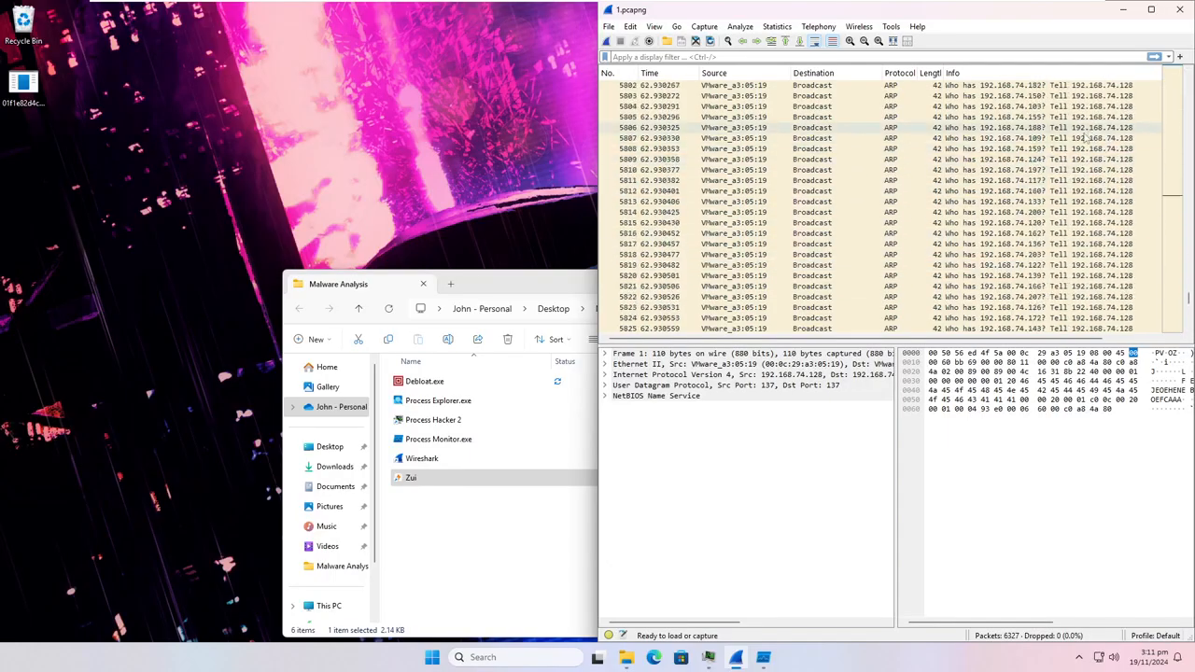
{"action": "scroll", "coordinate": [1109, 151], "scroll_direction": "up", "scroll_amount": 20}
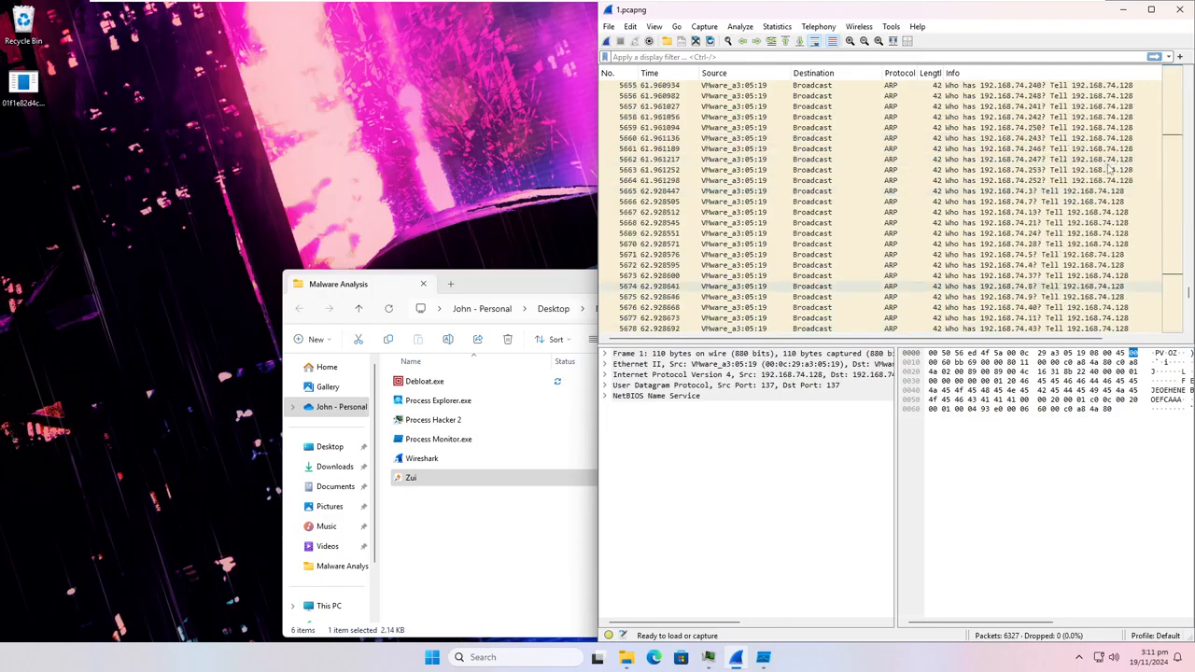
{"action": "scroll", "coordinate": [1092, 182], "scroll_direction": "up", "scroll_amount": 20}
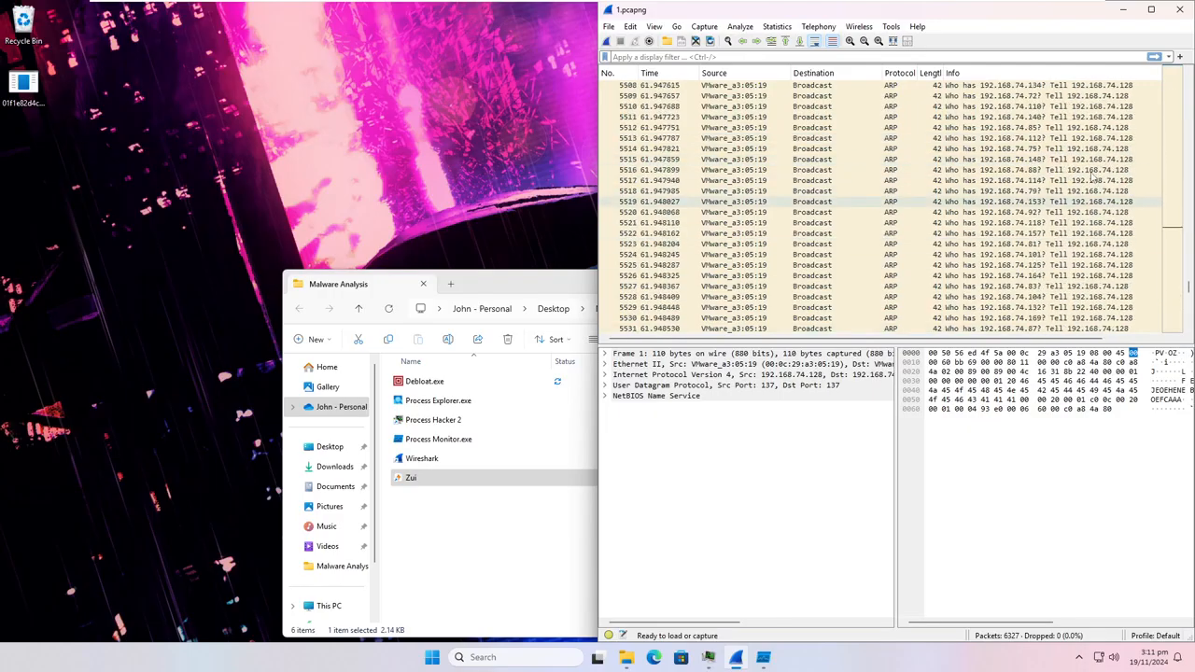
{"action": "scroll", "coordinate": [1109, 192], "scroll_direction": "up", "scroll_amount": 20}
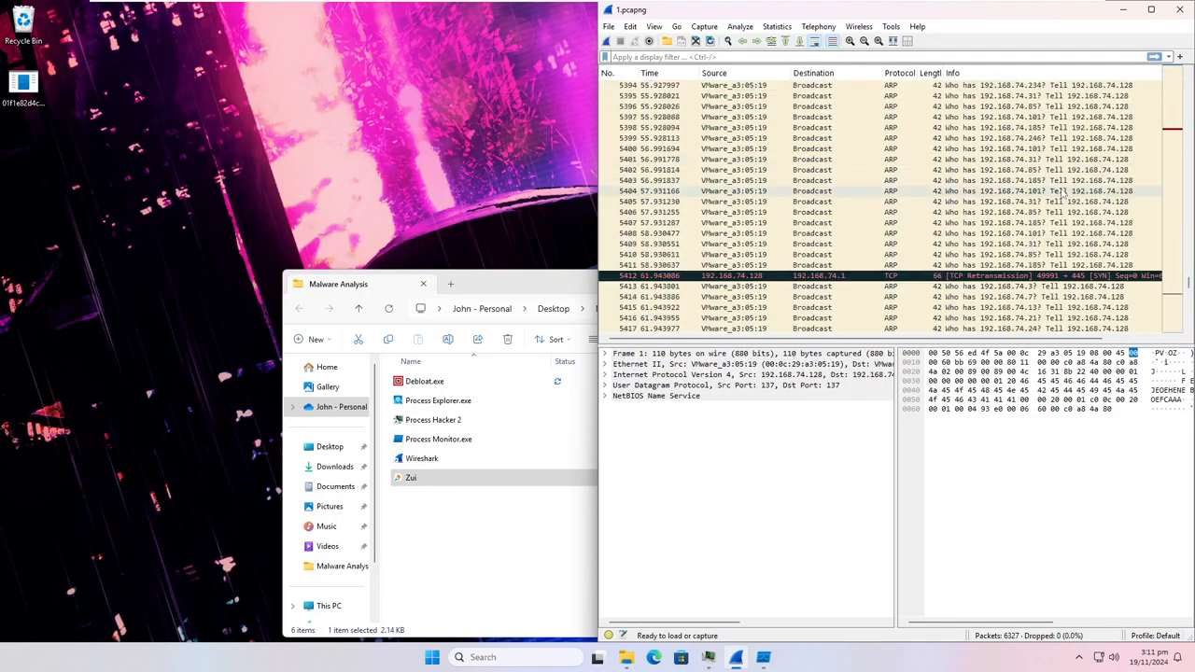
{"action": "scroll", "coordinate": [1053, 196], "scroll_direction": "up", "scroll_amount": 20}
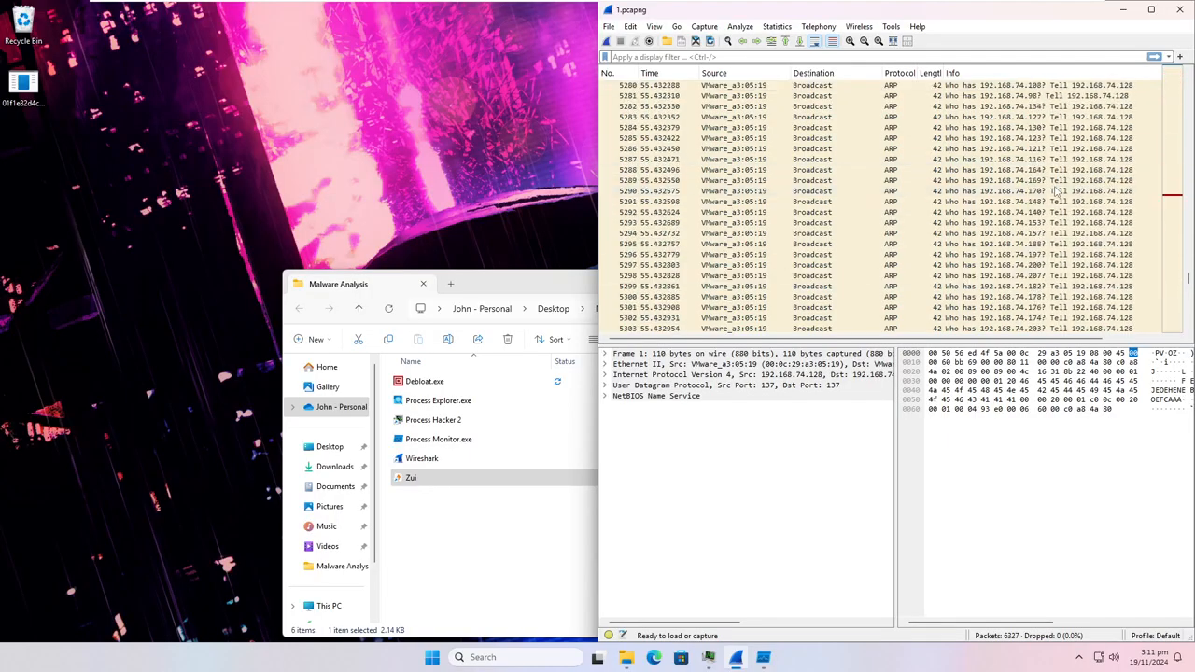
{"action": "scroll", "coordinate": [1044, 213], "scroll_direction": "up", "scroll_amount": 20}
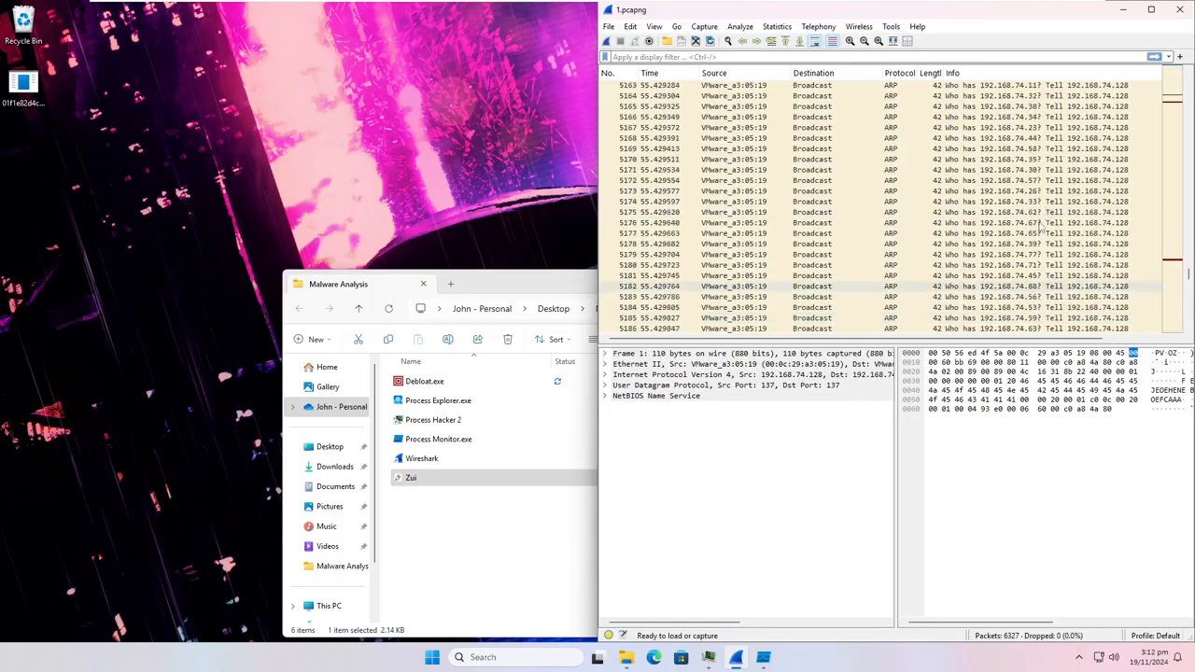
{"action": "scroll", "coordinate": [1036, 183], "scroll_direction": "up", "scroll_amount": 20}
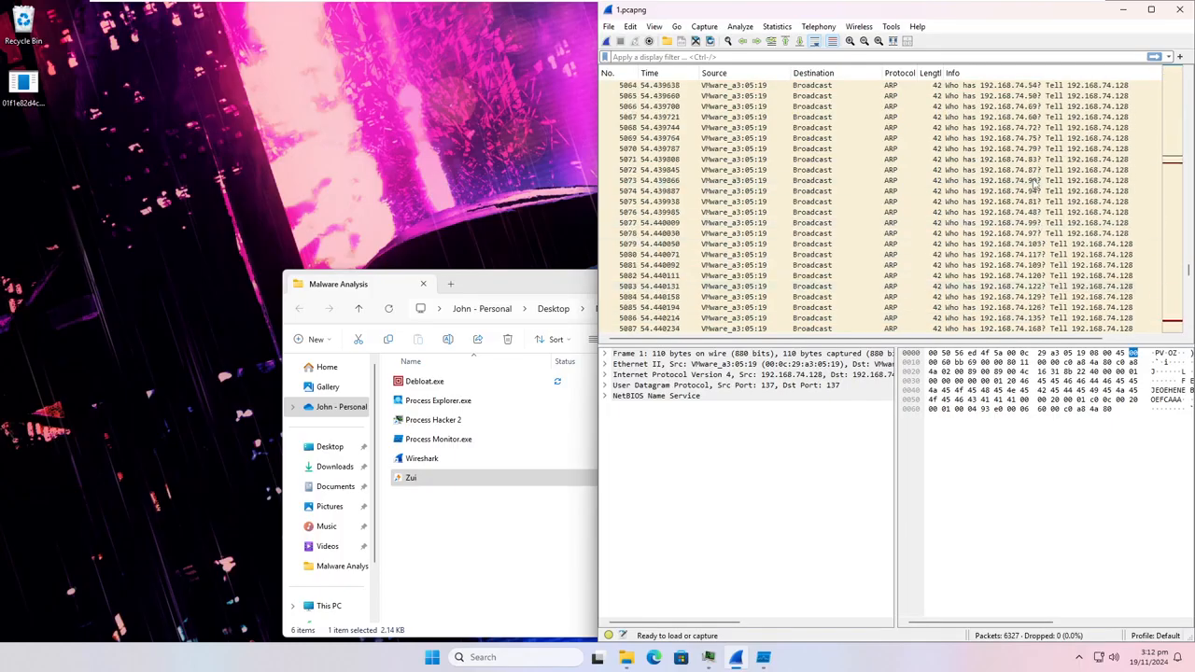
{"action": "scroll", "coordinate": [1053, 213], "scroll_direction": "up", "scroll_amount": 20}
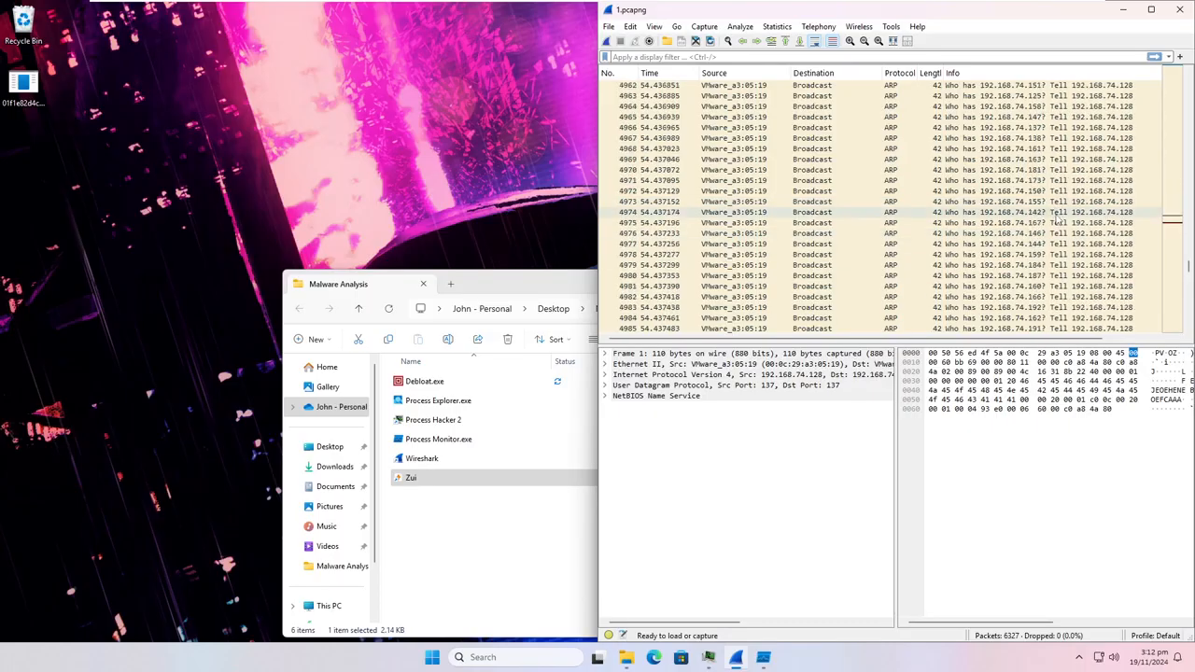
{"action": "scroll", "coordinate": [1065, 241], "scroll_direction": "up", "scroll_amount": 20}
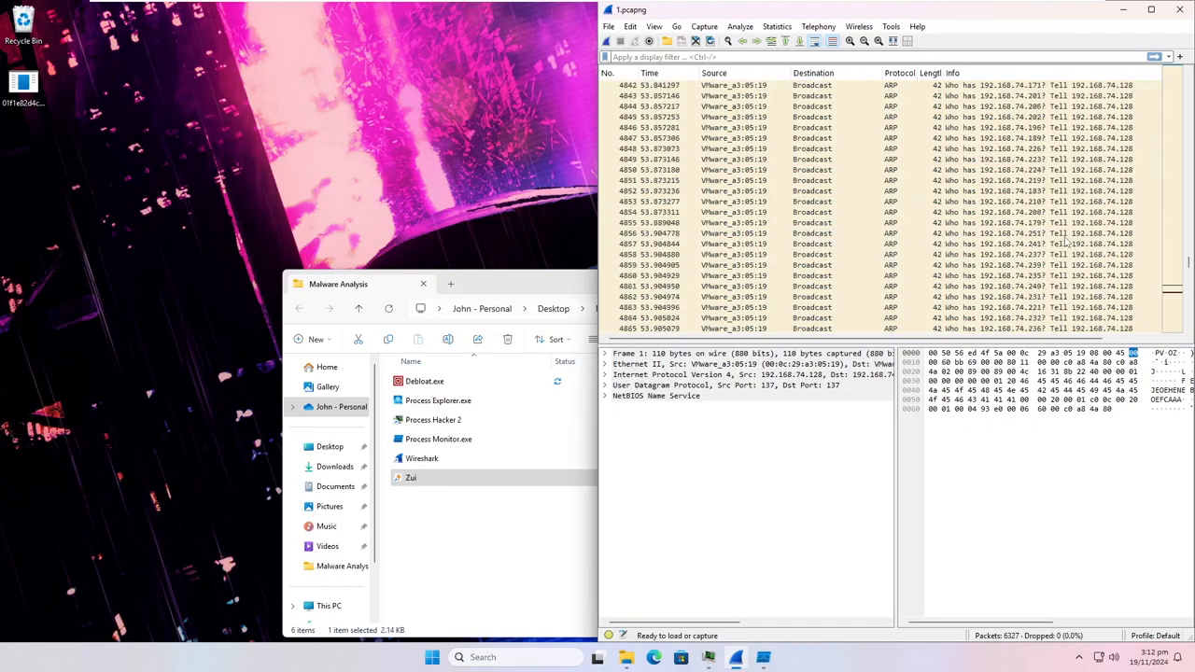
{"action": "scroll", "coordinate": [1064, 239], "scroll_direction": "up", "scroll_amount": 20}
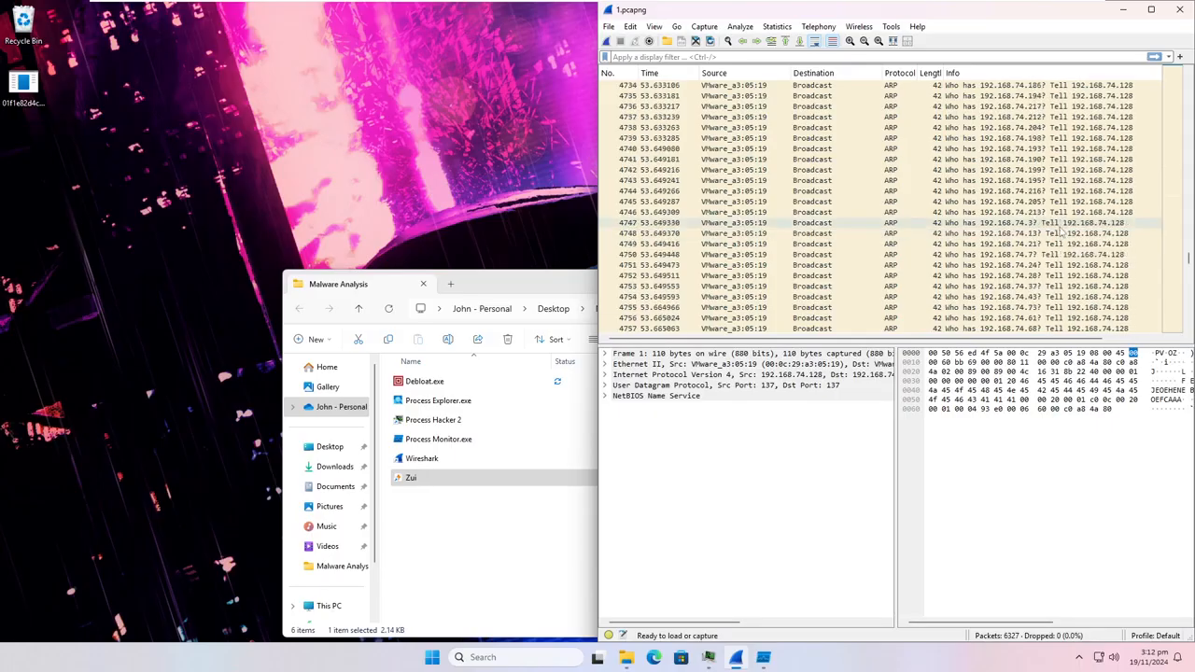
{"action": "scroll", "coordinate": [1060, 233], "scroll_direction": "up", "scroll_amount": 5}
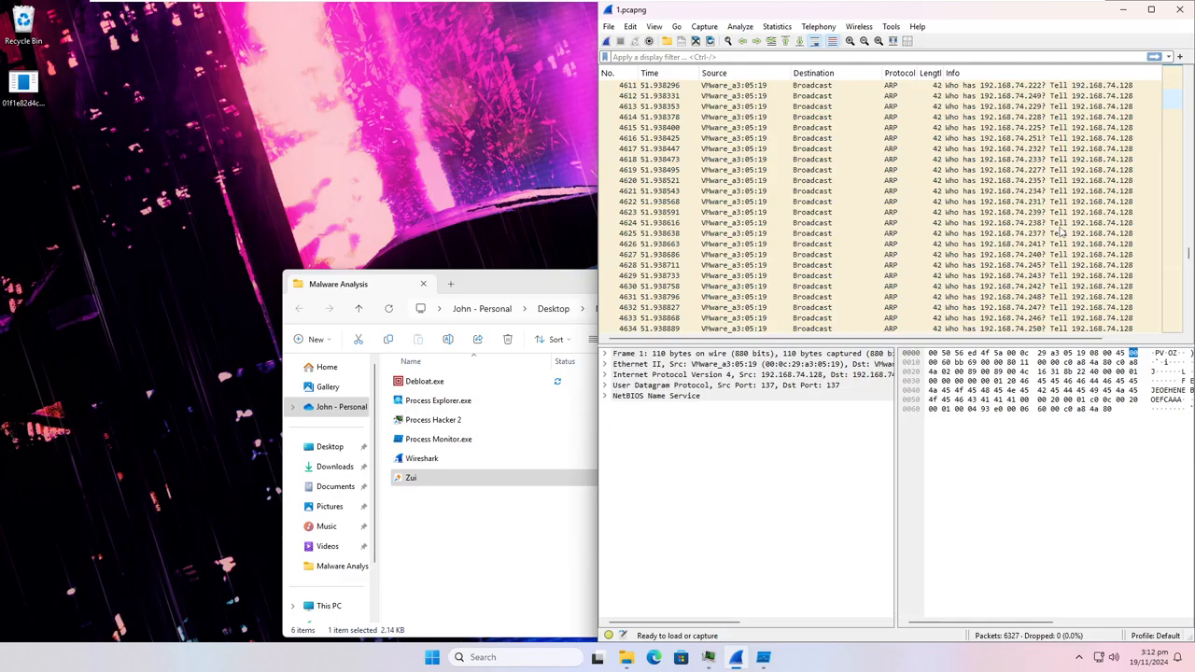
{"action": "scroll", "coordinate": [1060, 232], "scroll_direction": "up", "scroll_amount": 17}
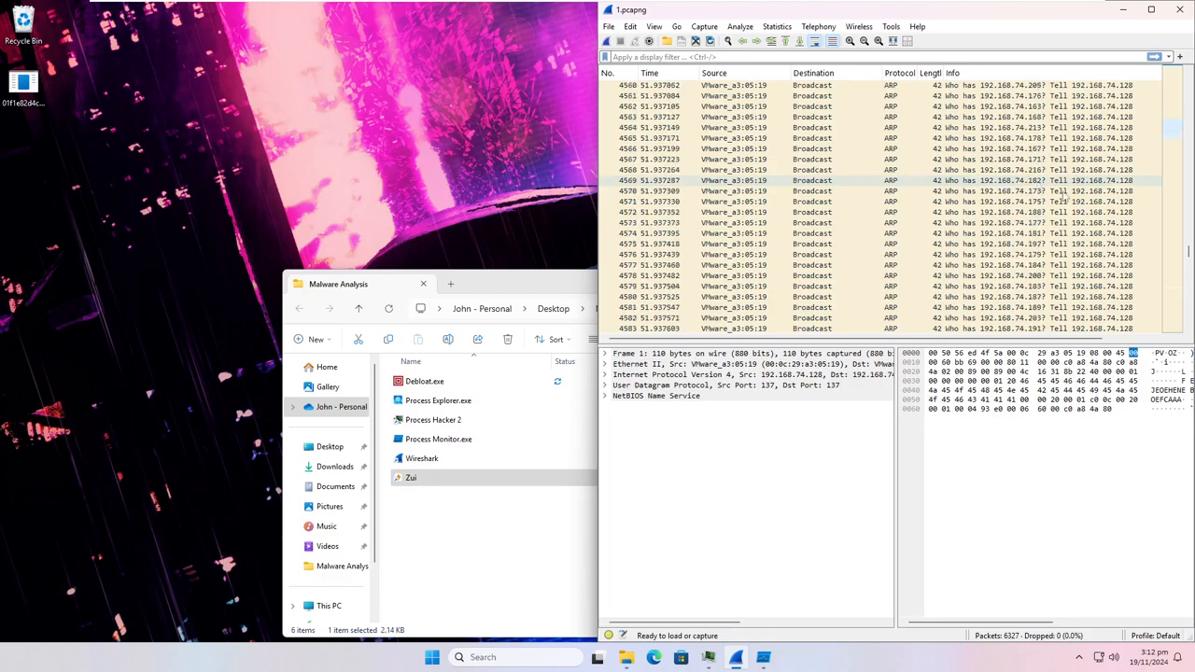
{"action": "left_click_drag", "start_coordinate": [1188, 253], "coordinate": [1181, 331]}
{"action": "right_click", "coordinate": [1190, 115]}
{"action": "left_click", "coordinate": [1189, 120]}
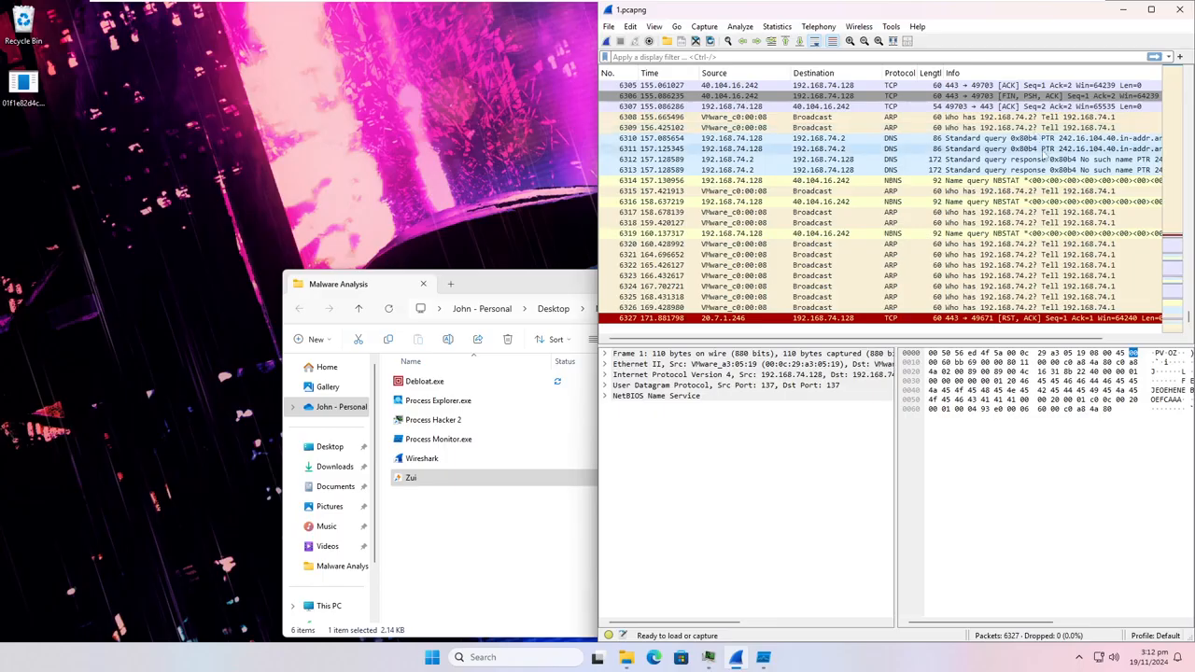
{"action": "left_click", "coordinate": [1122, 12]}
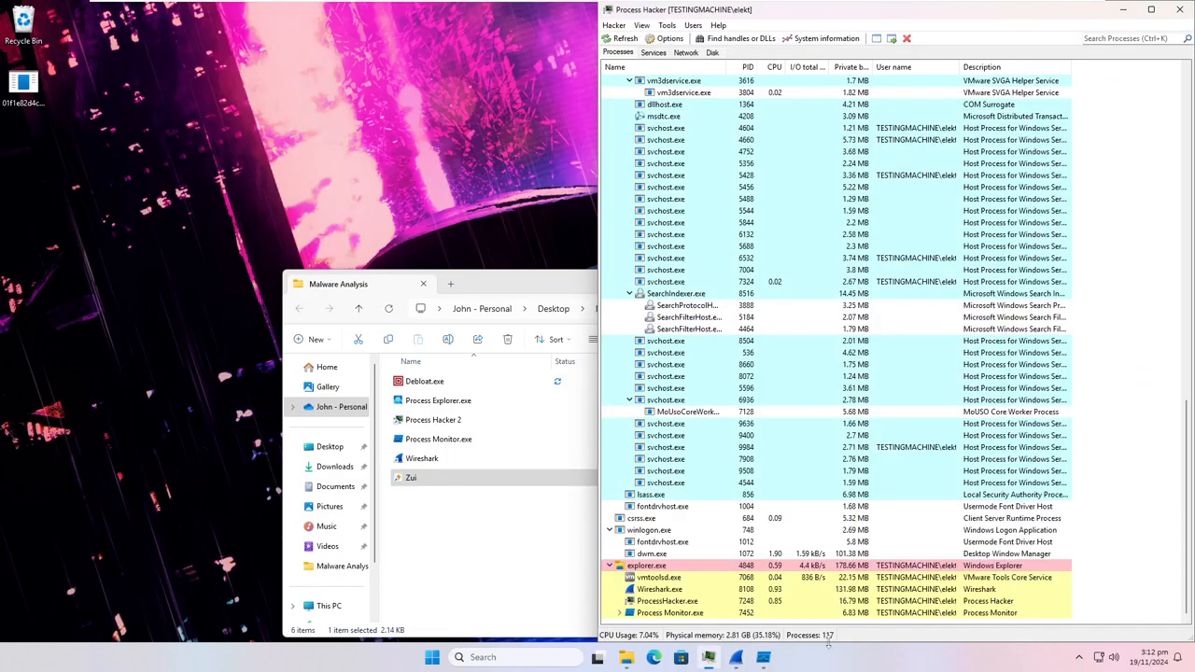
Step: Run the Zui-Setup-1.18.0.exe installer with the "Only for me" option, and move both installer icons back into the desktop's icon column
{"action": "mouse_move", "coordinate": [765, 659]}
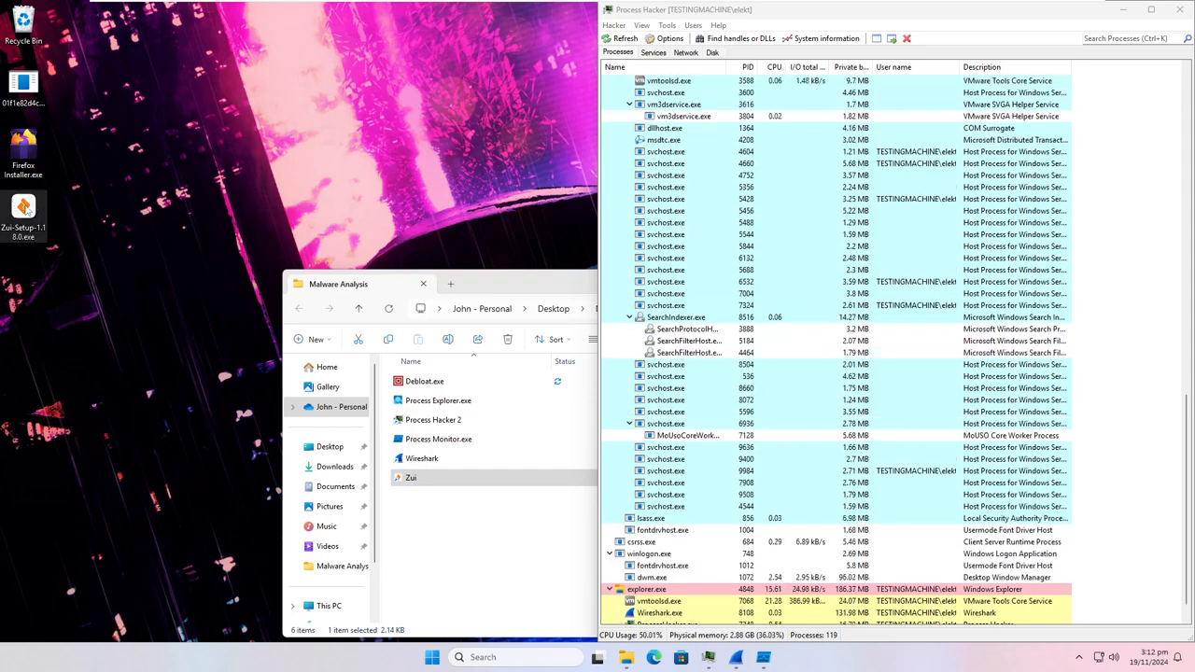
{"action": "double_click", "coordinate": [28, 213]}
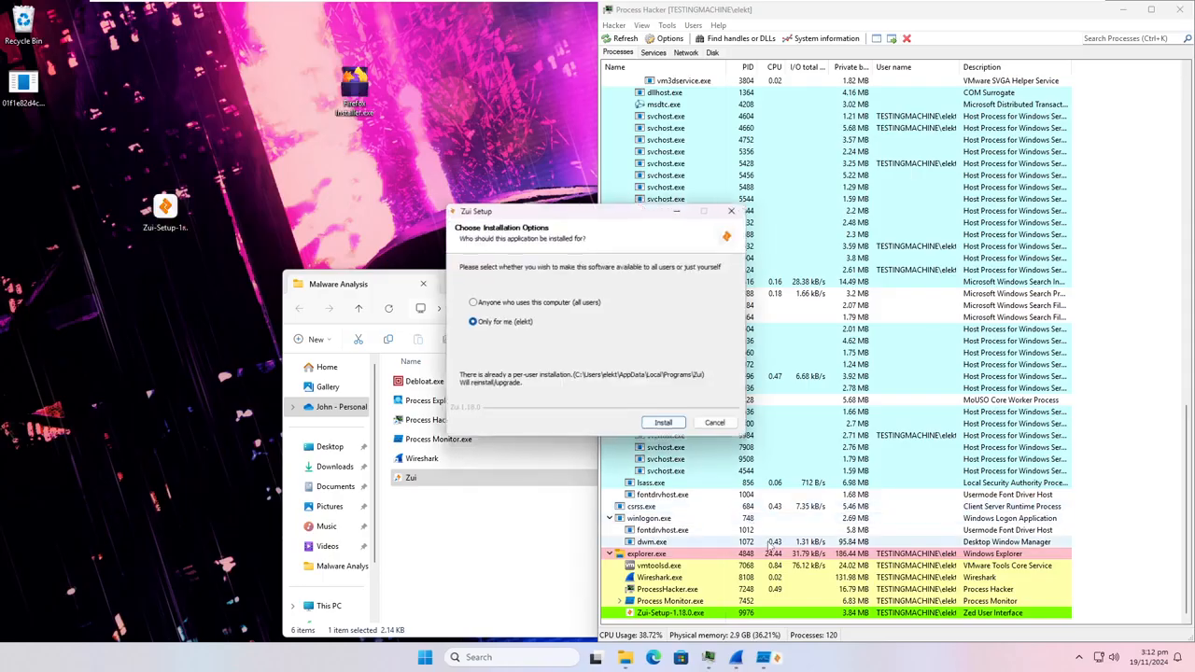
{"action": "left_click", "coordinate": [663, 426]}
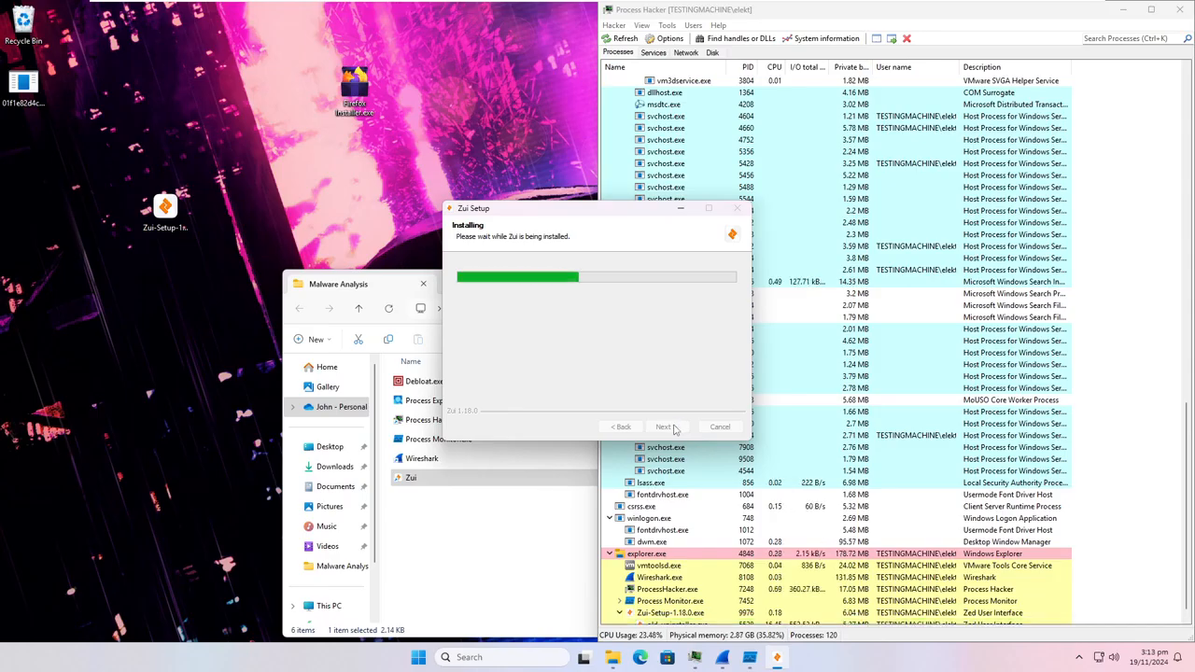
{"action": "left_click_drag", "start_coordinate": [354, 89], "coordinate": [58, 158]}
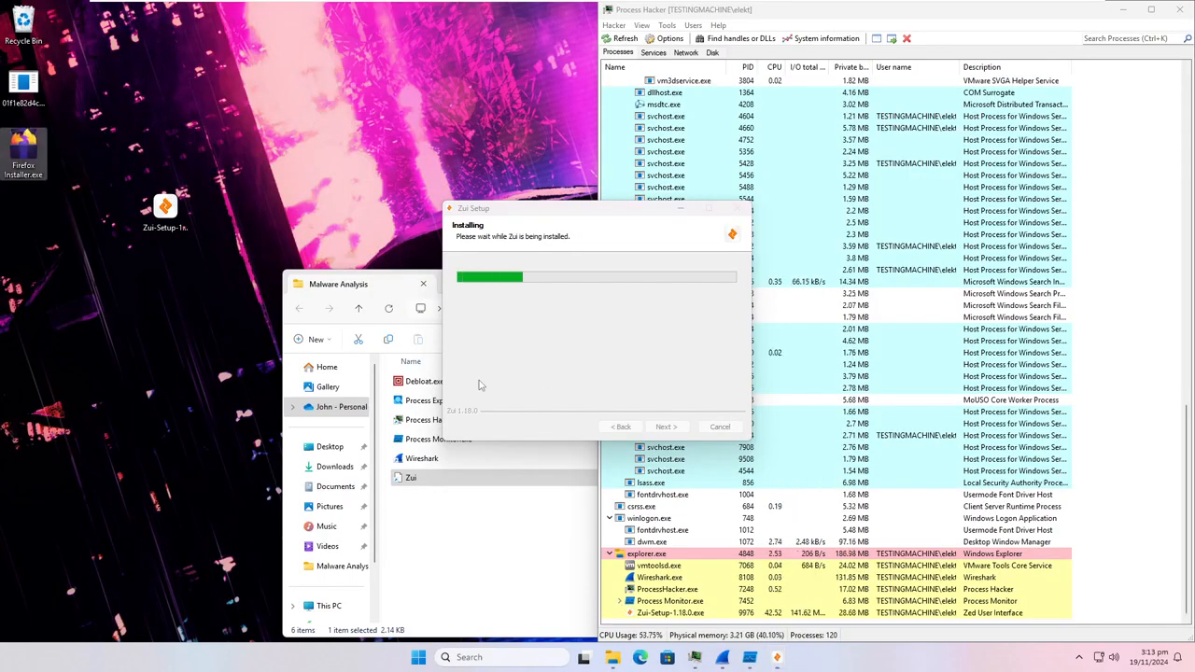
{"action": "left_click_drag", "start_coordinate": [164, 207], "coordinate": [30, 199]}
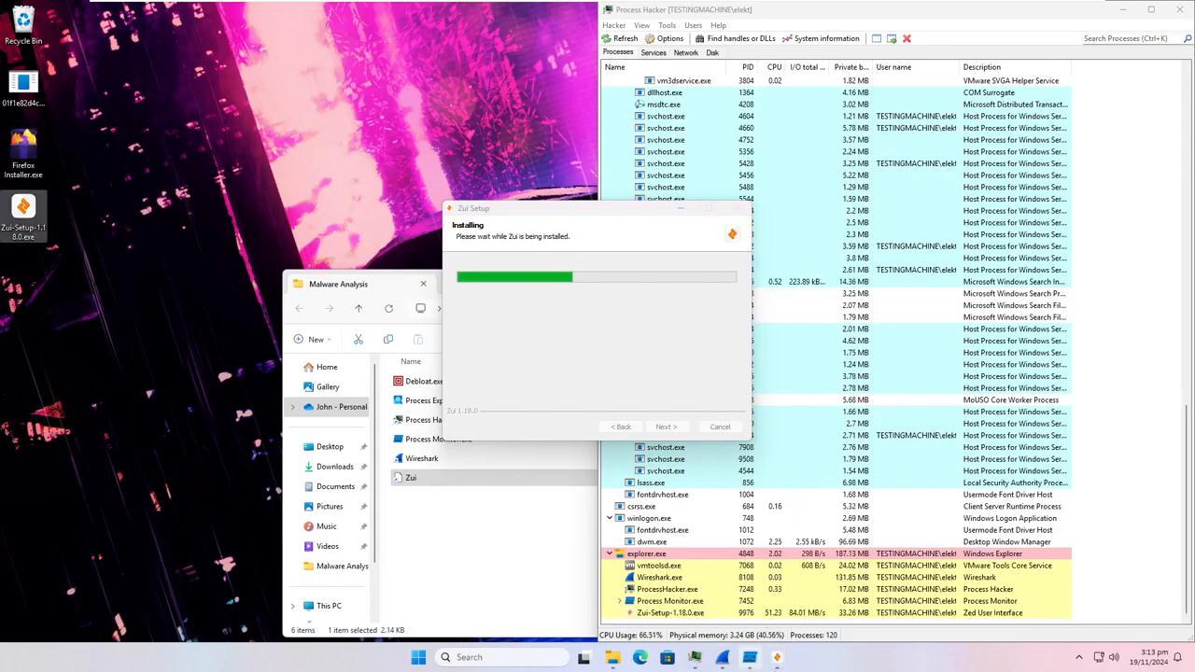
Step: Switch to Process Monitor and add a filter that includes entries whose Operation is CreateFile
{"action": "left_click", "coordinate": [749, 658]}
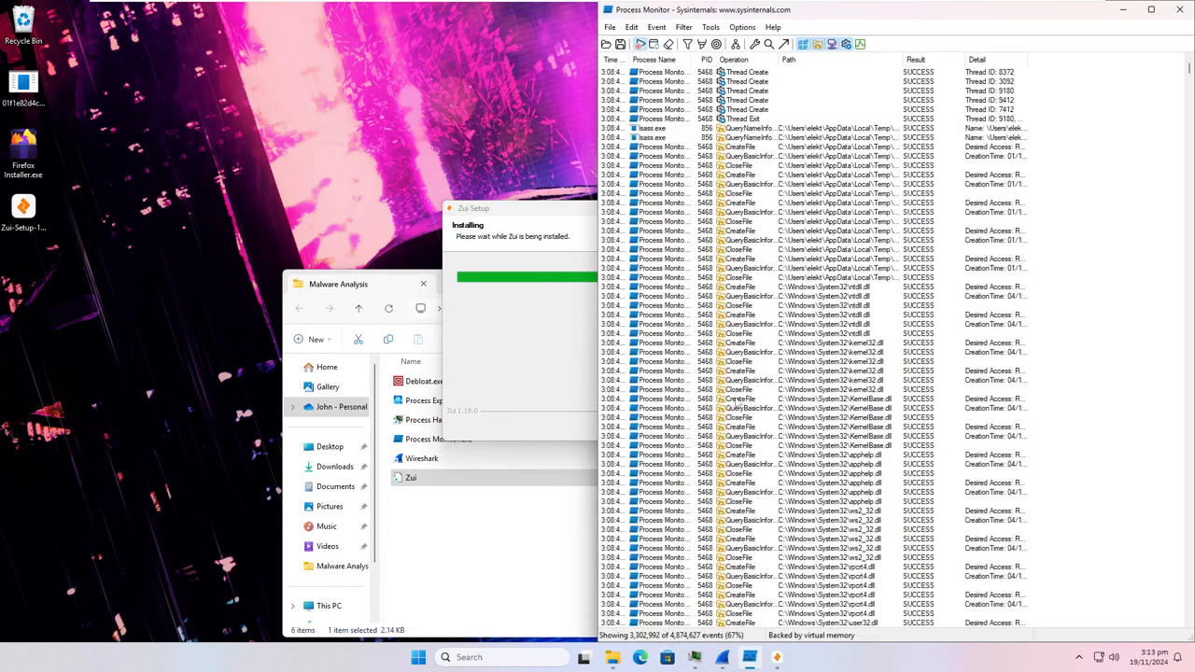
{"action": "left_click", "coordinate": [659, 28]}
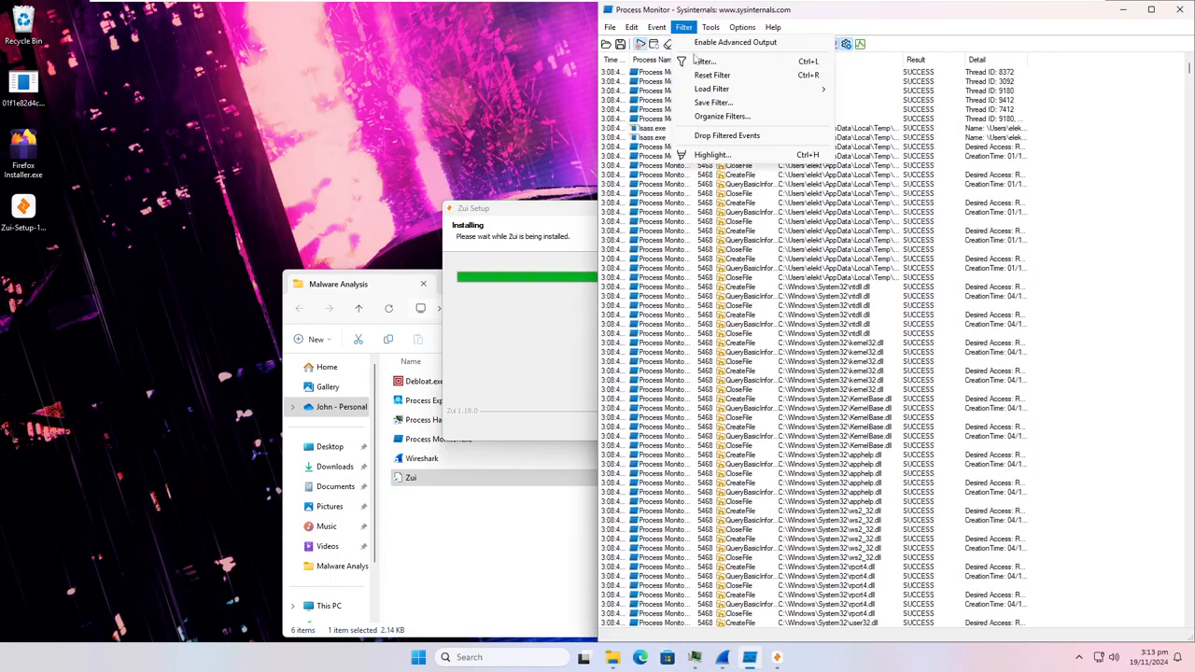
{"action": "left_click", "coordinate": [705, 62]}
{"action": "left_click", "coordinate": [707, 125]}
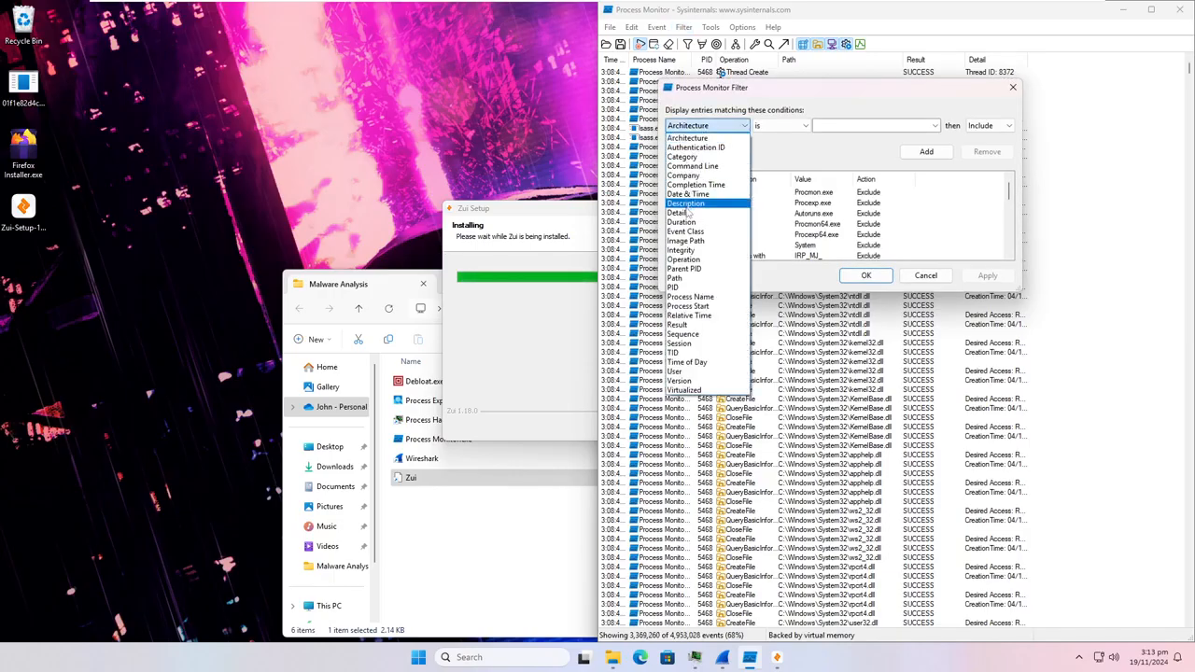
{"action": "left_click", "coordinate": [684, 258]}
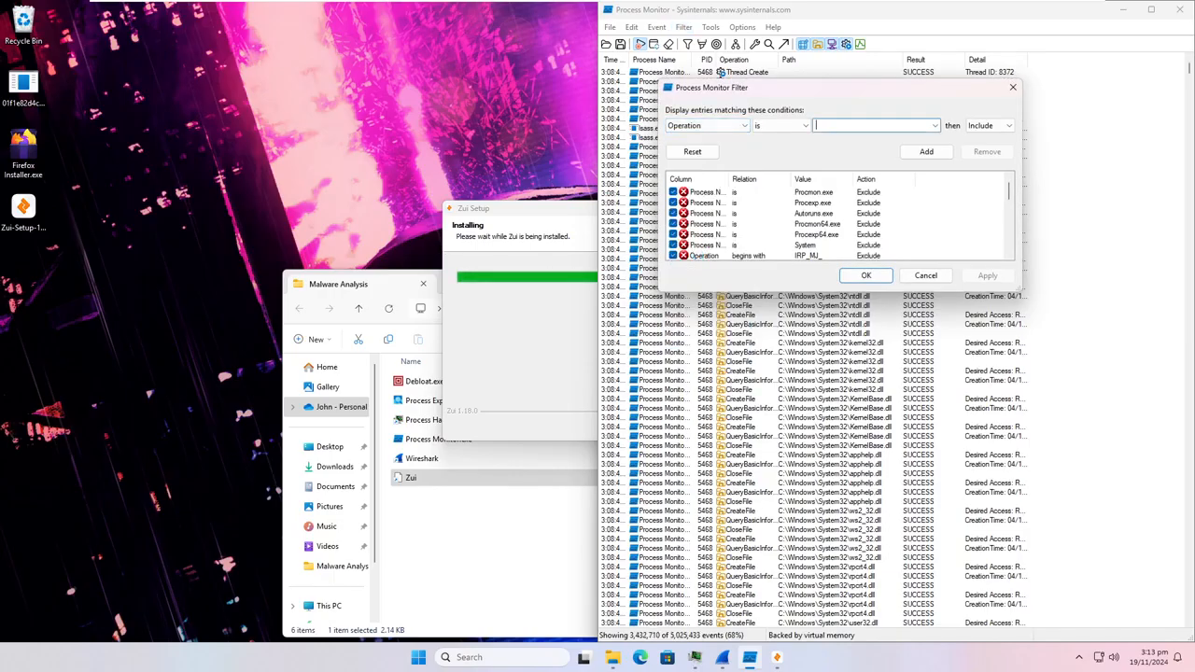
{"action": "type", "text": "CreateFile"}
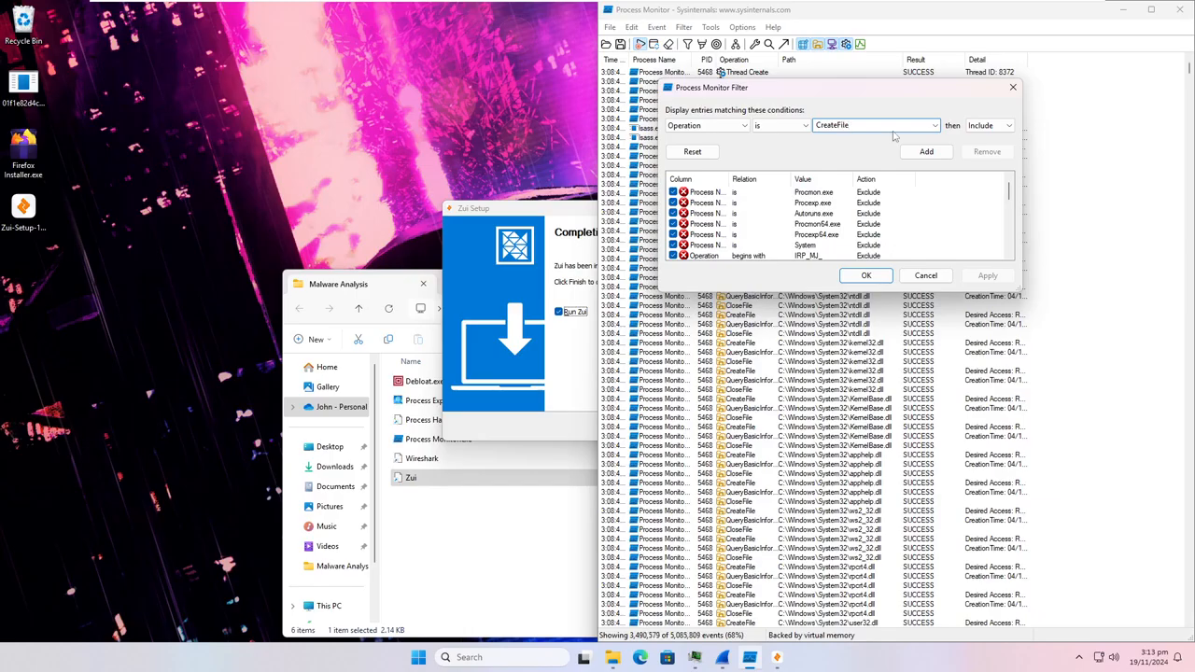
{"action": "left_click", "coordinate": [926, 151]}
Step: Add a filter that includes entries whose Process Name is the 01f1e82d4c2b04a4652348fb18bb48… sample, and apply the filters
{"action": "left_click", "coordinate": [707, 125]}
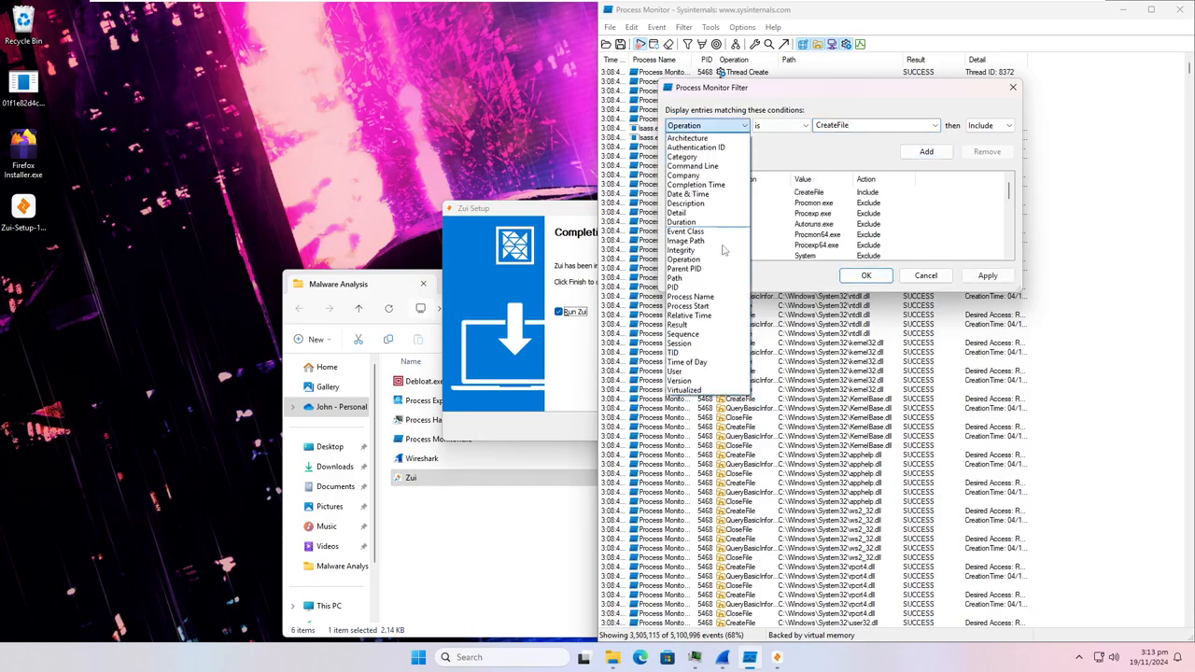
{"action": "left_click", "coordinate": [716, 300]}
{"action": "left_click", "coordinate": [910, 131]}
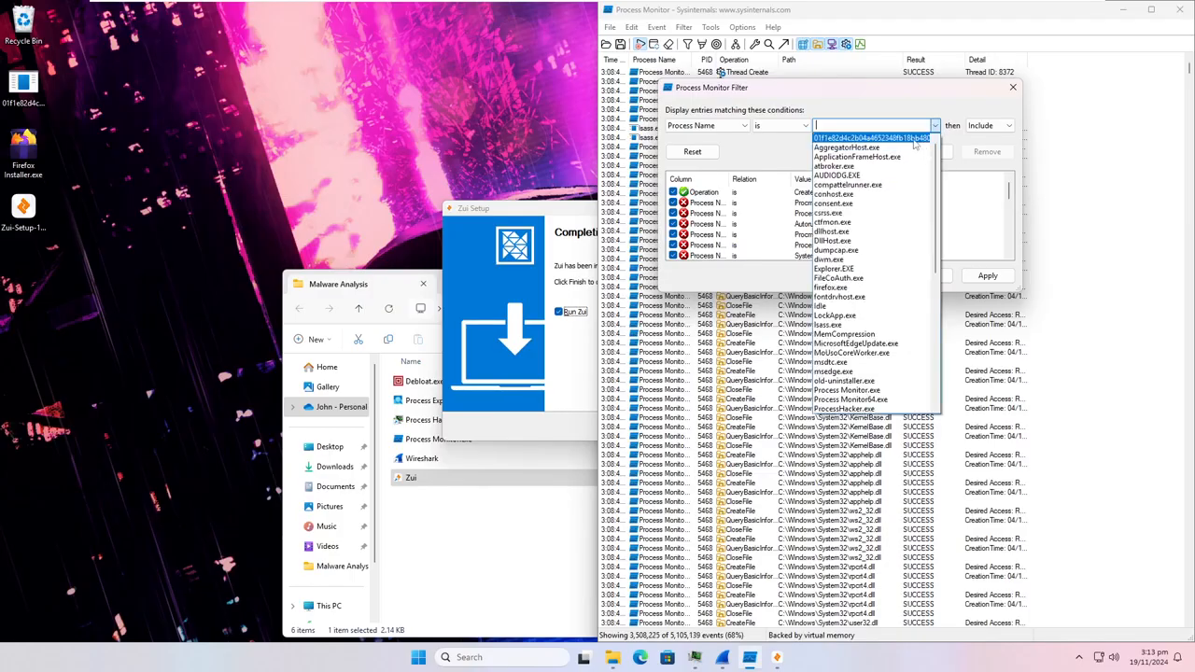
{"action": "left_click", "coordinate": [915, 138]}
{"action": "left_click", "coordinate": [926, 151]}
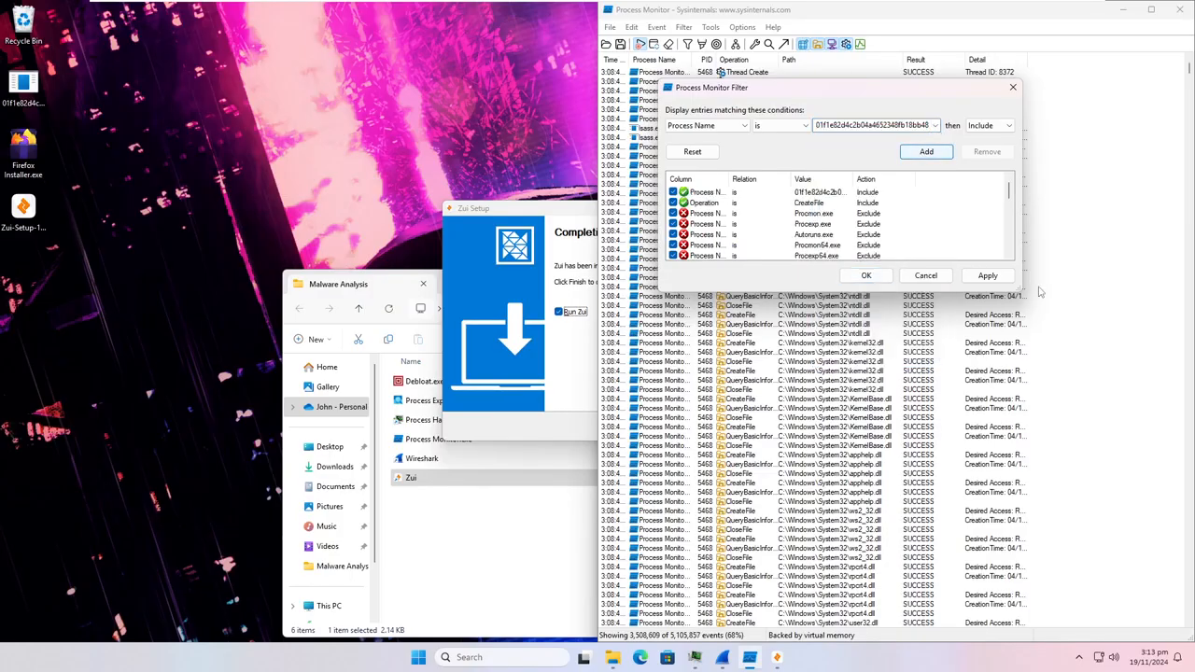
{"action": "left_click", "coordinate": [987, 279]}
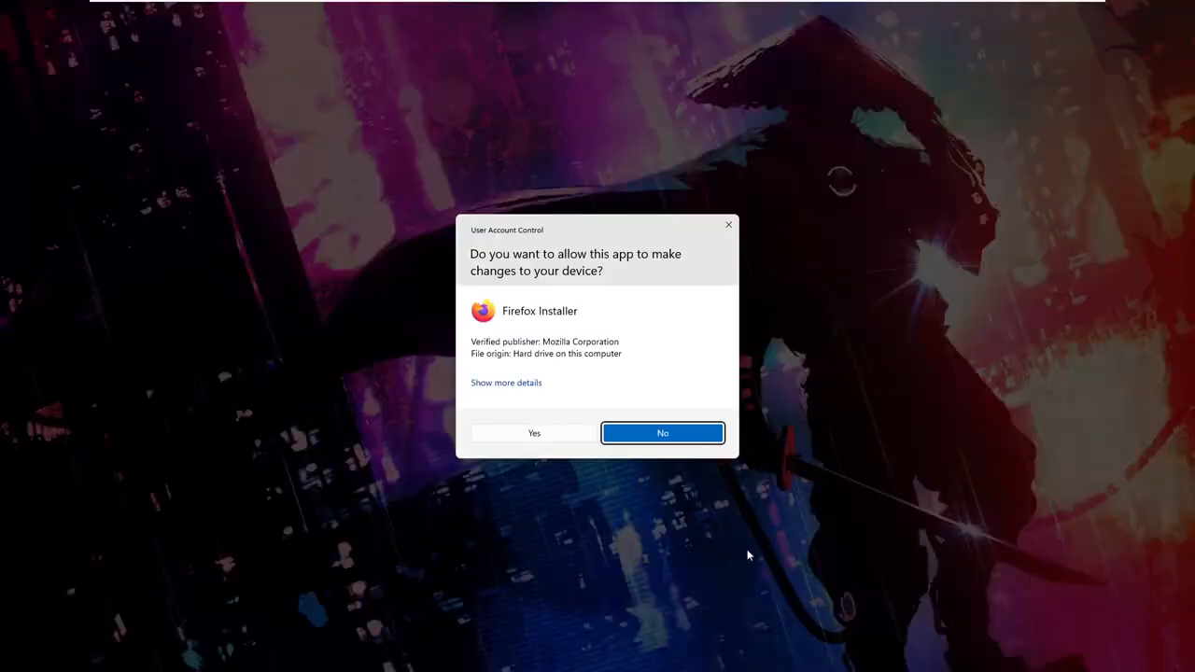
Step: Allow the Firefox Installer to make changes to the device
{"action": "left_click", "coordinate": [565, 435]}
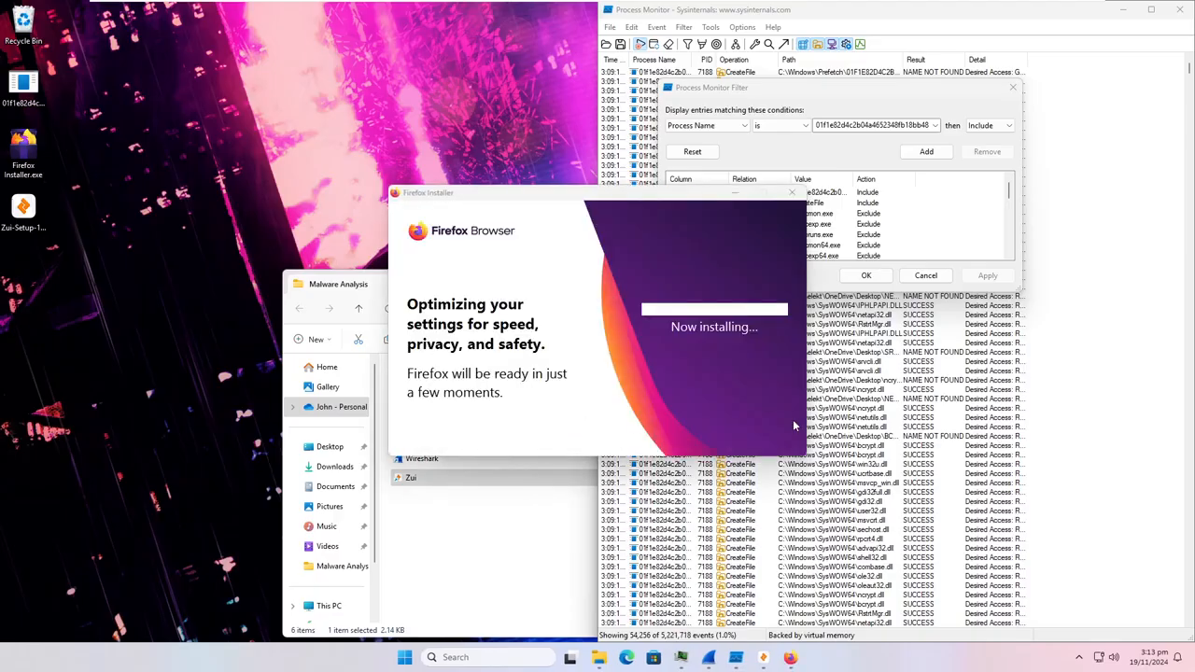
Step: Maximize Process Monitor, close its filter dialog and widen the Path column until the full file paths fit
{"action": "left_click", "coordinate": [1125, 492]}
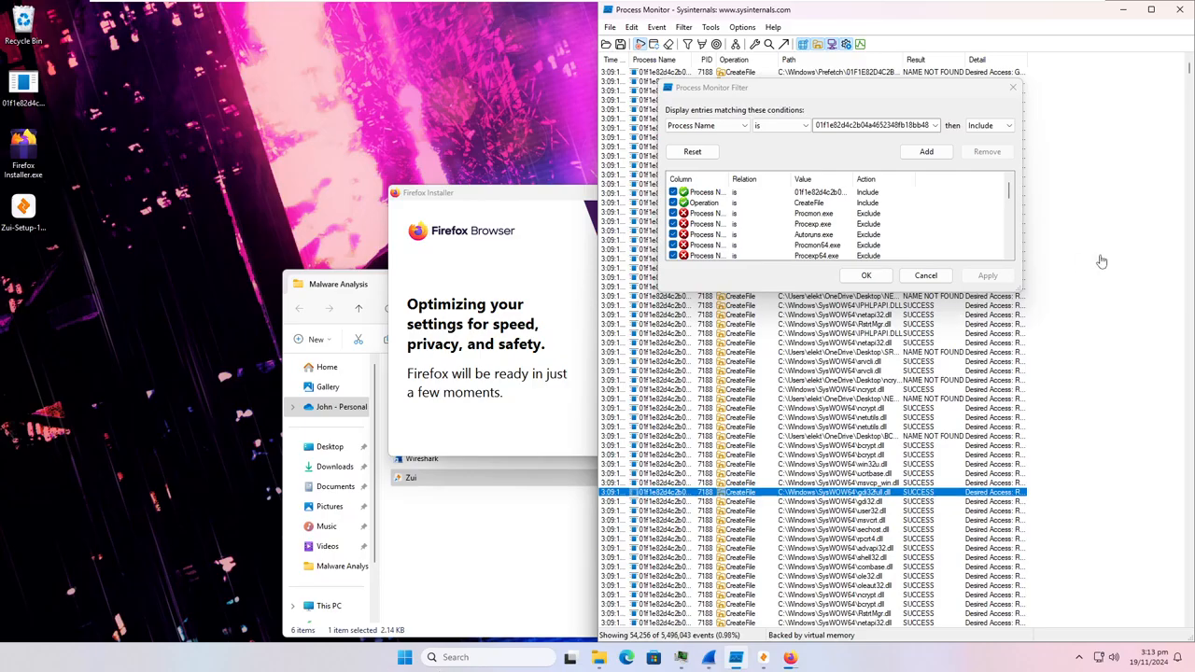
{"action": "left_click", "coordinate": [1151, 13]}
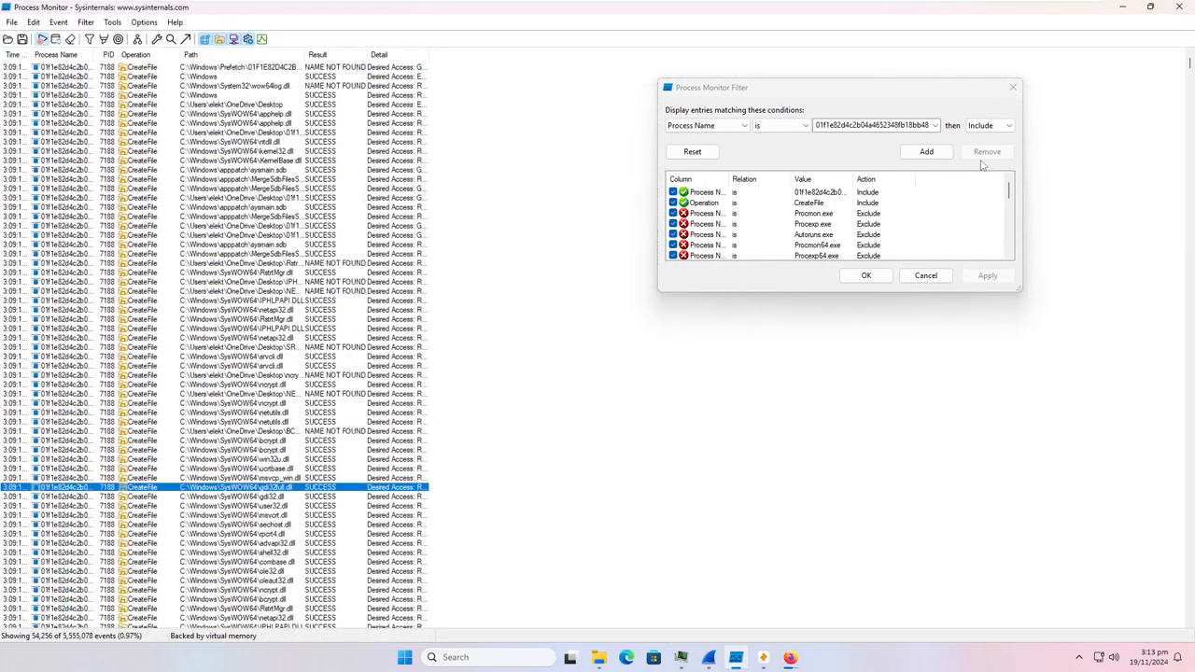
{"action": "left_click", "coordinate": [1011, 88]}
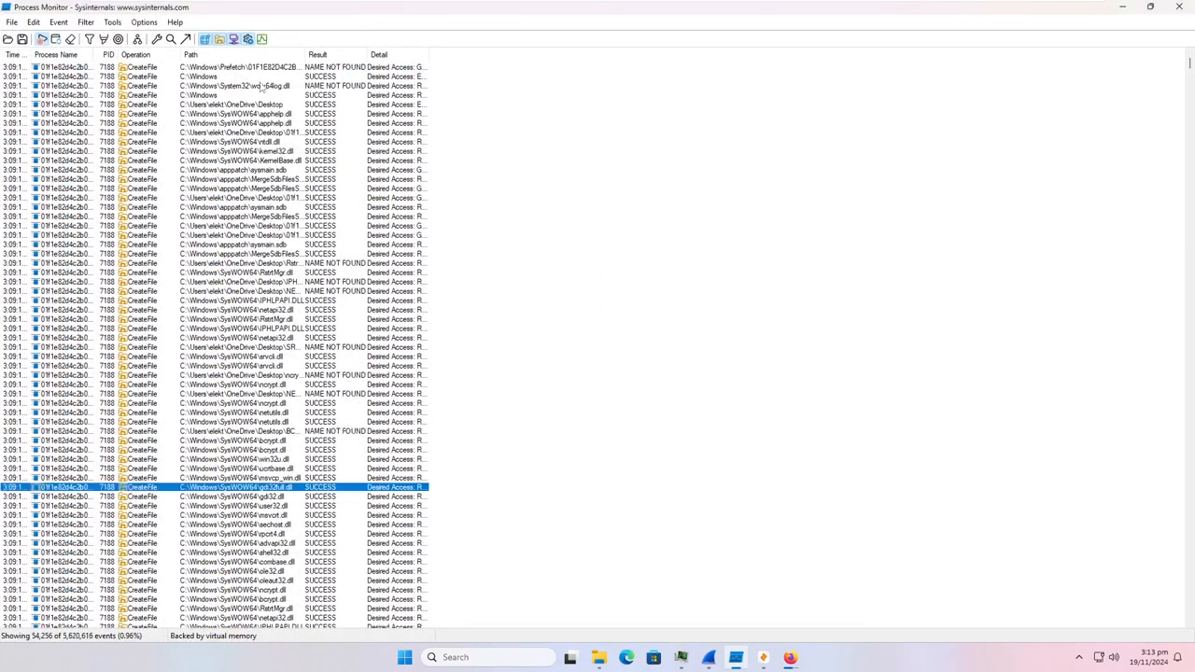
{"action": "left_click_drag", "start_coordinate": [303, 54], "coordinate": [1061, 116]}
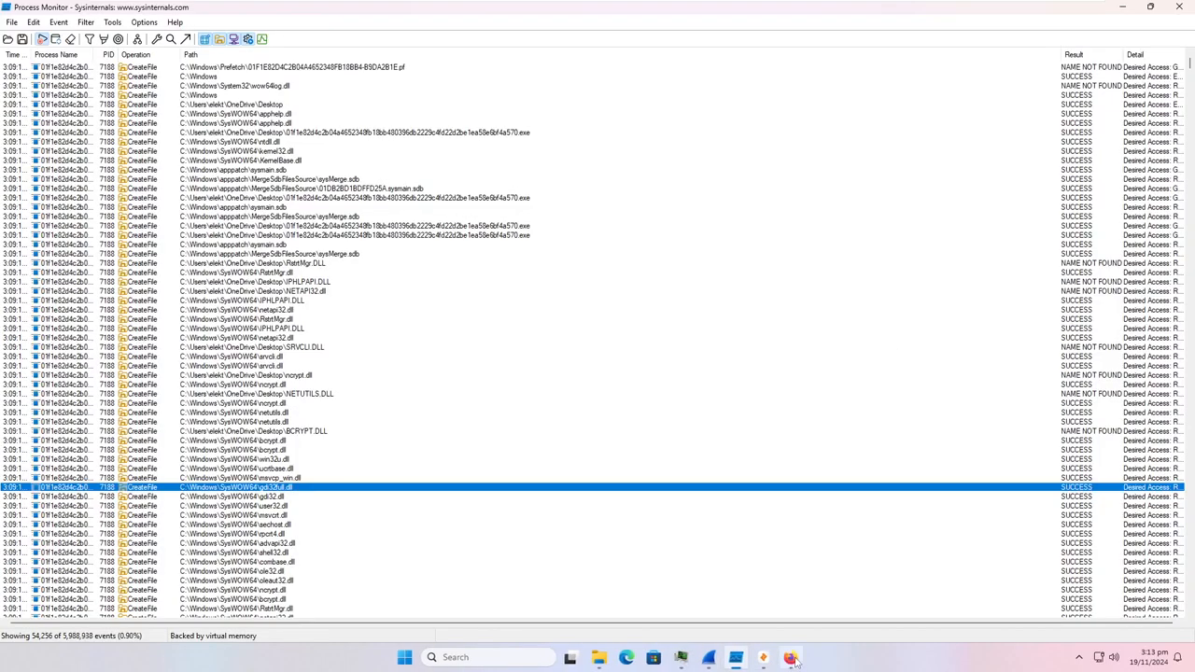
Step: View the newly installed Firefox, and minimize the Firefox and Zui windows to return to Process Monitor
{"action": "left_click", "coordinate": [790, 662]}
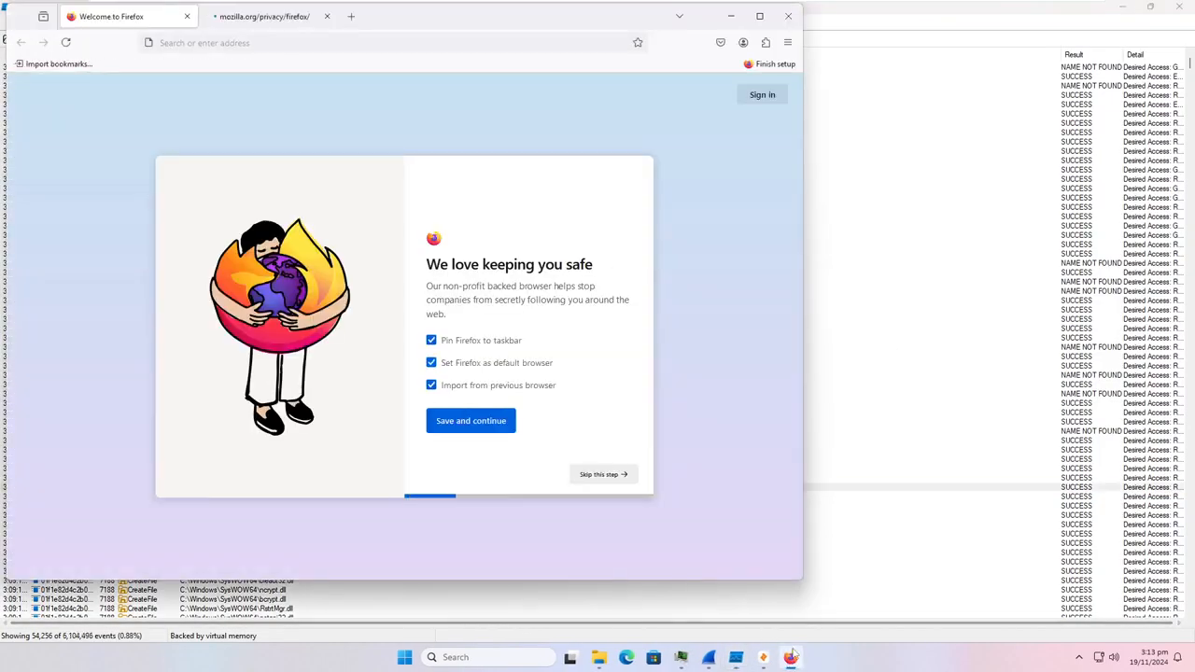
{"action": "left_click", "coordinate": [676, 430]}
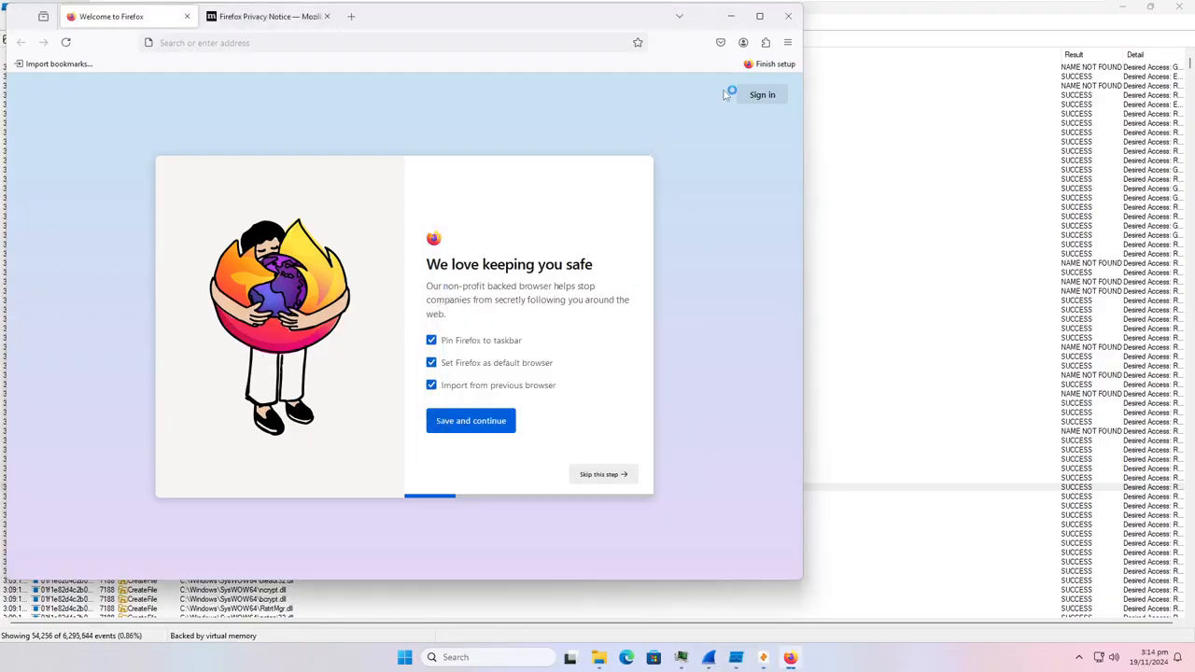
{"action": "left_click", "coordinate": [760, 16]}
{"action": "left_click", "coordinate": [1144, 16]}
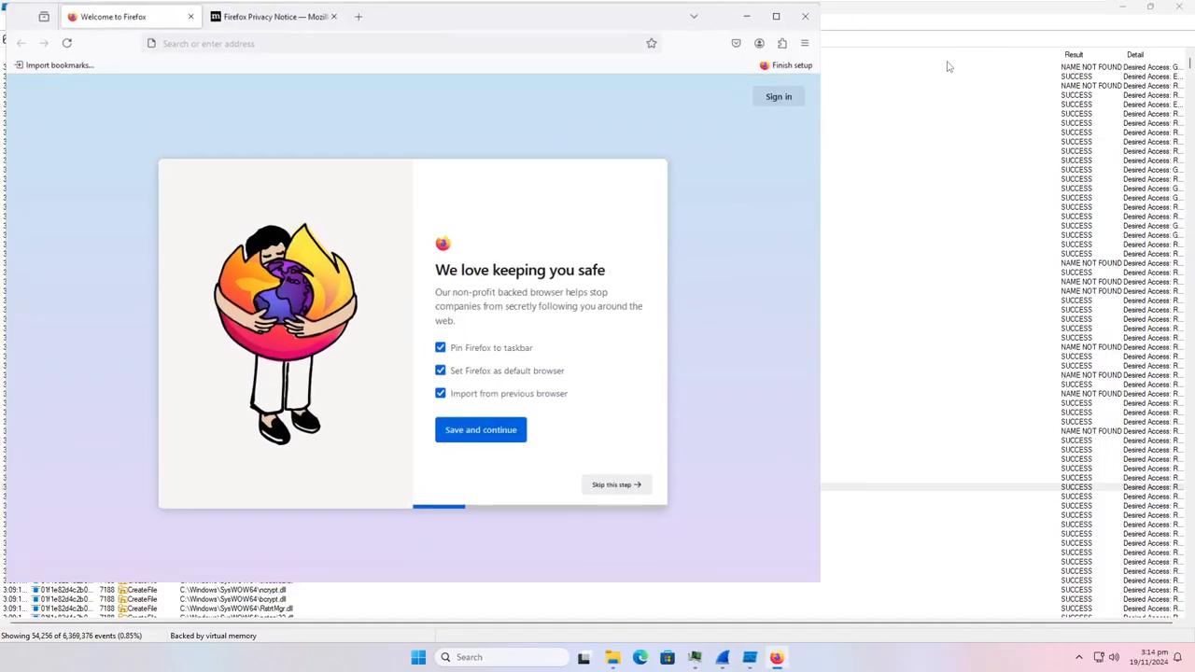
{"action": "left_click", "coordinate": [726, 22]}
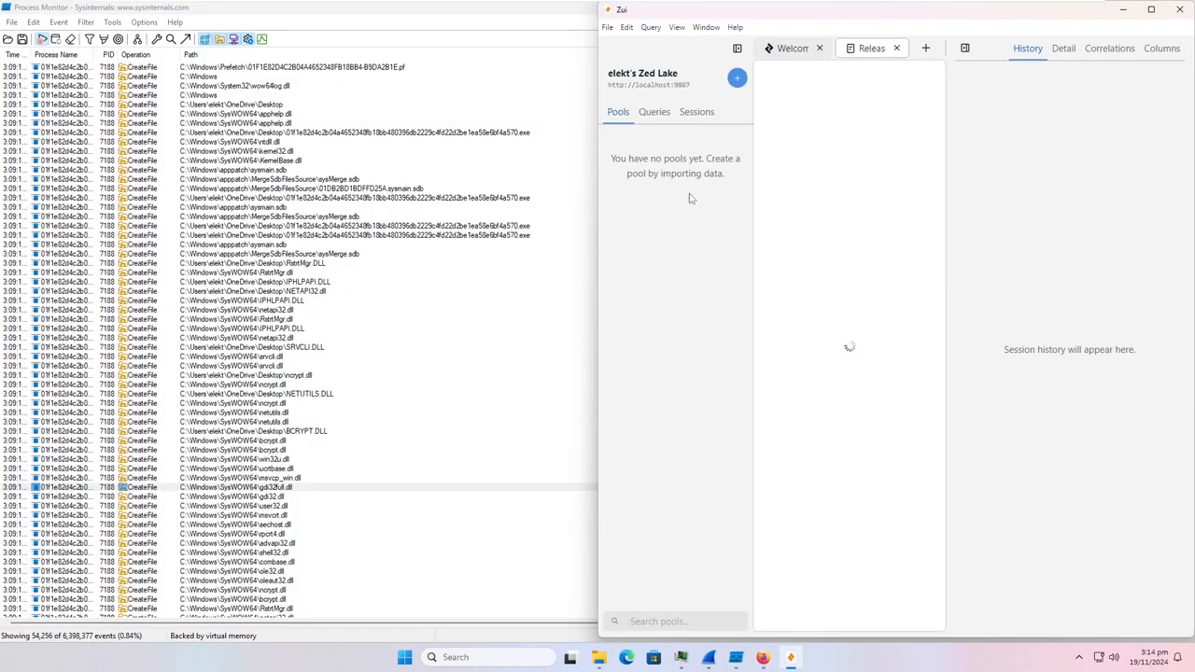
{"action": "left_click", "coordinate": [1120, 13]}
Step: Examine the sample's CreateFile events from the DLL loads to the Program Files and D: drive entries, and select the D:\efi event
{"action": "scroll", "coordinate": [788, 403], "scroll_direction": "down", "scroll_amount": 20}
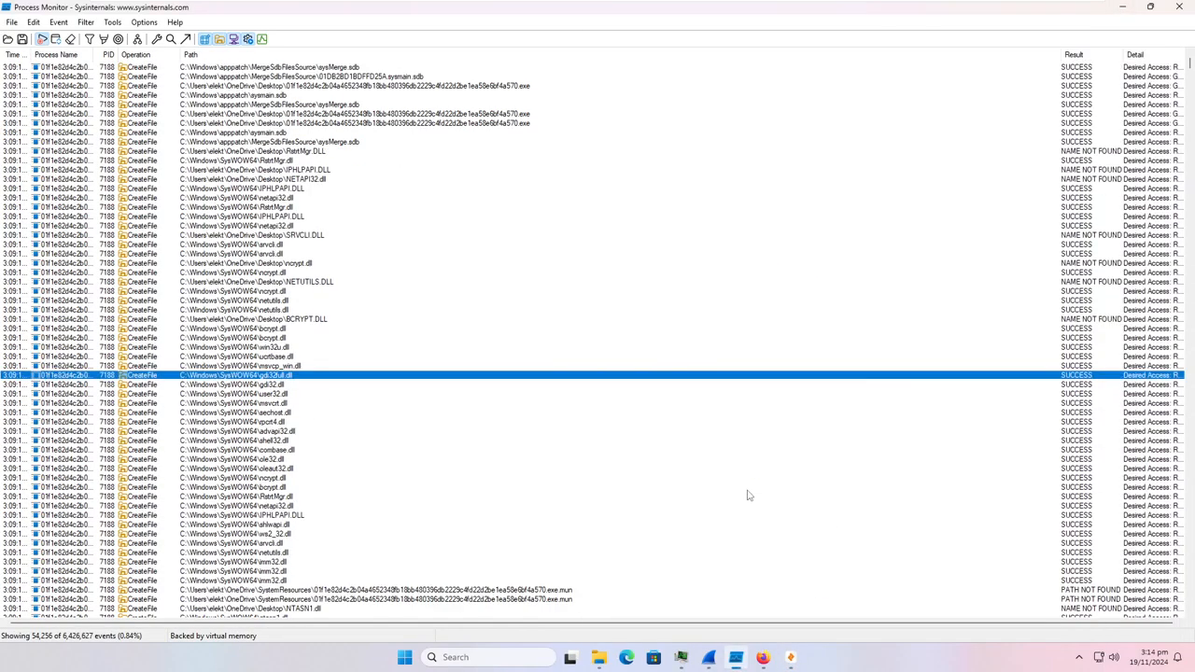
{"action": "scroll", "coordinate": [617, 505], "scroll_direction": "down", "scroll_amount": 20}
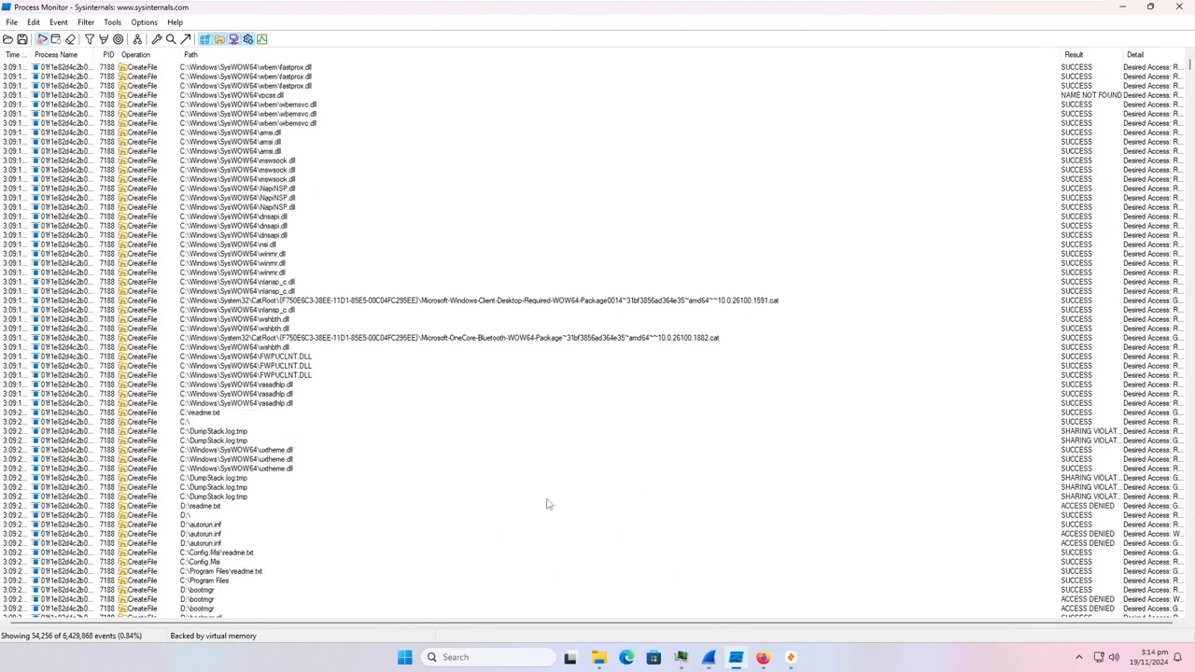
{"action": "scroll", "coordinate": [528, 509], "scroll_direction": "down", "scroll_amount": 5}
{"action": "scroll", "coordinate": [496, 488], "scroll_direction": "up", "scroll_amount": 15}
{"action": "scroll", "coordinate": [479, 466], "scroll_direction": "up", "scroll_amount": 10}
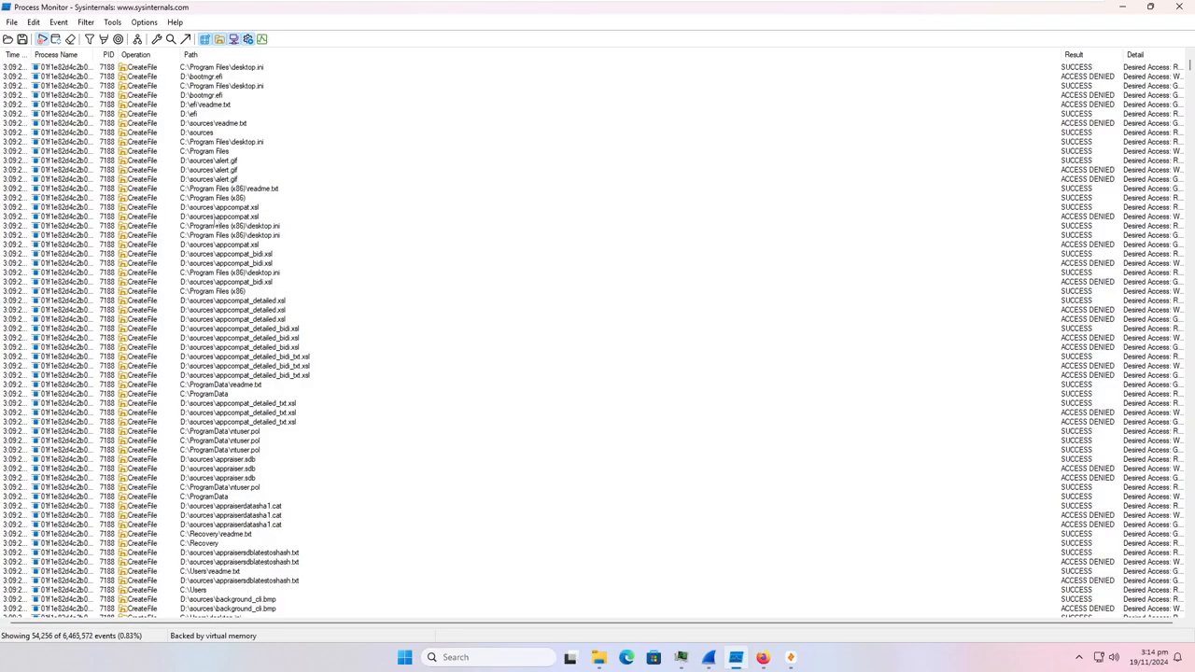
{"action": "left_click", "coordinate": [235, 113]}
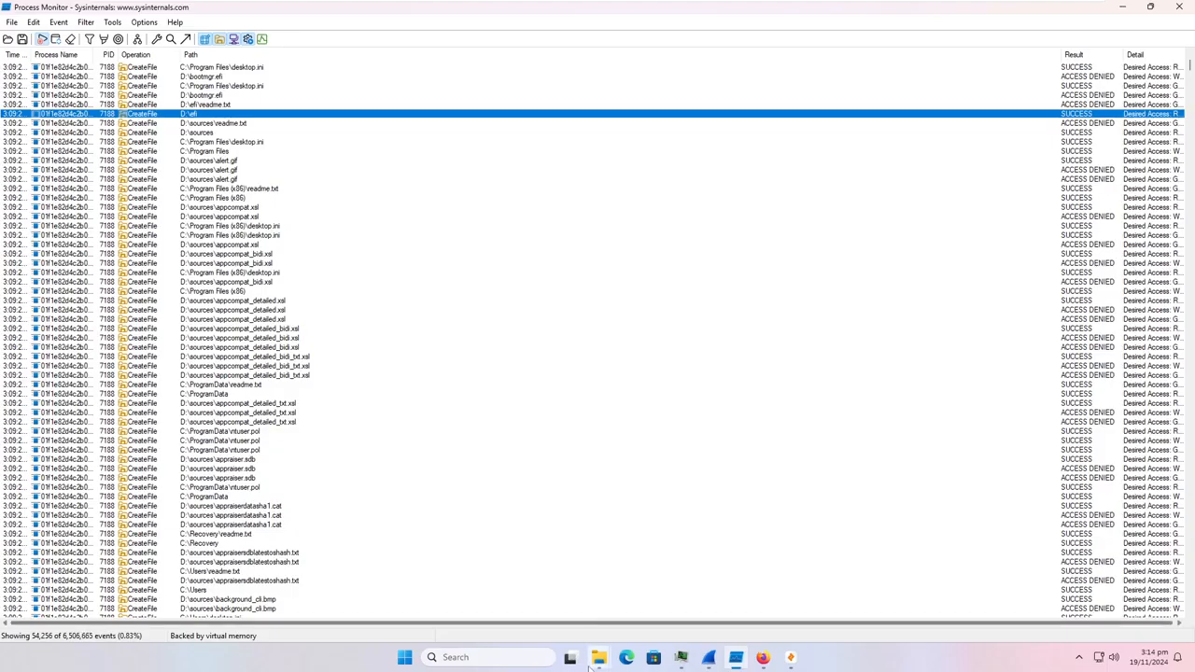
Step: Switch to File Explorer, view the contents of DVD Drive (D:) and minimize the window
{"action": "mouse_move", "coordinate": [598, 658]}
{"action": "left_click", "coordinate": [518, 599]}
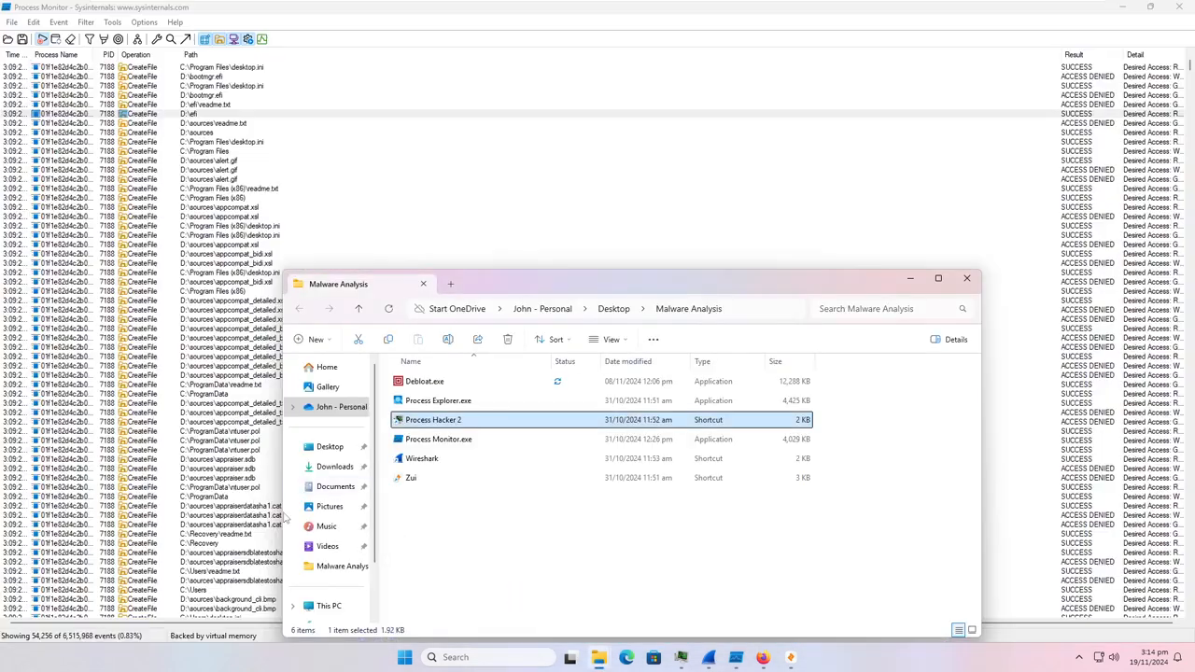
{"action": "scroll", "coordinate": [331, 560], "scroll_direction": "down", "scroll_amount": 1}
{"action": "left_click", "coordinate": [343, 561]}
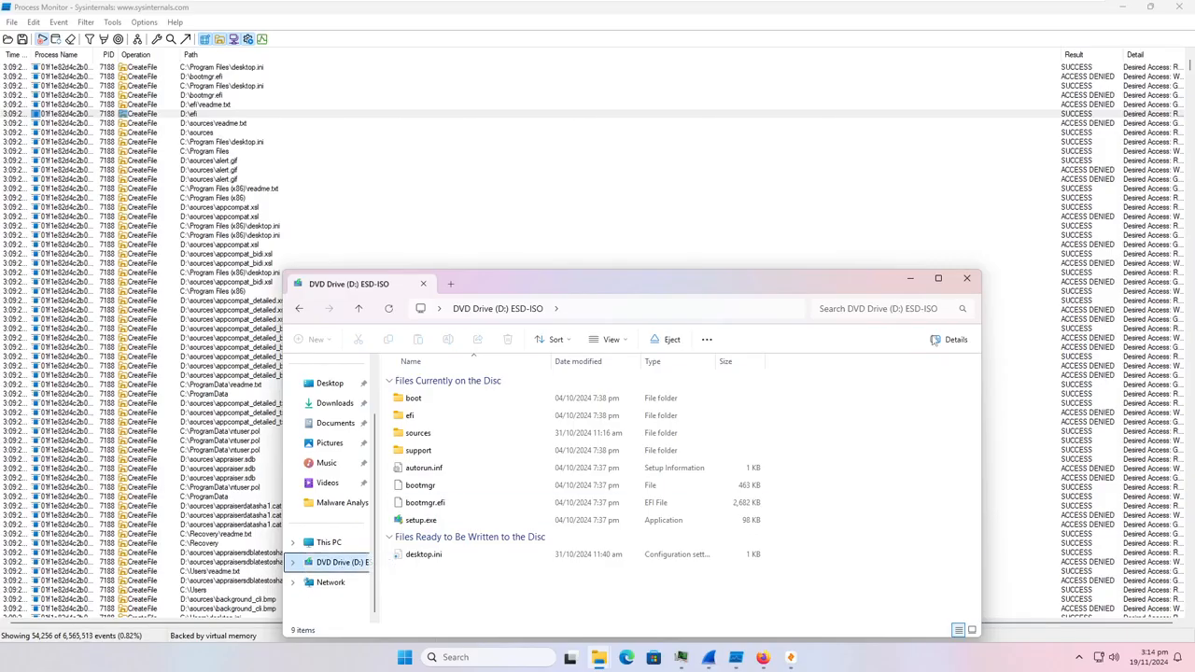
{"action": "left_click", "coordinate": [912, 279]}
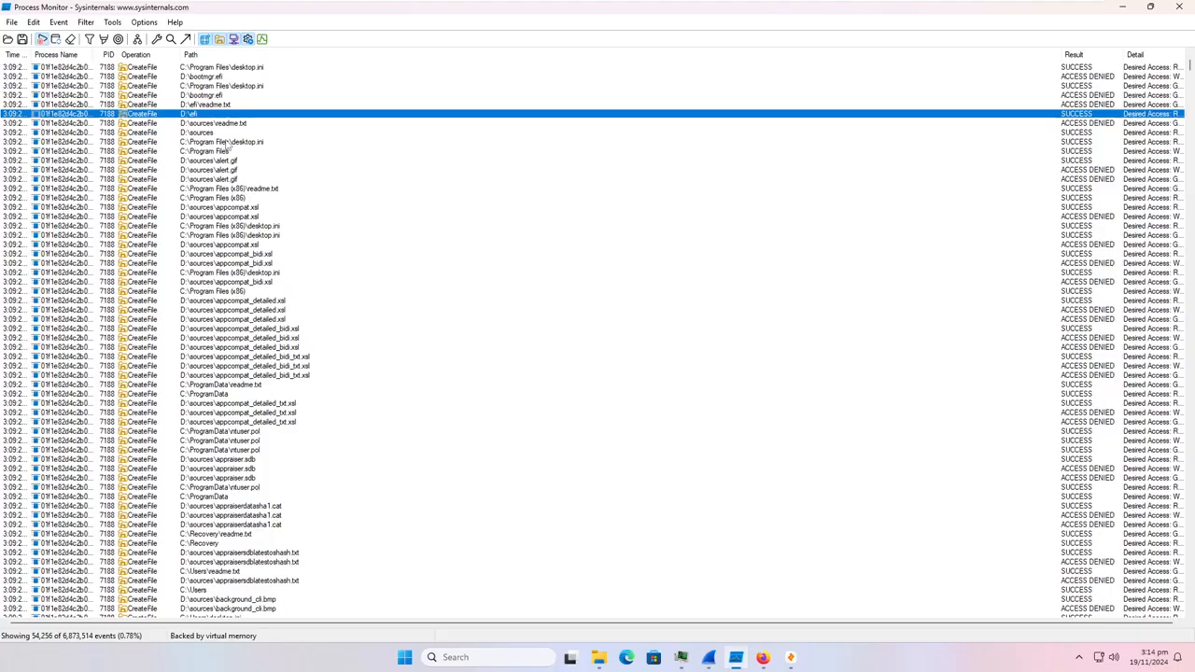
Step: Examine the readme.txt events for D:\efi and C:\Recovery and the earlier events around the first C:\readme.txt entry
{"action": "left_click", "coordinate": [225, 106]}
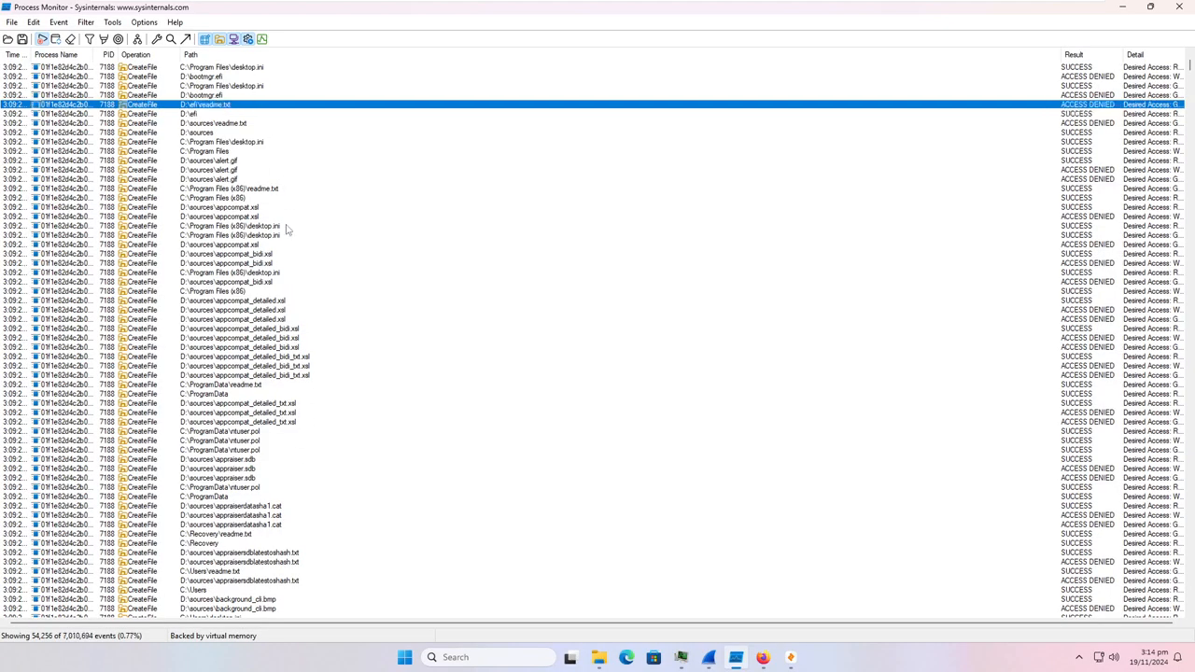
{"action": "left_click", "coordinate": [320, 535]}
{"action": "scroll", "coordinate": [304, 524], "scroll_direction": "up", "scroll_amount": 6}
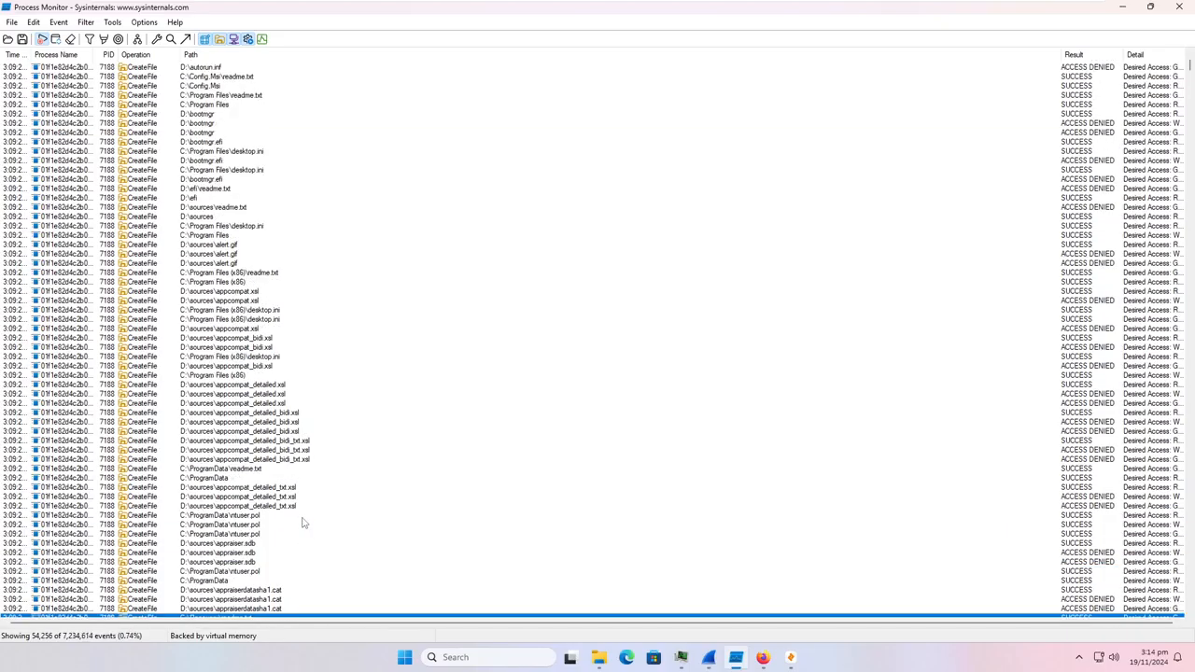
{"action": "scroll", "coordinate": [277, 458], "scroll_direction": "up", "scroll_amount": 2}
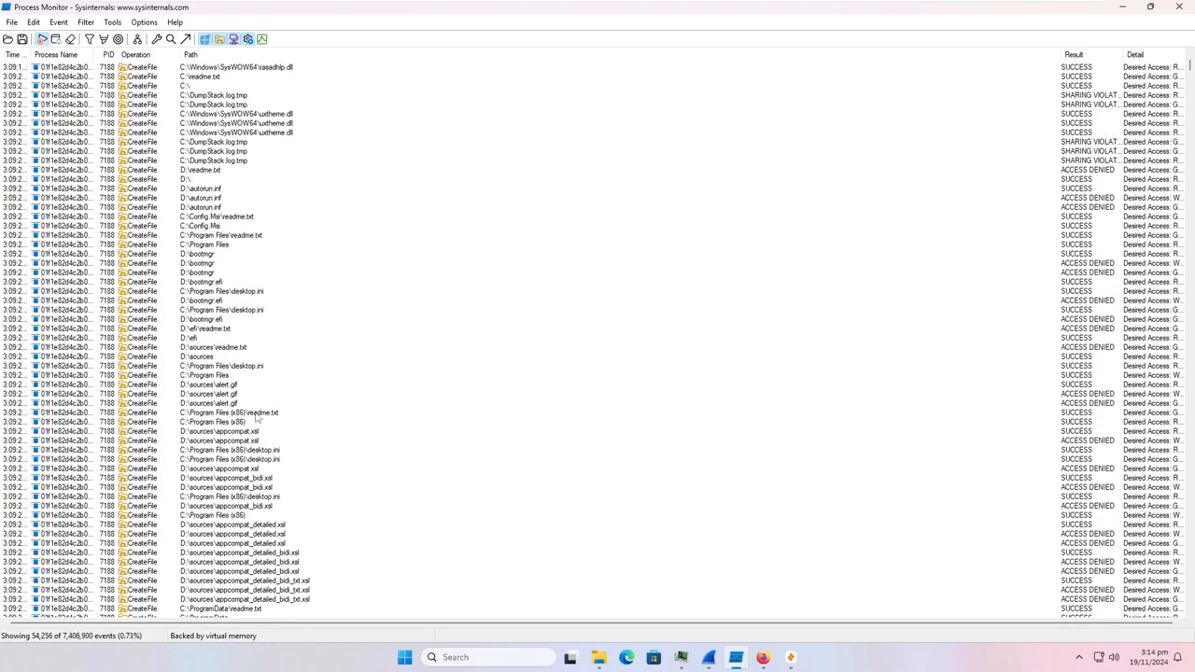
{"action": "scroll", "coordinate": [252, 379], "scroll_direction": "up", "scroll_amount": 5}
{"action": "scroll", "coordinate": [242, 329], "scroll_direction": "down", "scroll_amount": 8}
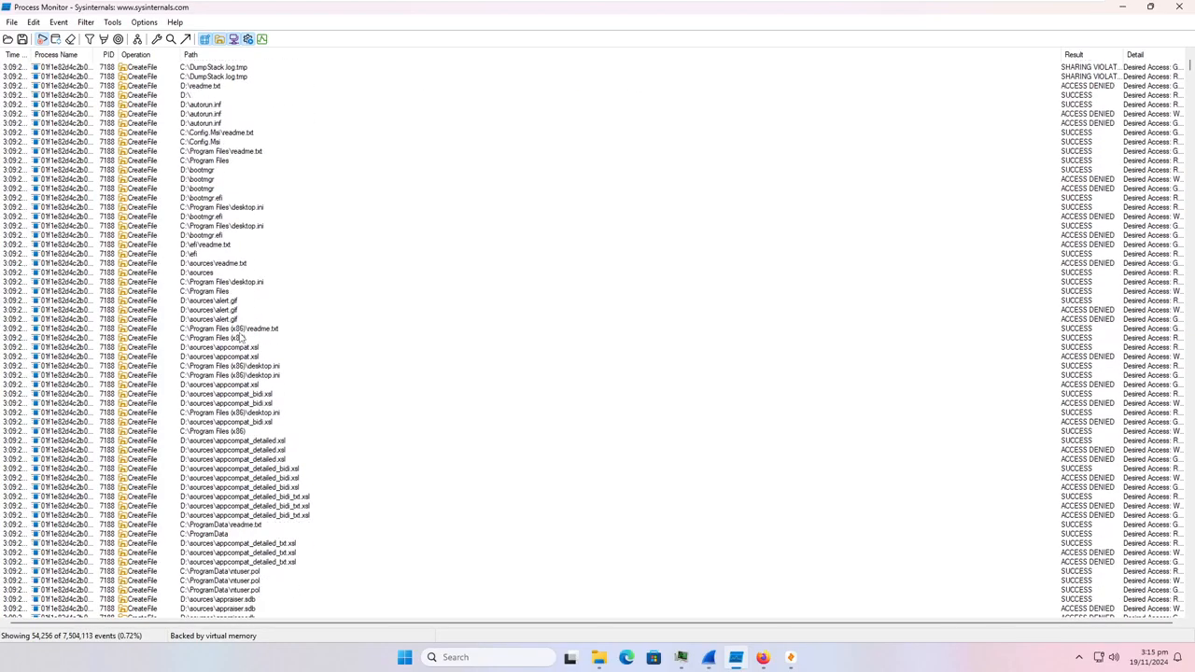
Step: Jump from the last D:\sources\alert.gif event to the file itself, view the image, and close the viewer and minimize the folder
{"action": "left_click", "coordinate": [230, 320]}
{"action": "right_click", "coordinate": [236, 324]}
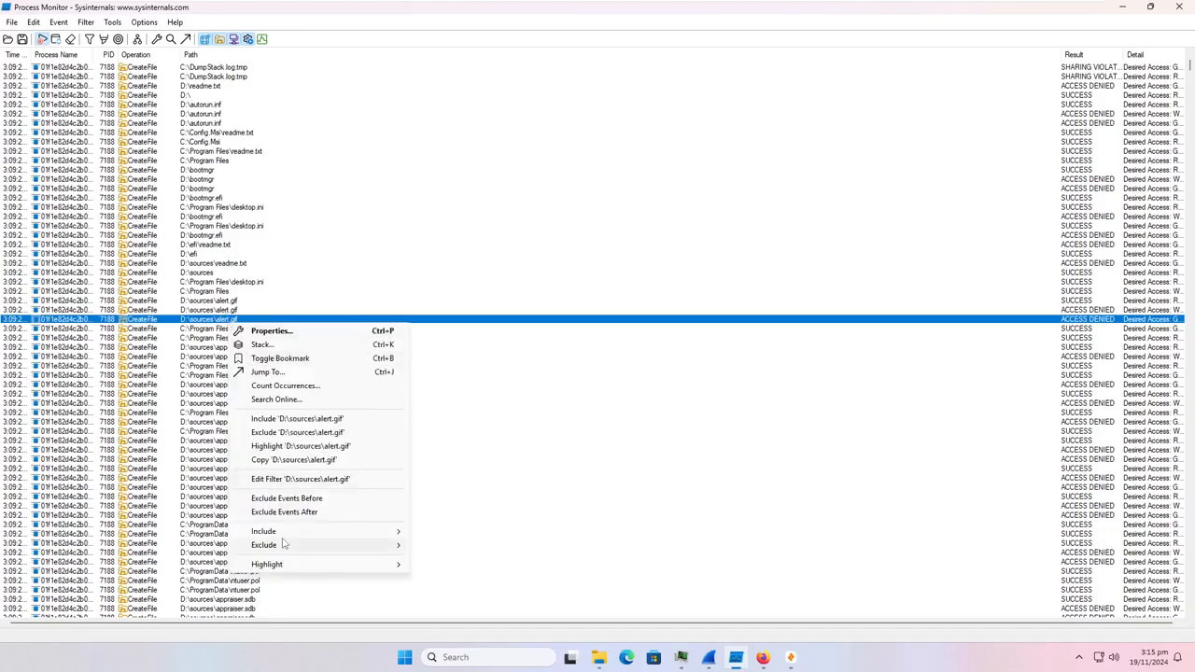
{"action": "left_click", "coordinate": [280, 371]}
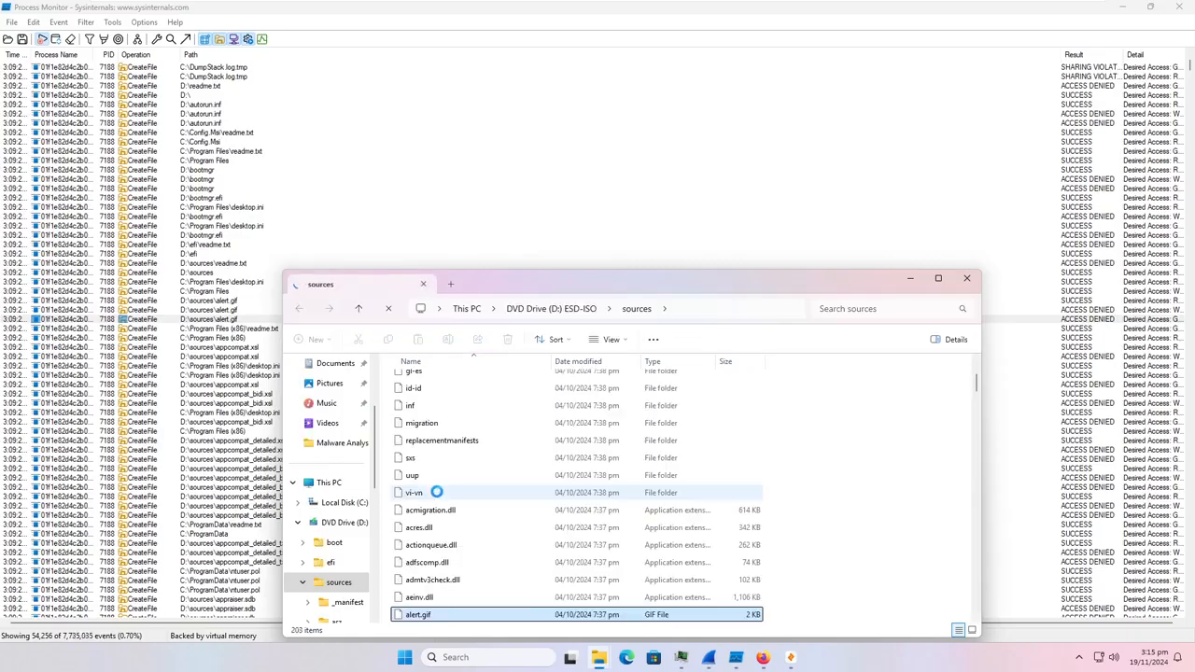
{"action": "double_click", "coordinate": [453, 616]}
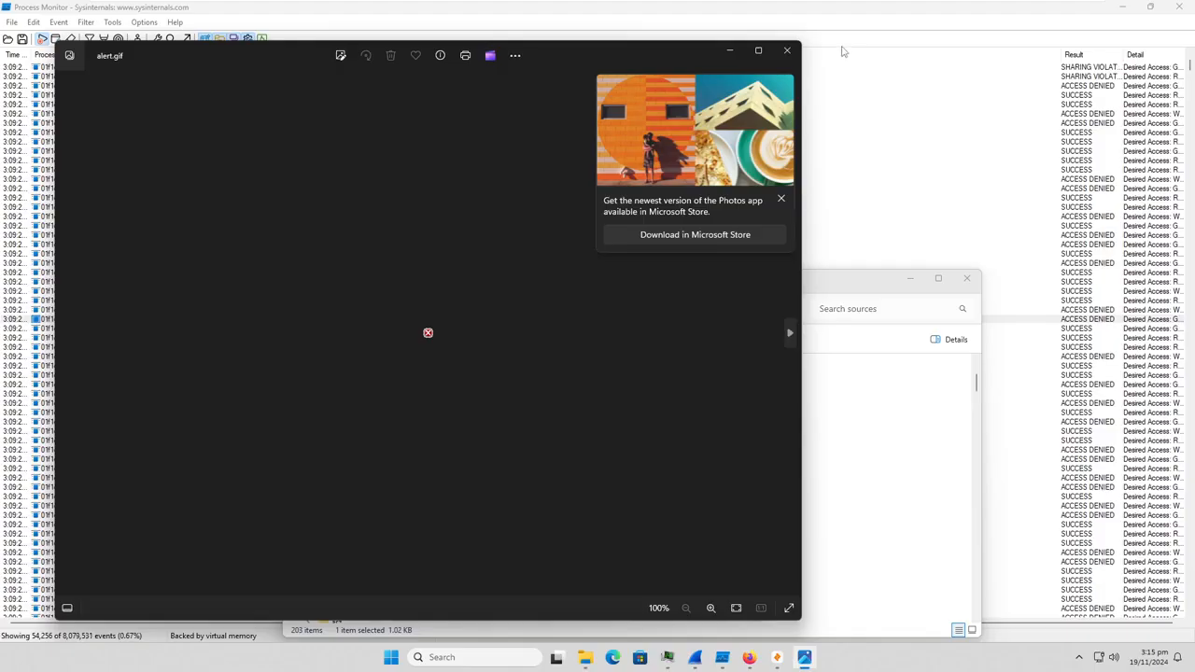
{"action": "key", "text": "alt+F4"}
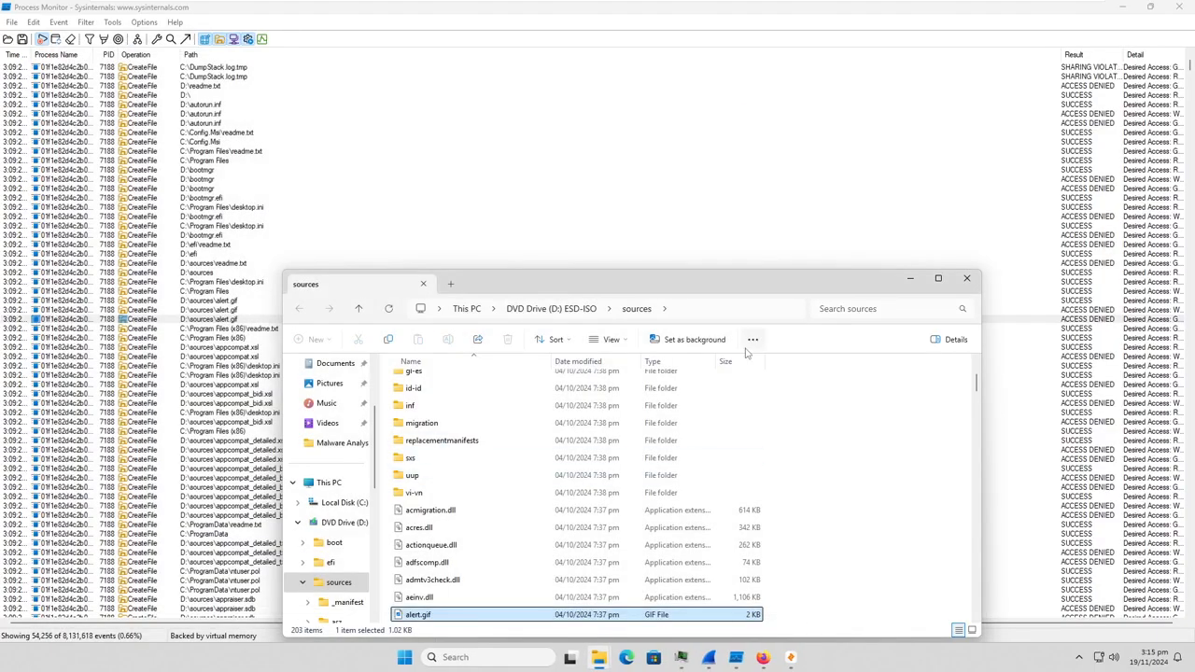
{"action": "left_click", "coordinate": [910, 278]}
Step: Find the C:\readme.txt event, jump to the file on Local Disk (C:) and open it in Notepad
{"action": "scroll", "coordinate": [186, 411], "scroll_direction": "down", "scroll_amount": 3}
{"action": "scroll", "coordinate": [198, 404], "scroll_direction": "down", "scroll_amount": 6}
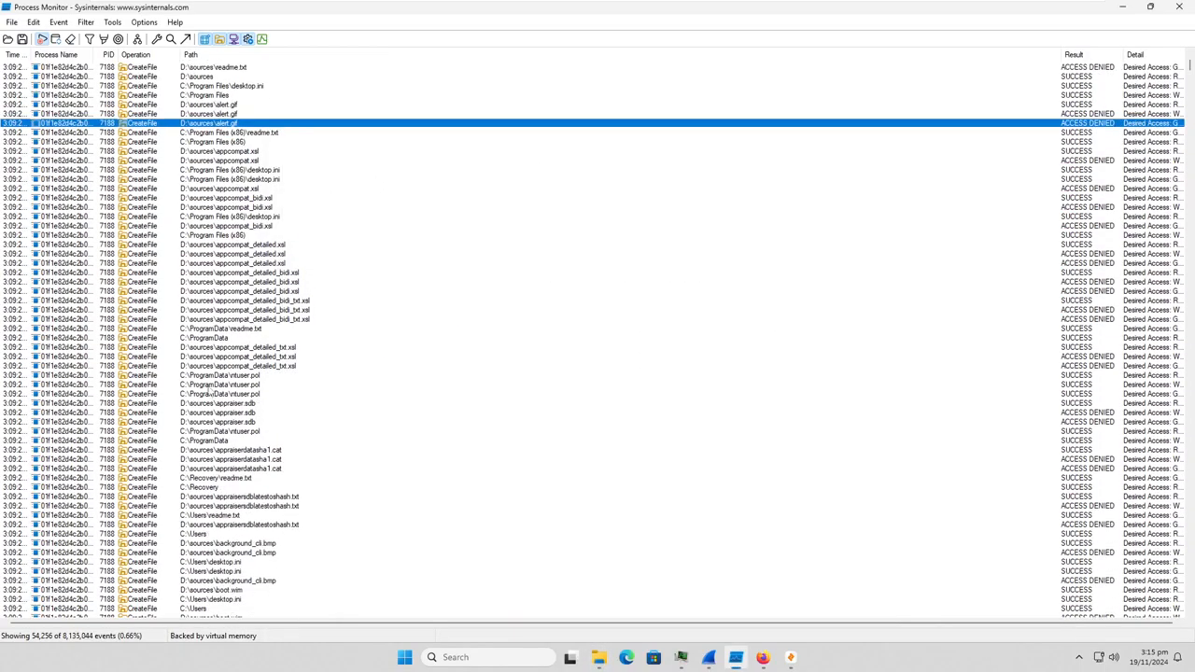
{"action": "scroll", "coordinate": [262, 369], "scroll_direction": "up", "scroll_amount": 17}
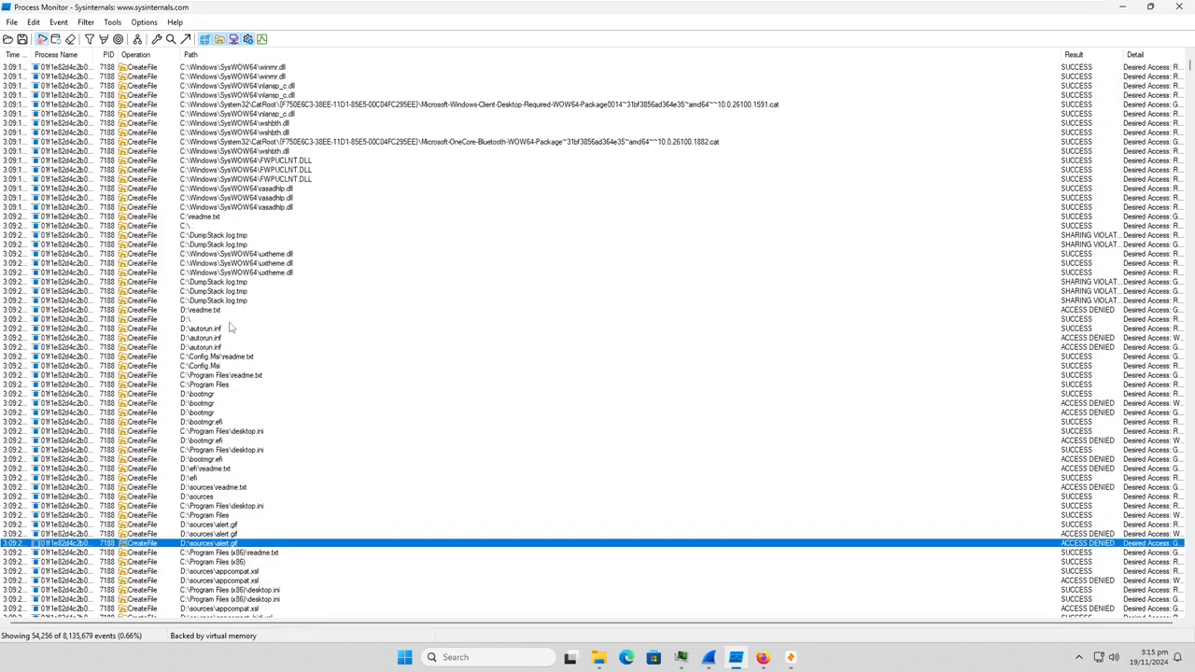
{"action": "right_click", "coordinate": [214, 221]}
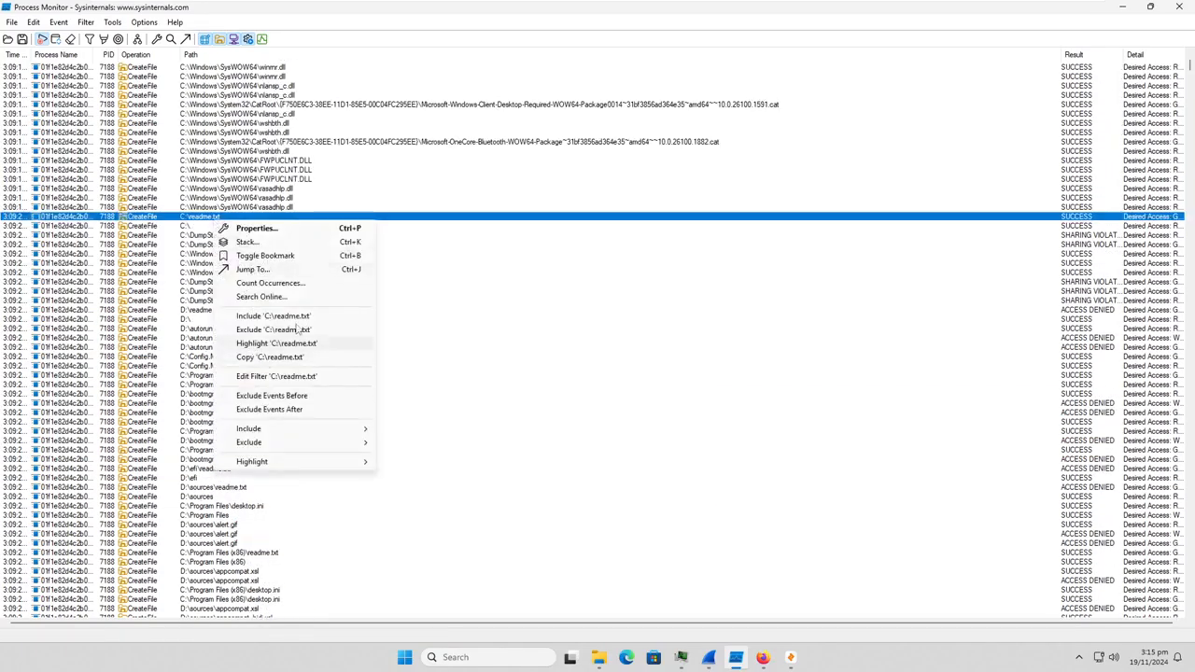
{"action": "left_click", "coordinate": [297, 272]}
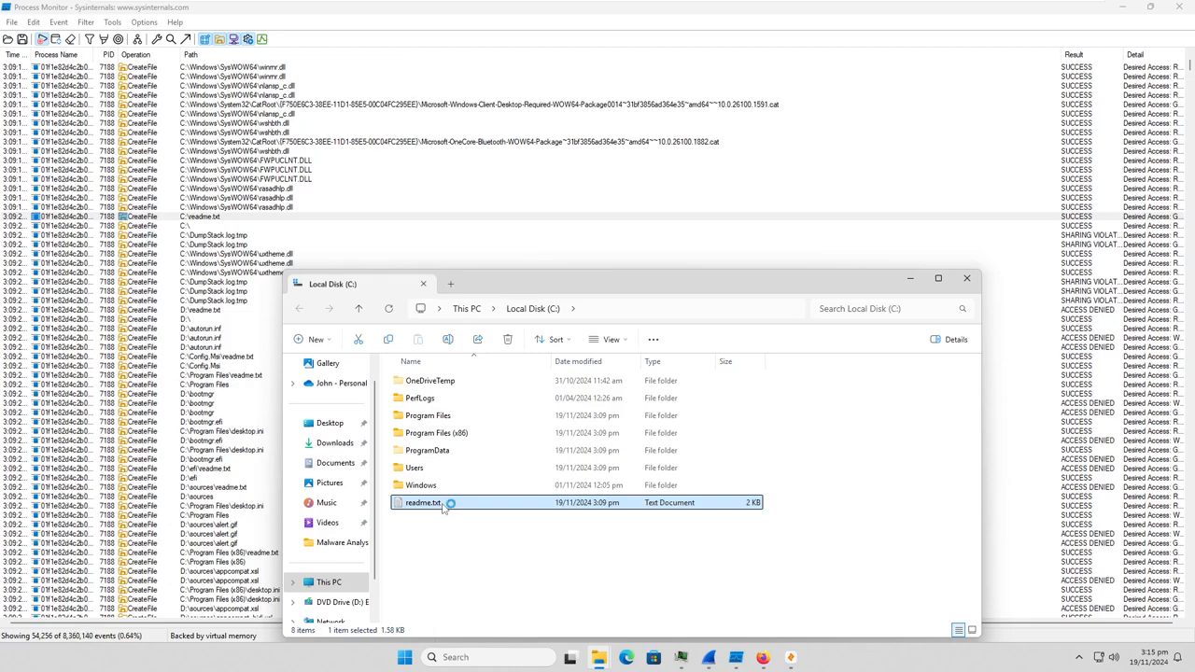
{"action": "double_click", "coordinate": [443, 507]}
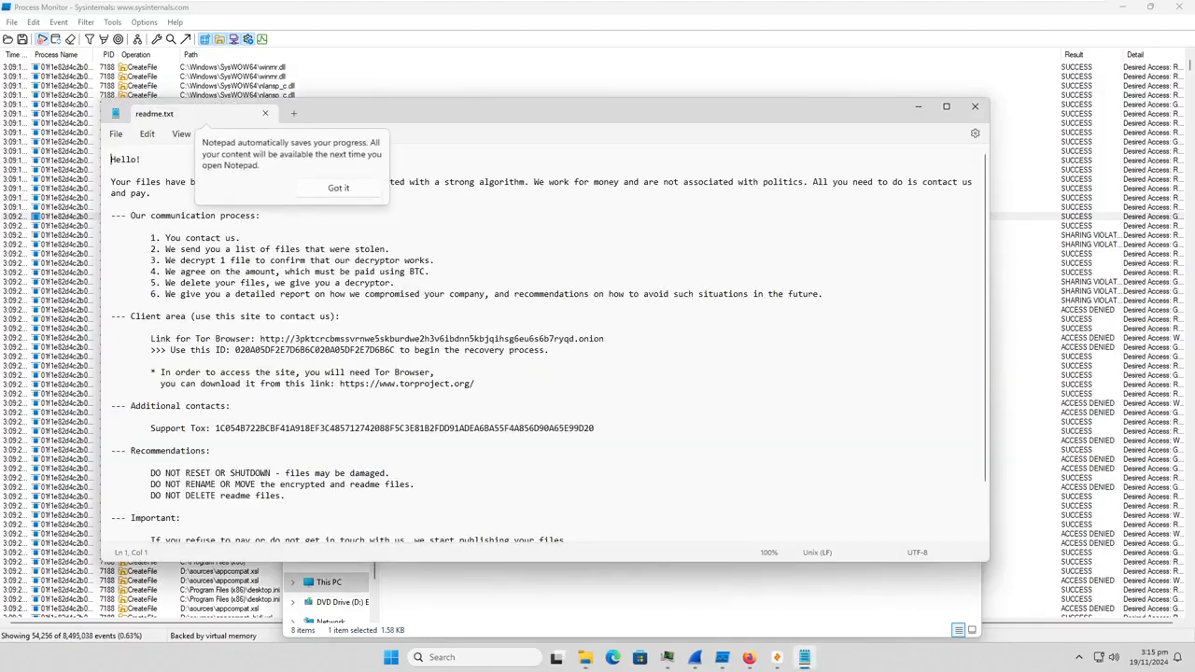
Step: Dismiss Notepad's autosave tip and read the ransom note in readme.txt through to its closing signature
{"action": "left_click", "coordinate": [366, 193]}
{"action": "scroll", "coordinate": [552, 374], "scroll_direction": "down", "scroll_amount": 2}
{"action": "scroll", "coordinate": [552, 374], "scroll_direction": "up", "scroll_amount": 2}
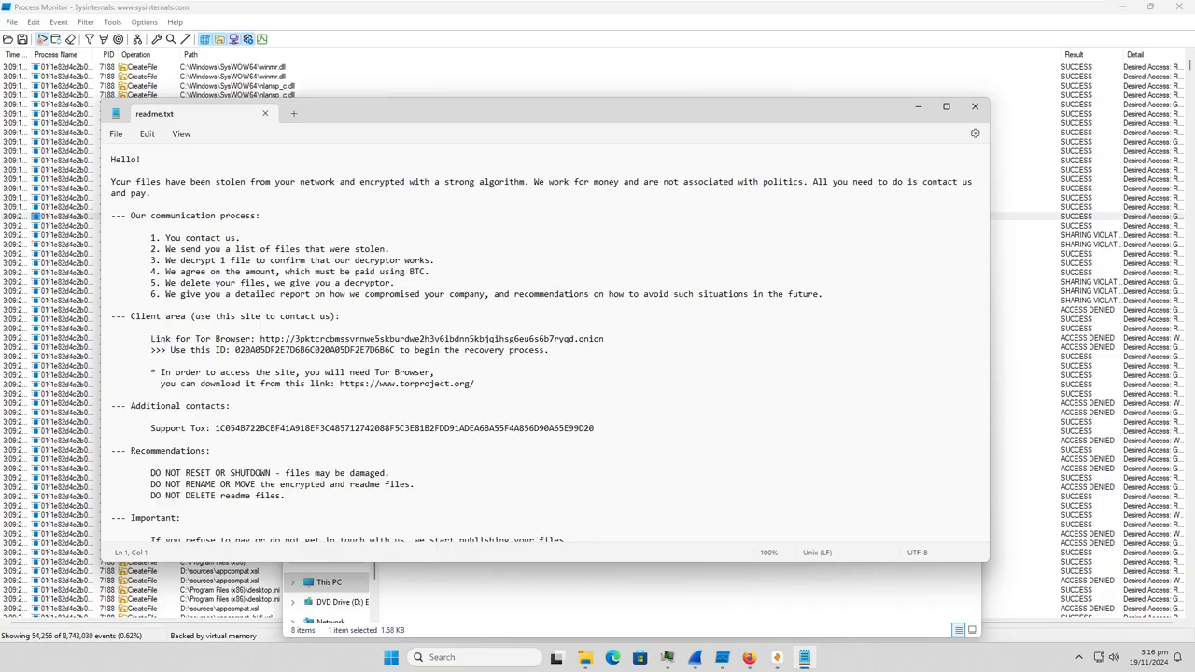
{"action": "scroll", "coordinate": [547, 345], "scroll_direction": "down", "scroll_amount": 3}
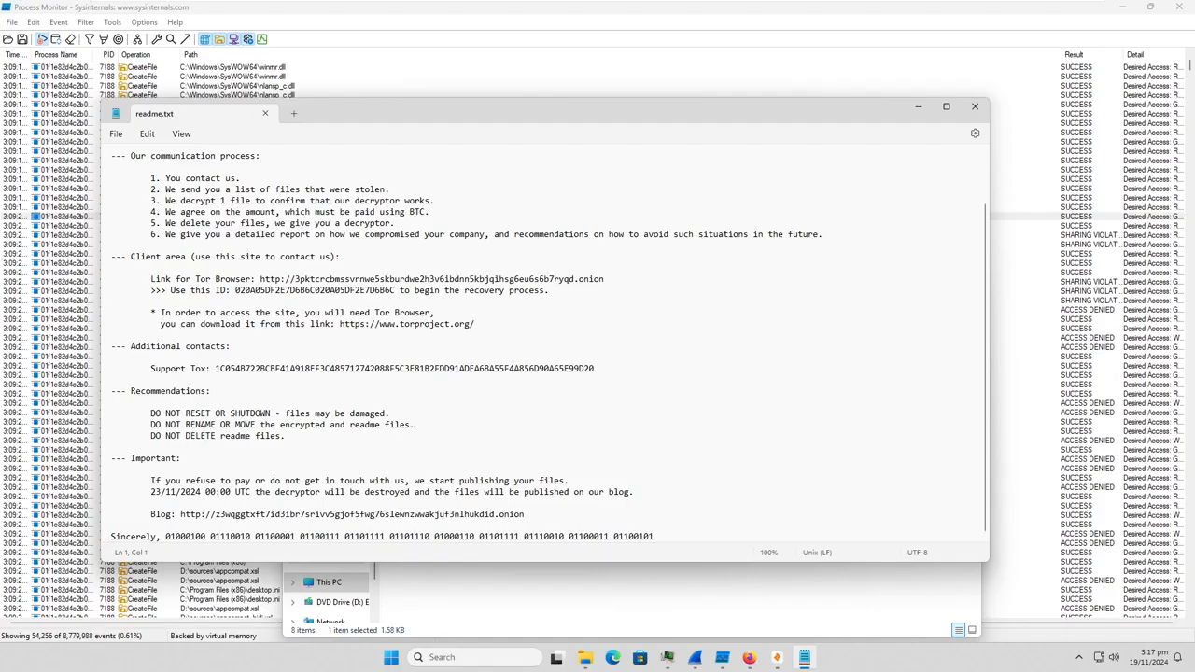
Step: Review the Support Tox contact ID and the 23/11/2024 publishing deadline in the ransom note
{"action": "left_click_drag", "start_coordinate": [215, 369], "coordinate": [605, 376]}
{"action": "left_click", "coordinate": [605, 372]}
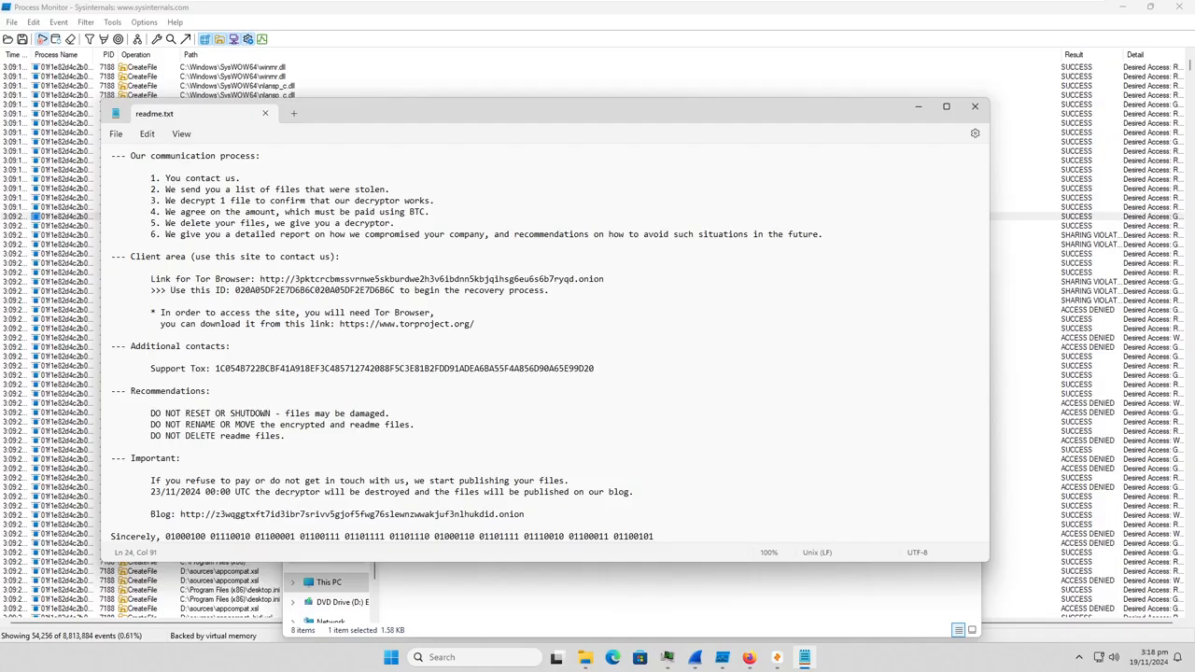
{"action": "left_click", "coordinate": [191, 504]}
{"action": "left_click_drag", "start_coordinate": [151, 492], "coordinate": [201, 492]}
{"action": "left_click", "coordinate": [201, 492]}
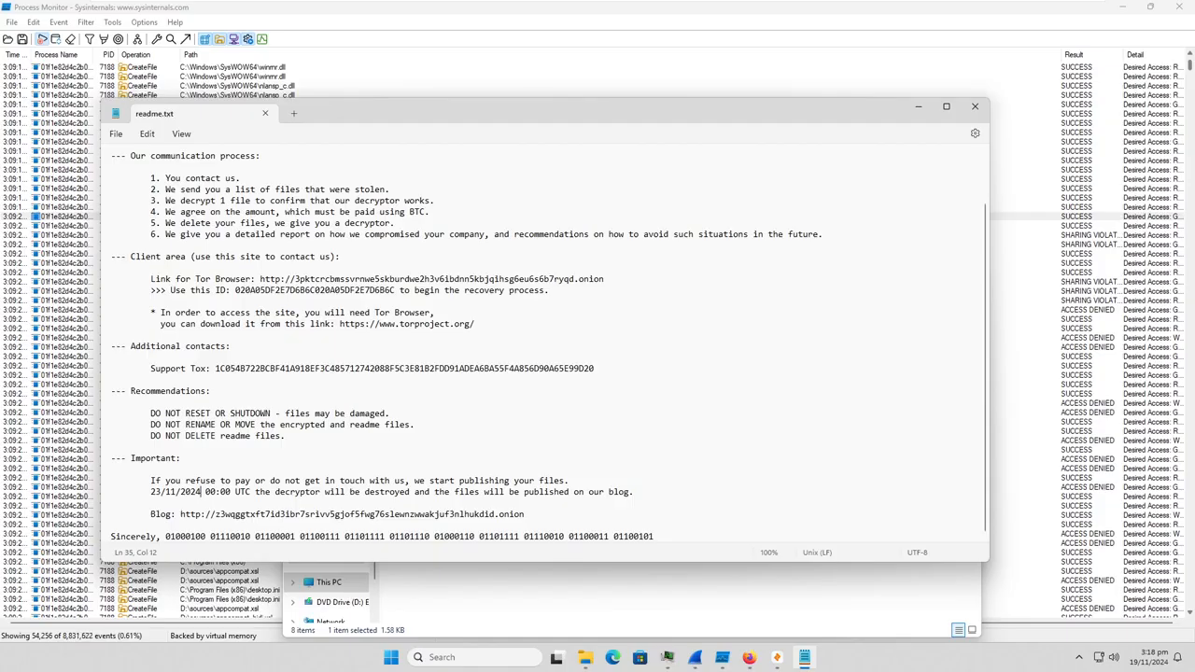
Step: Copy the binary signature that follows "Sincerely," in the ransom note
{"action": "left_click_drag", "start_coordinate": [165, 537], "coordinate": [656, 537]}
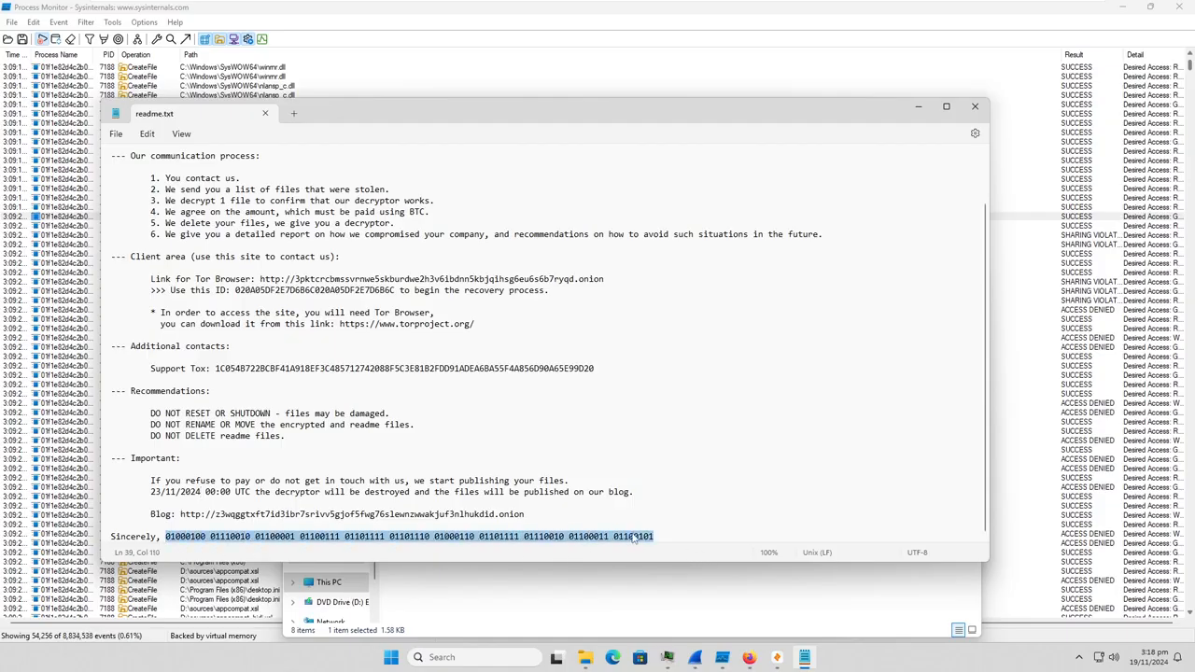
{"action": "right_click", "coordinate": [665, 532]}
{"action": "left_click", "coordinate": [708, 342]}
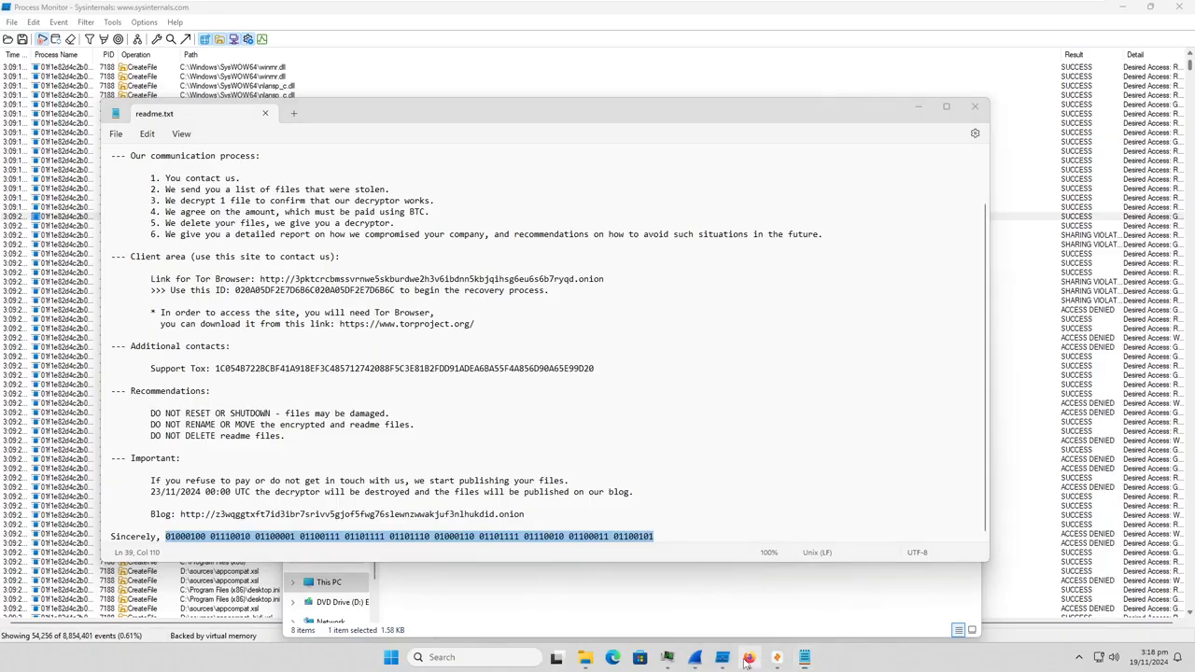
Step: Switch to Firefox and search the web for "binary to english" in a new tab
{"action": "left_click", "coordinate": [747, 660]}
{"action": "left_click", "coordinate": [355, 17]}
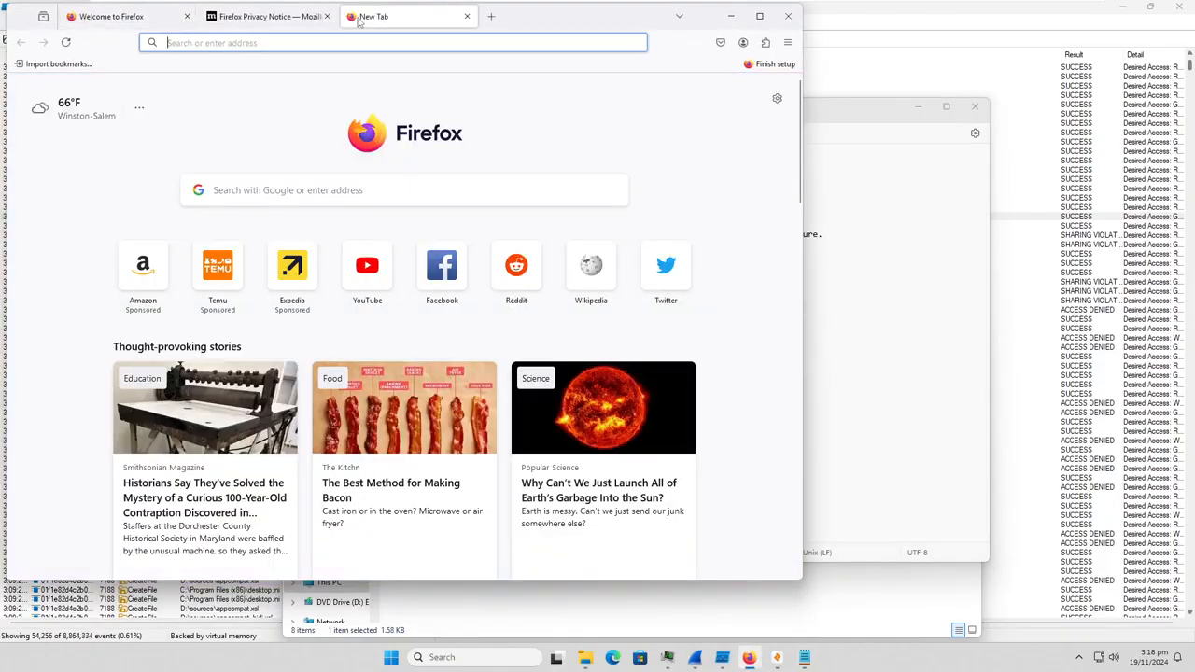
{"action": "type", "text": "binary to englsh"}
{"action": "key", "text": "BackSpace"}
{"action": "key", "text": "BackSpace"}
{"action": "type", "text": "ish"}
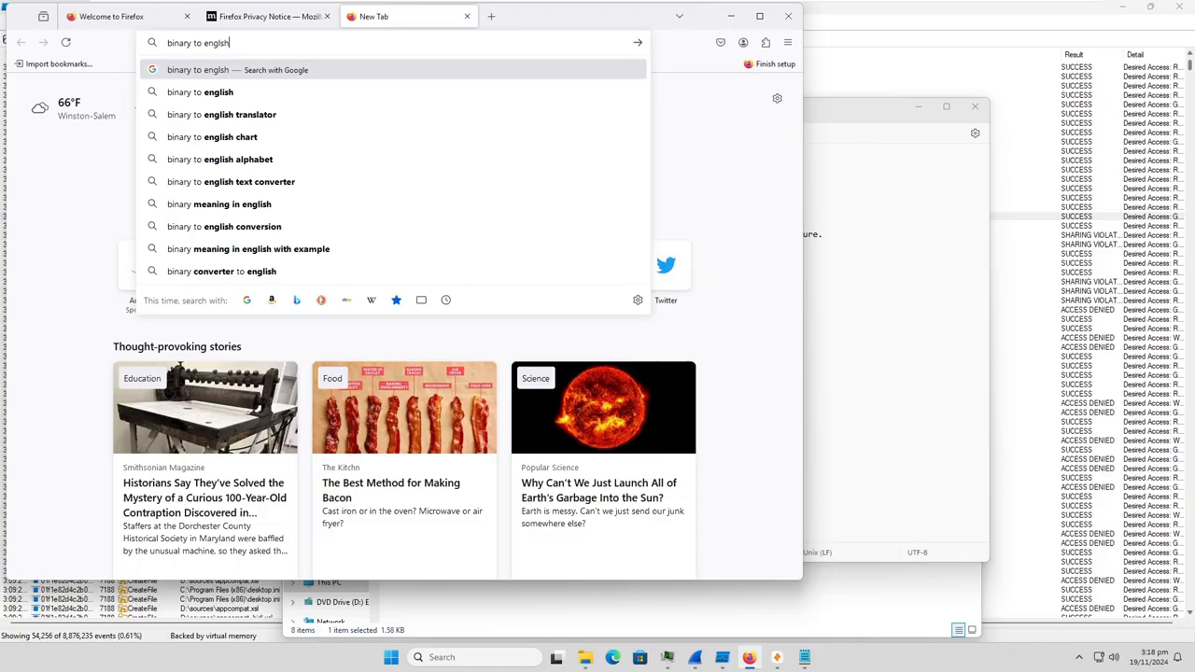
{"action": "key", "text": "Return"}
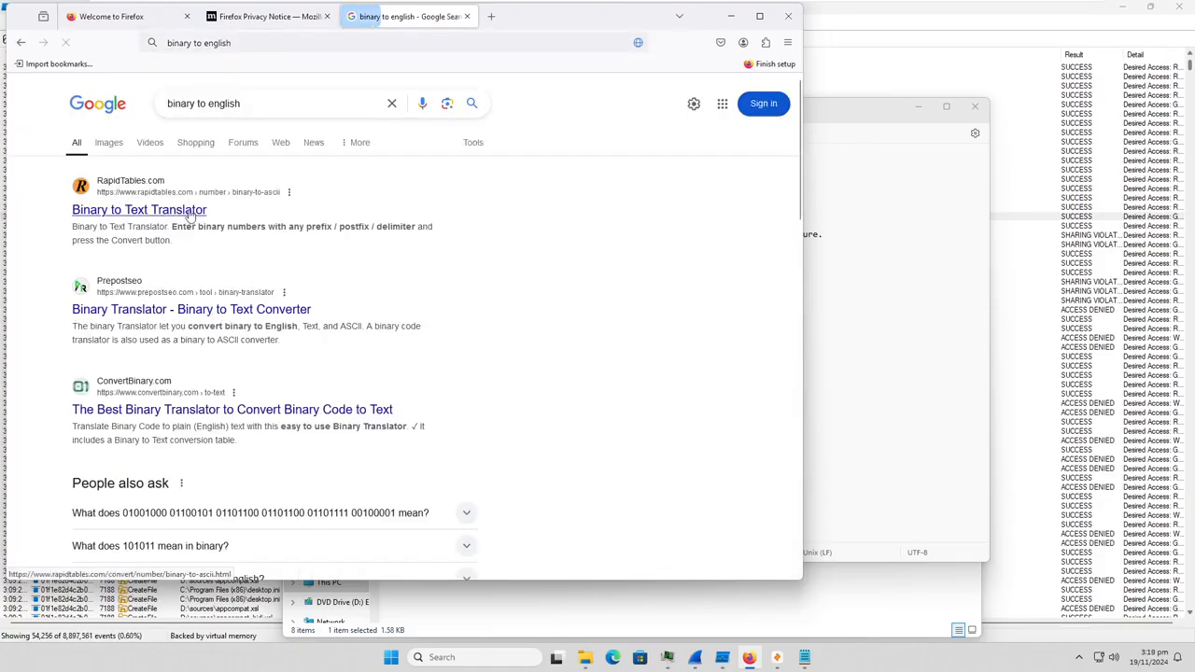
Step: Open the RapidTables Binary to Text Translator and convert the copied binary signature to text
{"action": "left_click", "coordinate": [190, 212]}
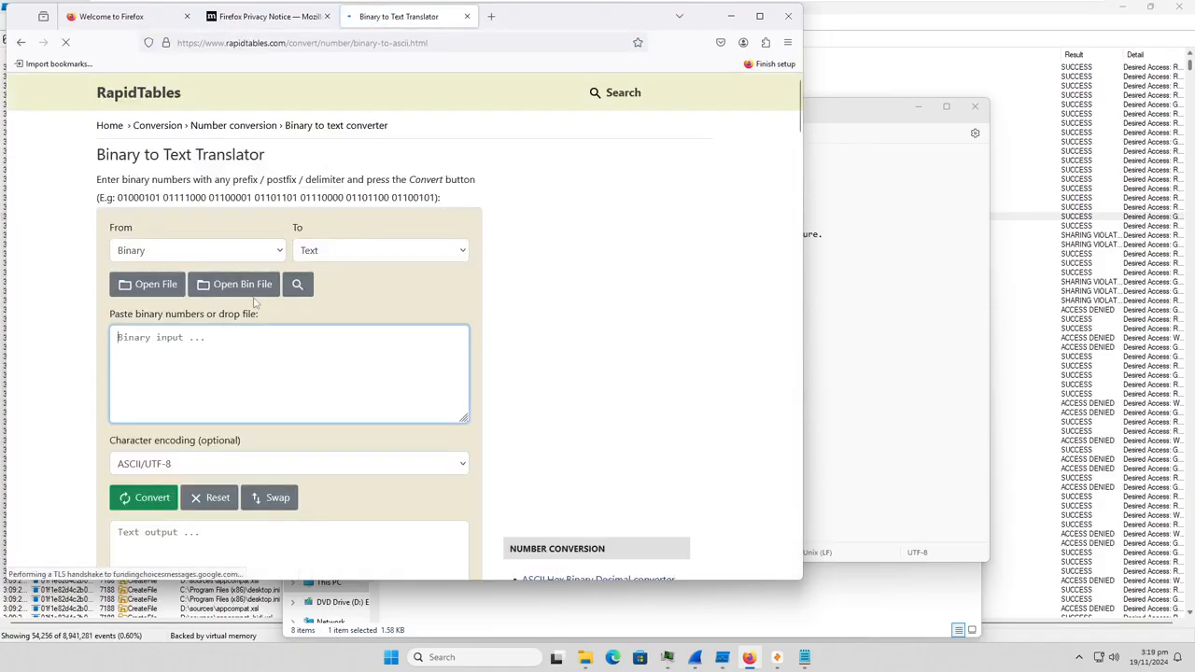
{"action": "key", "text": "ctrl+v"}
{"action": "scroll", "coordinate": [140, 425], "scroll_direction": "down", "scroll_amount": 1}
{"action": "left_click", "coordinate": [142, 432]}
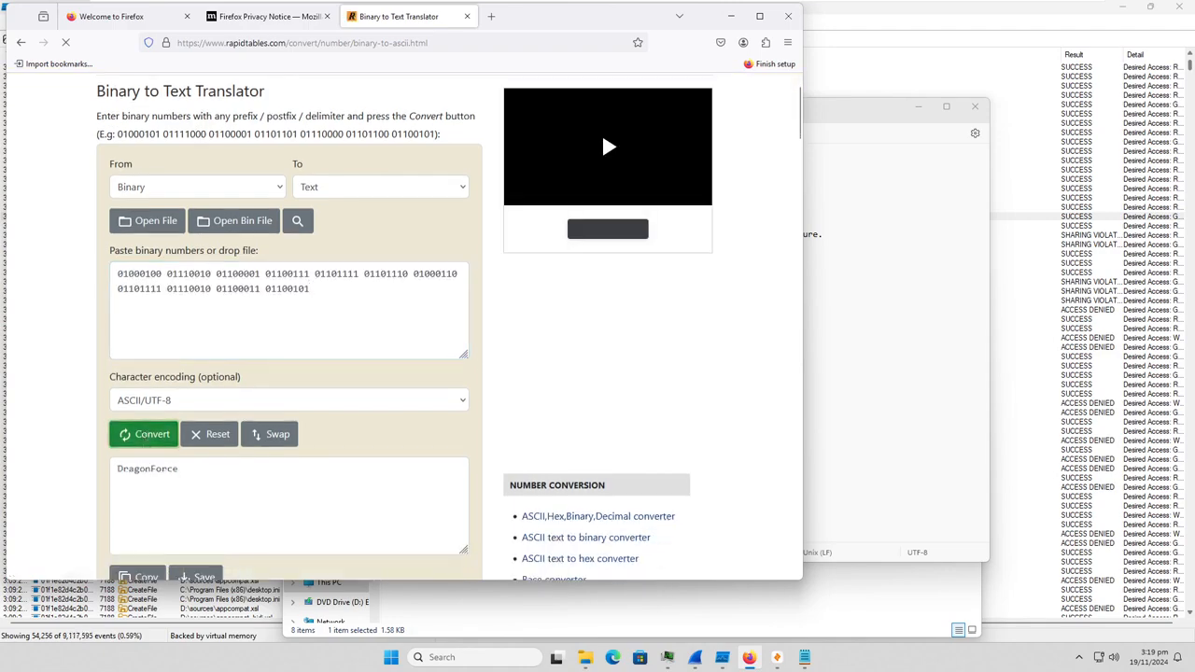
Step: Close the translator tab and open virustotal.com in a new one
{"action": "left_click", "coordinate": [467, 16]}
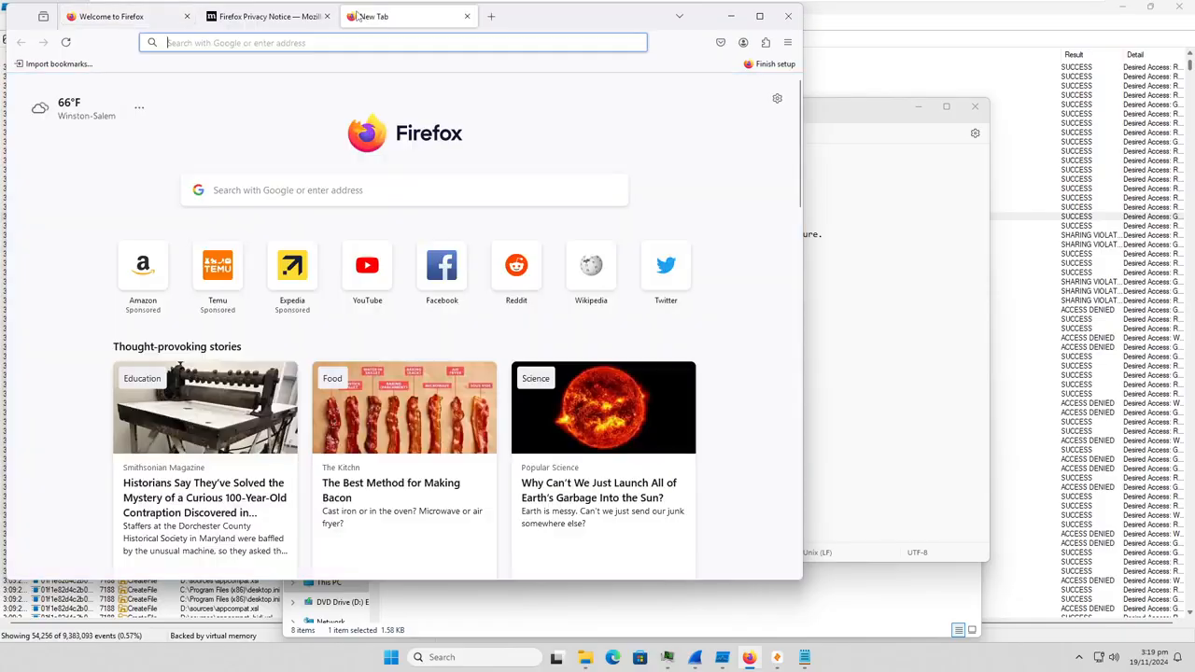
{"action": "left_click", "coordinate": [351, 16]}
{"action": "type", "text": "v"}
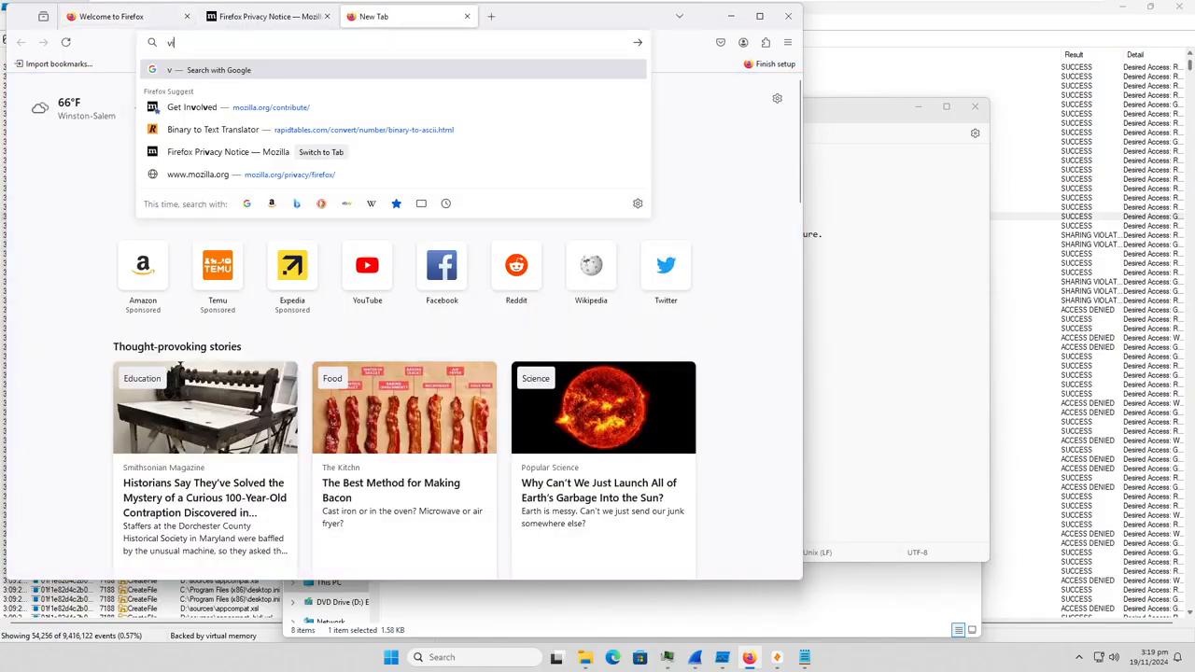
{"action": "type", "text": "irustotal.com"}
{"action": "key", "text": "Return"}
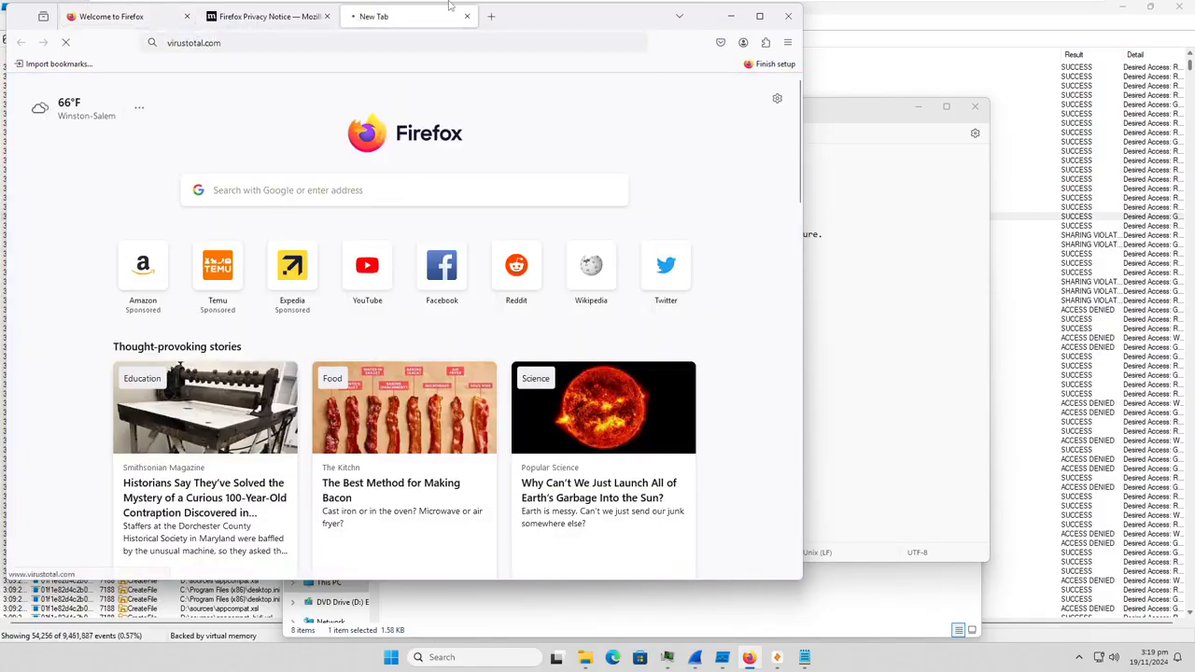
Step: Move the browser aside, minimize Process Monitor and submit the 01f1e82d4c... sample from the desktop to VirusTotal
{"action": "left_click_drag", "start_coordinate": [443, 4], "coordinate": [794, 24]}
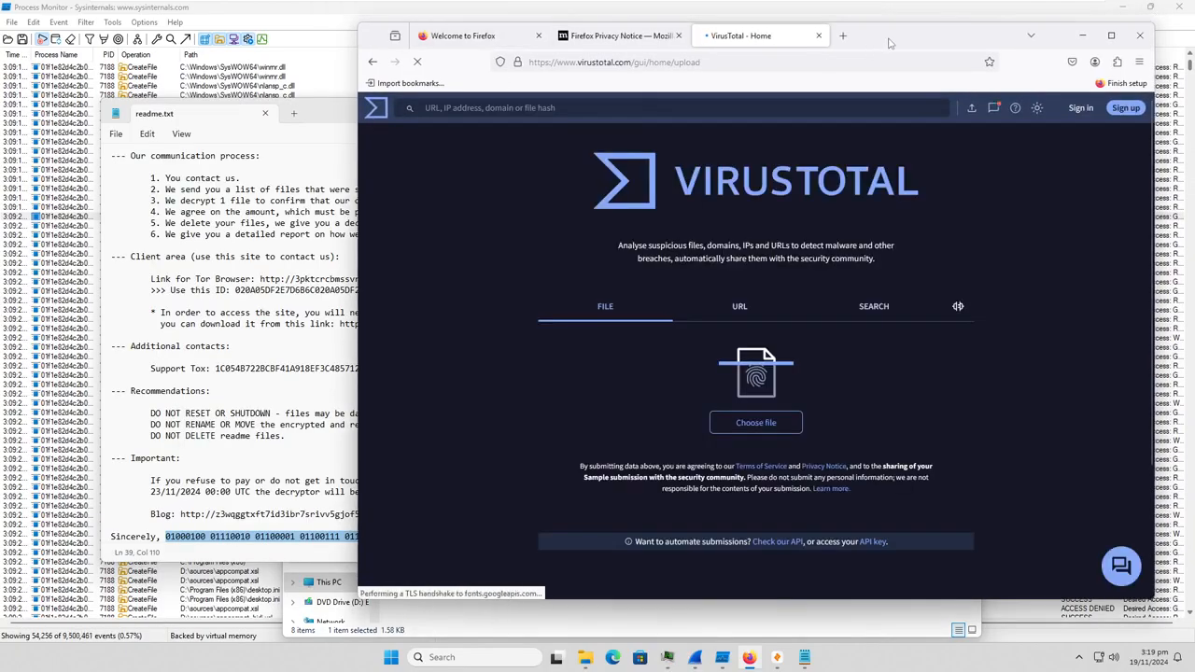
{"action": "left_click_drag", "start_coordinate": [878, 45], "coordinate": [903, 55]}
{"action": "left_click", "coordinate": [328, 8]}
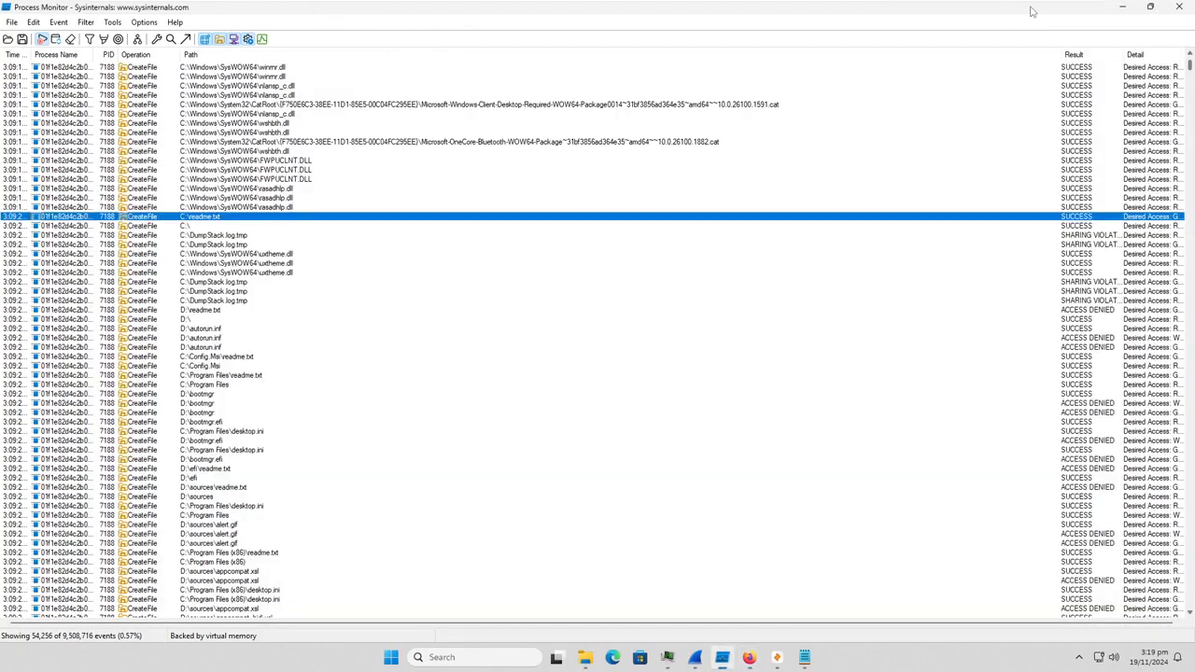
{"action": "left_click", "coordinate": [1125, 7]}
{"action": "left_click_drag", "start_coordinate": [23, 86], "coordinate": [789, 355]}
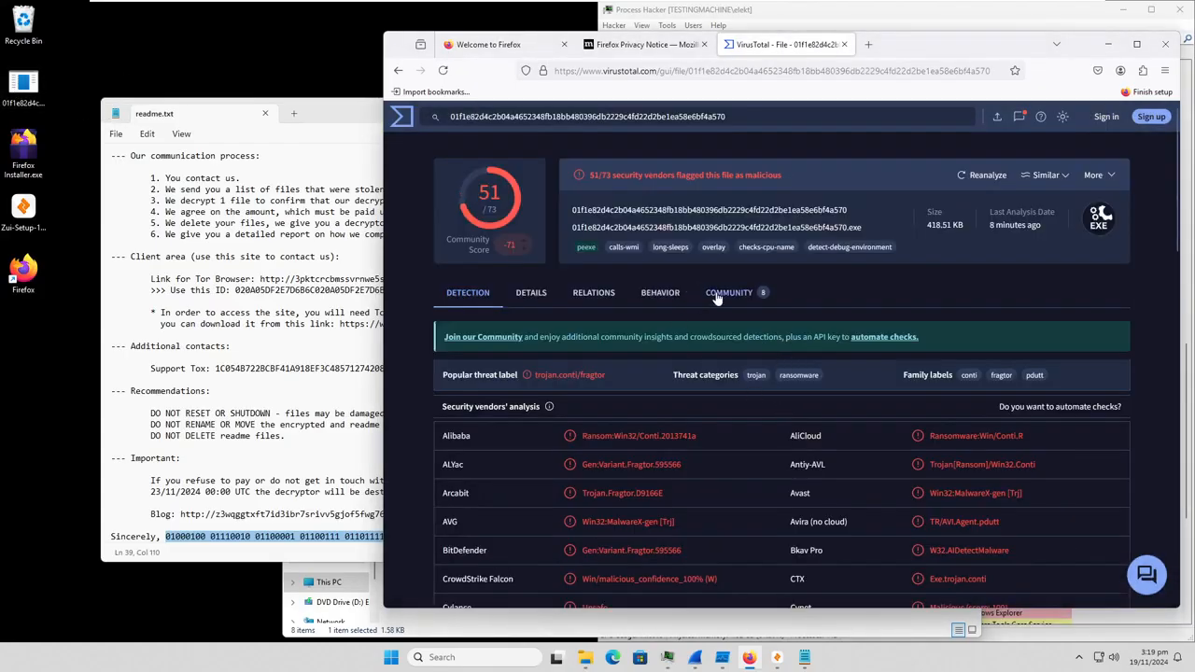
Step: Read the community votes and comments on the sample's VirusTotal report, and minimize the browser
{"action": "left_click", "coordinate": [716, 295]}
{"action": "scroll", "coordinate": [641, 397], "scroll_direction": "down", "scroll_amount": 3}
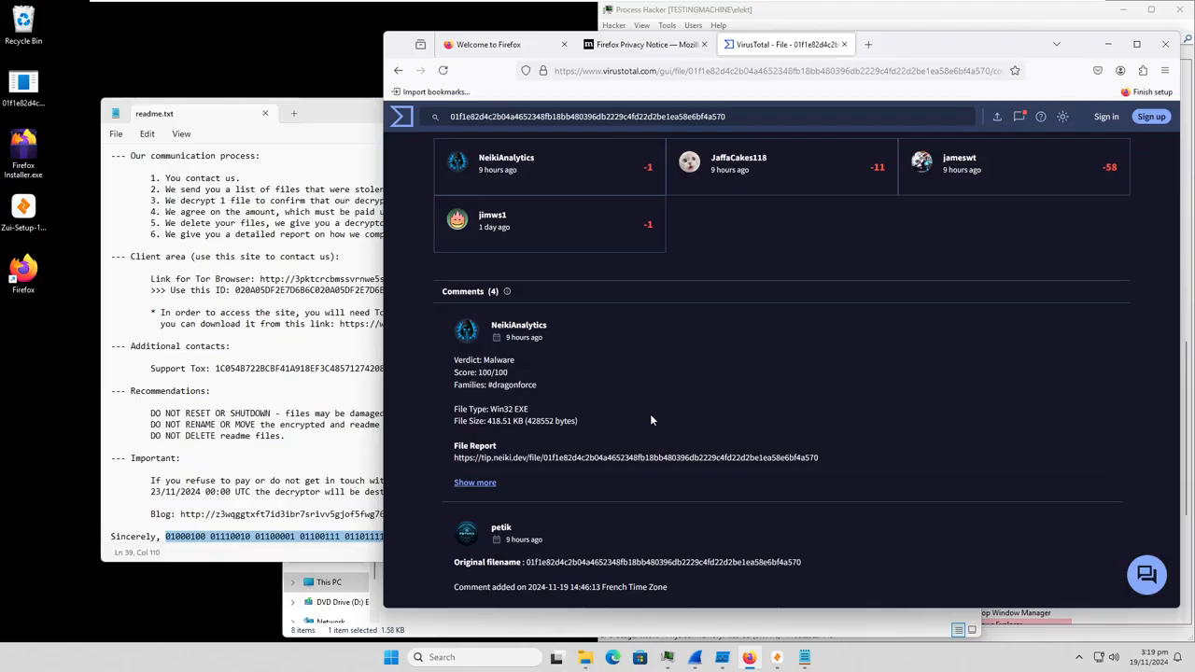
{"action": "left_click", "coordinate": [1107, 44]}
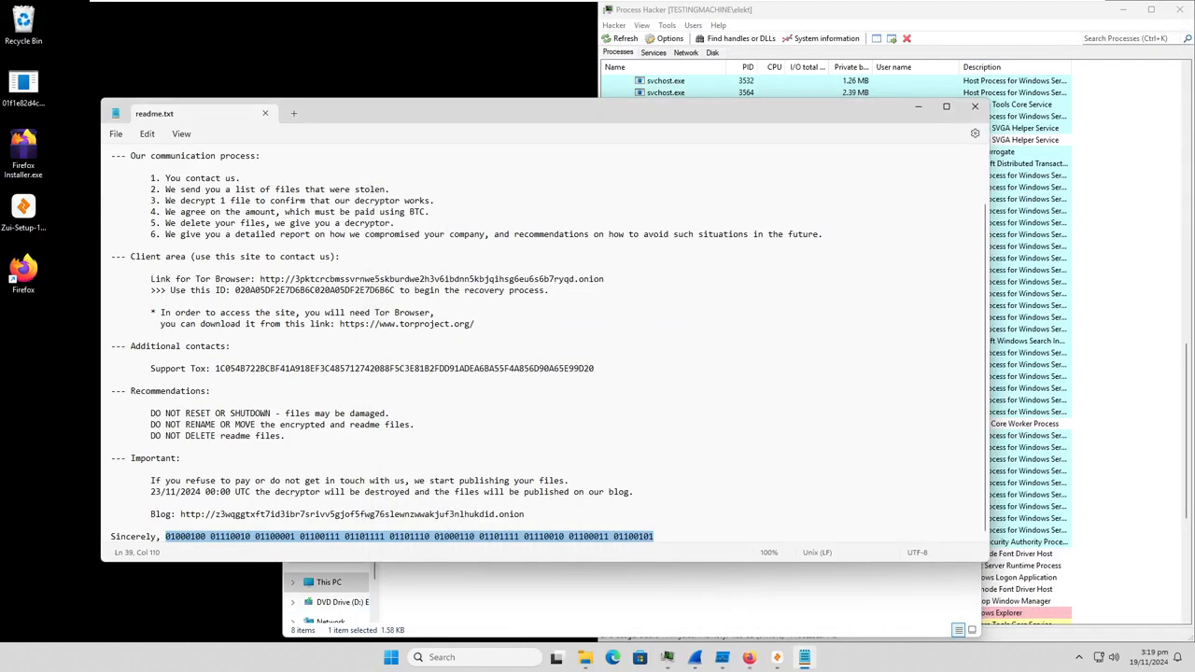
Step: Review the blog address, the Tor Browser download link and the client area onion link in the ransom note
{"action": "left_click", "coordinate": [526, 515]}
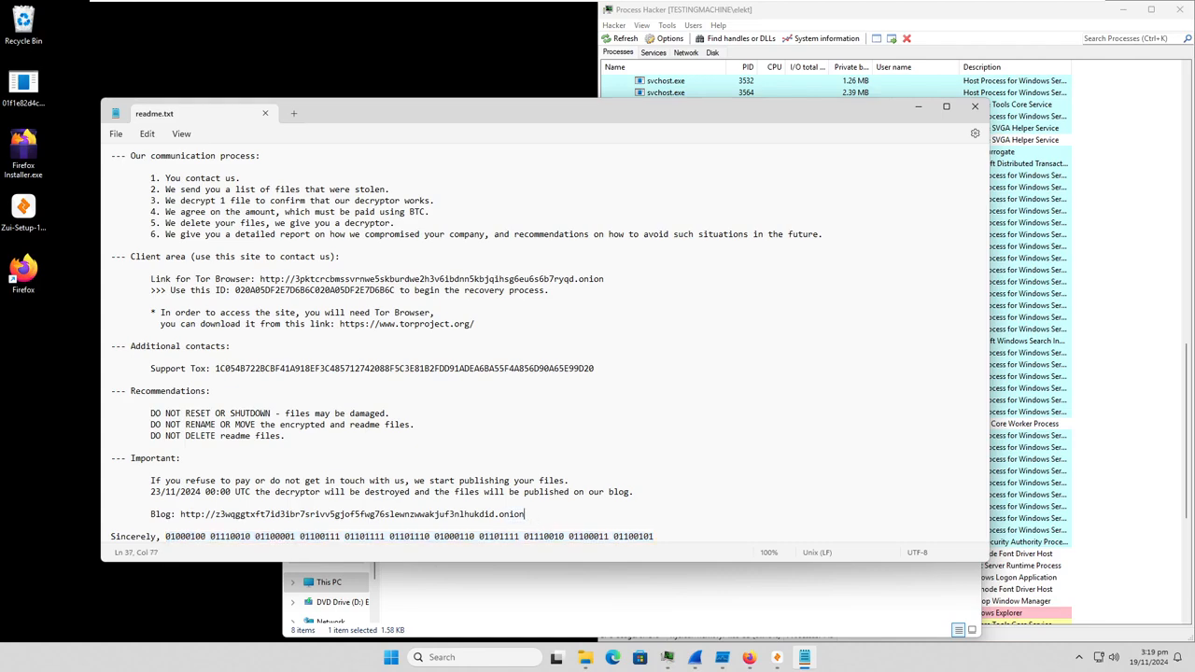
{"action": "left_click_drag", "start_coordinate": [526, 515], "coordinate": [184, 519]}
{"action": "left_click_drag", "start_coordinate": [473, 327], "coordinate": [365, 314]}
{"action": "left_click", "coordinate": [365, 315]}
{"action": "left_click_drag", "start_coordinate": [604, 279], "coordinate": [261, 280]}
{"action": "left_click", "coordinate": [403, 269]}
{"action": "scroll", "coordinate": [403, 269], "scroll_direction": "up", "scroll_amount": 3}
{"action": "scroll", "coordinate": [402, 247], "scroll_direction": "down", "scroll_amount": 3}
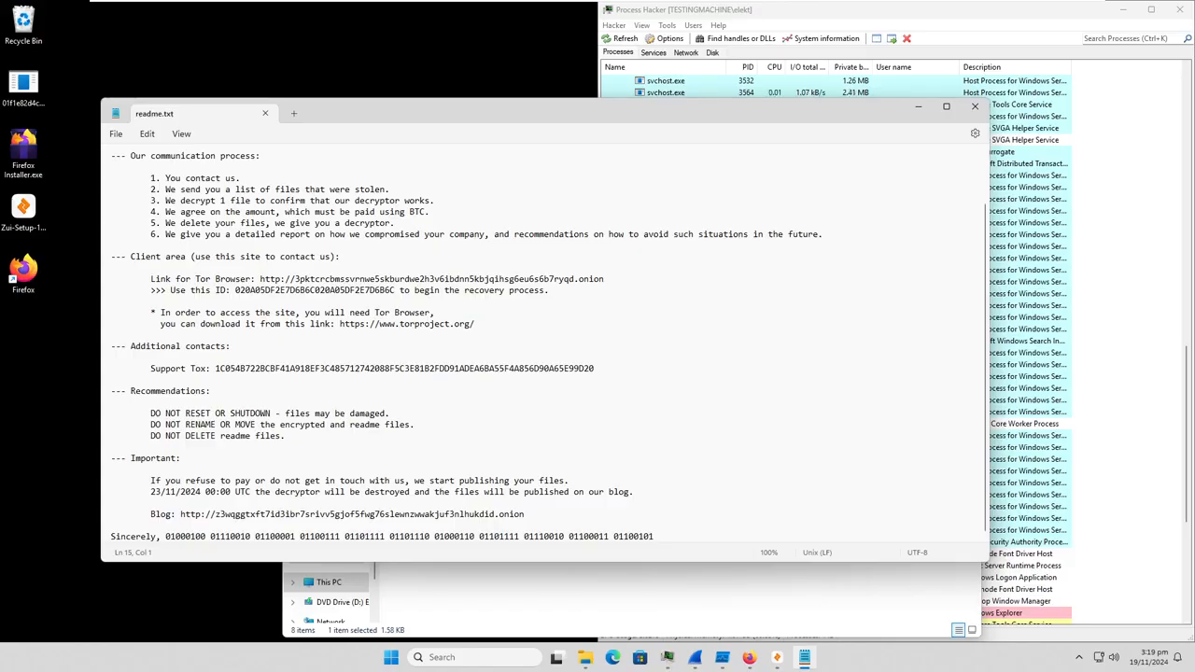
Step: Clear the desktop, open the S00p3r S3cr3t St00f folder and look through its files for signs of encryption
{"action": "left_click", "coordinate": [908, 112]}
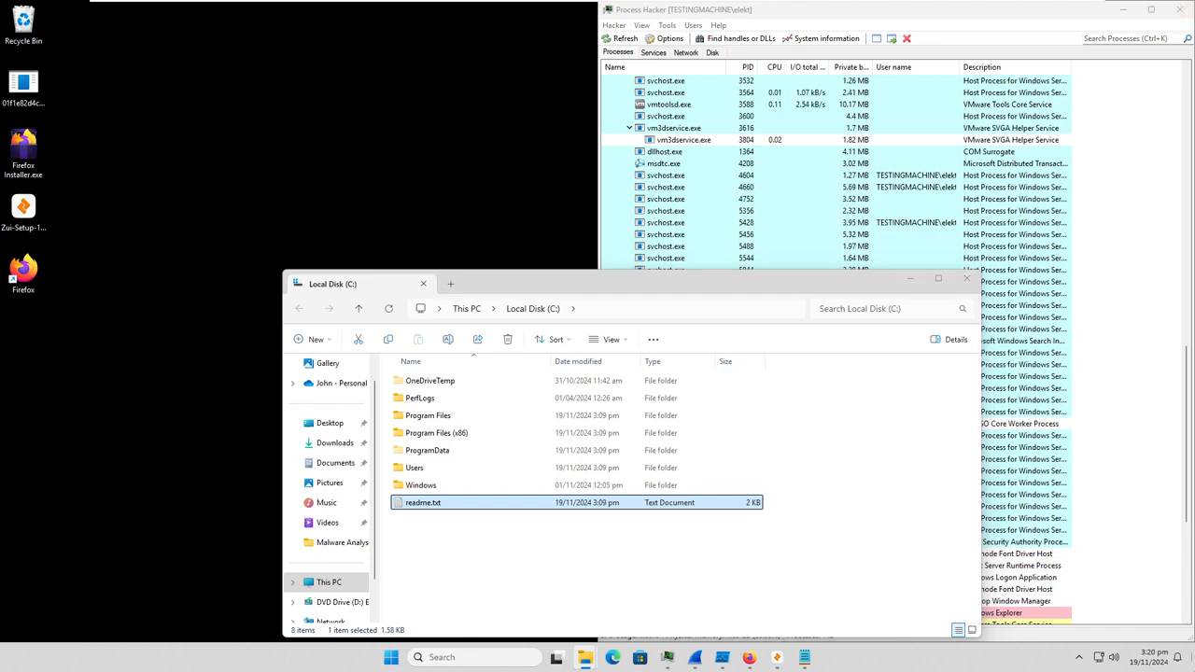
{"action": "key", "text": "super+d"}
{"action": "double_click", "coordinate": [1136, 170]}
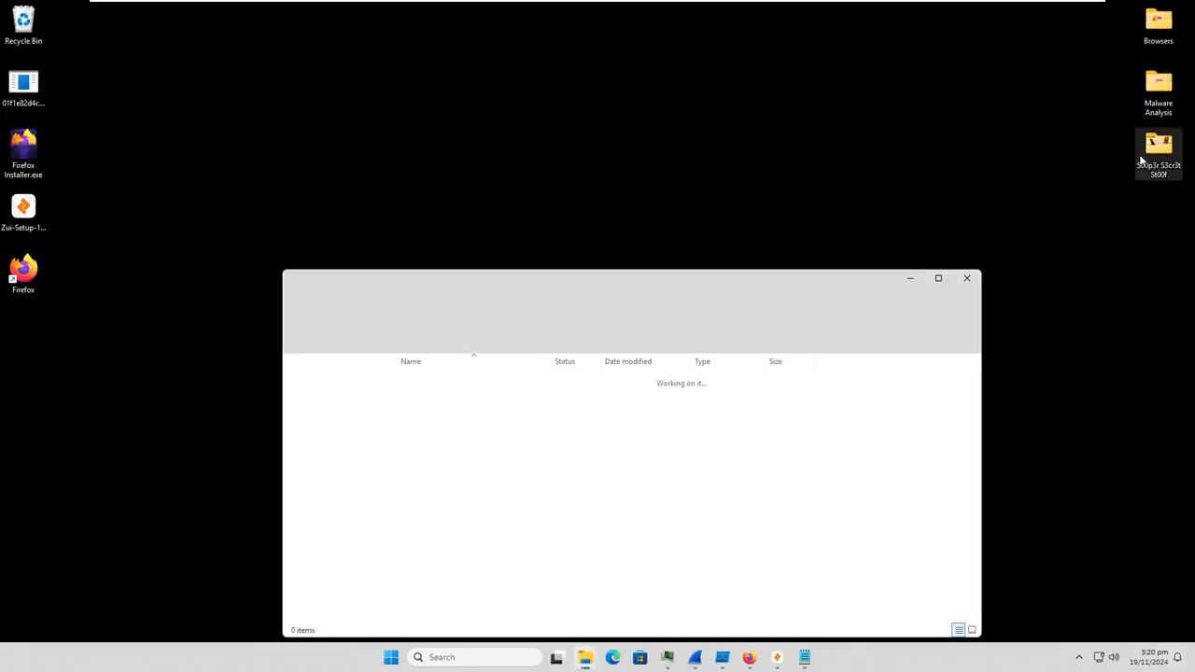
{"action": "left_click_drag", "start_coordinate": [560, 286], "coordinate": [551, 213]}
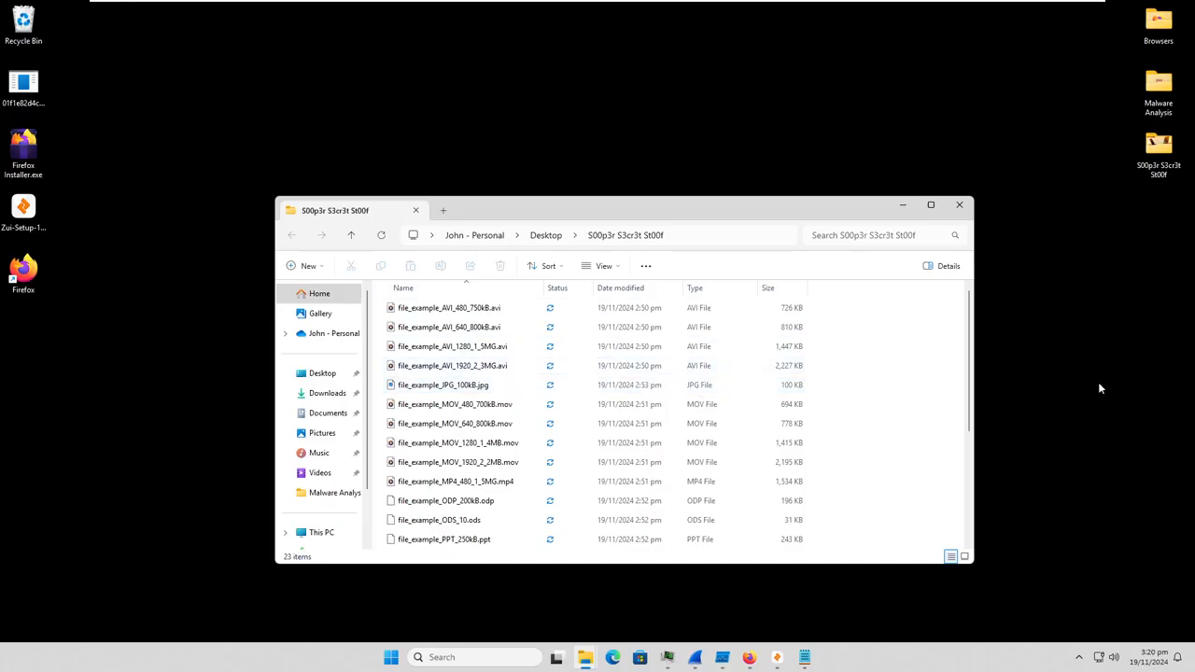
{"action": "scroll", "coordinate": [753, 421], "scroll_direction": "down", "scroll_amount": 1}
{"action": "scroll", "coordinate": [753, 421], "scroll_direction": "up", "scroll_amount": 1}
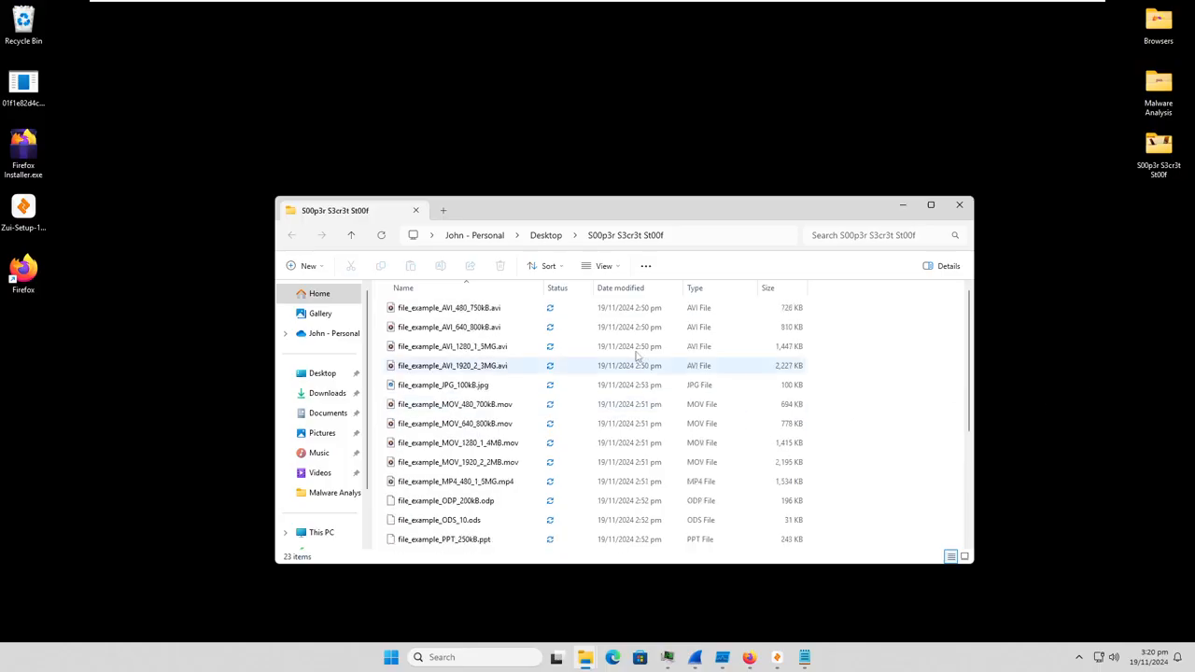
{"action": "scroll", "coordinate": [845, 355], "scroll_direction": "down", "scroll_amount": 4}
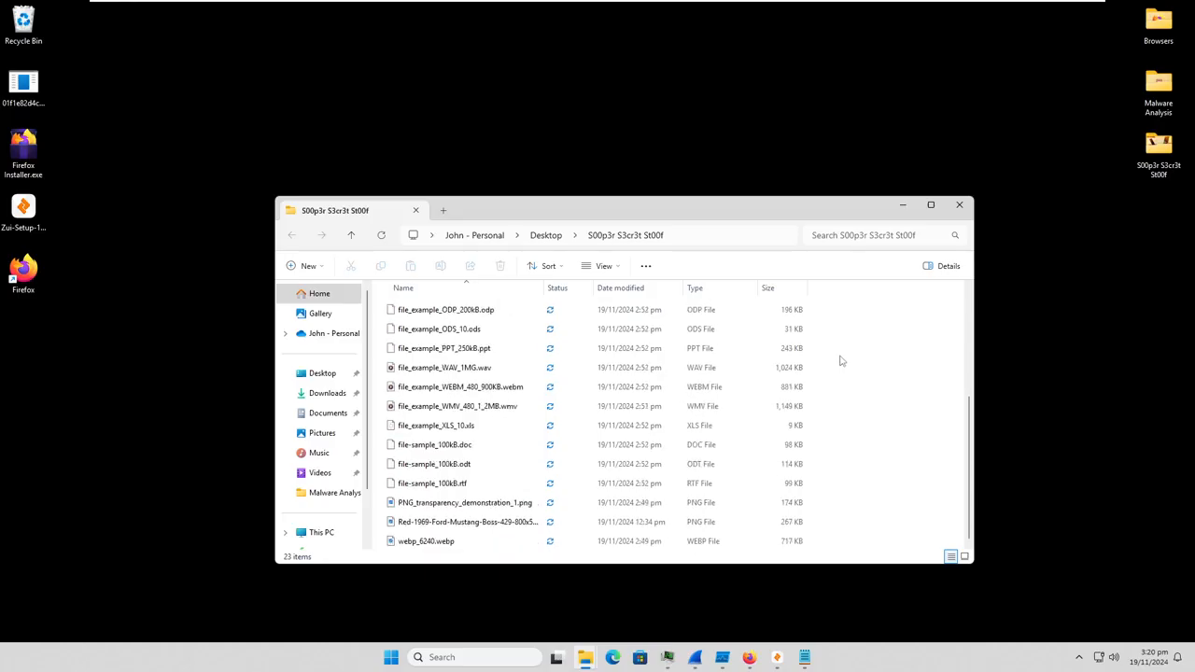
Step: Open the Red-1969-Ford-Mustang PNG and webp_6240.webp to check whether they still display, closing the viewer after each
{"action": "left_click", "coordinate": [476, 522]}
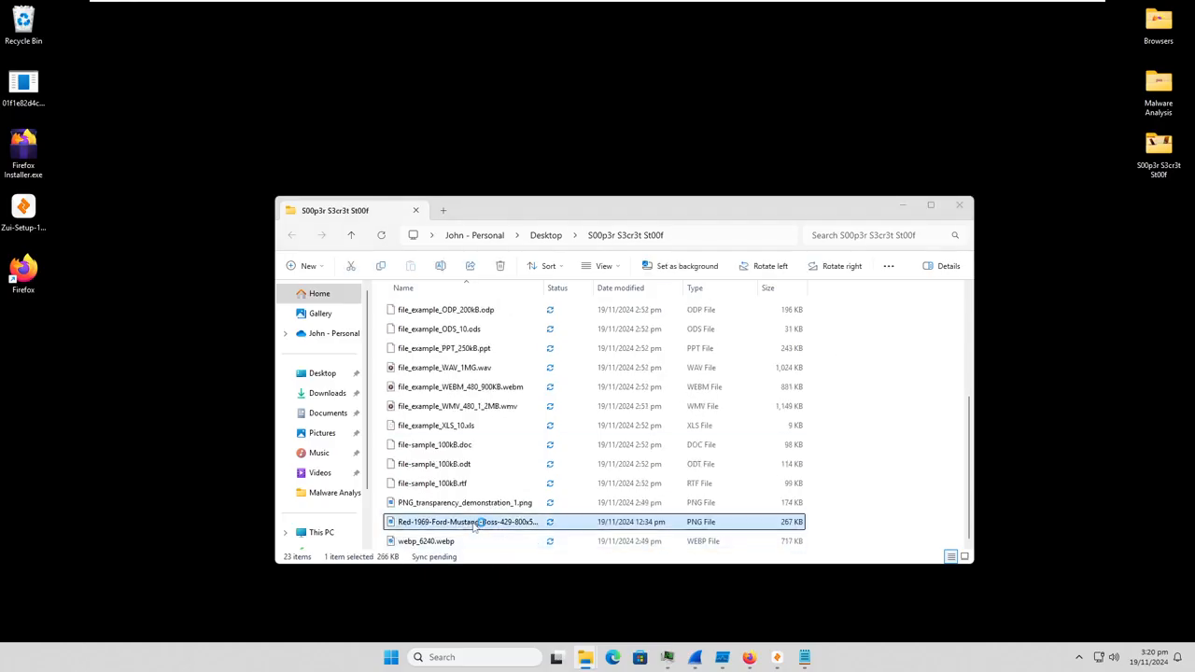
{"action": "double_click", "coordinate": [476, 523]}
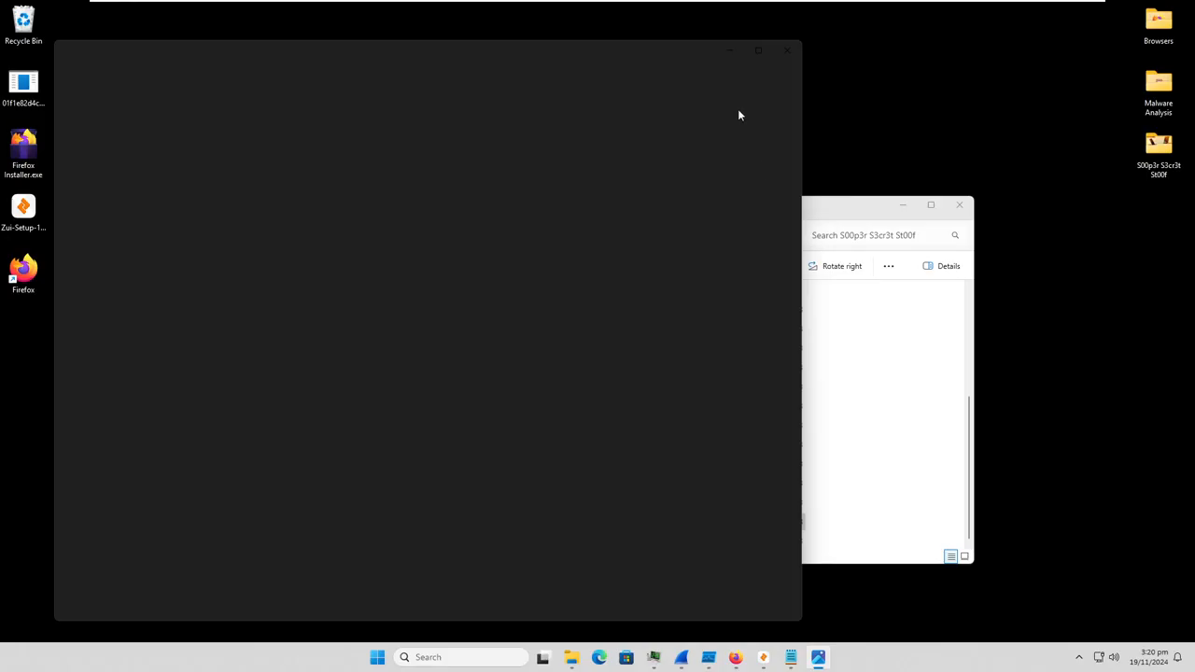
{"action": "left_click", "coordinate": [787, 51]}
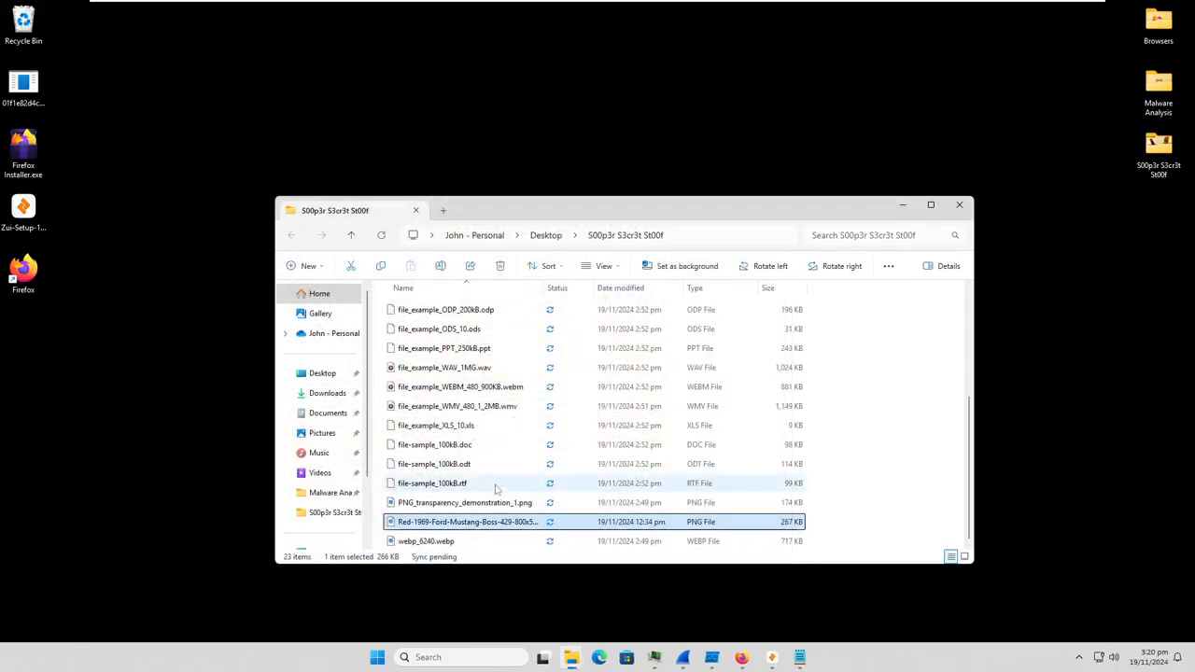
{"action": "double_click", "coordinate": [469, 540]}
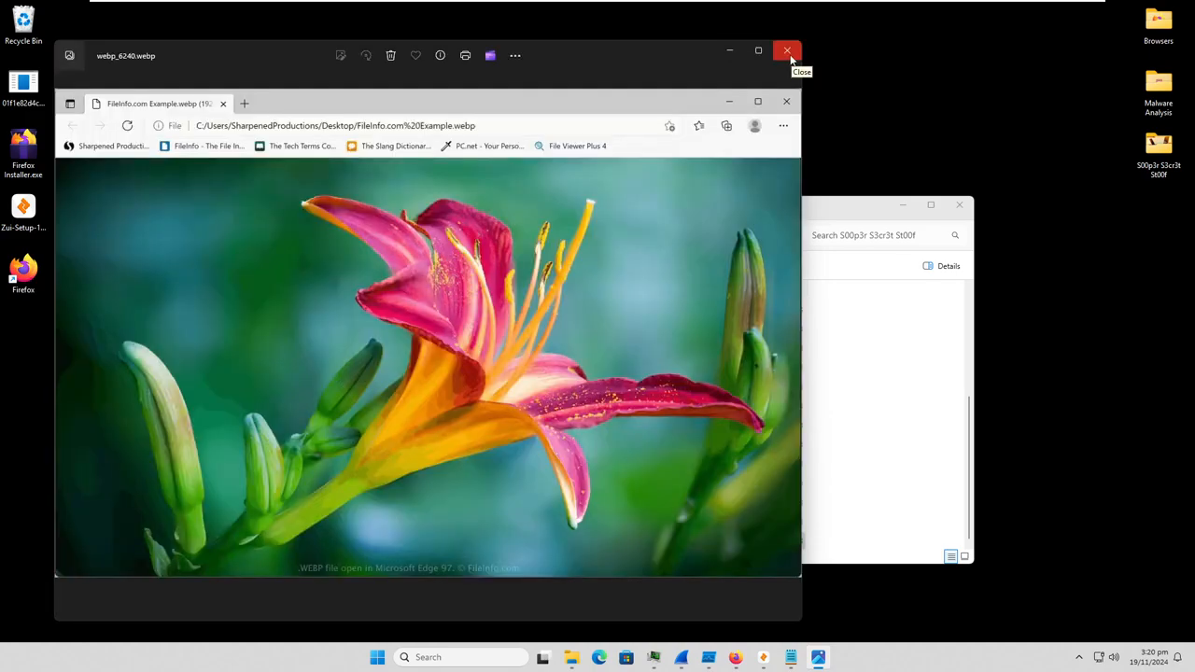
{"action": "left_click", "coordinate": [789, 56]}
Step: Play file_example_MOV_480_700kB.mov to check that the video works, look at its volume setting and close Media Player
{"action": "scroll", "coordinate": [488, 439], "scroll_direction": "up", "scroll_amount": 3}
{"action": "double_click", "coordinate": [478, 405]}
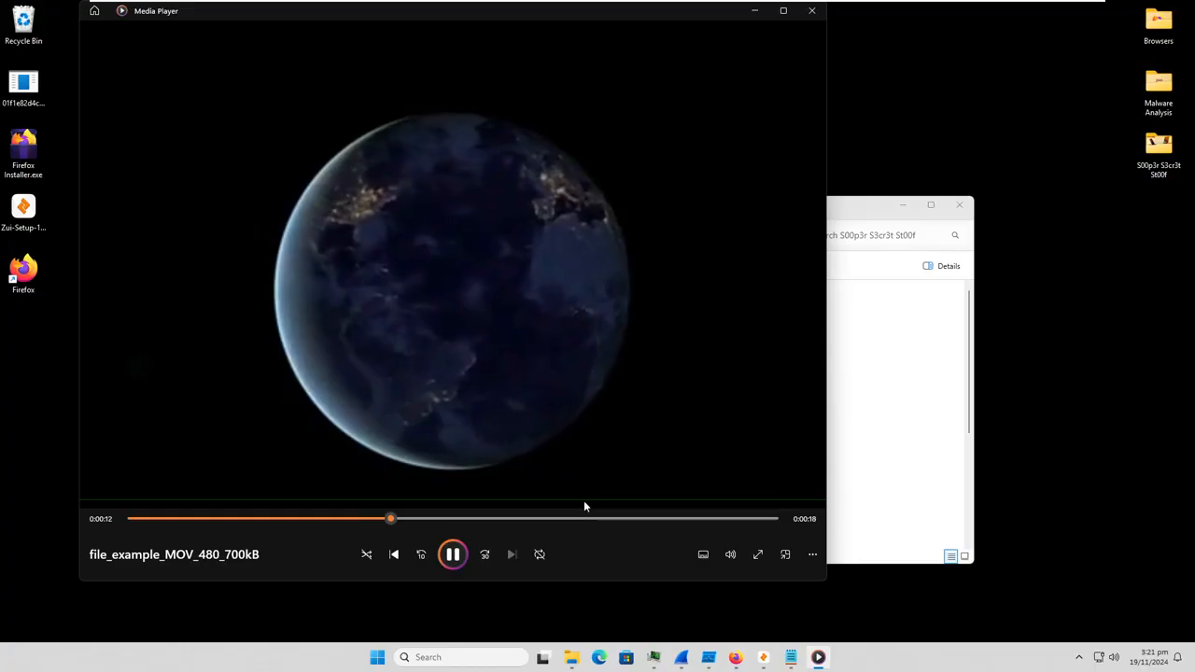
{"action": "left_click", "coordinate": [736, 555]}
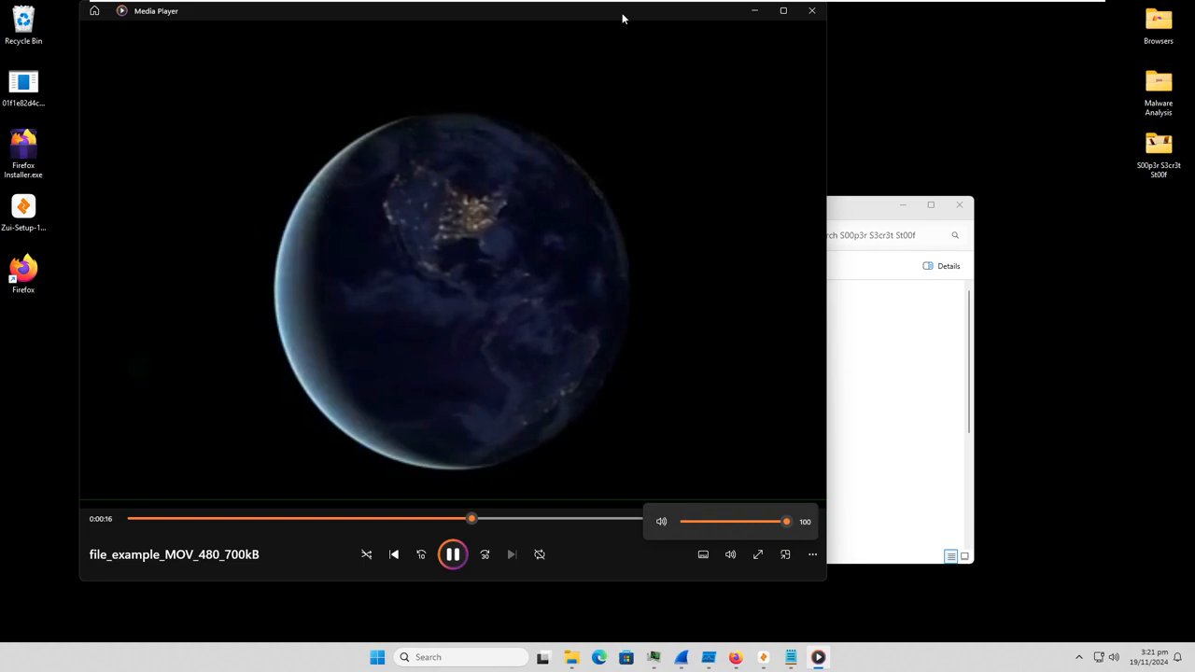
{"action": "left_click", "coordinate": [814, 11]}
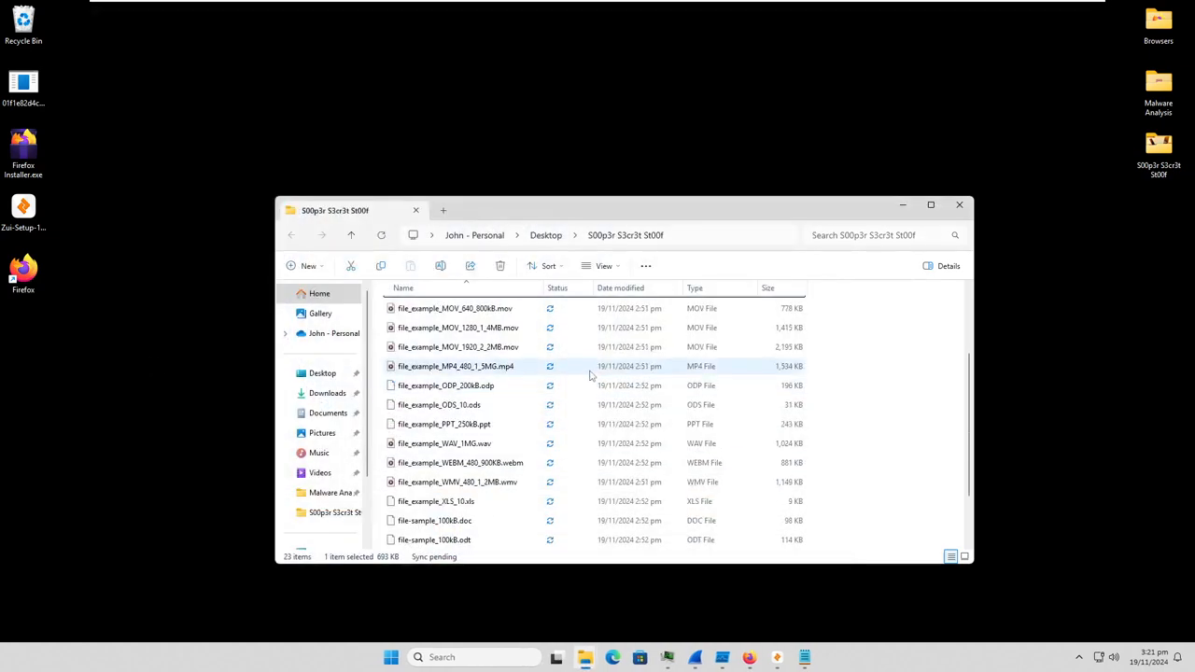
Step: Close the S00p3r S3cr3t St00f folder and select the Zui shortcut in the Malware Analysis folder
{"action": "scroll", "coordinate": [592, 388], "scroll_direction": "up", "scroll_amount": 2}
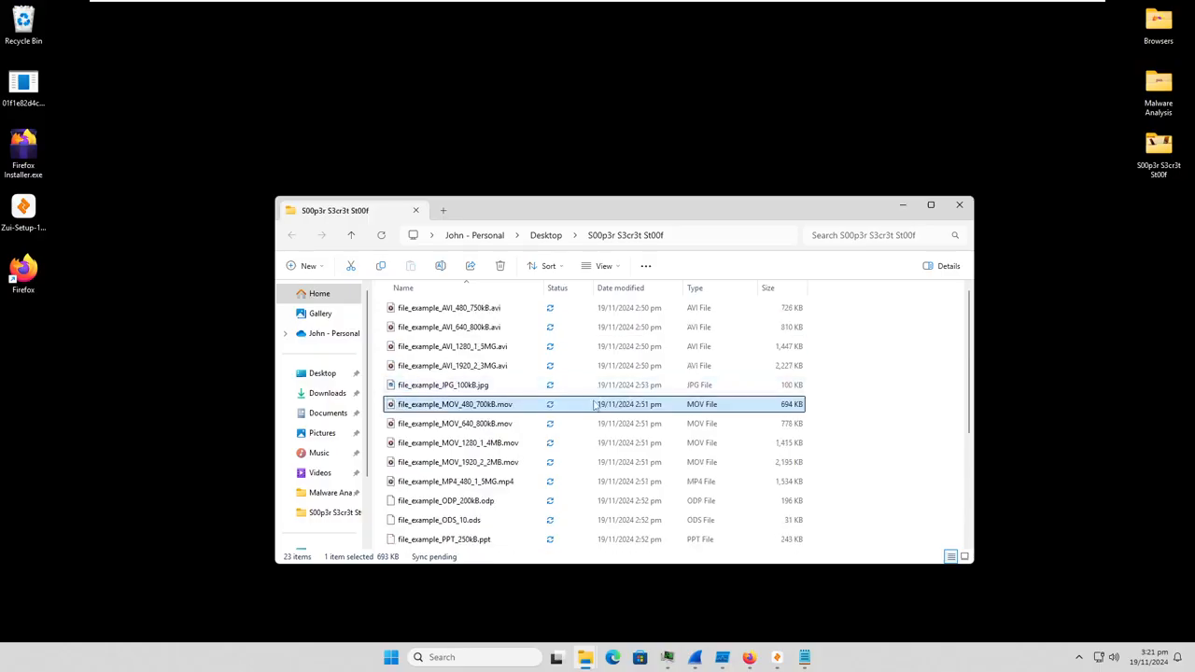
{"action": "left_click", "coordinate": [958, 203]}
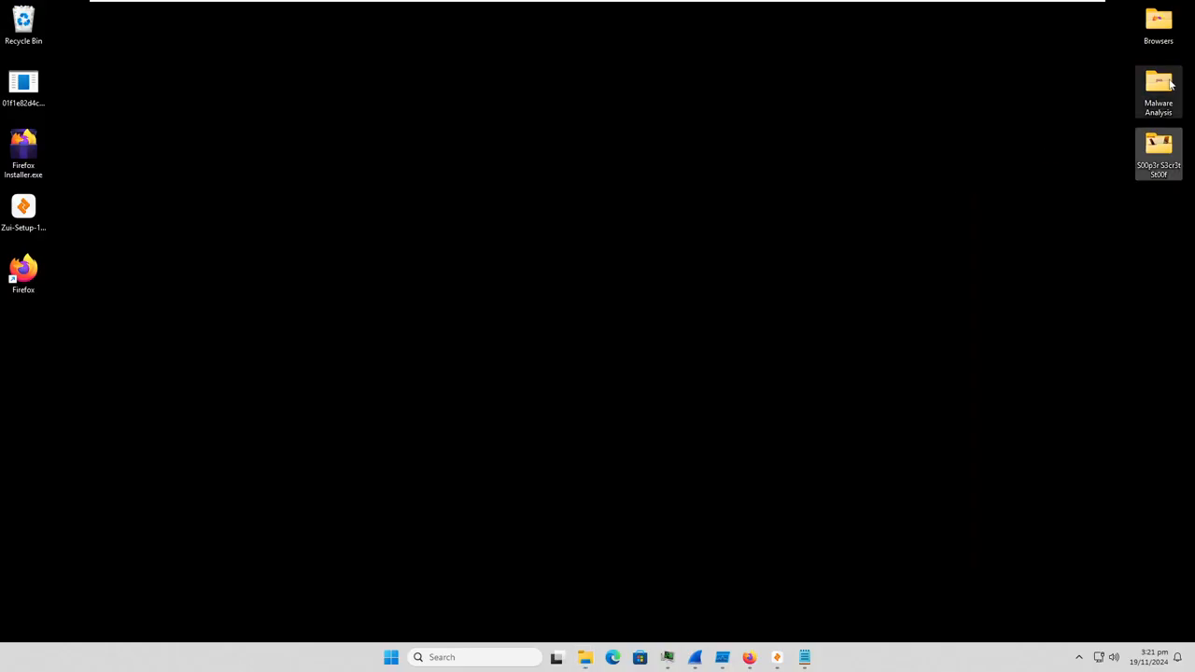
{"action": "double_click", "coordinate": [1157, 97]}
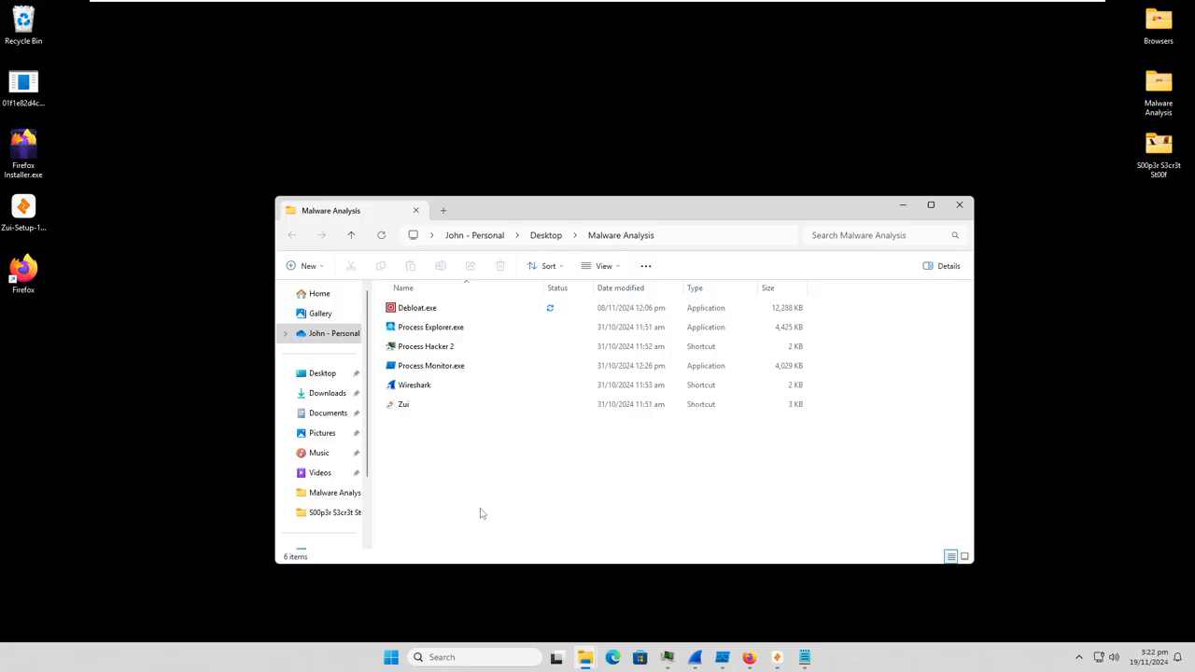
{"action": "left_click", "coordinate": [419, 408]}
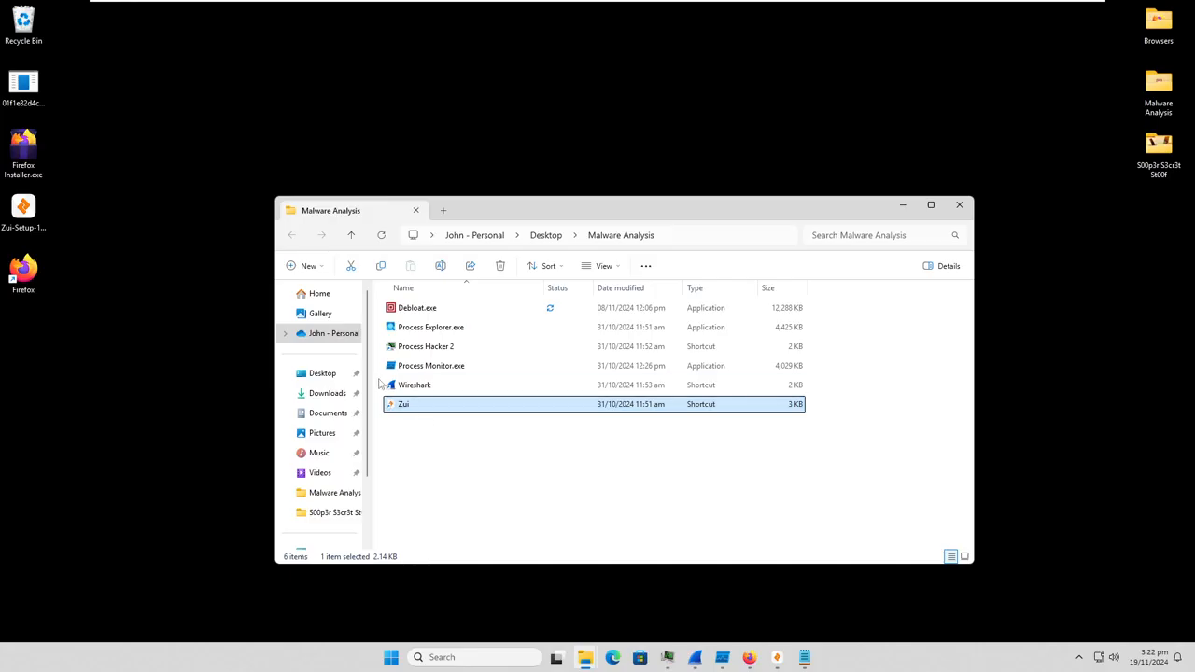
Step: Run Process Explorer from the Malware Analysis folder to check that it still works, close it and minimise the folder
{"action": "left_click", "coordinate": [581, 509]}
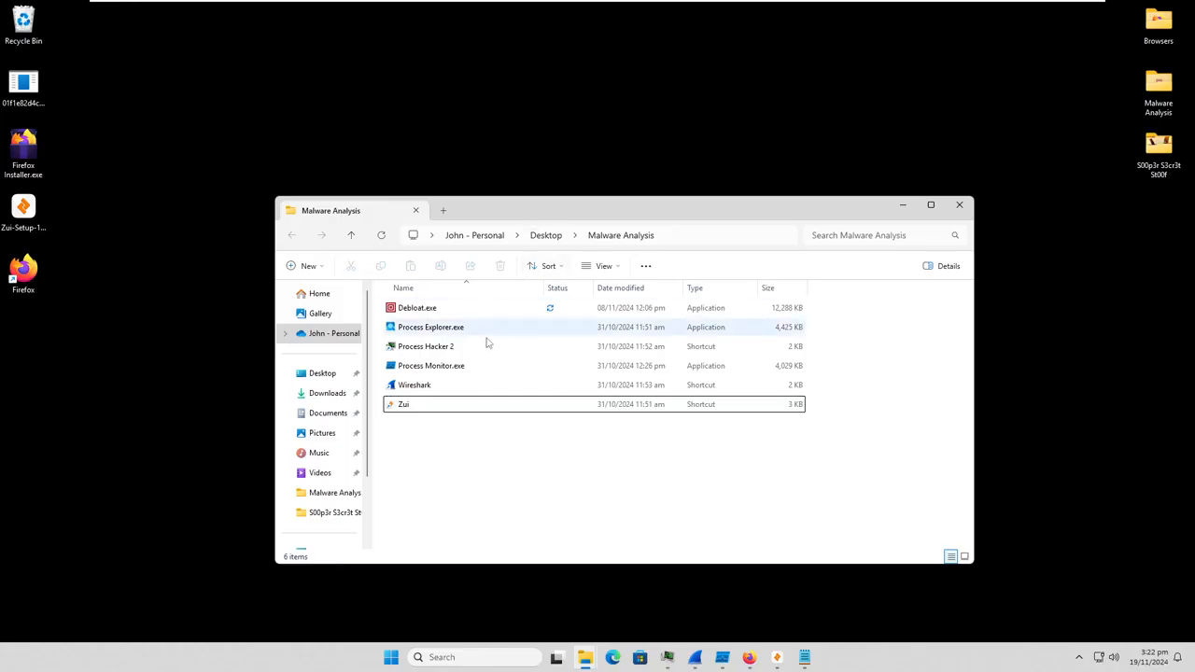
{"action": "double_click", "coordinate": [448, 327]}
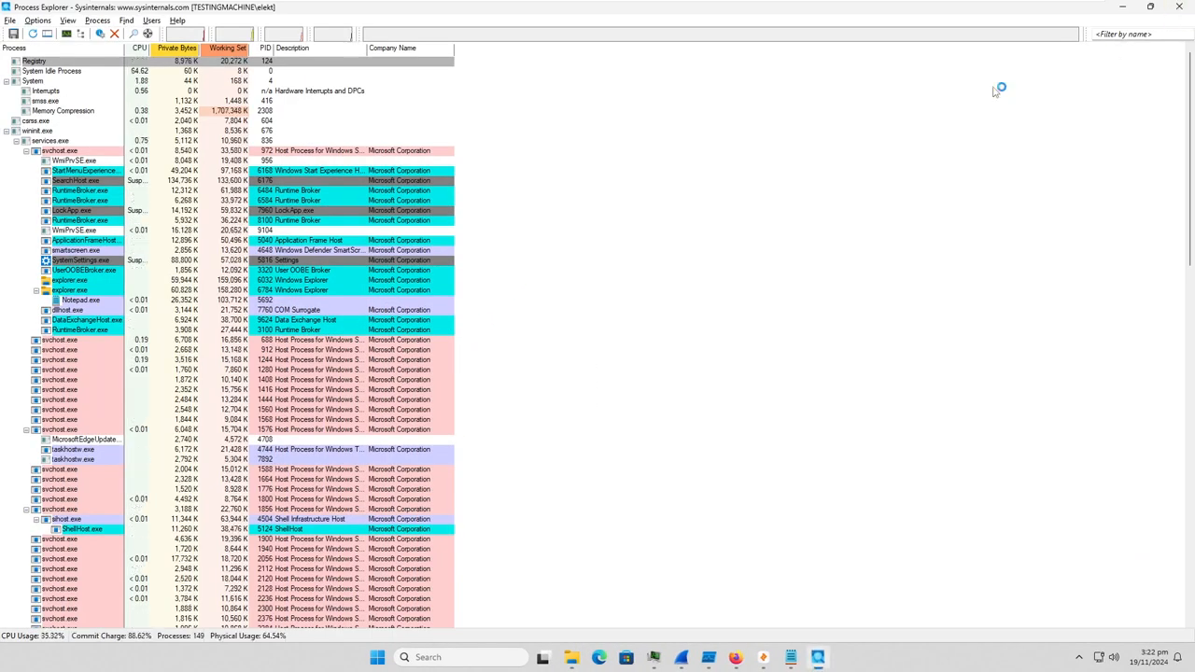
{"action": "left_click", "coordinate": [1179, 6]}
{"action": "left_click", "coordinate": [436, 308]}
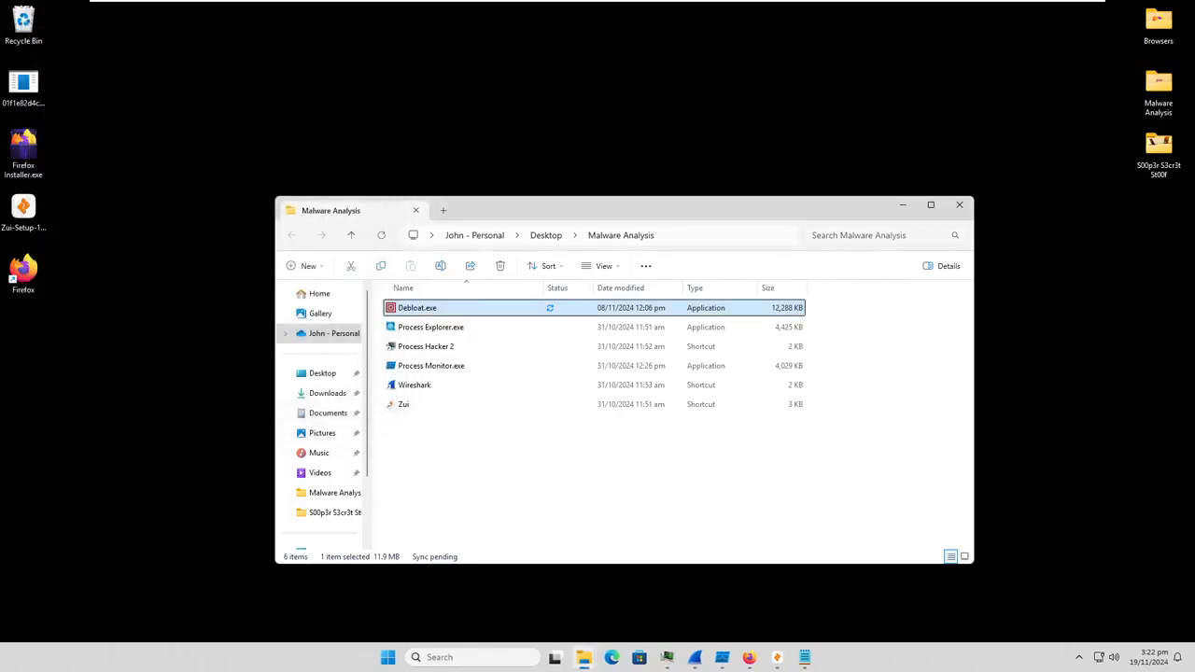
{"action": "left_click", "coordinate": [906, 203]}
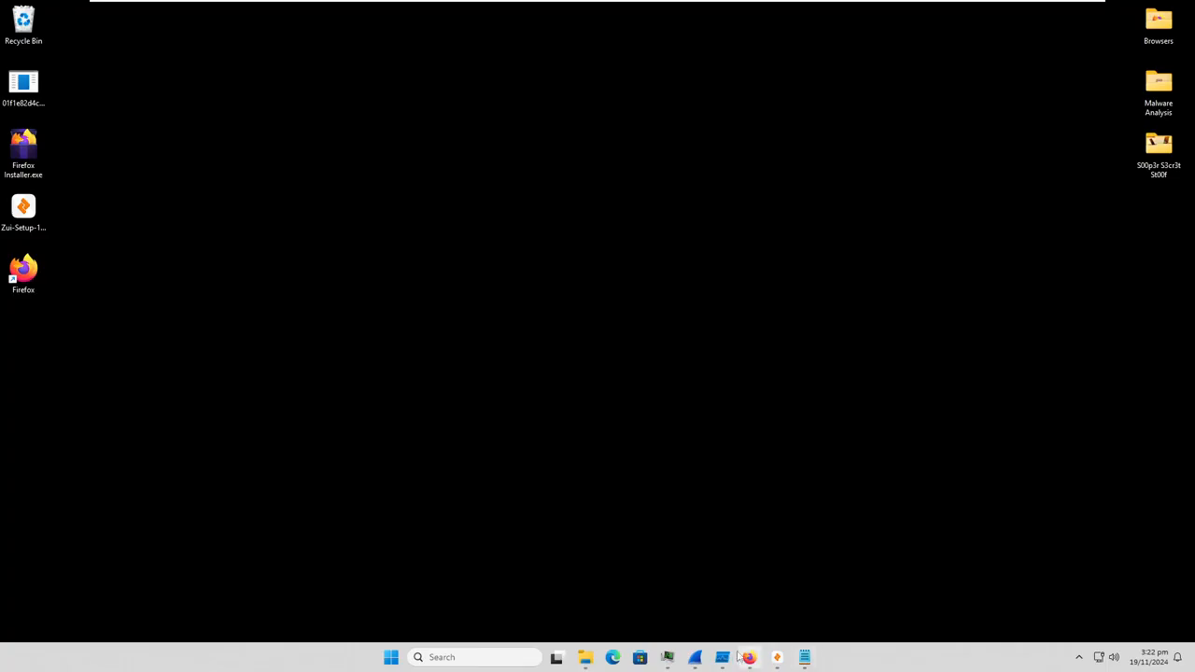
Step: Bring up the readme.txt ransom note and close it
{"action": "mouse_move", "coordinate": [728, 658]}
{"action": "left_click", "coordinate": [804, 658]}
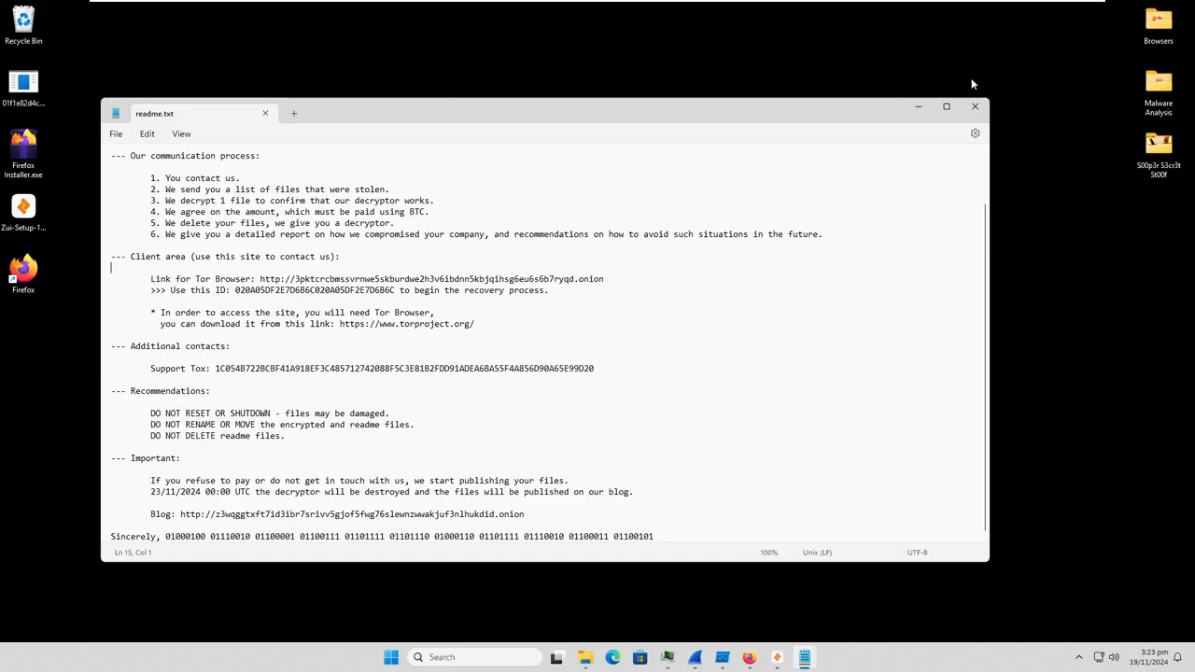
{"action": "left_click", "coordinate": [975, 107]}
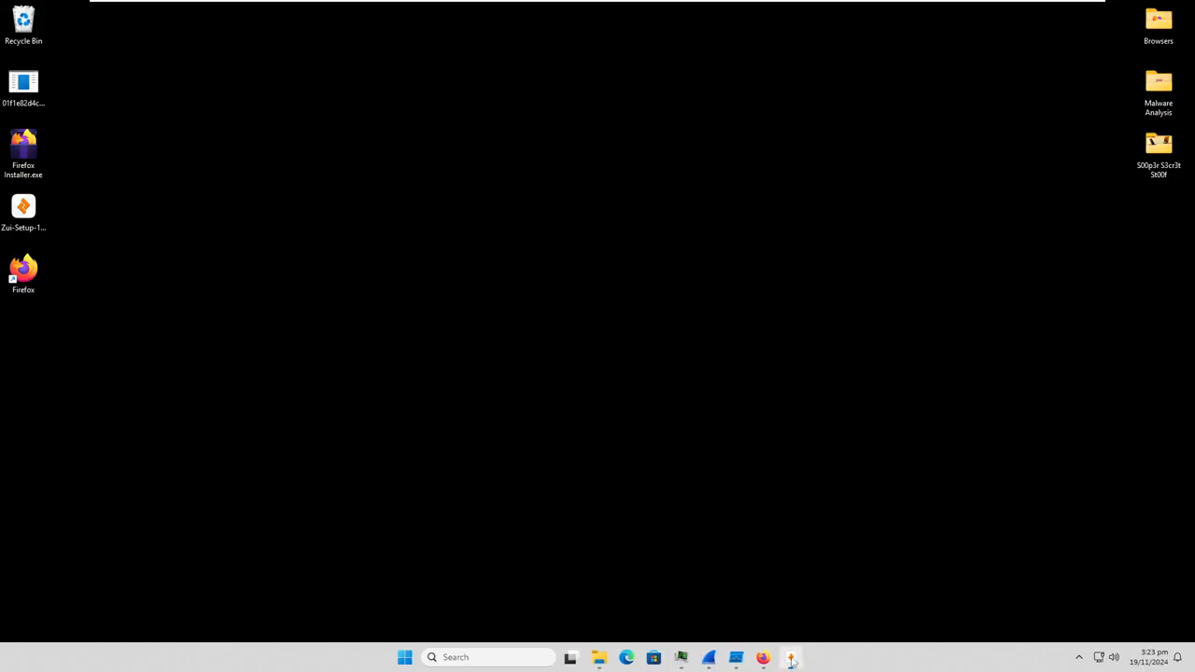
Step: Check that Zui still responds and bring up the 1.pcapng capture in Wireshark
{"action": "left_click", "coordinate": [790, 657]}
{"action": "left_click", "coordinate": [790, 663]}
{"action": "left_click", "coordinate": [709, 657]}
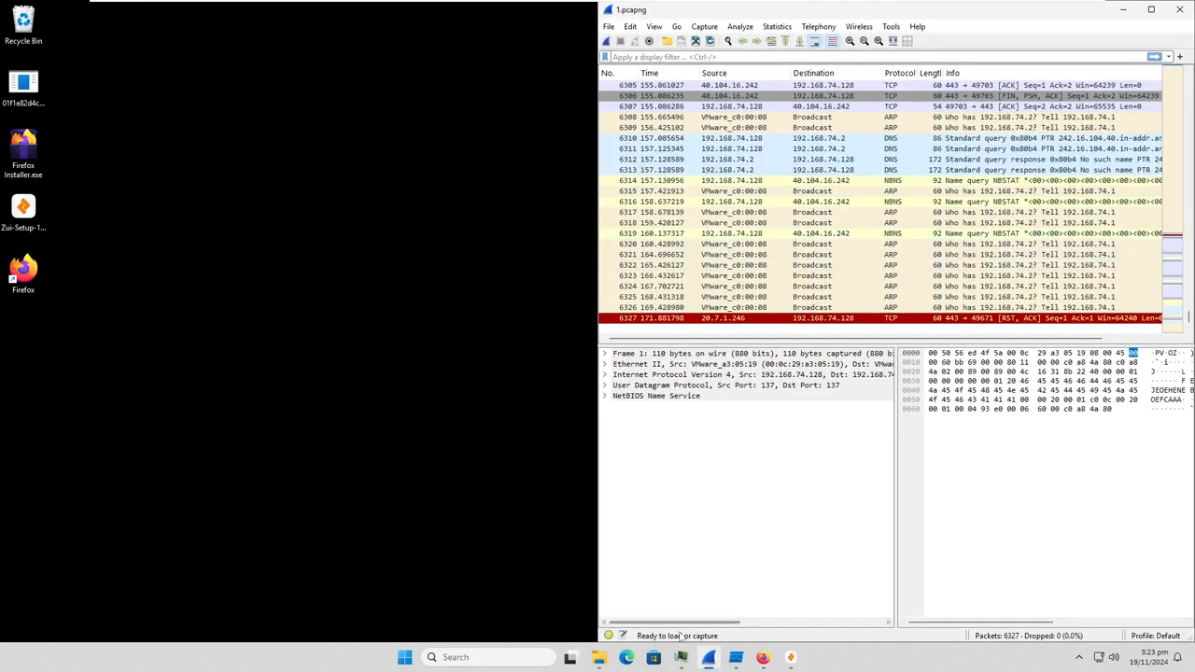
Step: Switch to Process Monitor and examine which files and folders the sample's CreateFile events touch on the C: and D: drives
{"action": "left_click", "coordinate": [736, 657]}
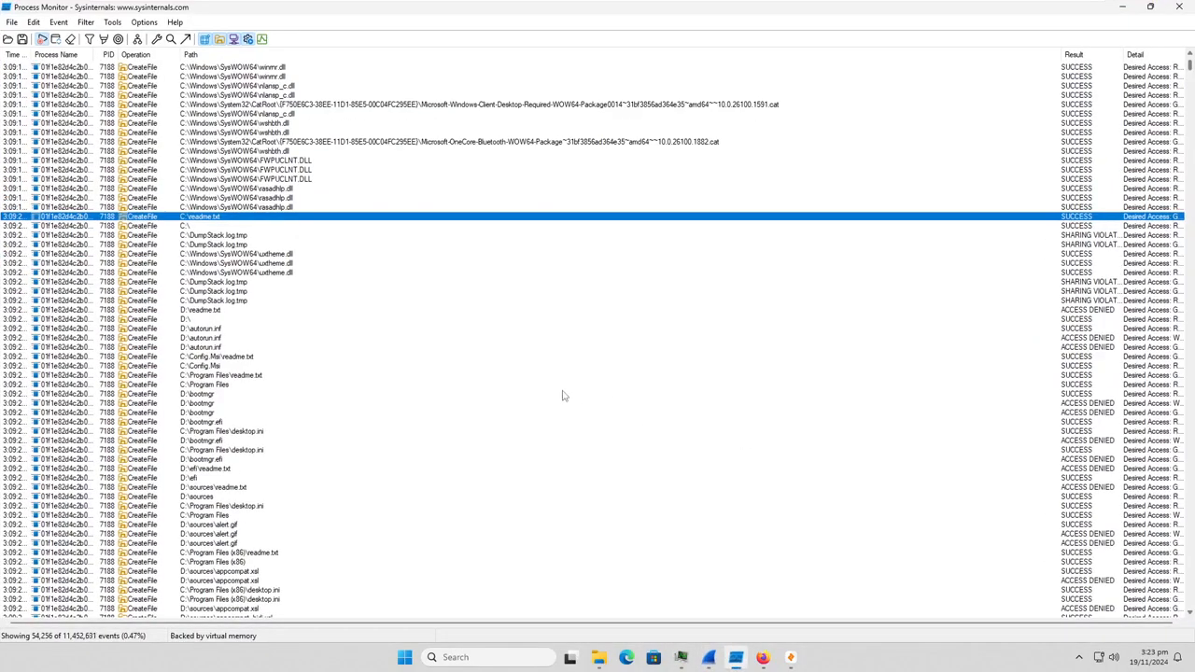
{"action": "scroll", "coordinate": [560, 397], "scroll_direction": "down", "scroll_amount": 13}
{"action": "scroll", "coordinate": [484, 383], "scroll_direction": "up", "scroll_amount": 3}
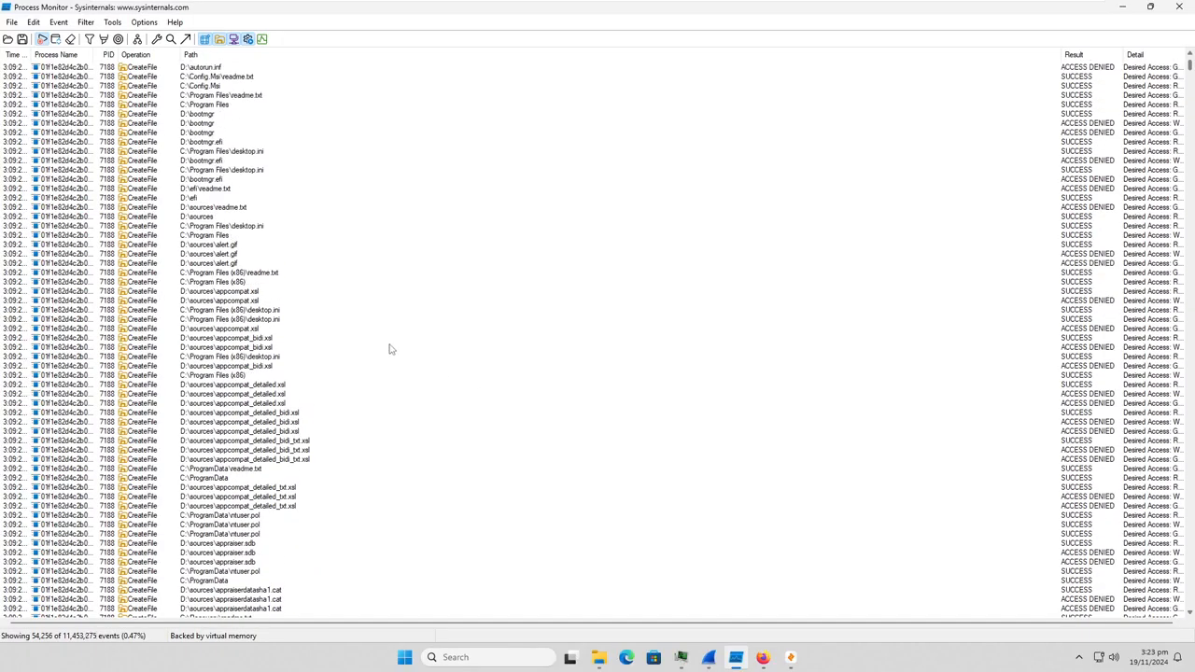
{"action": "scroll", "coordinate": [402, 353], "scroll_direction": "down", "scroll_amount": 20}
{"action": "scroll", "coordinate": [339, 373], "scroll_direction": "down", "scroll_amount": 11}
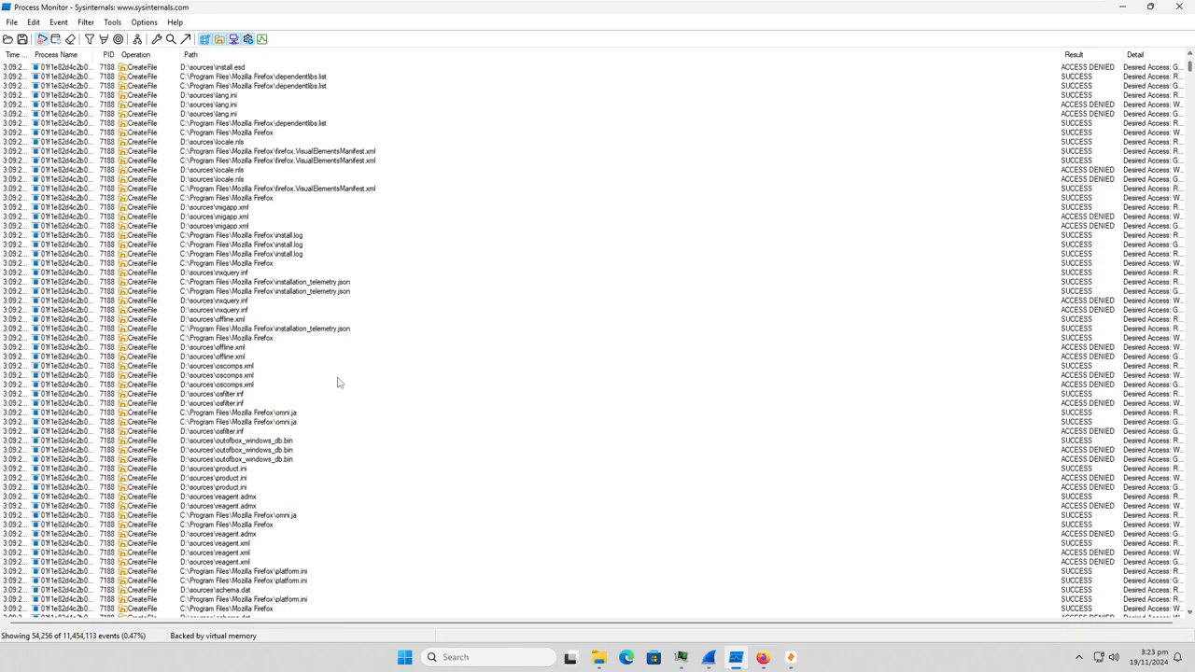
{"action": "scroll", "coordinate": [340, 378], "scroll_direction": "down", "scroll_amount": 20}
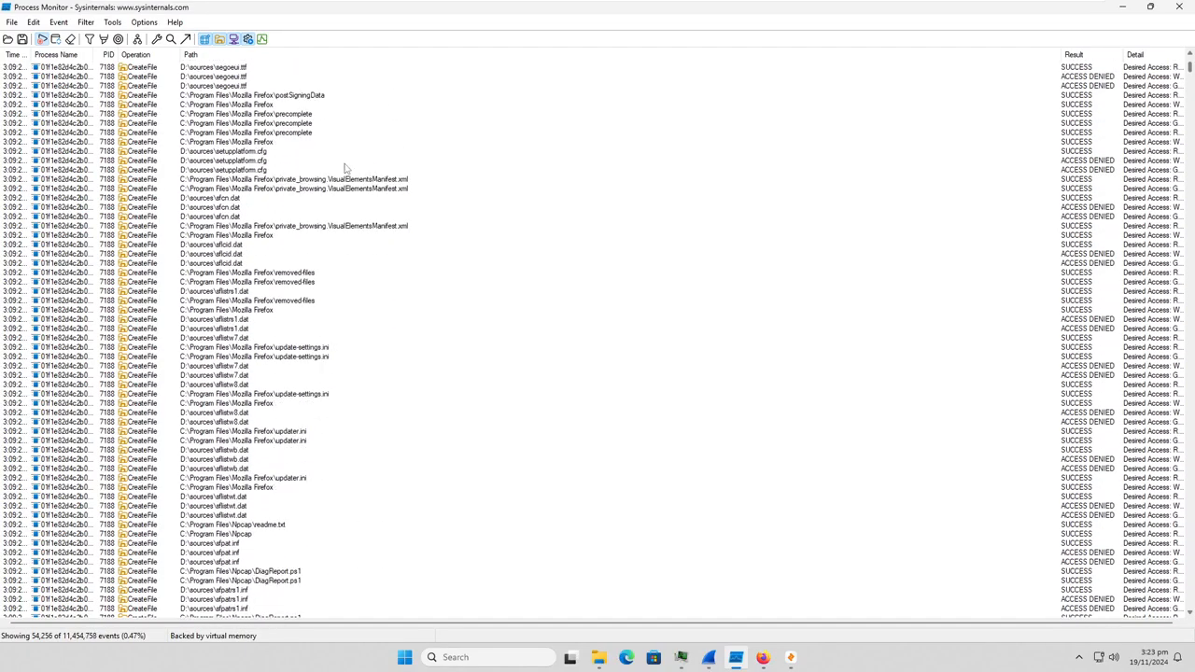
{"action": "scroll", "coordinate": [344, 168], "scroll_direction": "down", "scroll_amount": 20}
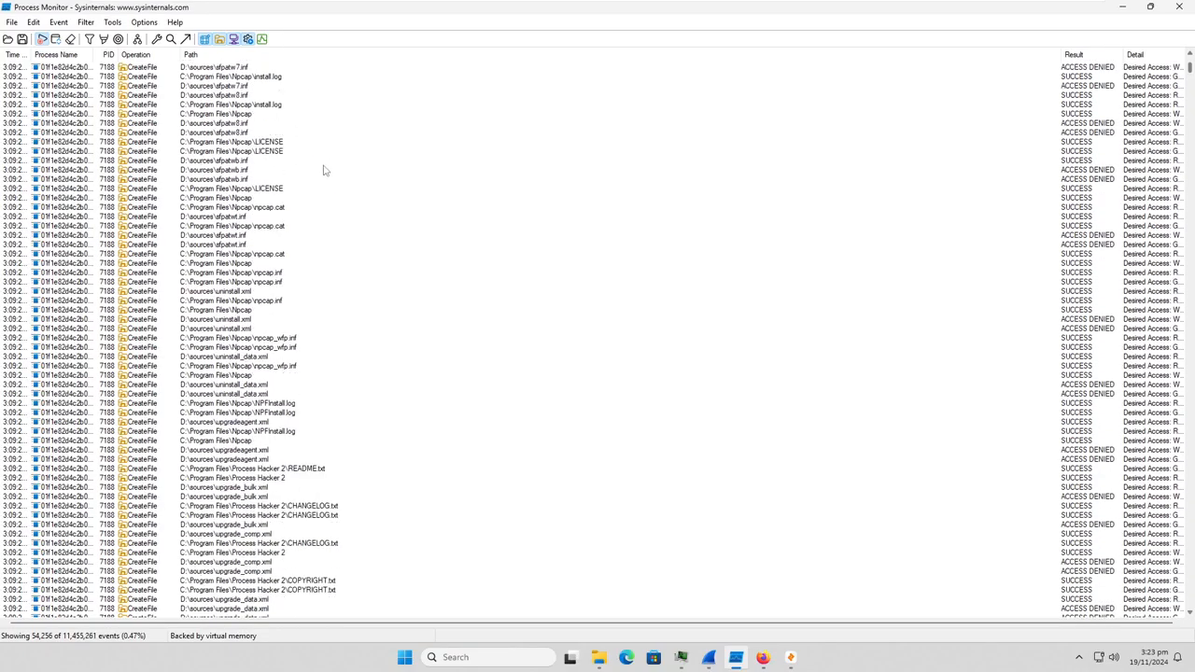
{"action": "scroll", "coordinate": [328, 168], "scroll_direction": "down", "scroll_amount": 2}
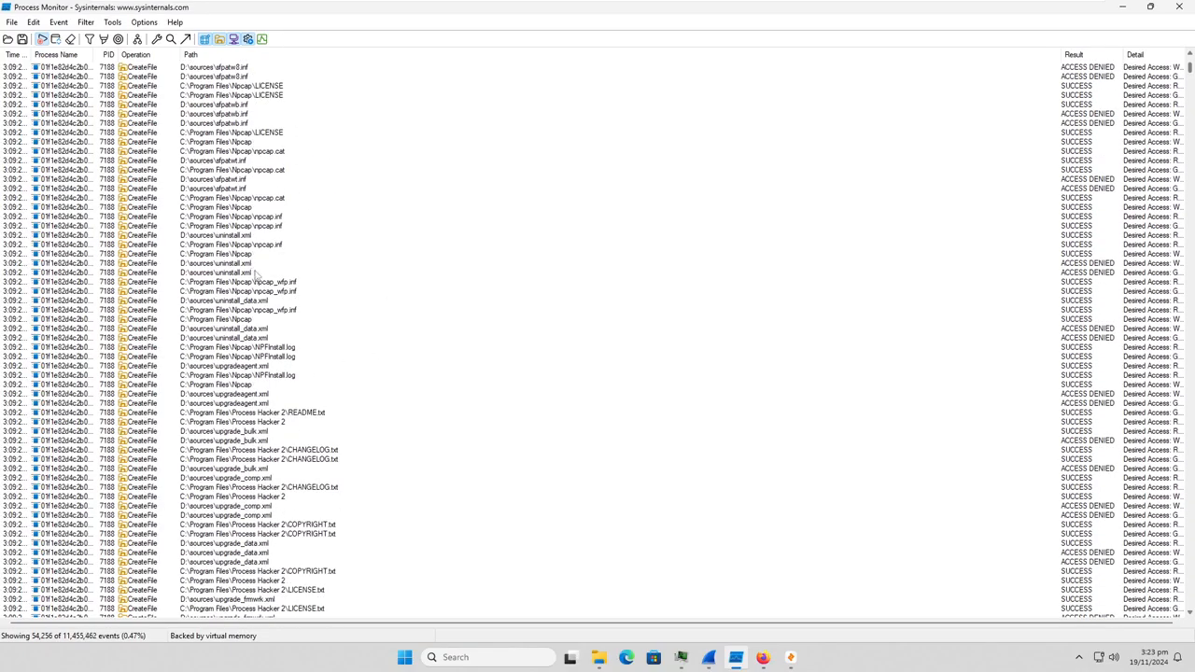
{"action": "left_click", "coordinate": [271, 238]}
{"action": "scroll", "coordinate": [272, 241], "scroll_direction": "down", "scroll_amount": 20}
{"action": "scroll", "coordinate": [271, 241], "scroll_direction": "down", "scroll_amount": 20}
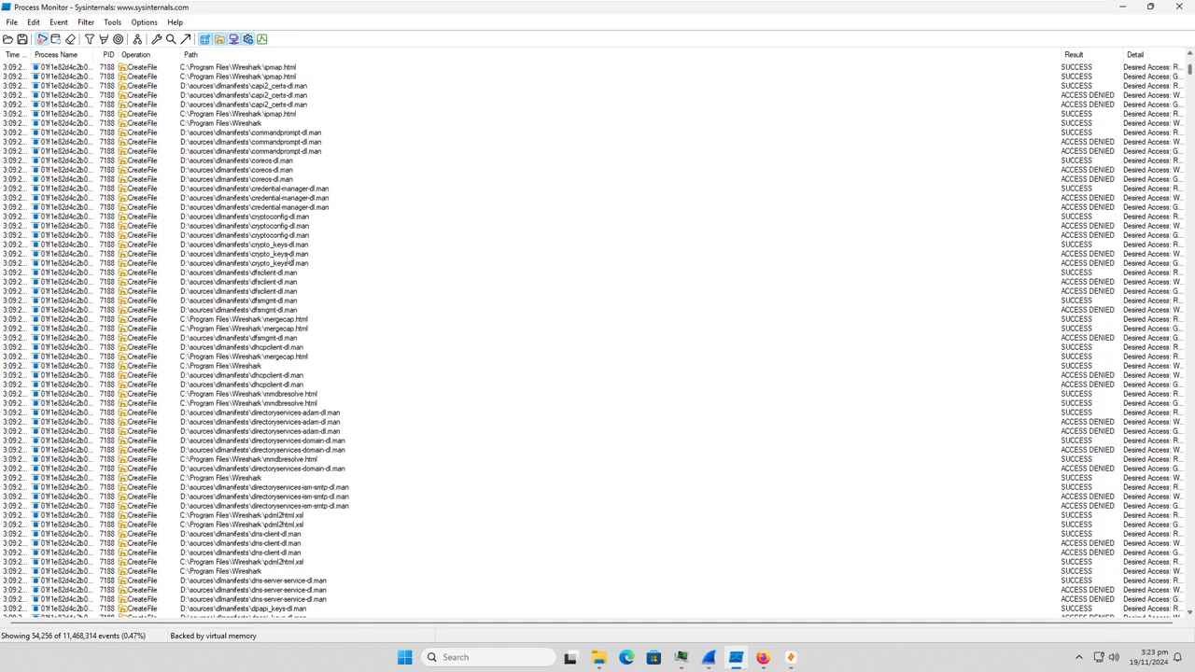
{"action": "scroll", "coordinate": [284, 271], "scroll_direction": "down", "scroll_amount": 20}
{"action": "scroll", "coordinate": [279, 295], "scroll_direction": "down", "scroll_amount": 20}
{"action": "scroll", "coordinate": [252, 345], "scroll_direction": "down", "scroll_amount": 20}
{"action": "scroll", "coordinate": [264, 356], "scroll_direction": "down", "scroll_amount": 13}
Step: Start a new Wireshark capture on Ethernet0 and bring up Firefox to generate network traffic
{"action": "left_click", "coordinate": [711, 656]}
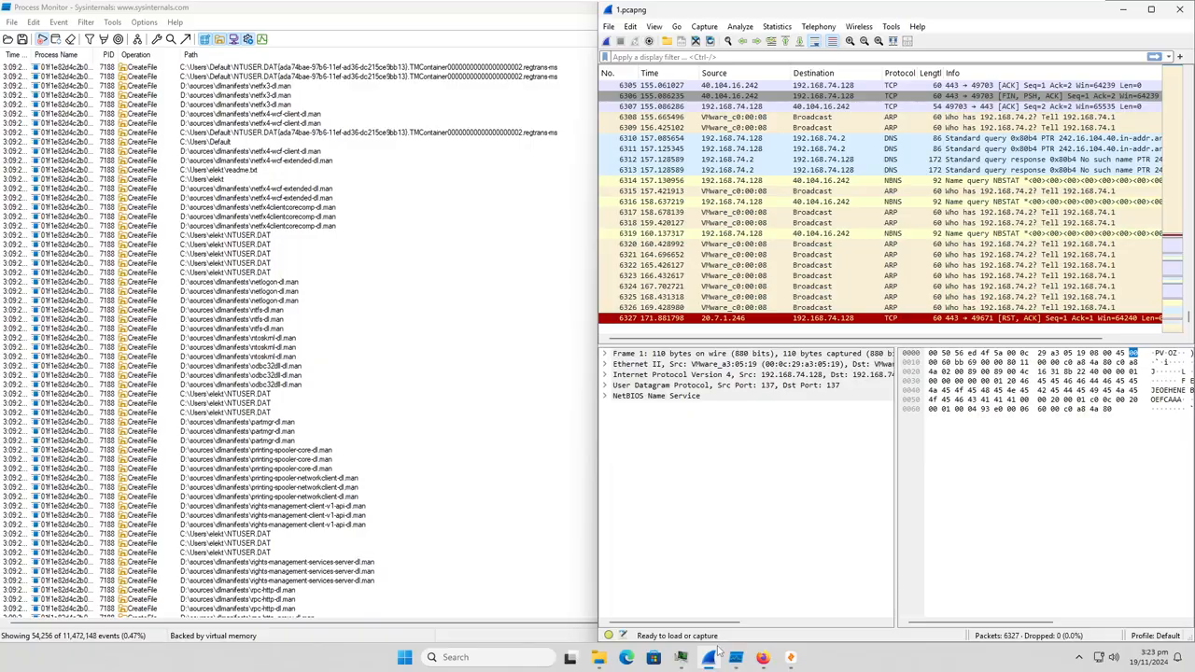
{"action": "left_click", "coordinate": [606, 41]}
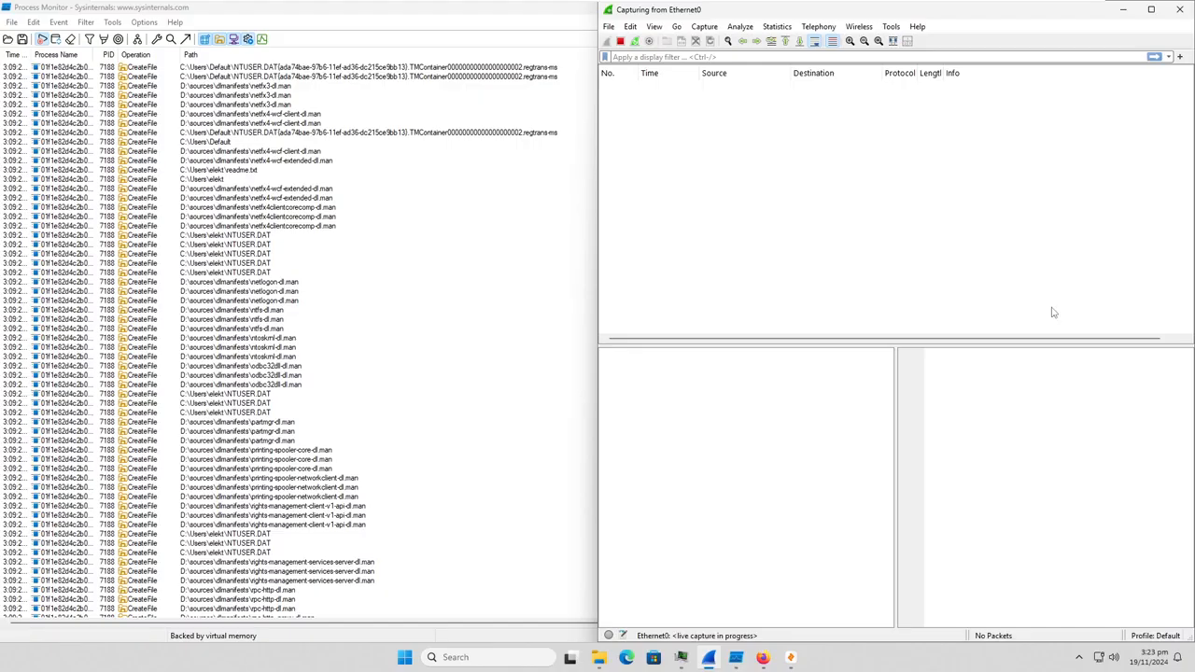
{"action": "left_click", "coordinate": [763, 657]}
{"action": "left_click", "coordinate": [444, 71]}
{"action": "left_click", "coordinate": [500, 28]}
Step: Return to Process Monitor and continue through the sample's file events, comparing the paths with their access results
{"action": "left_click", "coordinate": [734, 658]}
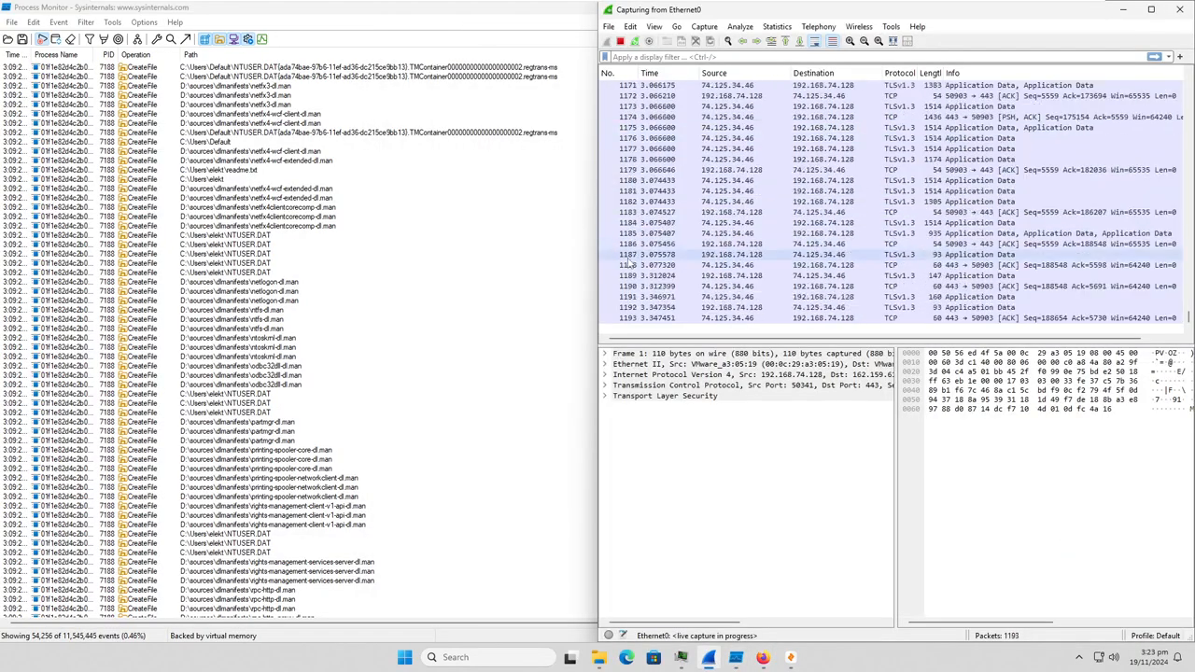
{"action": "left_click", "coordinate": [524, 281]}
{"action": "scroll", "coordinate": [460, 297], "scroll_direction": "down", "scroll_amount": 6}
{"action": "scroll", "coordinate": [461, 297], "scroll_direction": "down", "scroll_amount": 20}
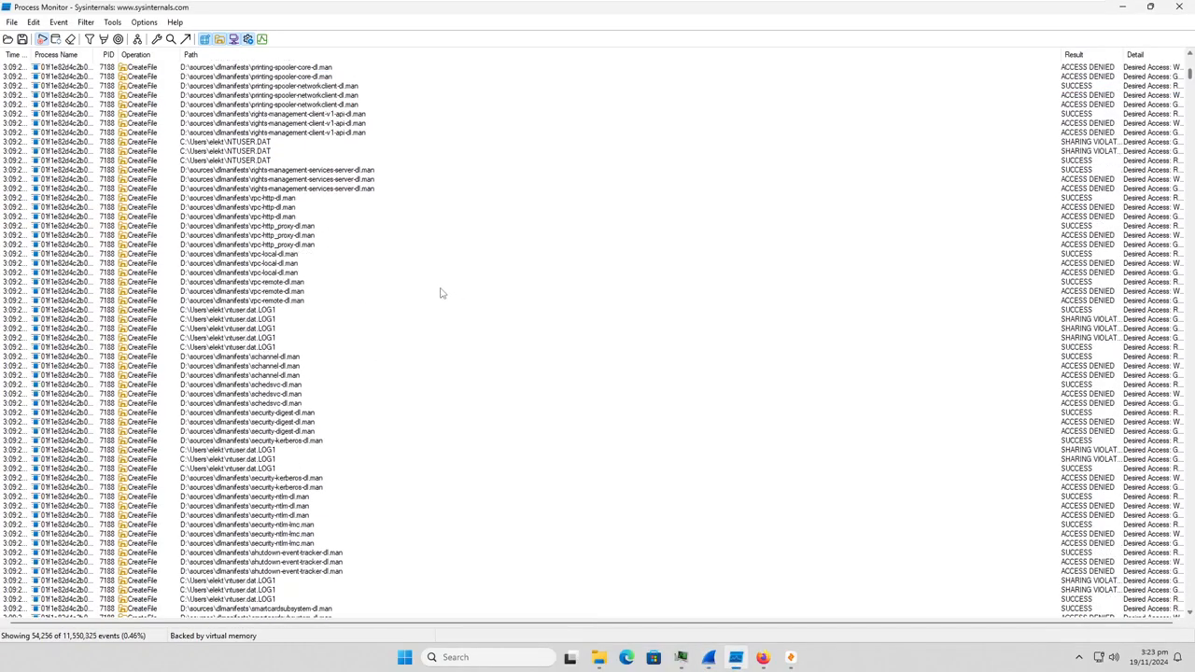
{"action": "scroll", "coordinate": [431, 316], "scroll_direction": "down", "scroll_amount": 20}
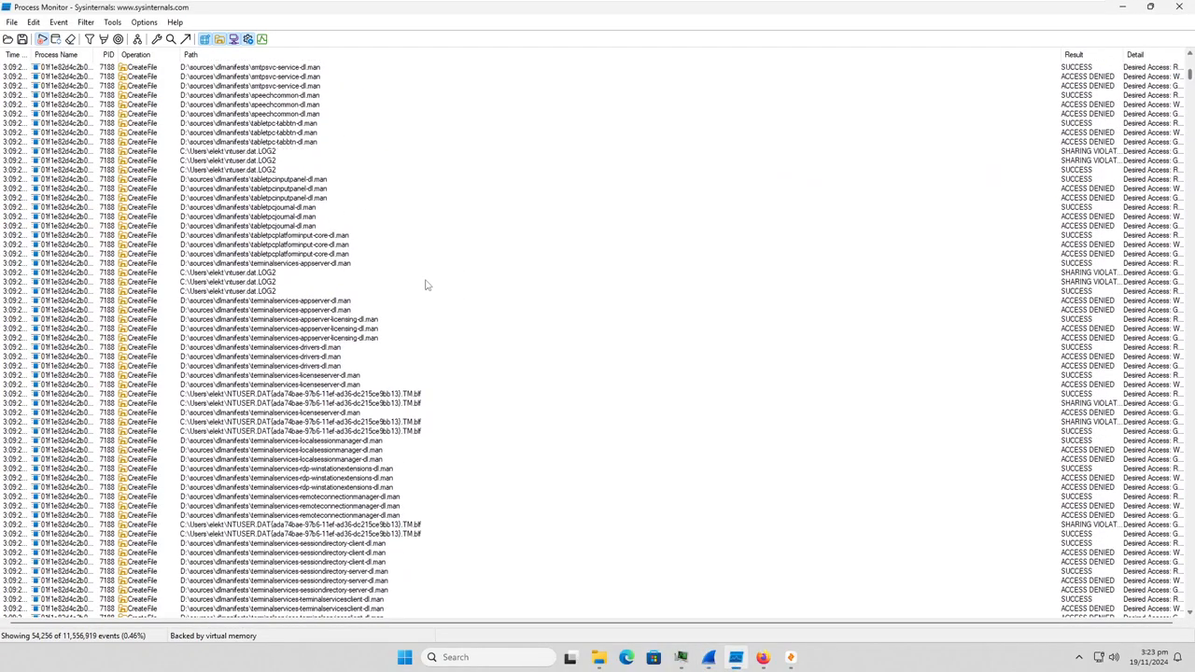
{"action": "scroll", "coordinate": [412, 343], "scroll_direction": "down", "scroll_amount": 15}
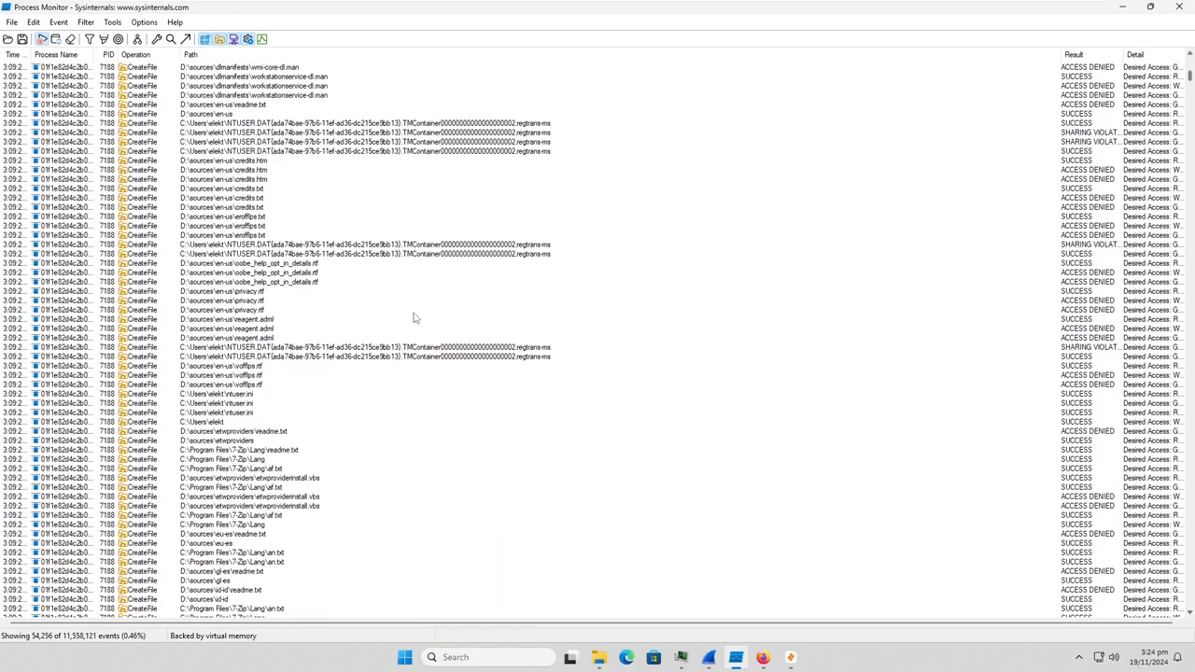
{"action": "scroll", "coordinate": [414, 317], "scroll_direction": "down", "scroll_amount": 5}
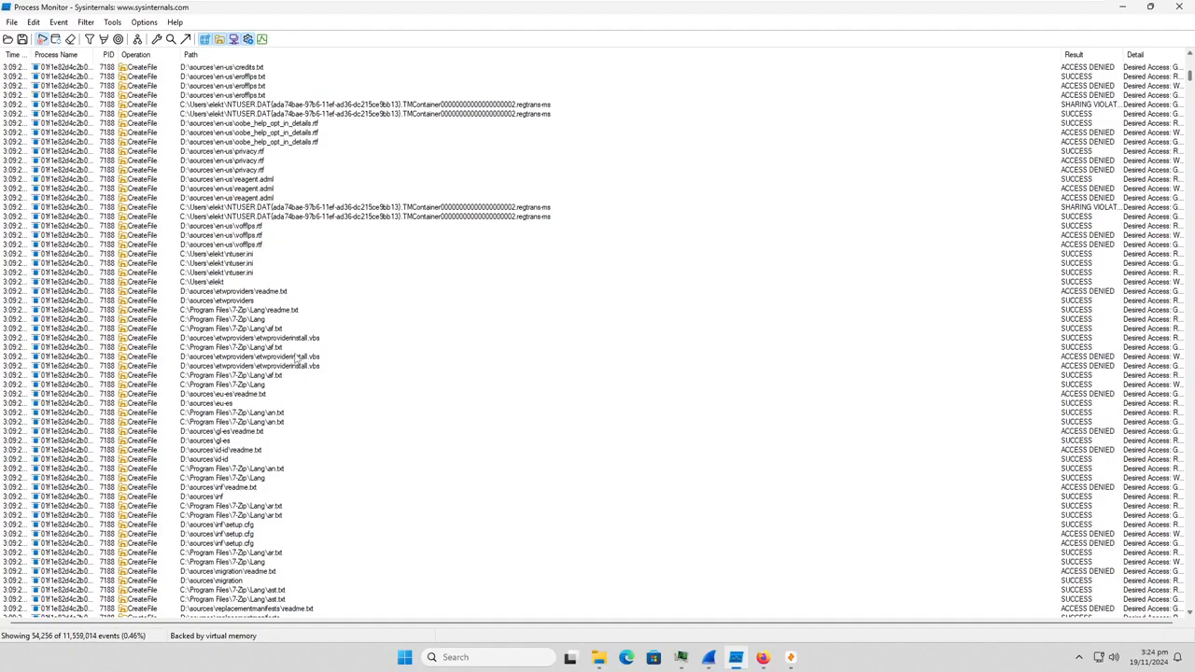
{"action": "scroll", "coordinate": [391, 425], "scroll_direction": "down", "scroll_amount": 3}
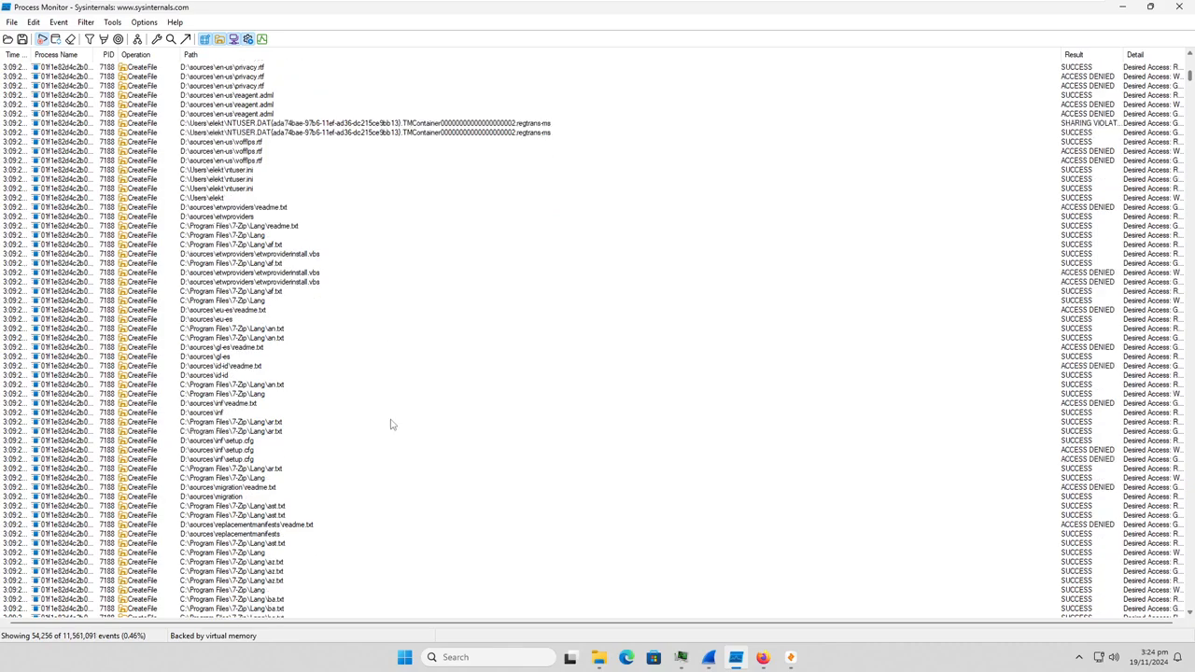
{"action": "scroll", "coordinate": [391, 425], "scroll_direction": "down", "scroll_amount": 20}
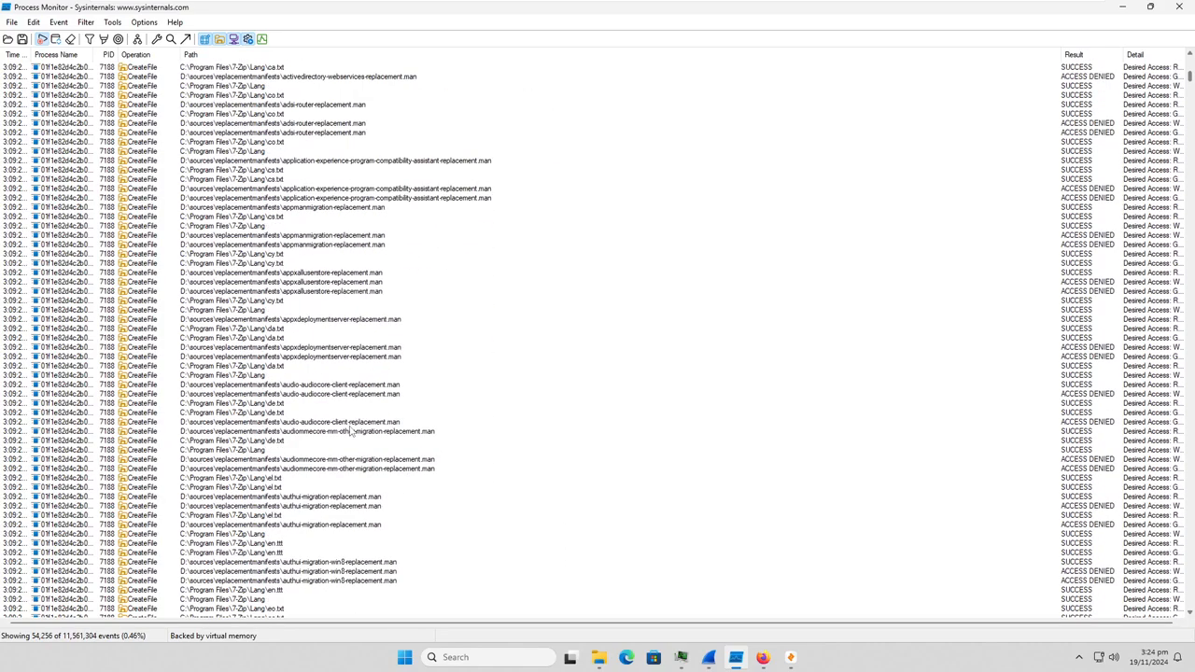
{"action": "scroll", "coordinate": [355, 432], "scroll_direction": "down", "scroll_amount": 15}
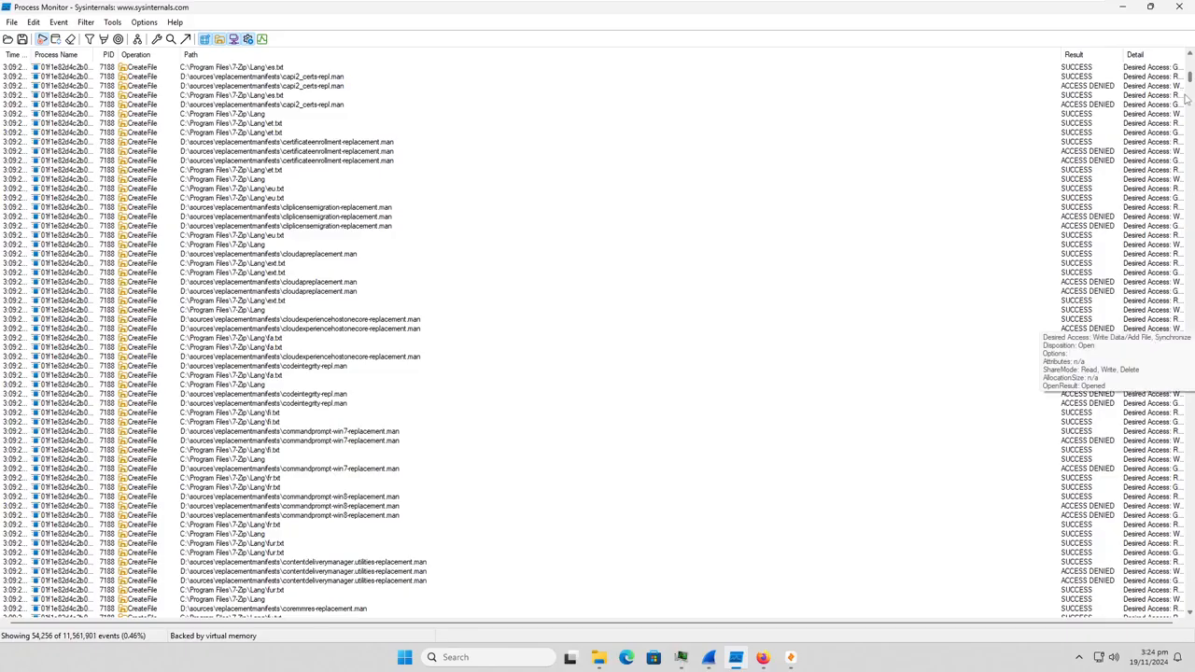
Step: Review the end of the Process Monitor event list and jump from the C:\Users\Public\icon.ico event to that file's location
{"action": "left_click_drag", "start_coordinate": [1190, 78], "coordinate": [1167, 626]}
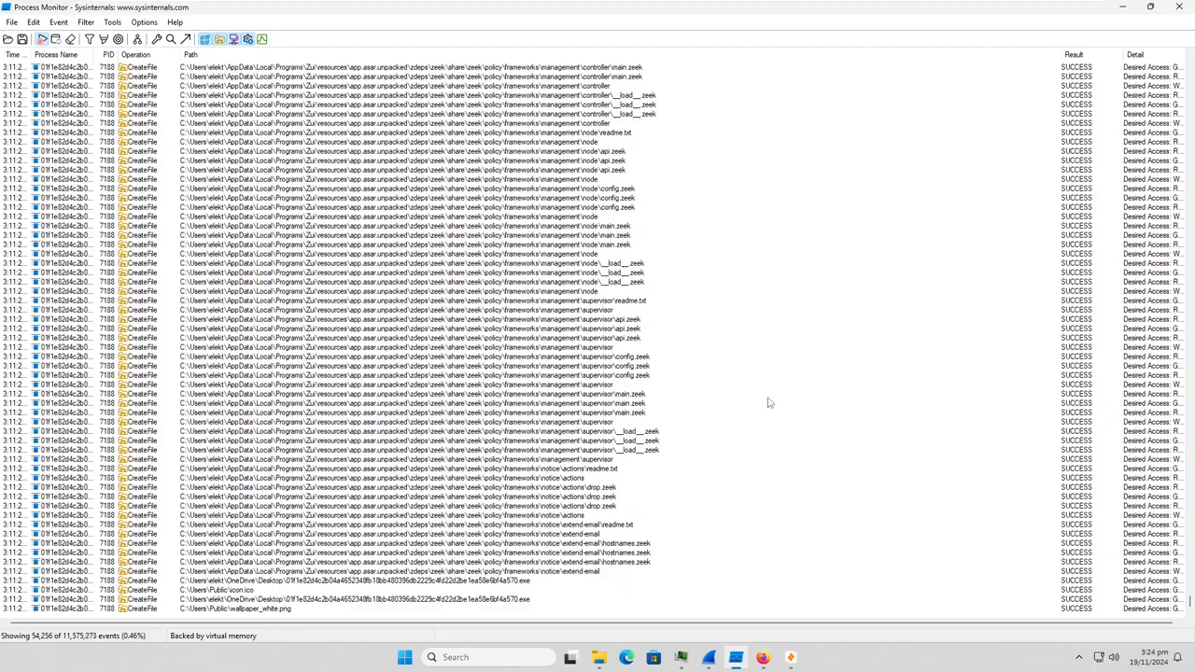
{"action": "scroll", "coordinate": [336, 369], "scroll_direction": "up", "scroll_amount": 20}
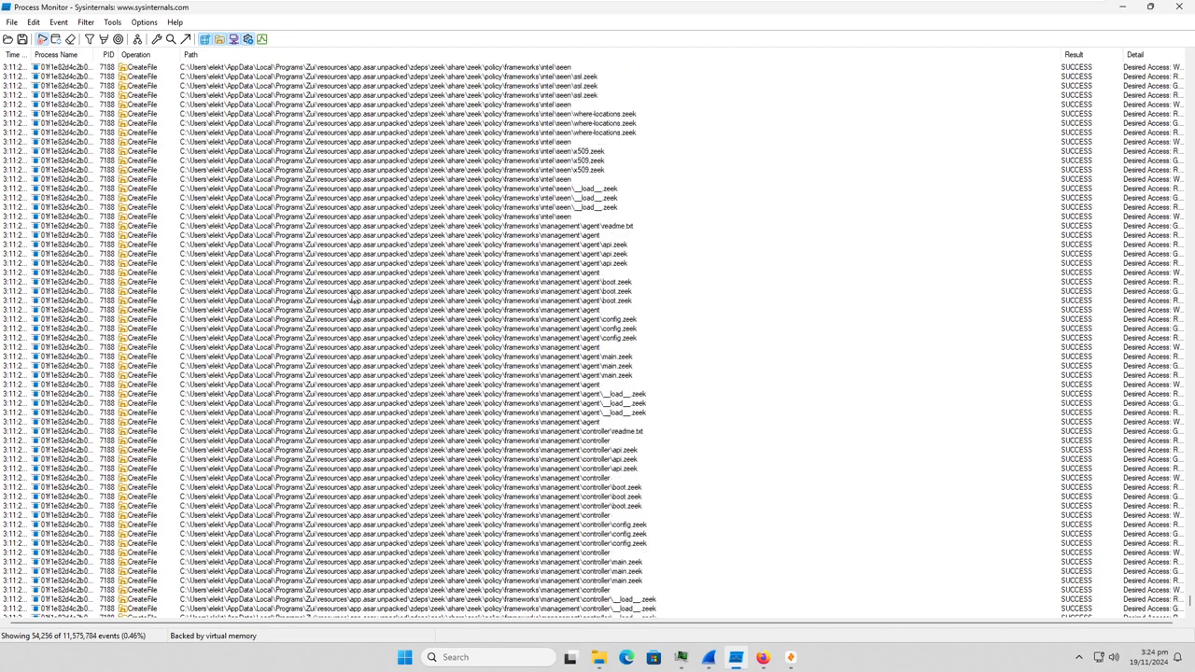
{"action": "scroll", "coordinate": [310, 111], "scroll_direction": "up", "scroll_amount": 12}
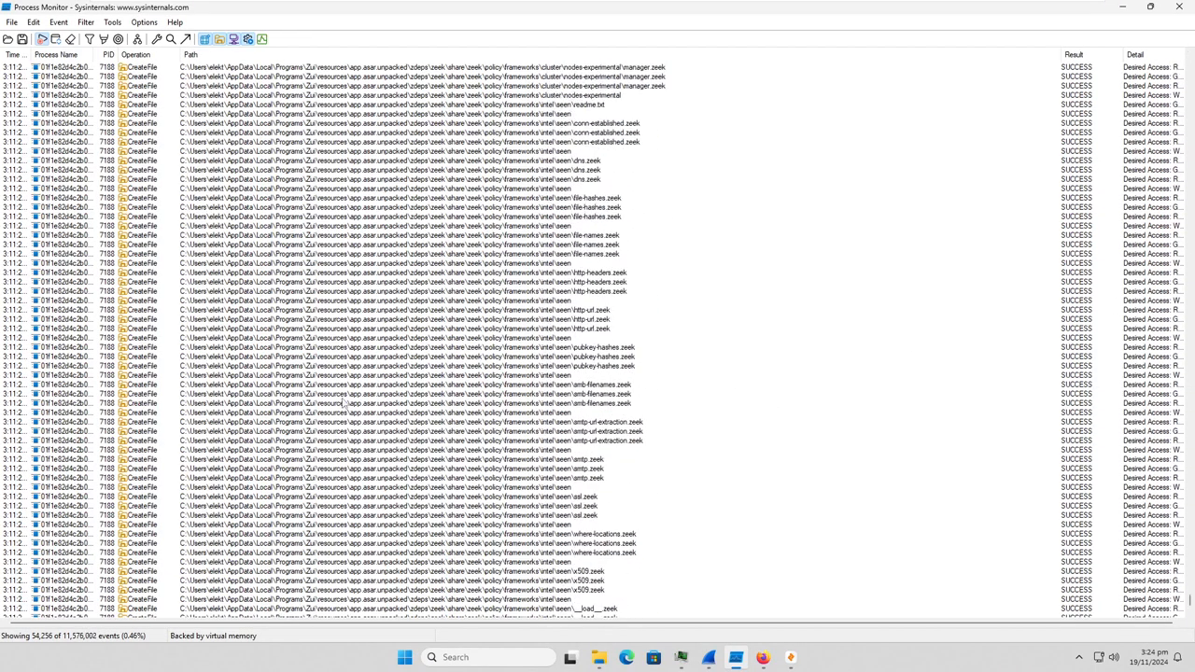
{"action": "scroll", "coordinate": [291, 425], "scroll_direction": "down", "scroll_amount": 16}
{"action": "scroll", "coordinate": [292, 424], "scroll_direction": "down", "scroll_amount": 17}
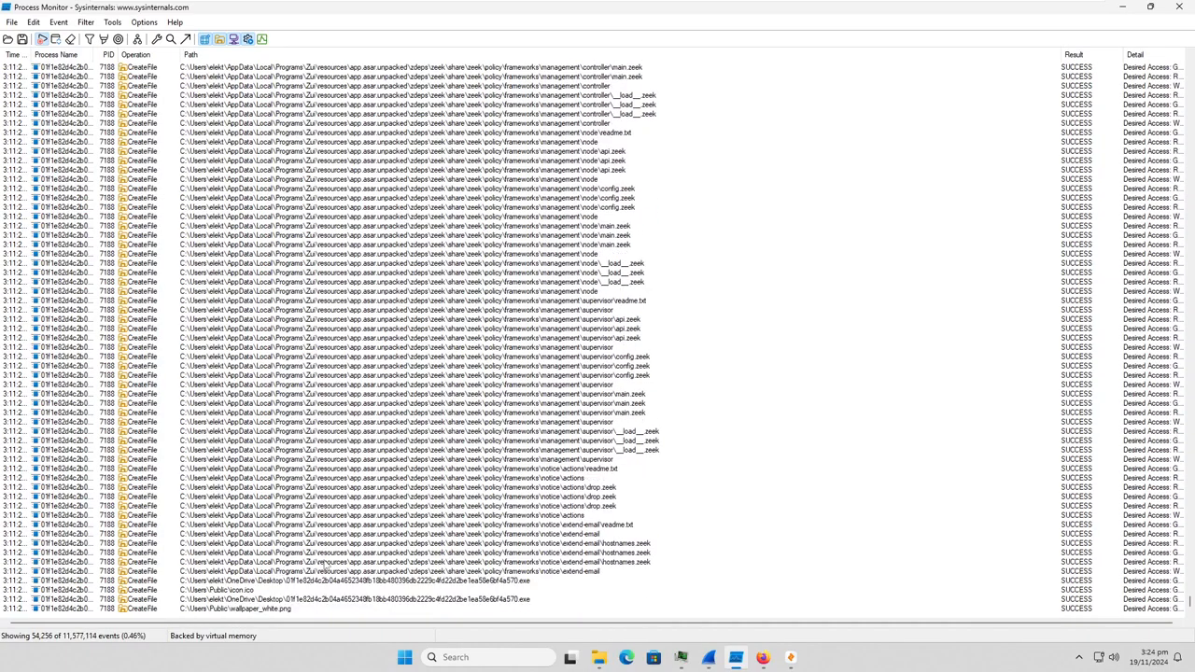
{"action": "left_click", "coordinate": [333, 582]}
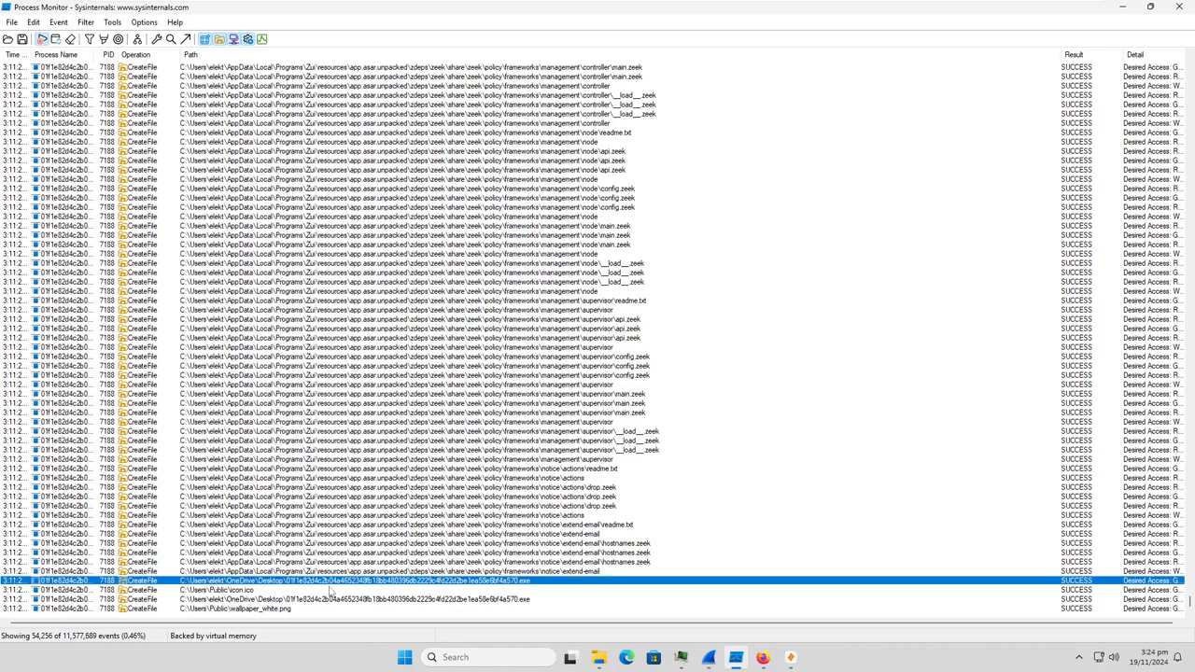
{"action": "right_click", "coordinate": [268, 591]}
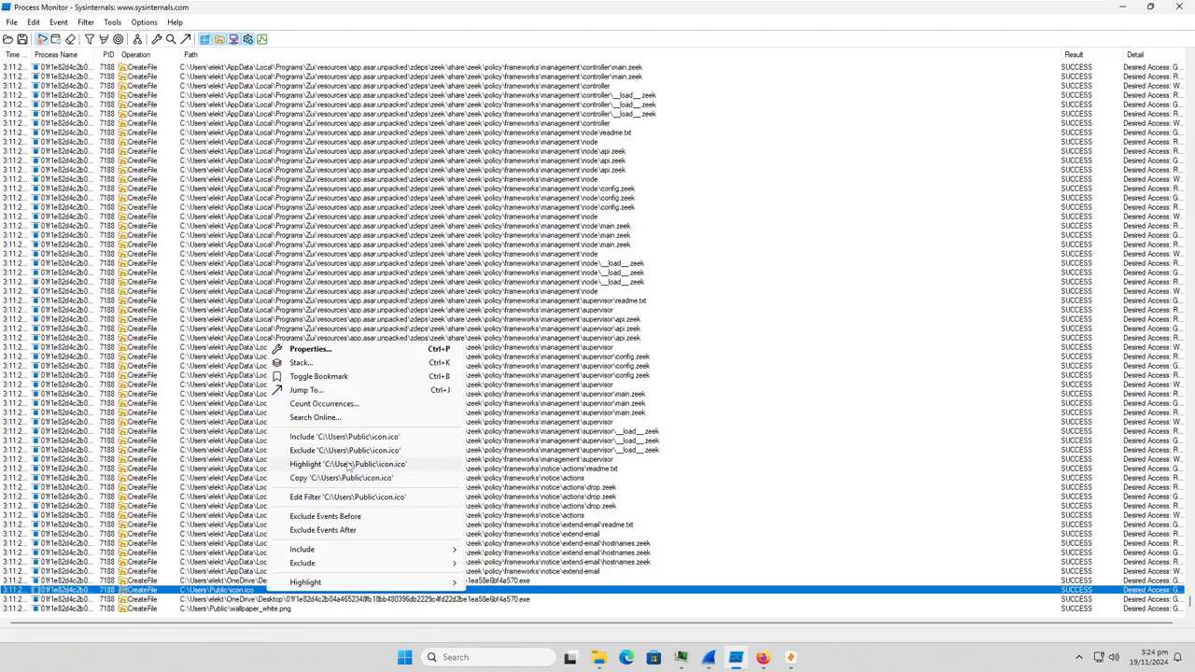
{"action": "left_click", "coordinate": [324, 391]}
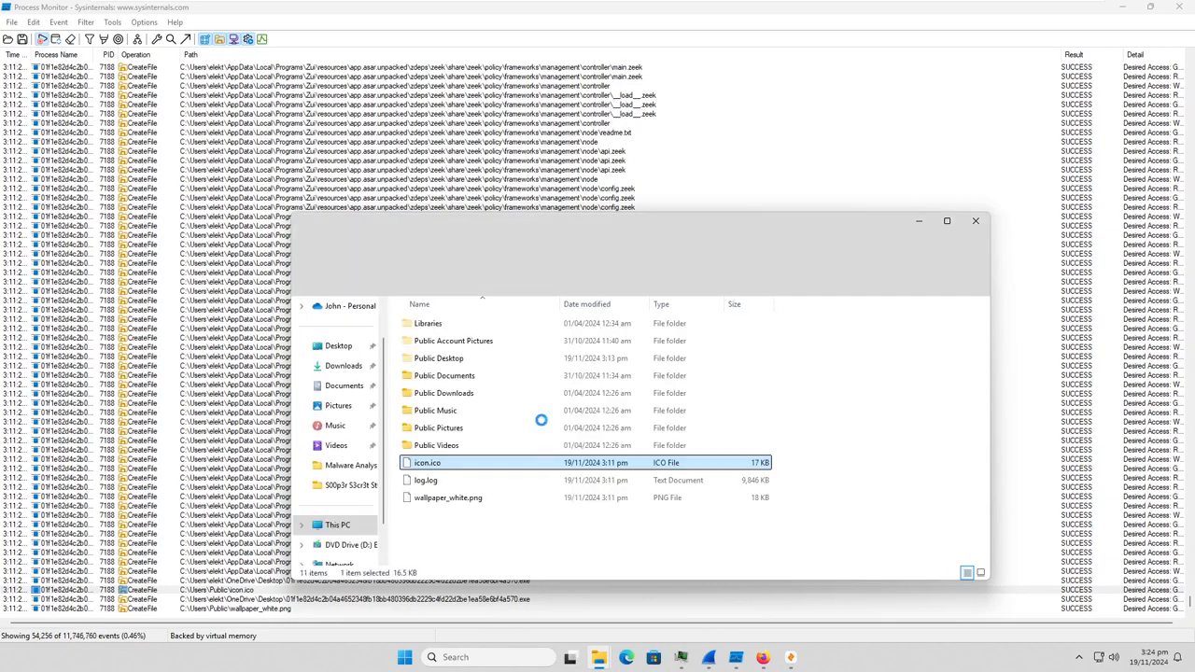
Step: View icon.ico and wallpaper_white.png from the Public folder and move the wallpaper image beside the icon for comparison
{"action": "double_click", "coordinate": [466, 469]}
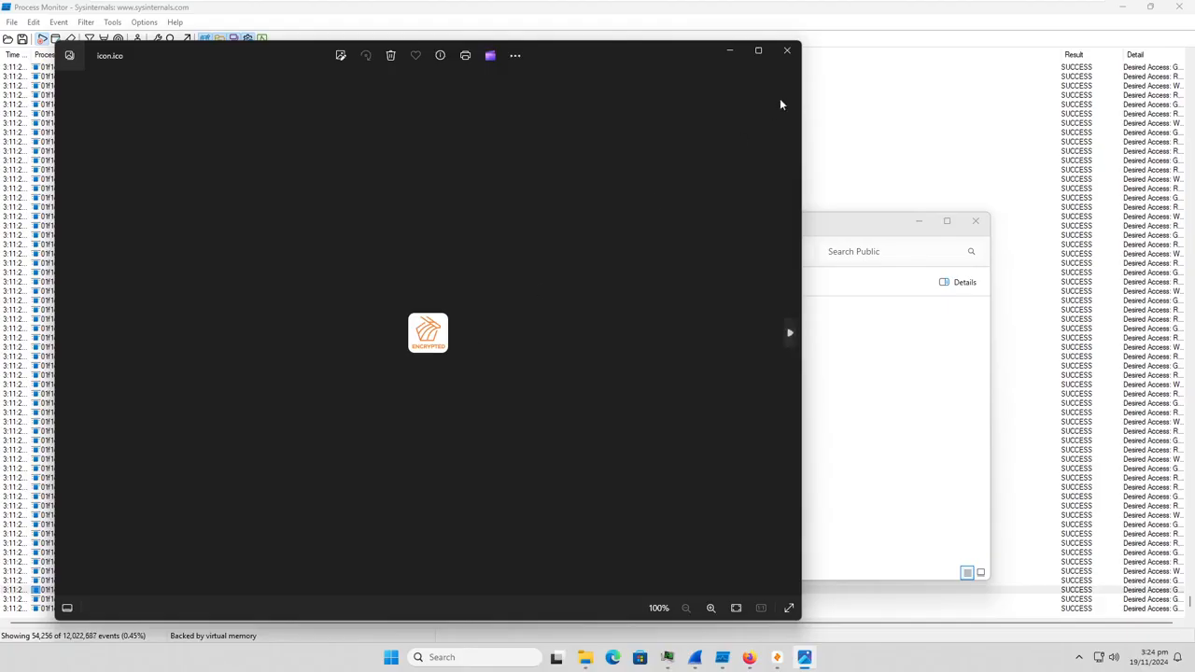
{"action": "left_click", "coordinate": [740, 59]}
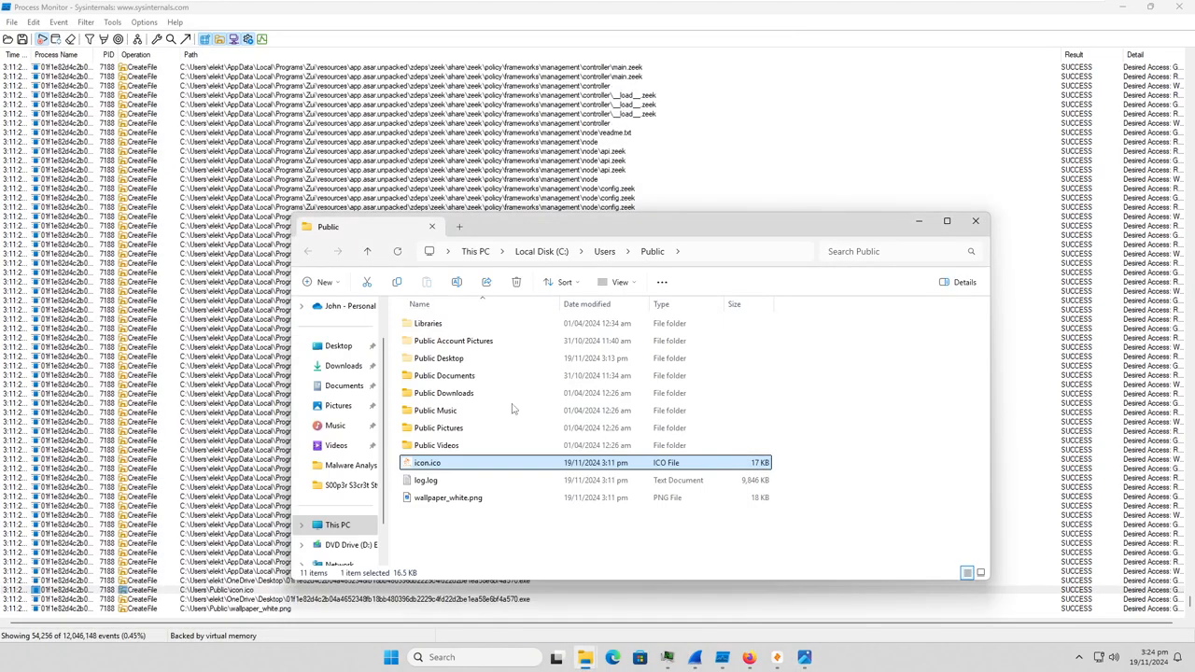
{"action": "double_click", "coordinate": [487, 500]}
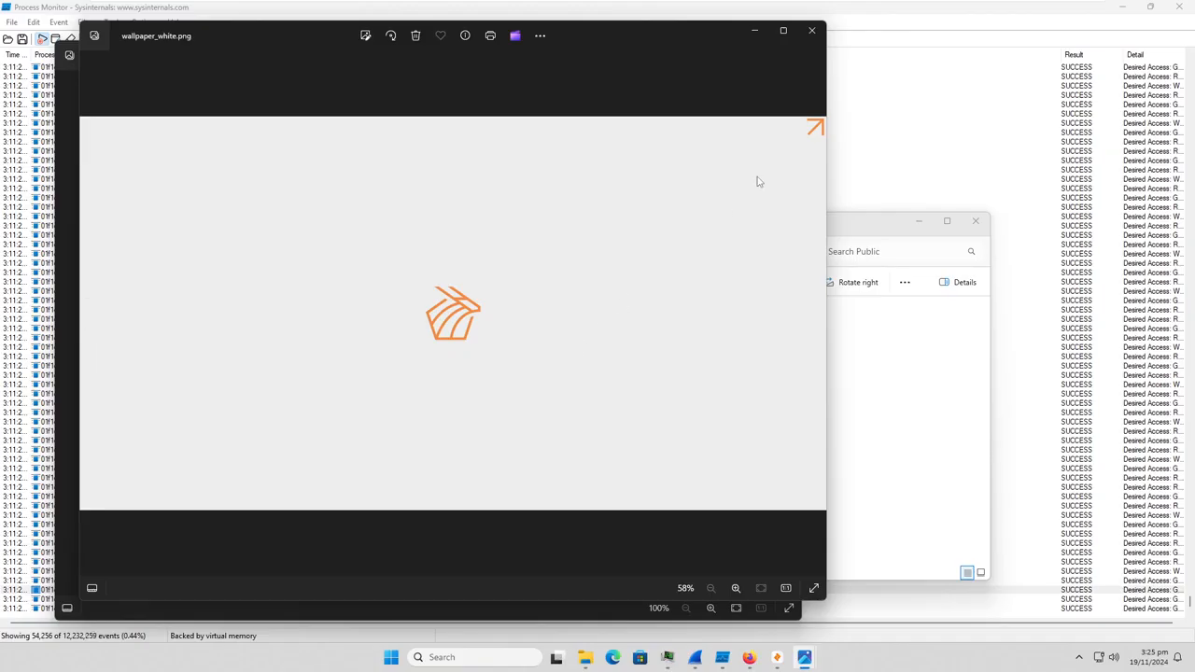
{"action": "left_click_drag", "start_coordinate": [719, 38], "coordinate": [1087, 57]}
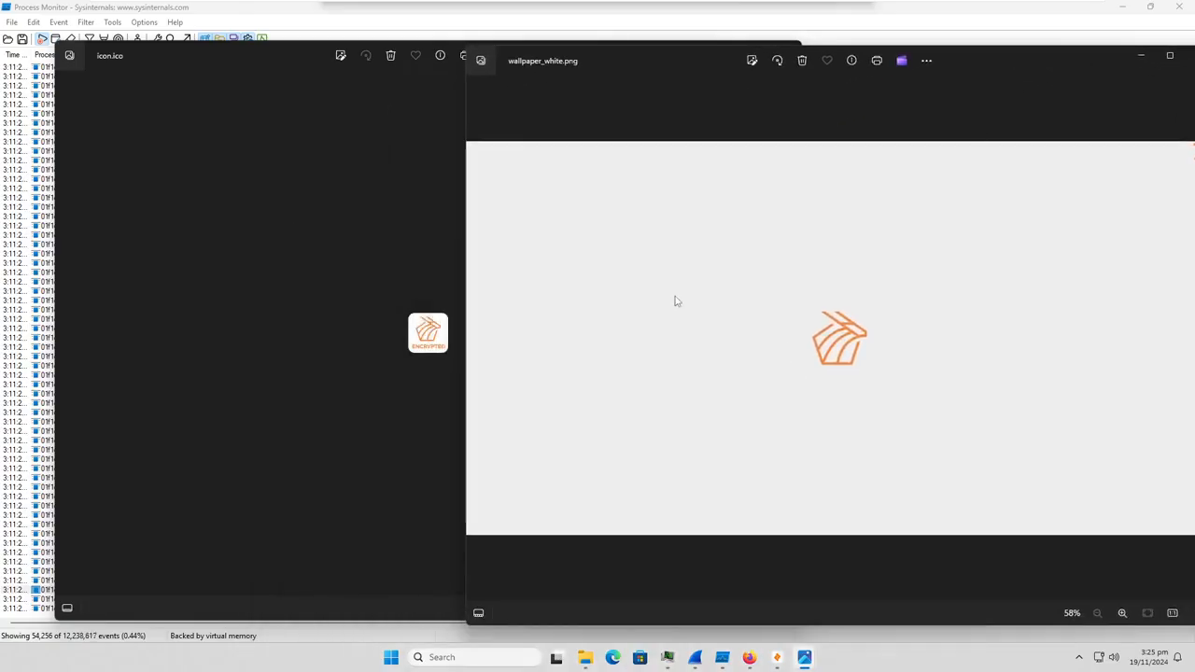
Step: Close the wallpaper and icon image viewers and the Public folder, and minimize Process Monitor
{"action": "left_click_drag", "start_coordinate": [988, 73], "coordinate": [696, 85]}
{"action": "left_click", "coordinate": [911, 70]}
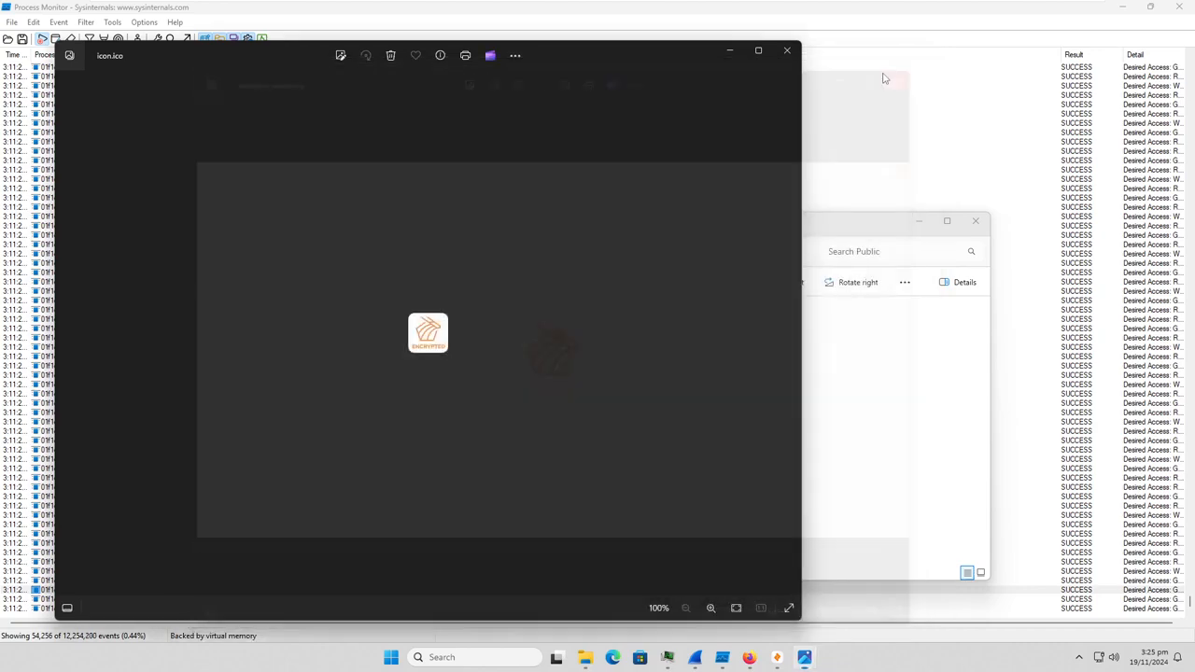
{"action": "left_click", "coordinate": [793, 54]}
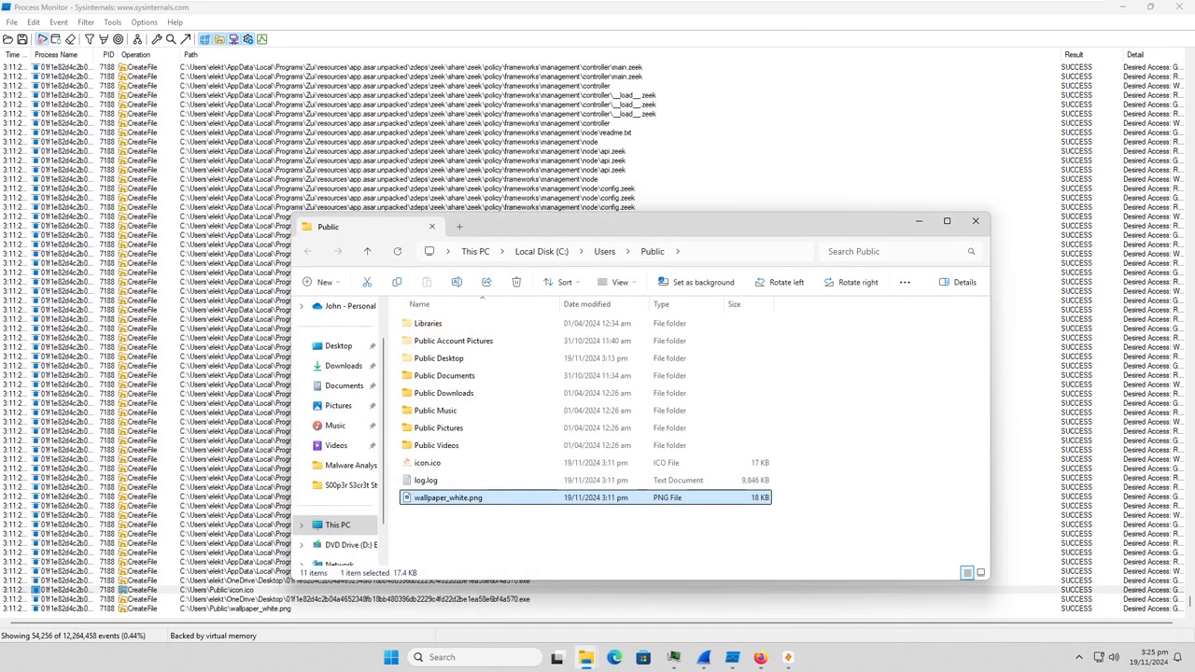
{"action": "left_click", "coordinate": [978, 223]}
{"action": "left_click", "coordinate": [1125, 9]}
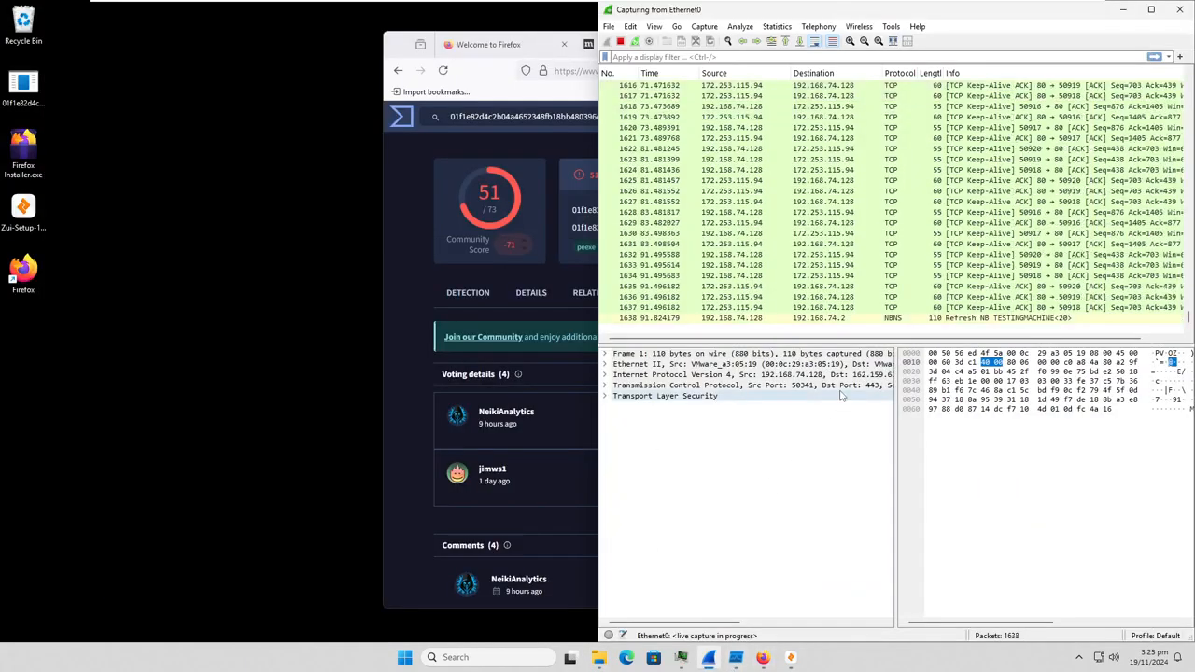
Step: Switch to Zui and import the capture file 1.pcapng as a new pool
{"action": "left_click", "coordinate": [790, 657]}
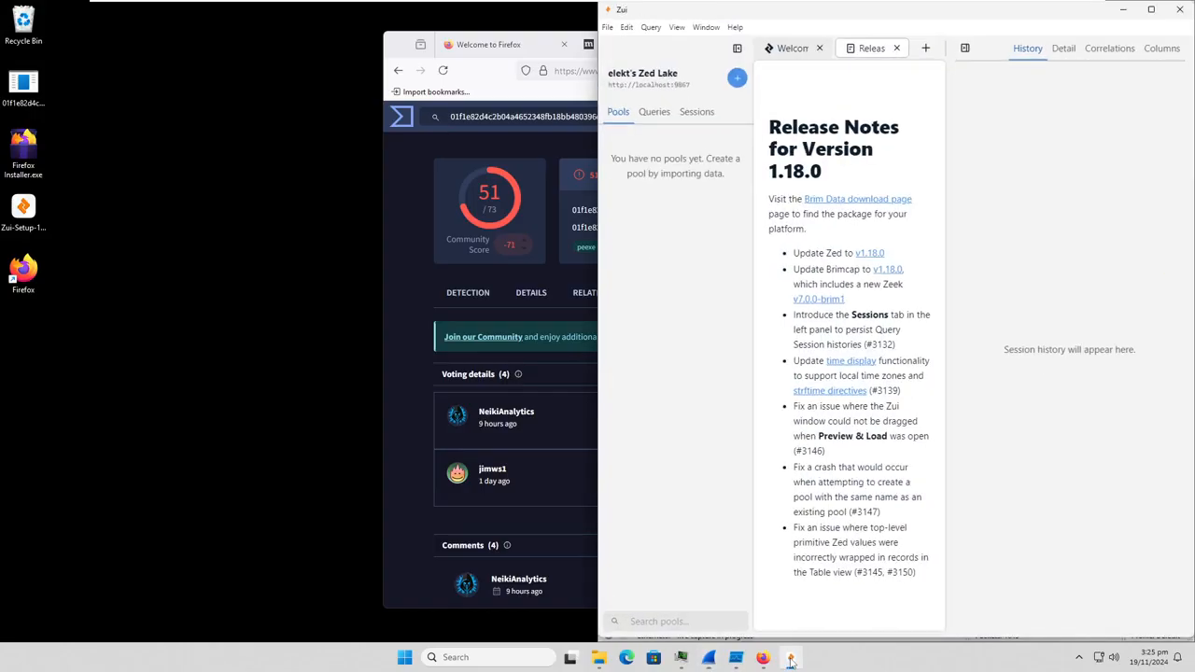
{"action": "left_click", "coordinate": [737, 78]}
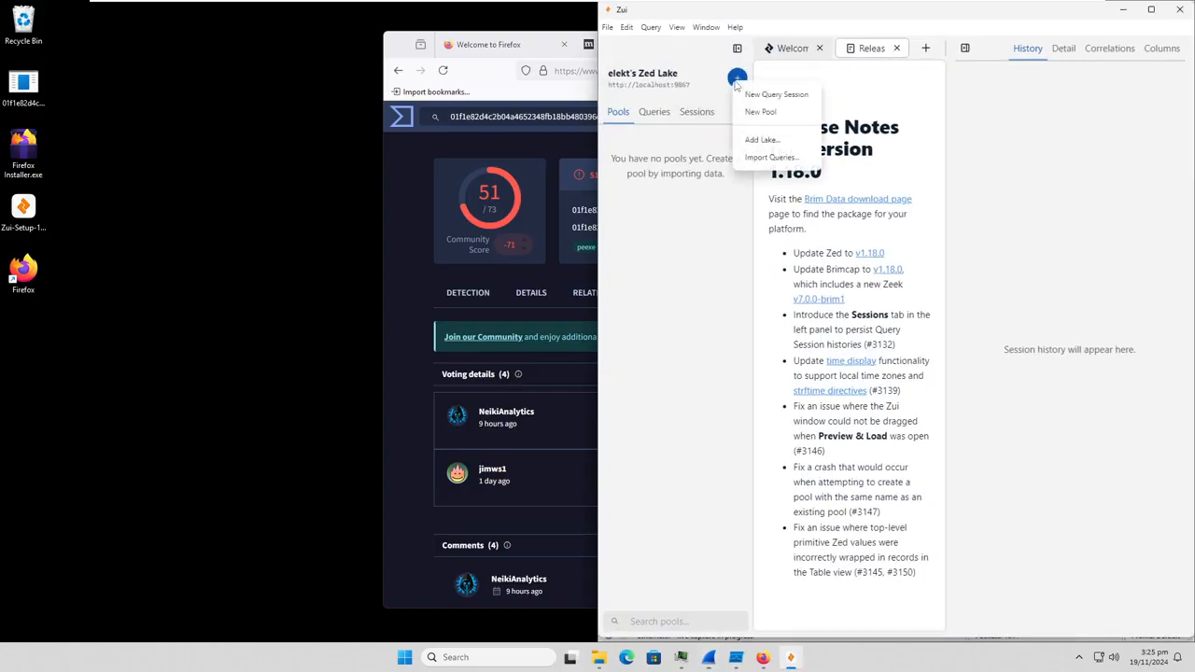
{"action": "left_click", "coordinate": [789, 48]}
{"action": "left_click", "coordinate": [893, 405]}
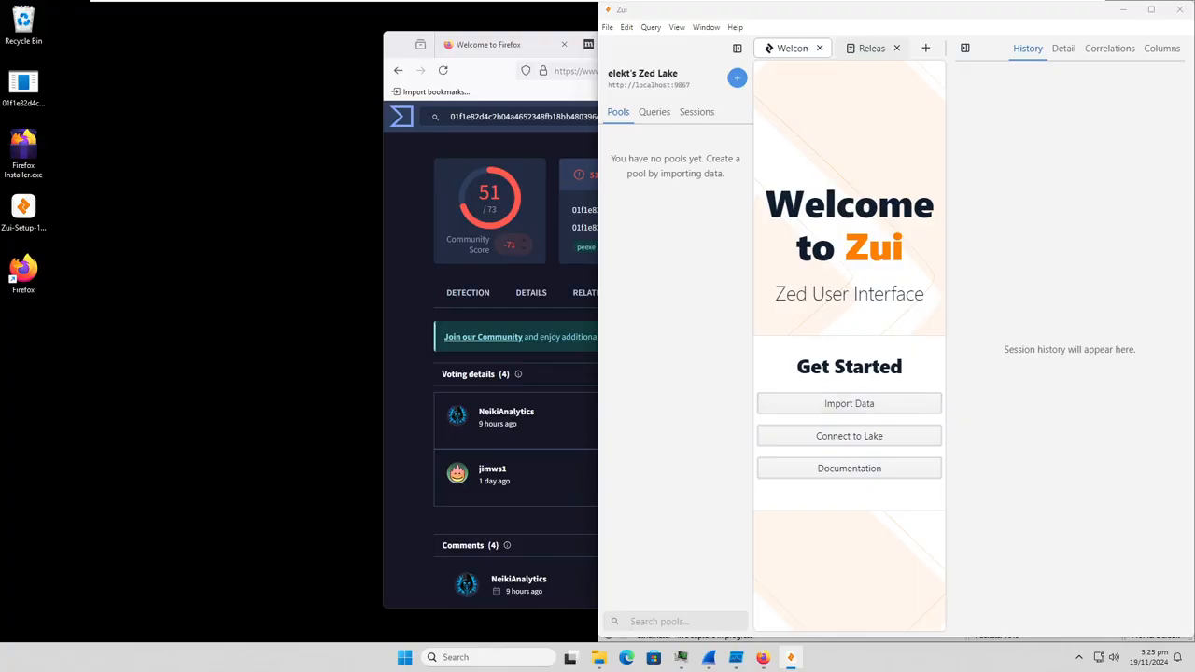
{"action": "left_click", "coordinate": [56, 206]}
{"action": "double_click", "coordinate": [142, 104]}
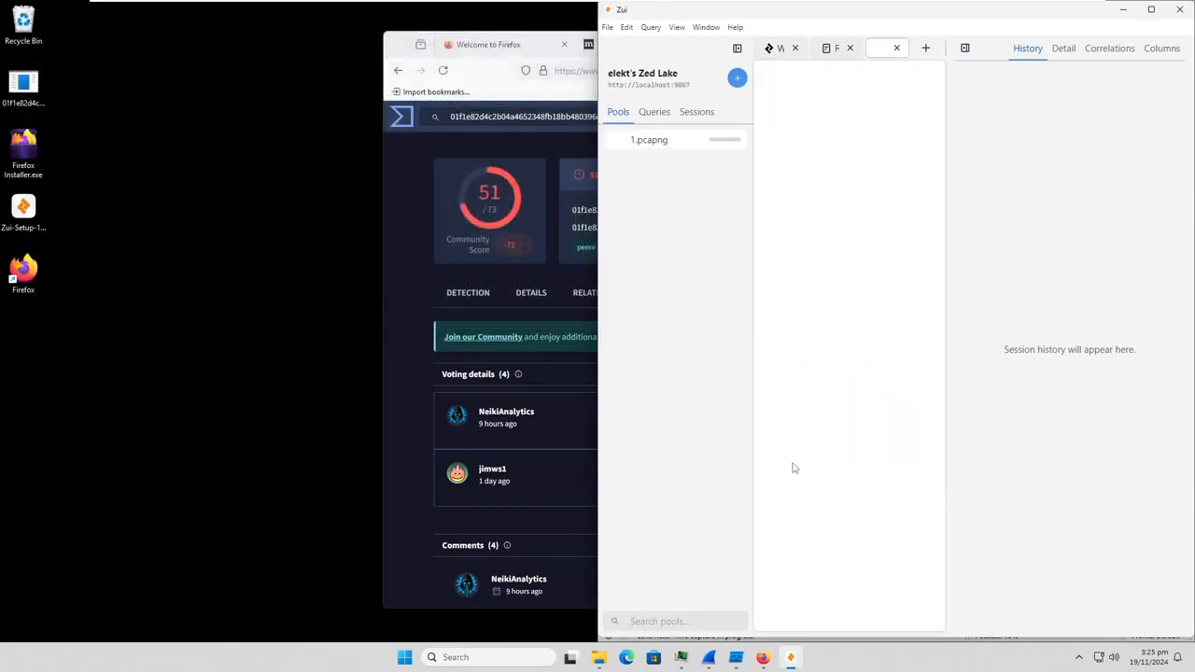
Step: Minimize Zui, revisit the sample's VirusTotal community page in Firefox, and minimize the browser
{"action": "left_click", "coordinate": [1124, 12]}
{"action": "left_click", "coordinate": [496, 85]}
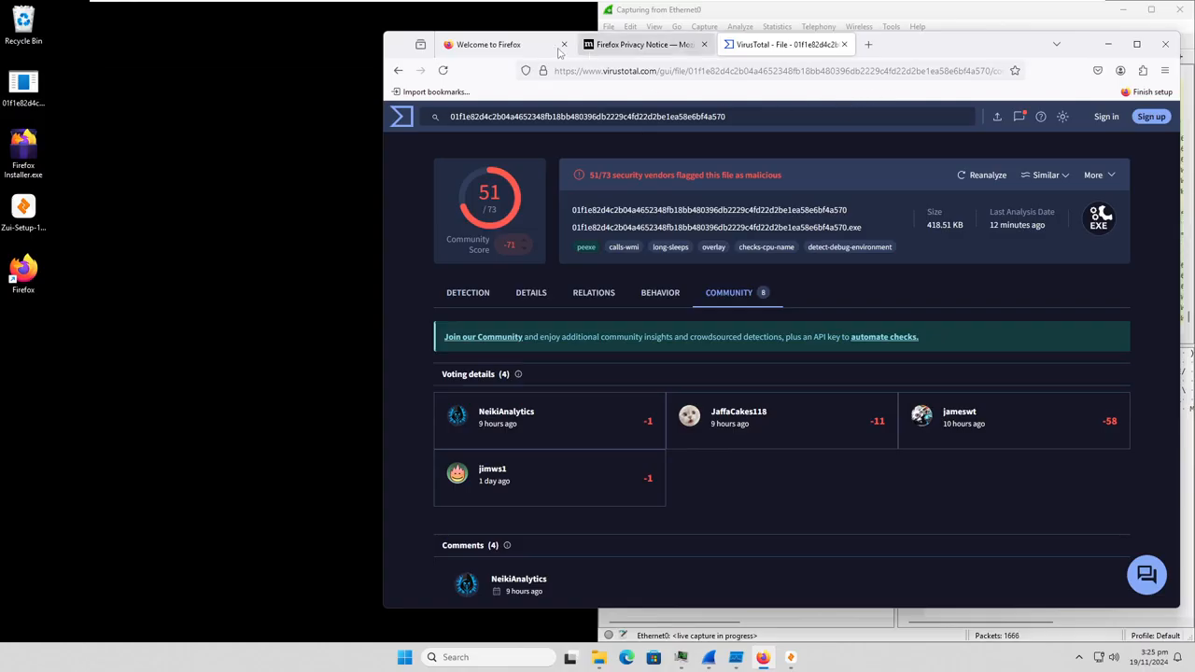
{"action": "mouse_move", "coordinate": [514, 53]}
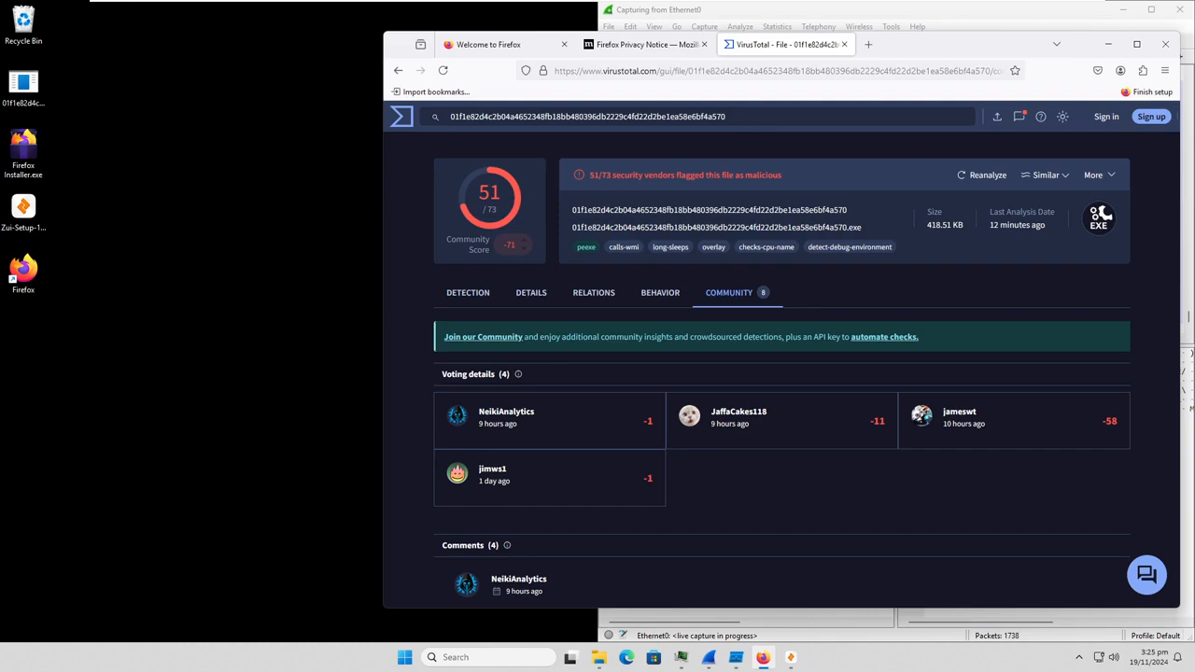
{"action": "left_click", "coordinate": [1108, 44]}
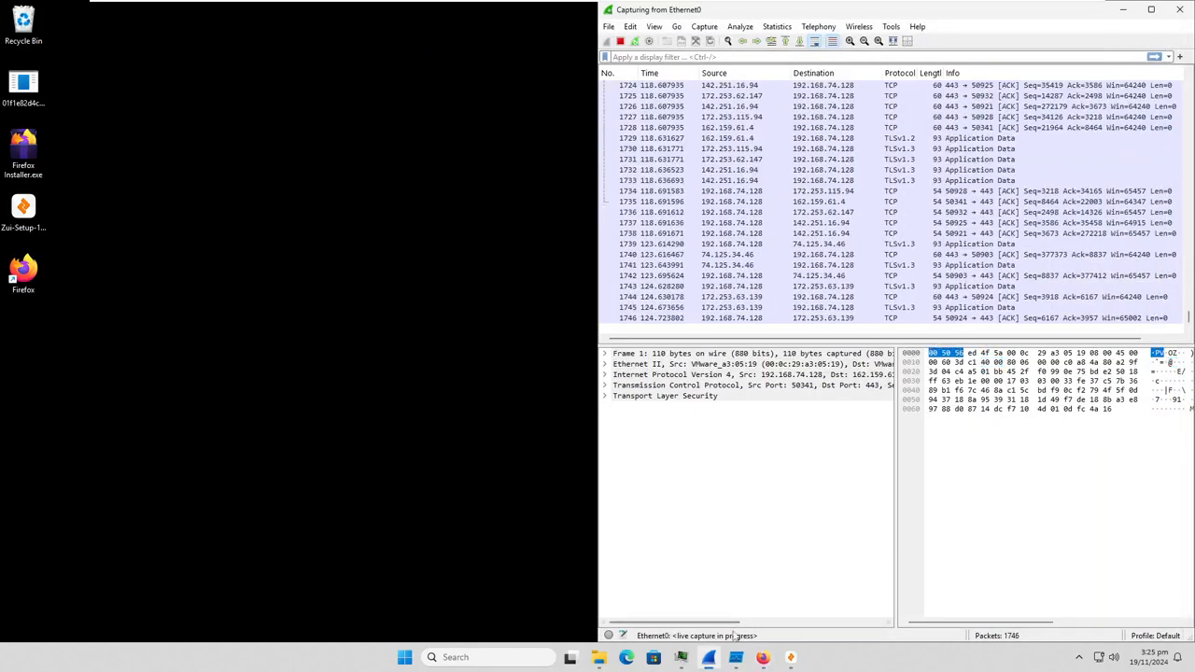
Step: Inspect the running processes in Process Hacker, collapsing the Zui.exe and firefox.exe trees and checking the explorer.exe entries
{"action": "left_click", "coordinate": [680, 657]}
{"action": "scroll", "coordinate": [742, 464], "scroll_direction": "down", "scroll_amount": 6}
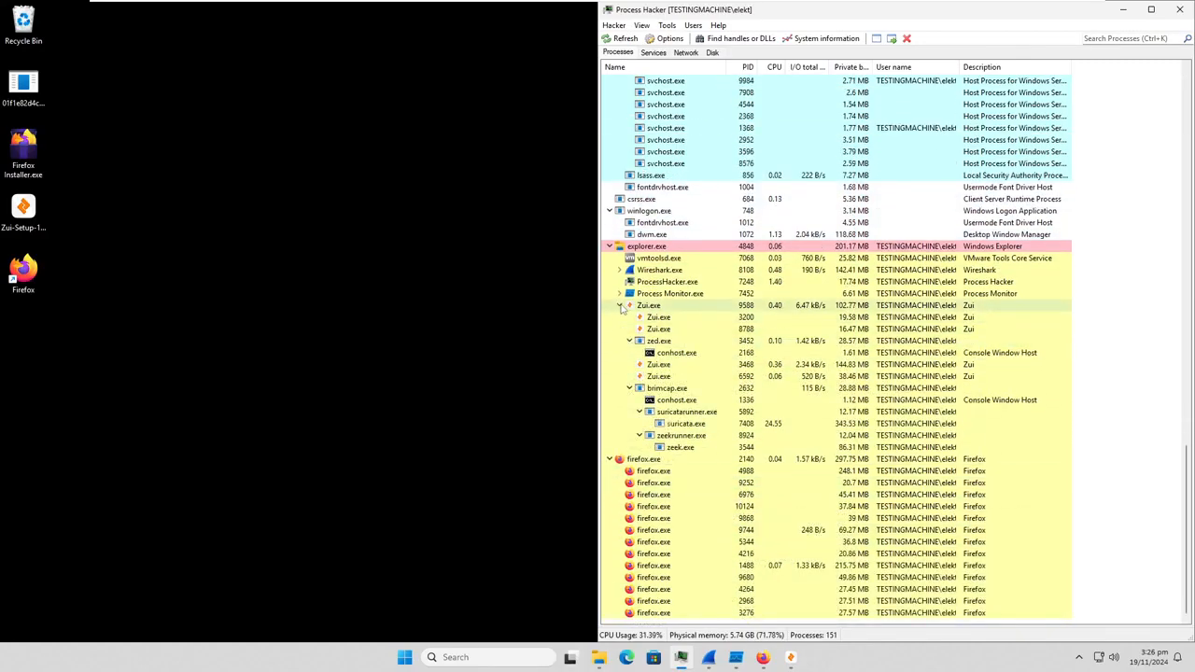
{"action": "left_click", "coordinate": [619, 306]}
{"action": "left_click", "coordinate": [608, 459]}
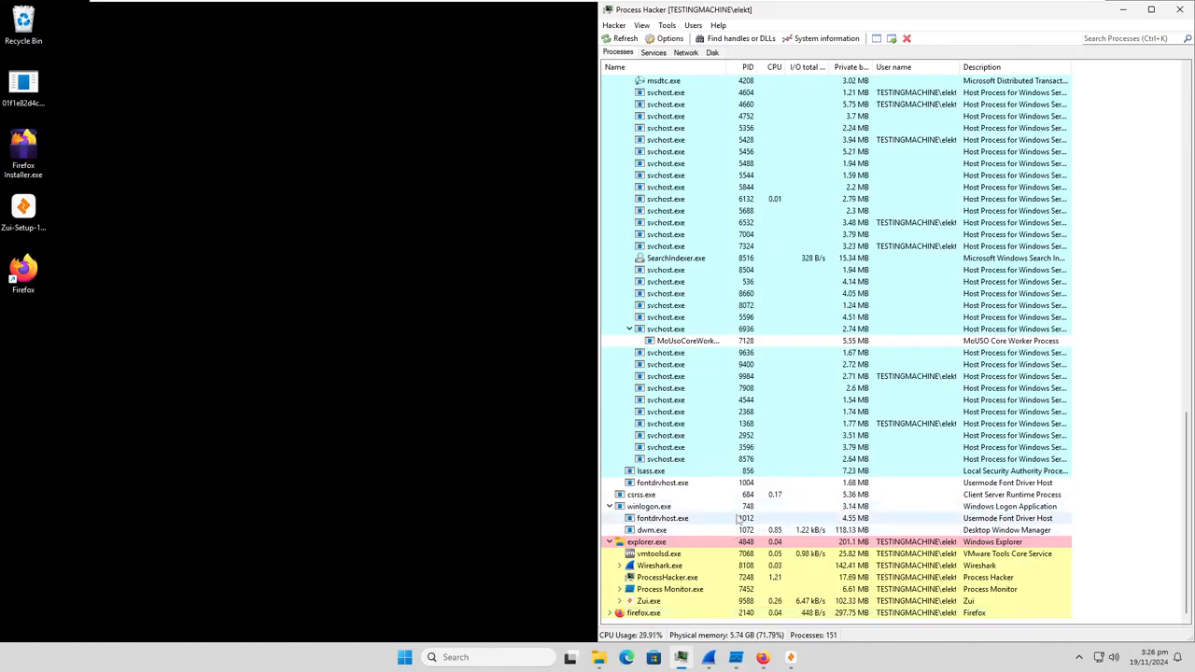
{"action": "scroll", "coordinate": [808, 434], "scroll_direction": "up", "scroll_amount": 12}
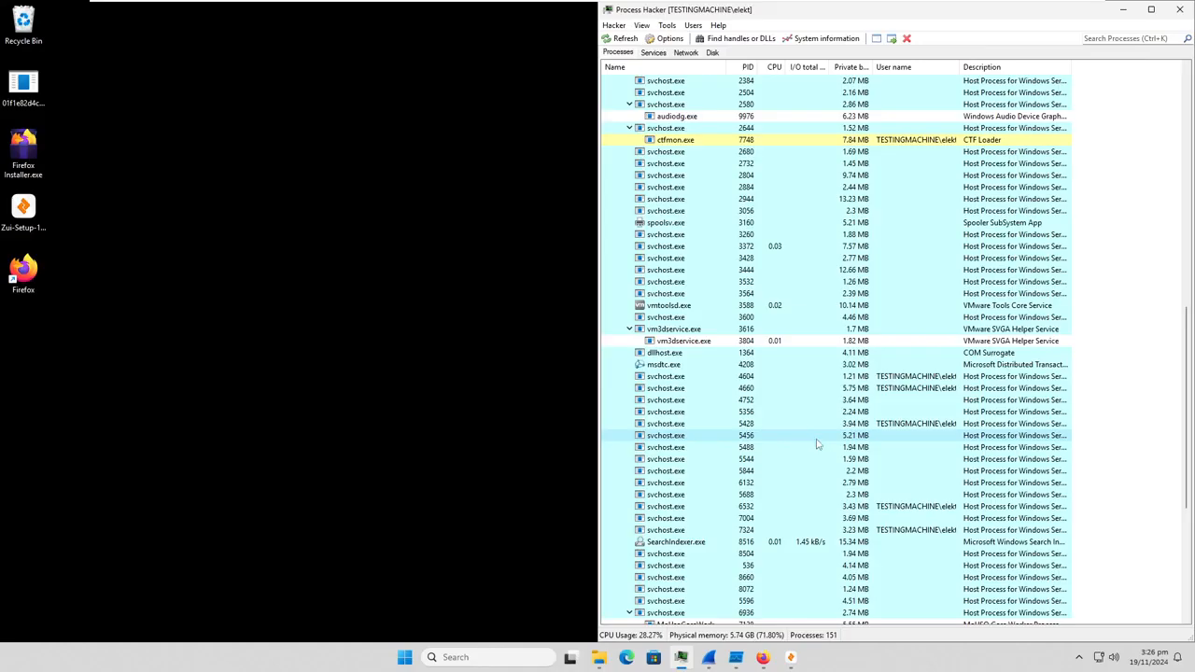
{"action": "scroll", "coordinate": [803, 447], "scroll_direction": "up", "scroll_amount": 14}
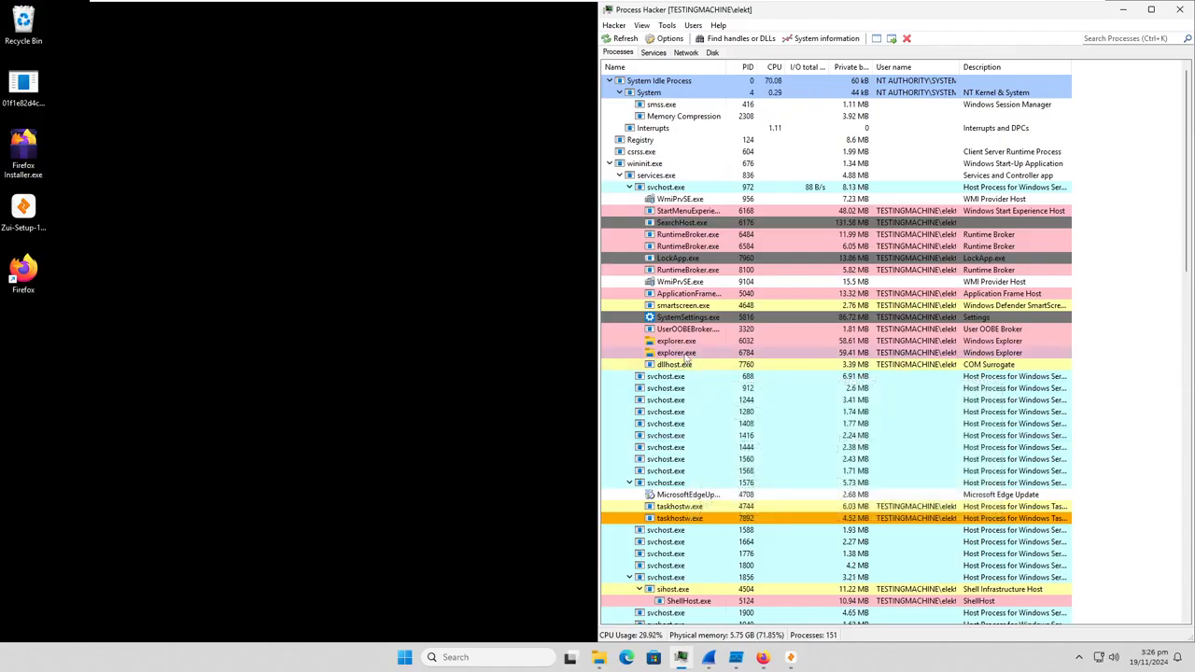
{"action": "mouse_move", "coordinate": [687, 359]}
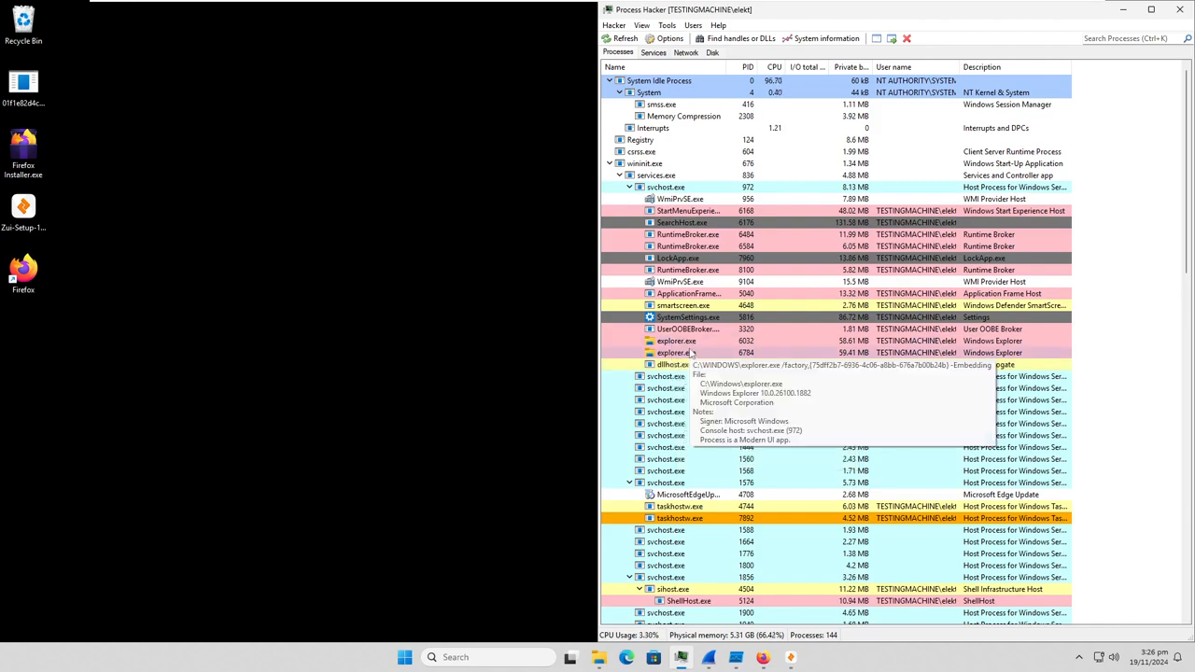
{"action": "scroll", "coordinate": [691, 352], "scroll_direction": "down", "scroll_amount": 20}
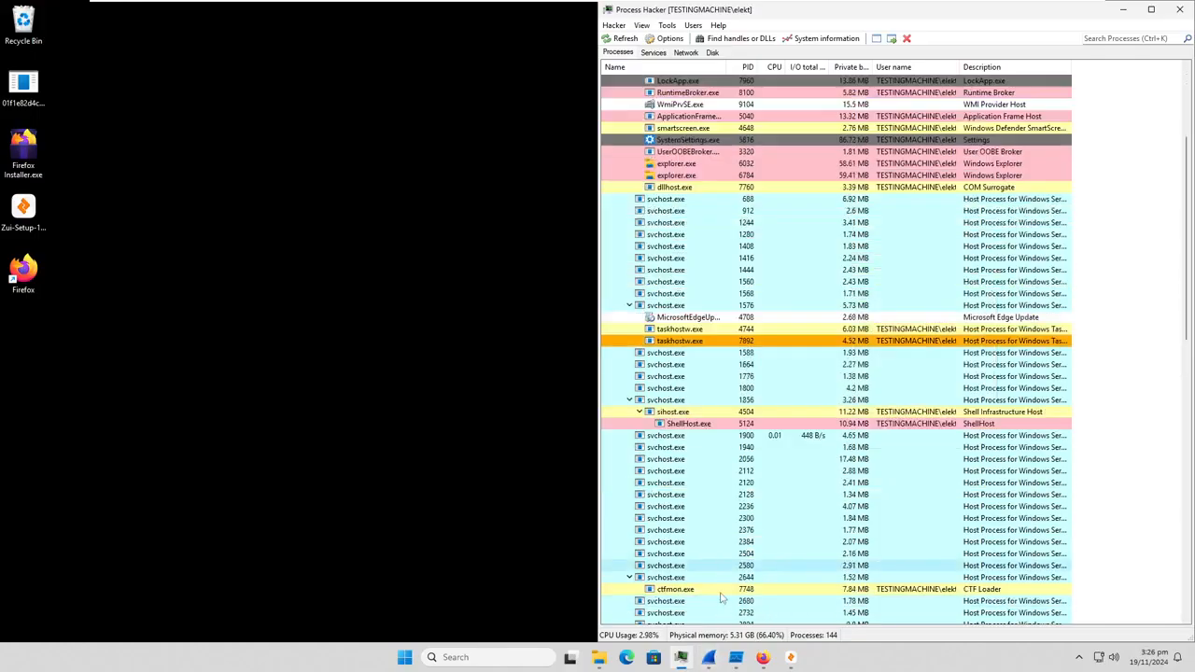
{"action": "scroll", "coordinate": [800, 501], "scroll_direction": "up", "scroll_amount": 20}
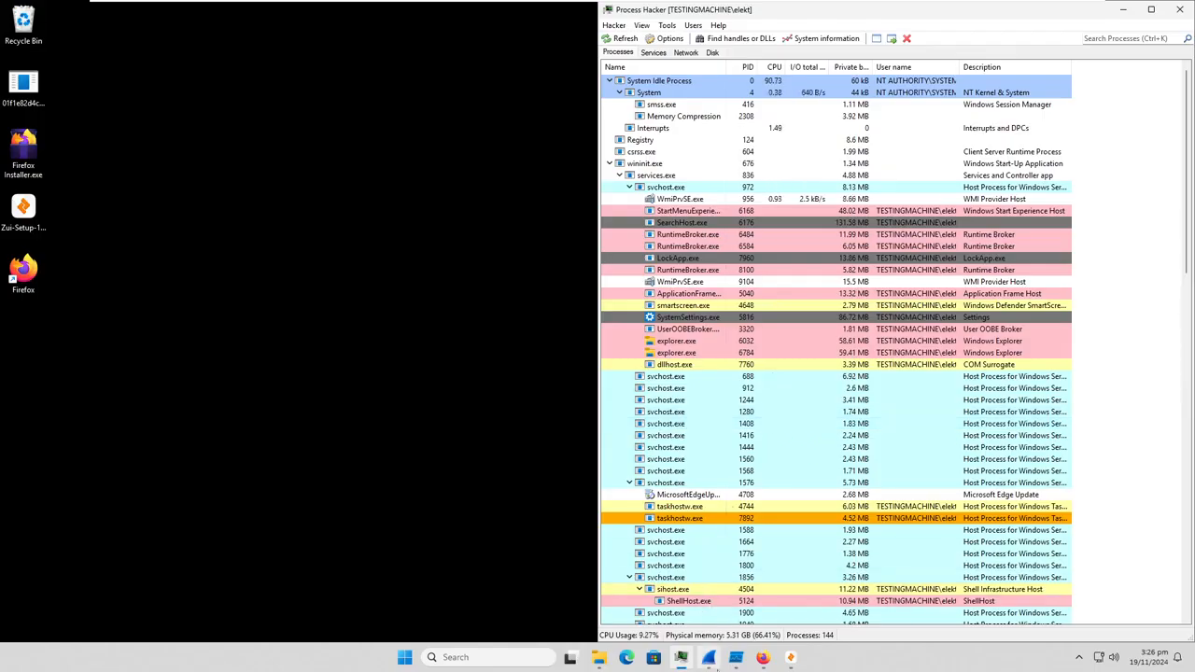
{"action": "mouse_move", "coordinate": [764, 659]}
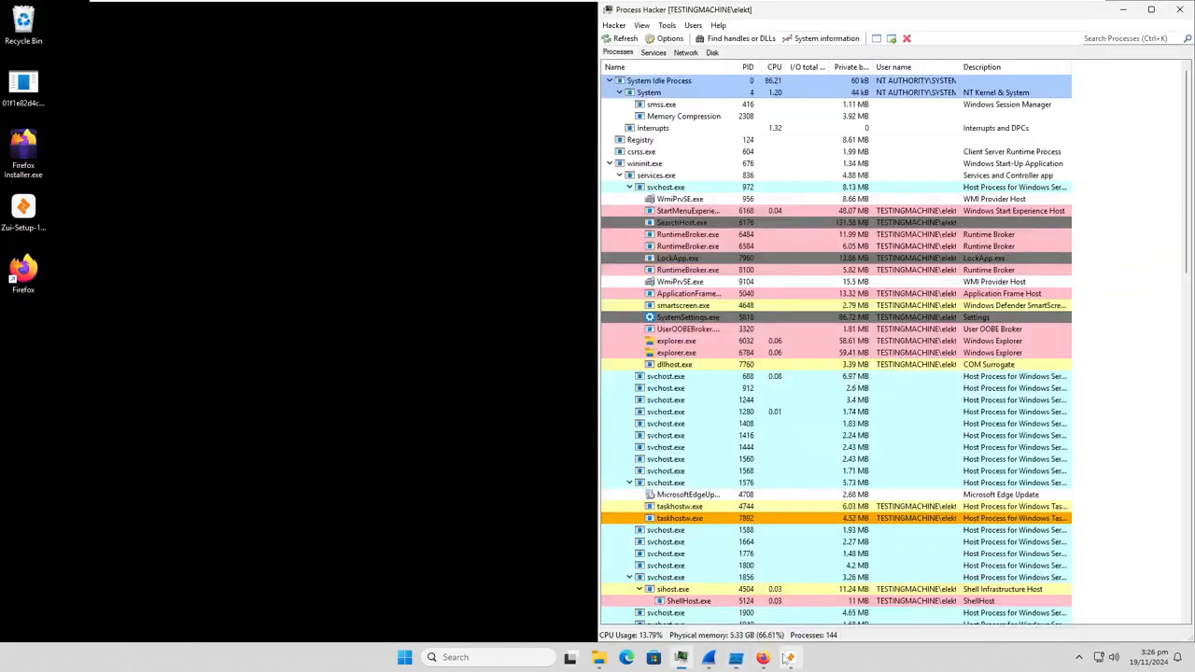
Step: Return to Zui, maximize it, query the 1.pcapng pool and examine its connection and DNS records
{"action": "left_click", "coordinate": [789, 657]}
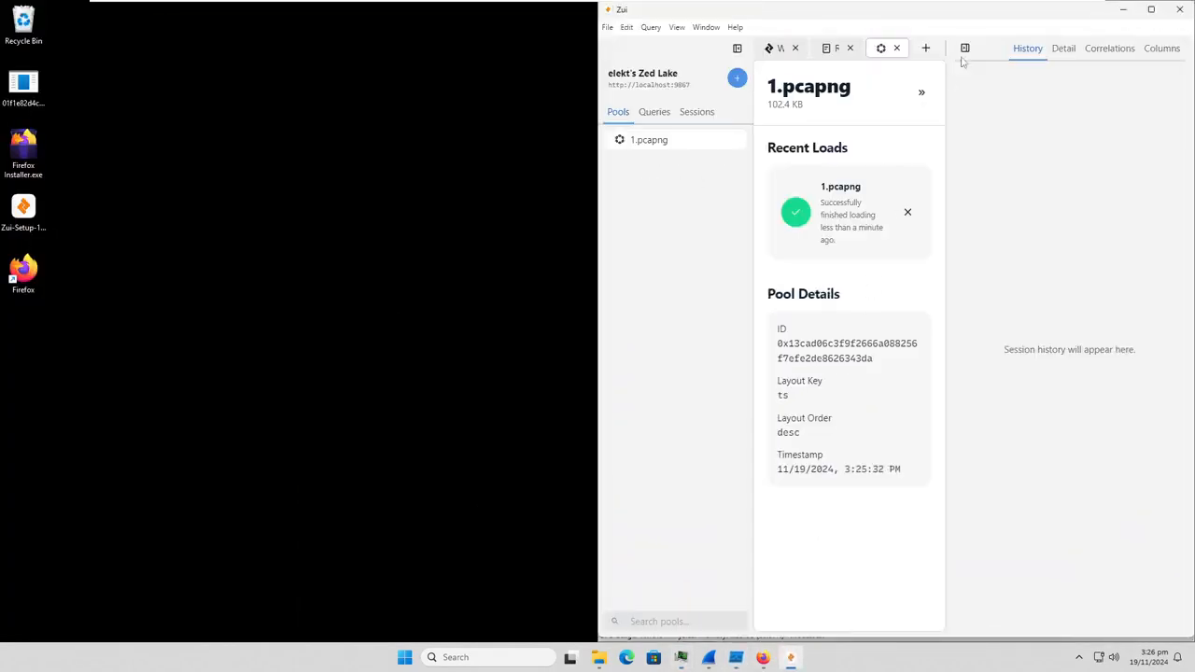
{"action": "left_click", "coordinate": [1151, 10]}
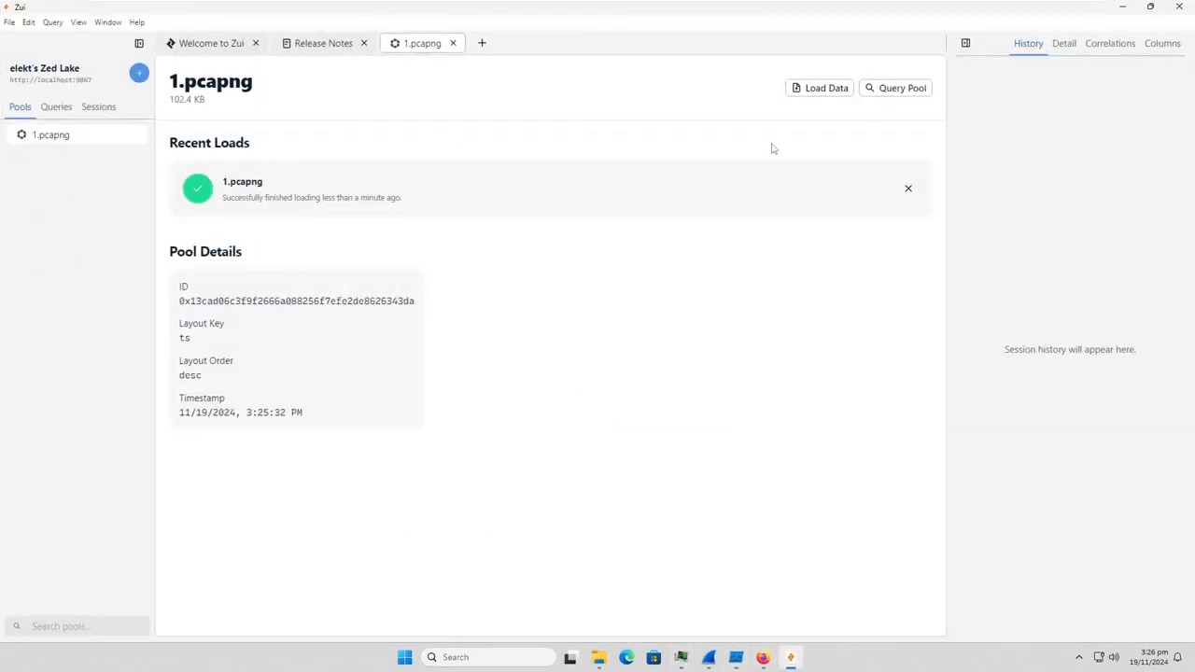
{"action": "left_click", "coordinate": [891, 88]}
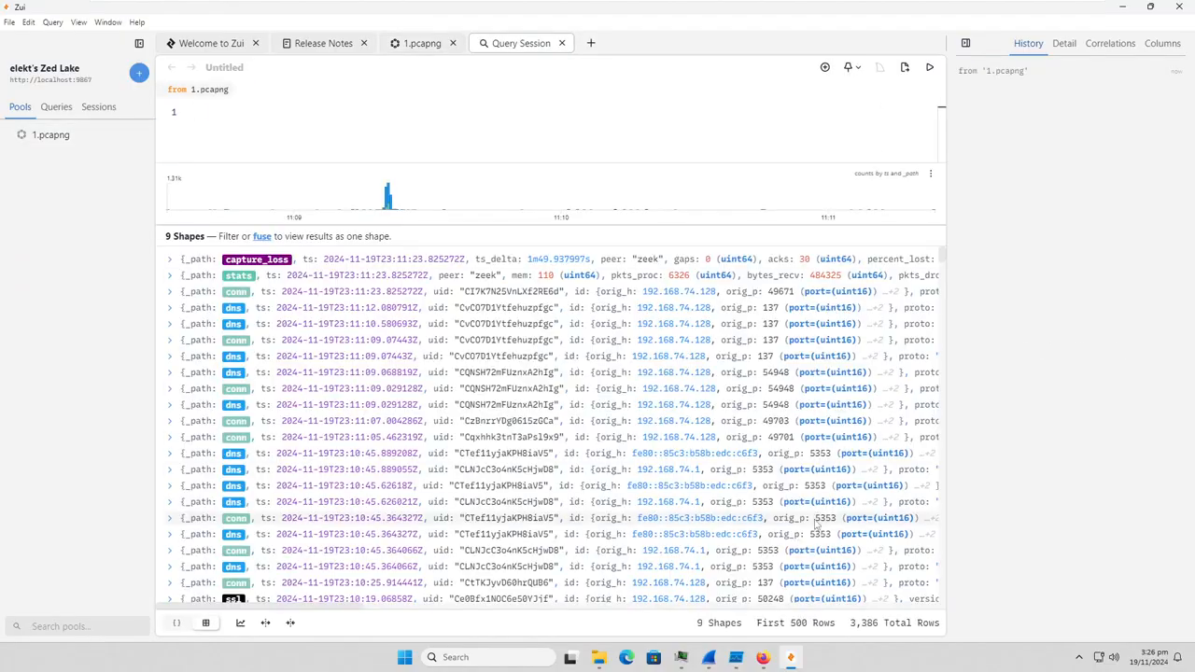
{"action": "scroll", "coordinate": [674, 353], "scroll_direction": "down", "scroll_amount": 3}
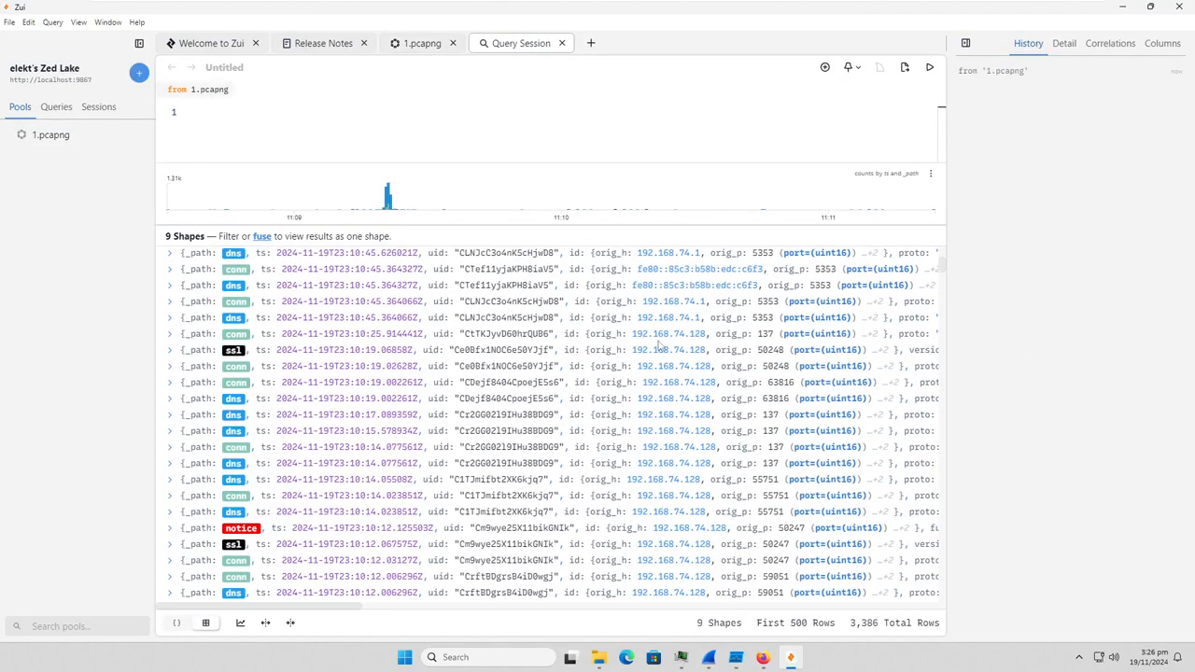
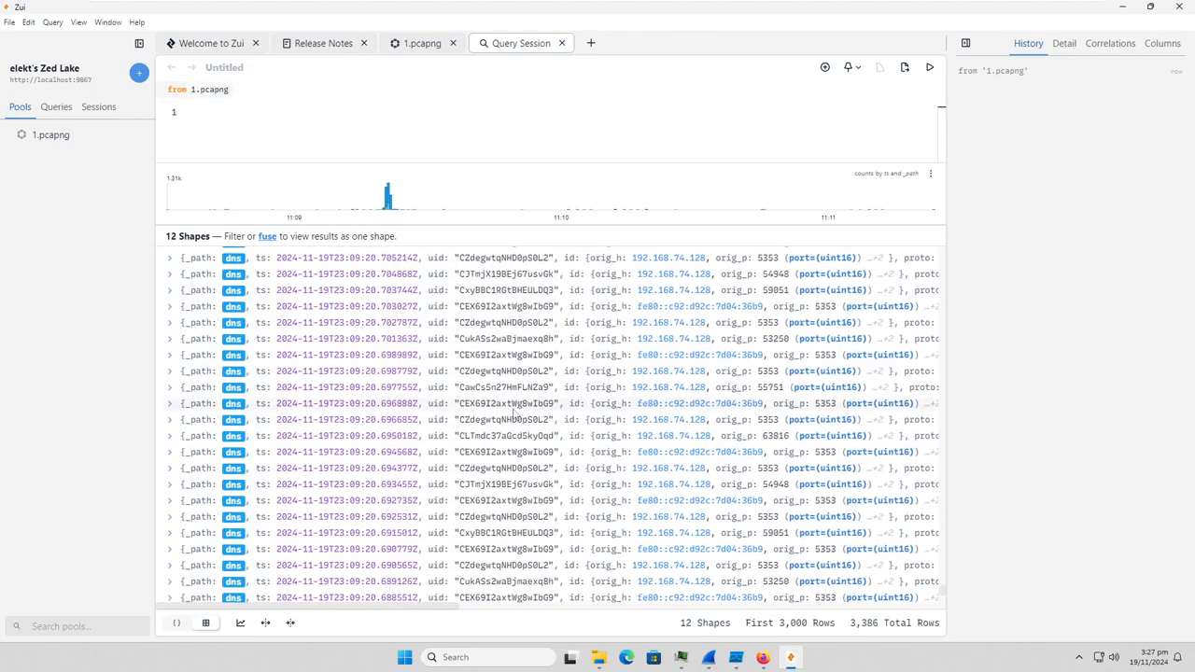
{"action": "scroll", "coordinate": [504, 428], "scroll_direction": "down", "scroll_amount": 10}
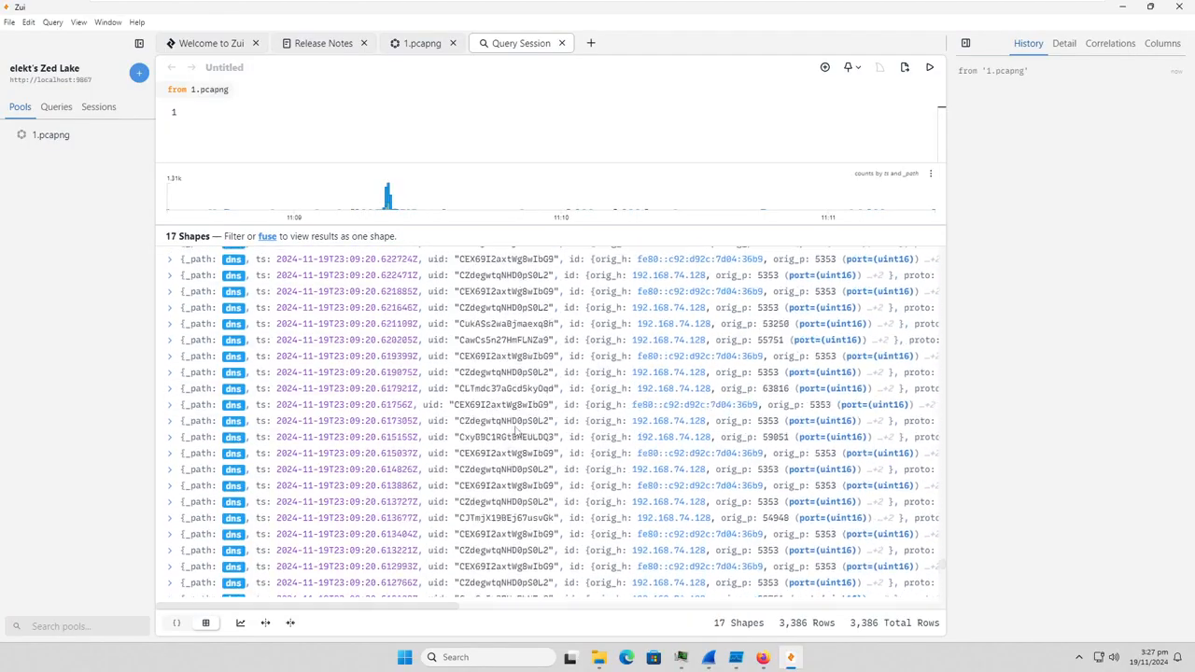
{"action": "scroll", "coordinate": [528, 461], "scroll_direction": "down", "scroll_amount": 15}
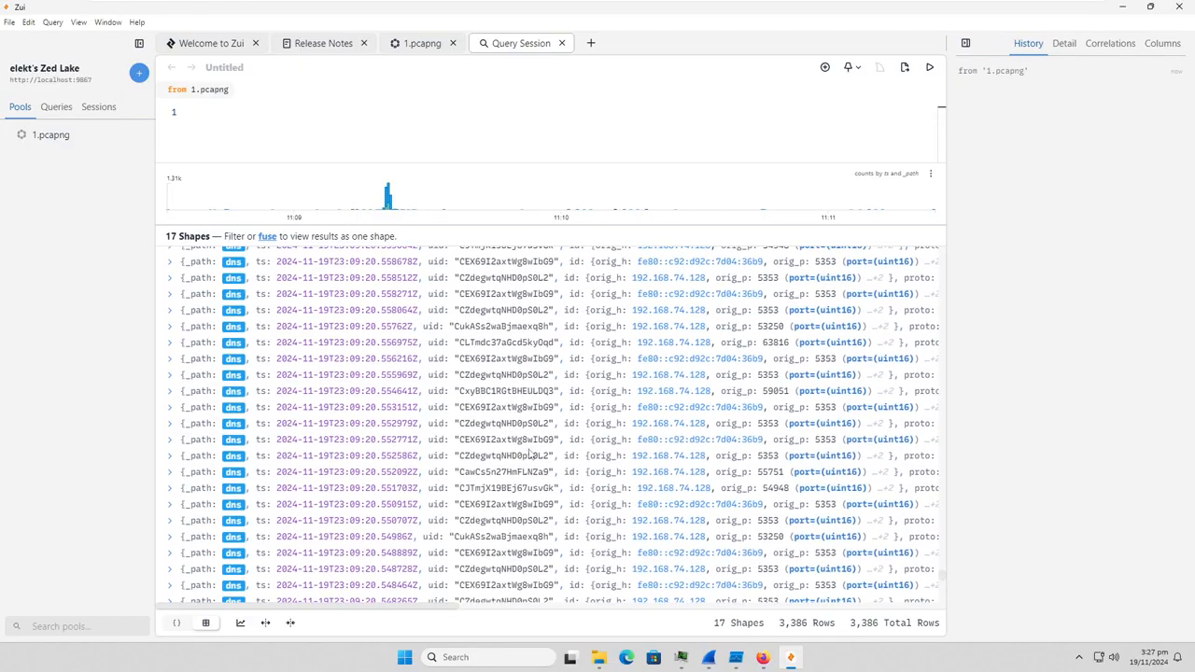
{"action": "scroll", "coordinate": [523, 428], "scroll_direction": "down", "scroll_amount": 15}
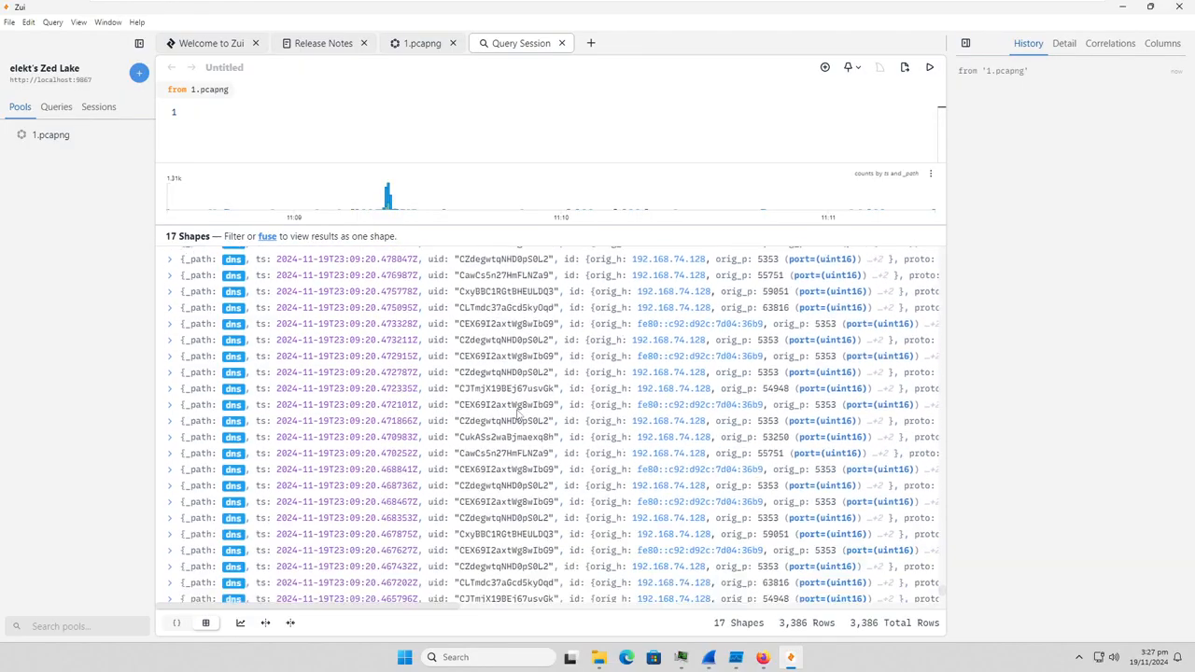
{"action": "scroll", "coordinate": [516, 413], "scroll_direction": "down", "scroll_amount": 5}
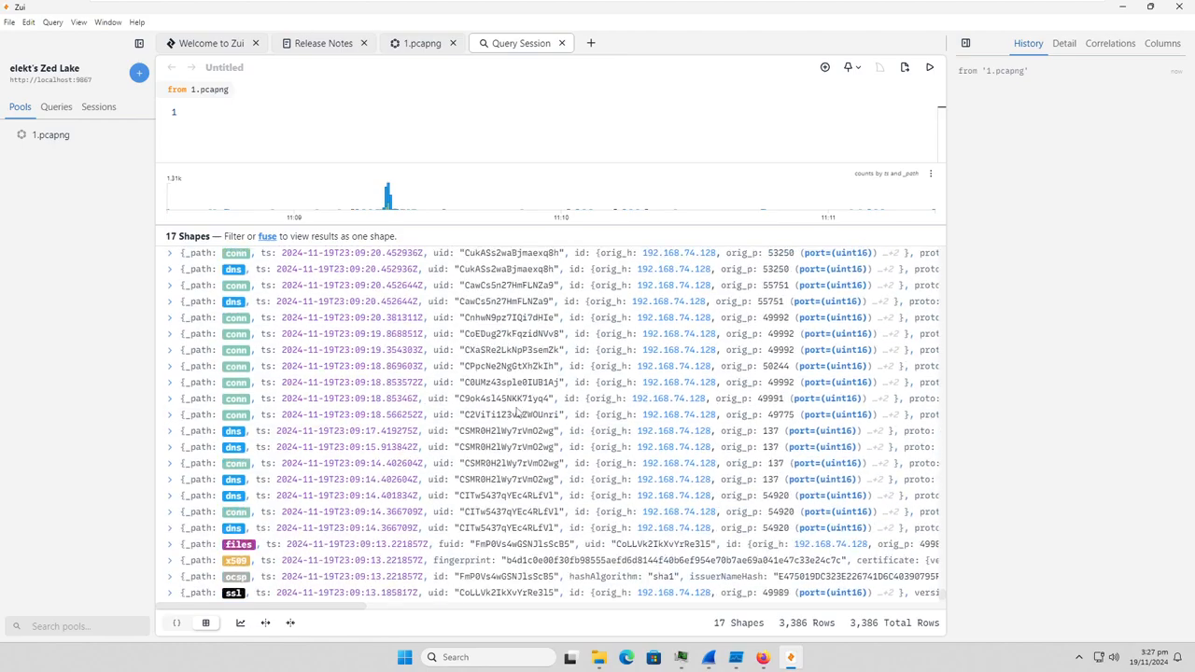
Step: Minimize Zui, Process Hacker and Wireshark to clear the desktop
{"action": "left_click", "coordinate": [1123, 7]}
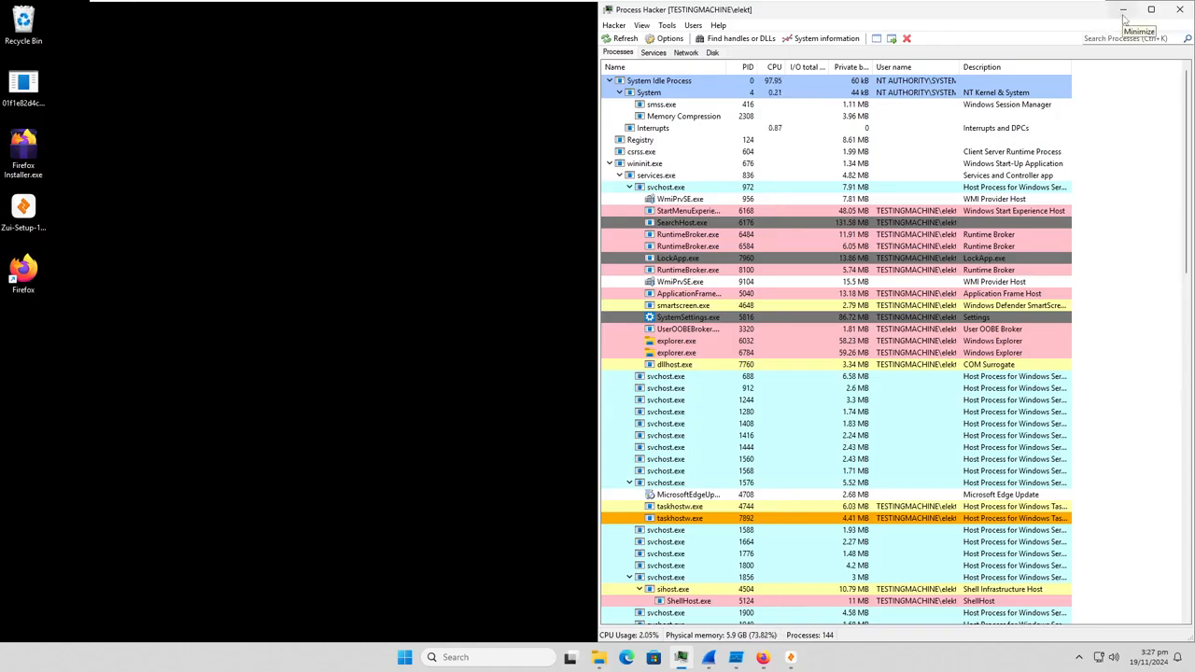
{"action": "left_click", "coordinate": [1123, 11]}
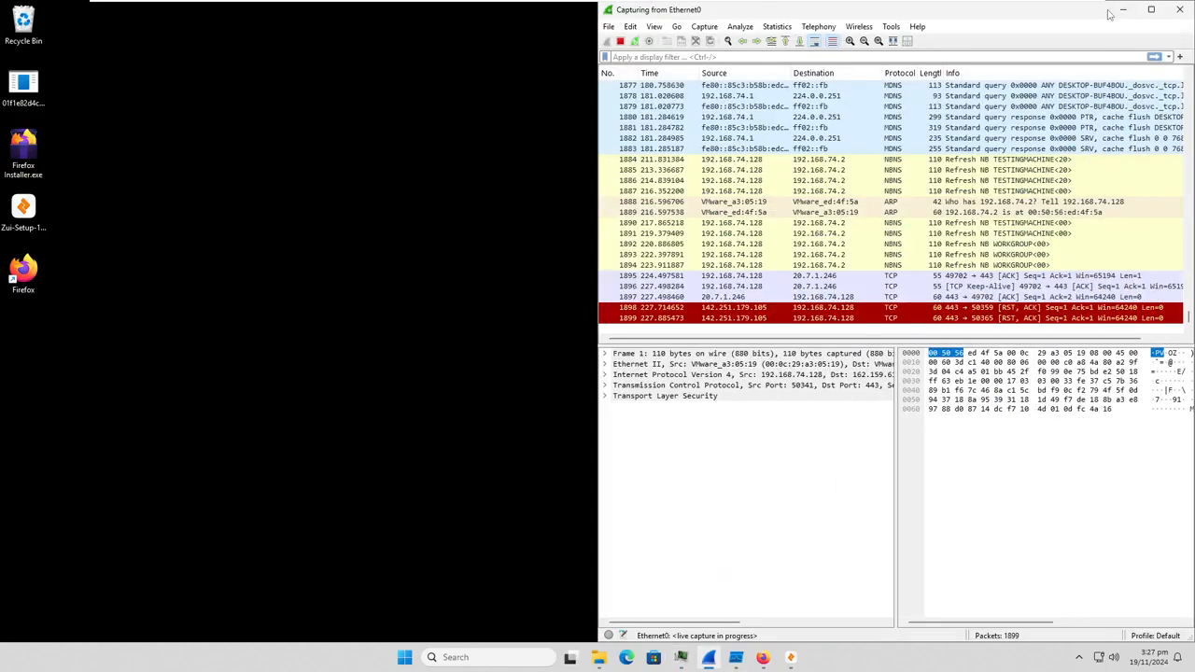
{"action": "left_click", "coordinate": [1120, 10]}
{"action": "left_click_drag", "start_coordinate": [794, 189], "coordinate": [688, 329]}
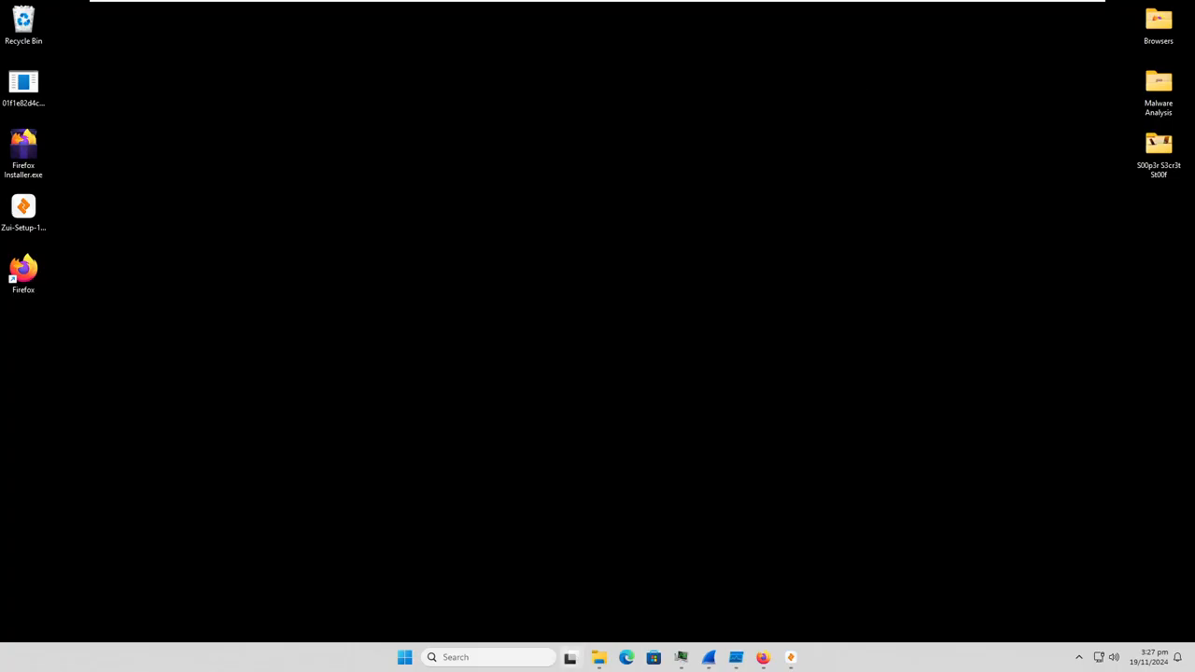
Step: Stop the running Ethernet0 capture and quit Wireshark without saving the packets
{"action": "left_click", "coordinate": [709, 657]}
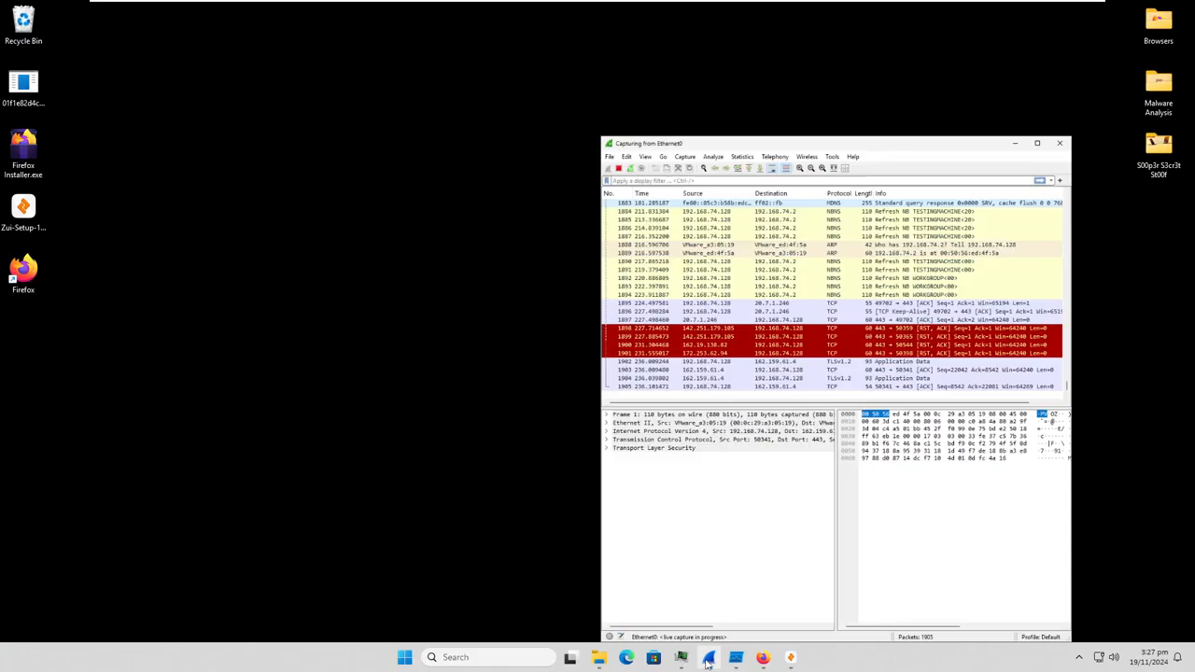
{"action": "left_click", "coordinate": [1183, 12]}
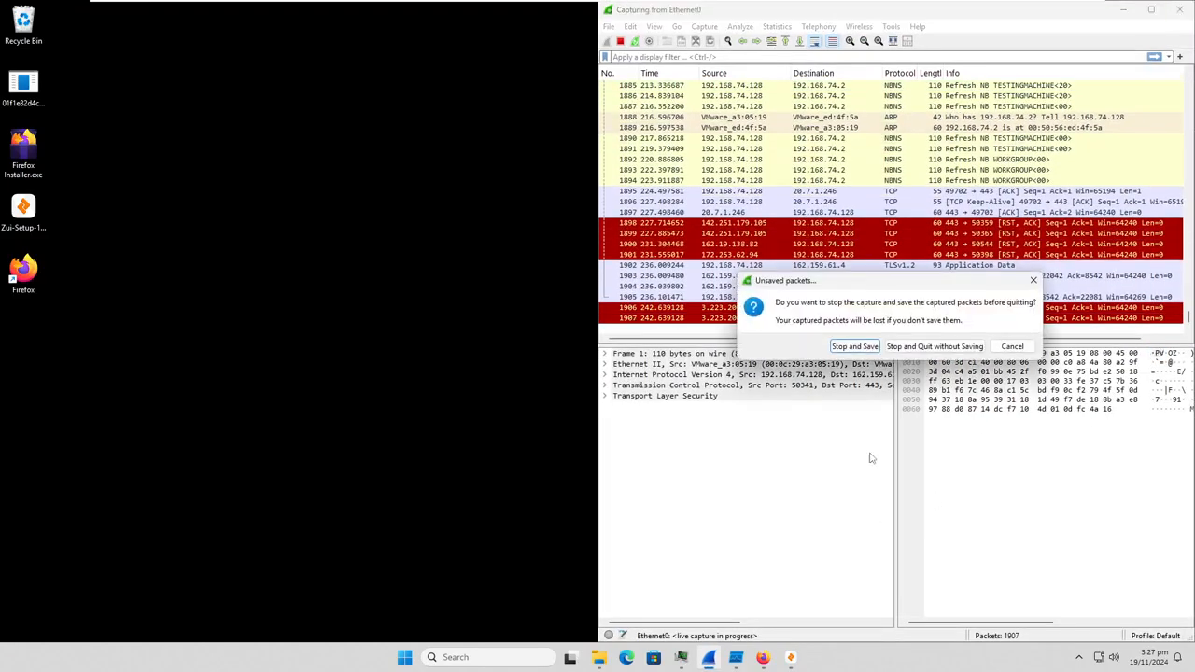
{"action": "left_click", "coordinate": [962, 345]}
Step: Close Process Monitor, the Firefox window with the VirusTotal report, and Zui
{"action": "left_click", "coordinate": [722, 659]}
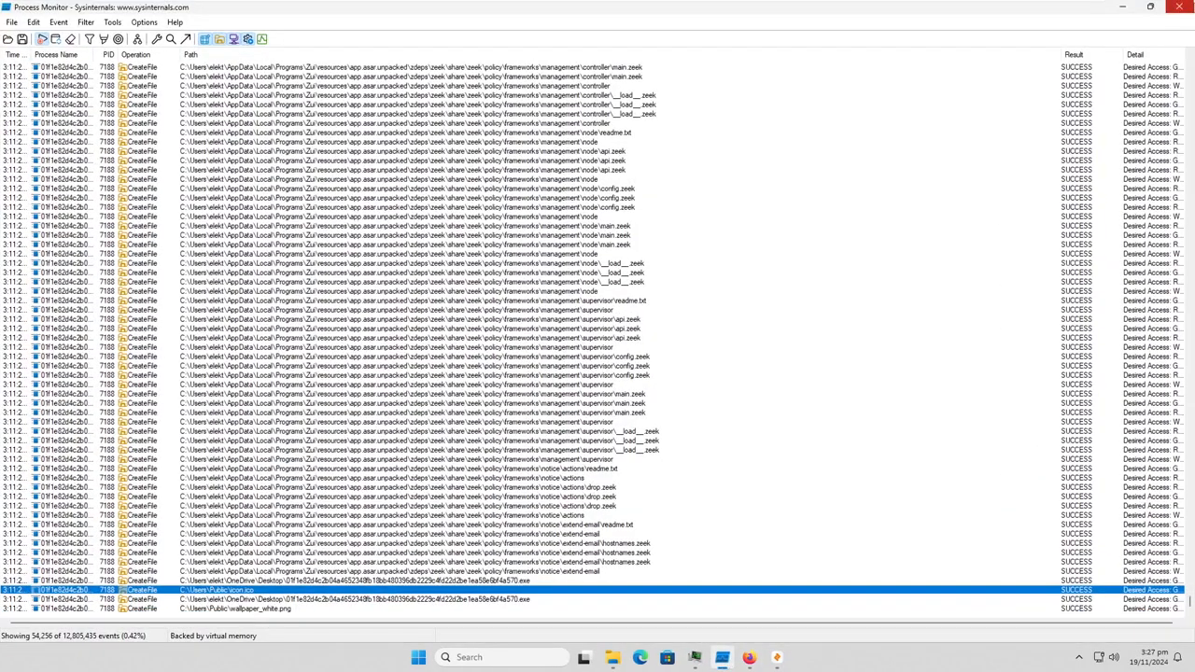
{"action": "left_click", "coordinate": [1182, 6]}
{"action": "left_click", "coordinate": [746, 661]}
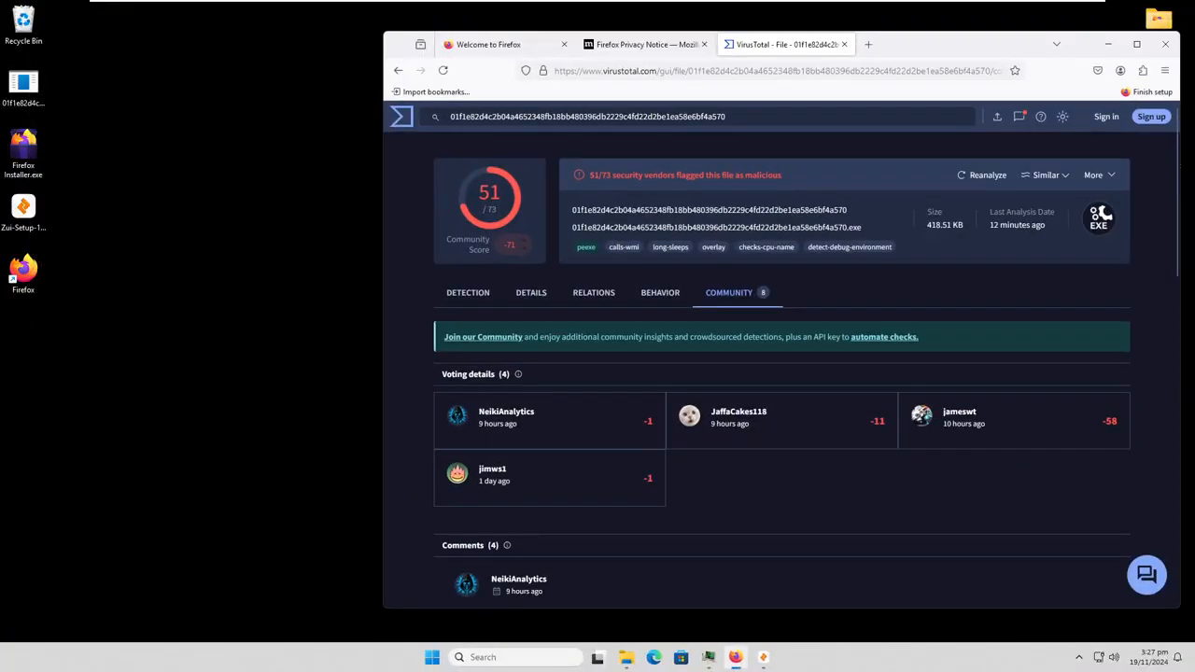
{"action": "left_click", "coordinate": [1172, 41]}
{"action": "left_click", "coordinate": [750, 657]}
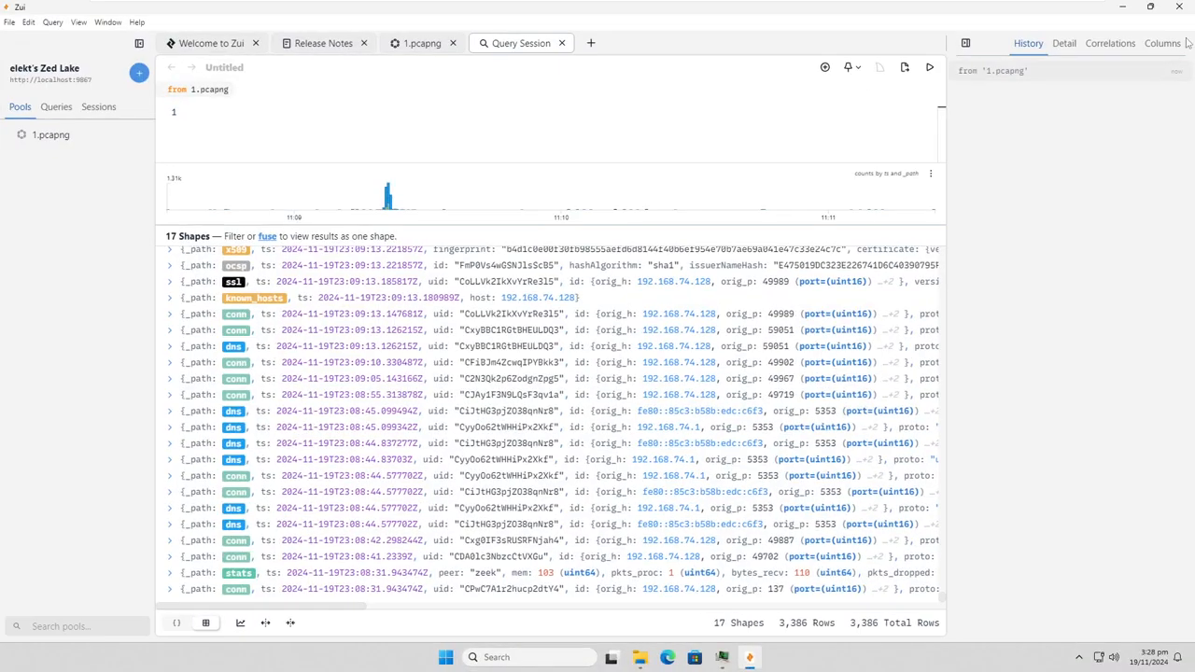
{"action": "left_click", "coordinate": [1182, 7]}
Step: Switch to Process Hacker and terminate the explorer.exe process with PID 6784
{"action": "left_click", "coordinate": [736, 658]}
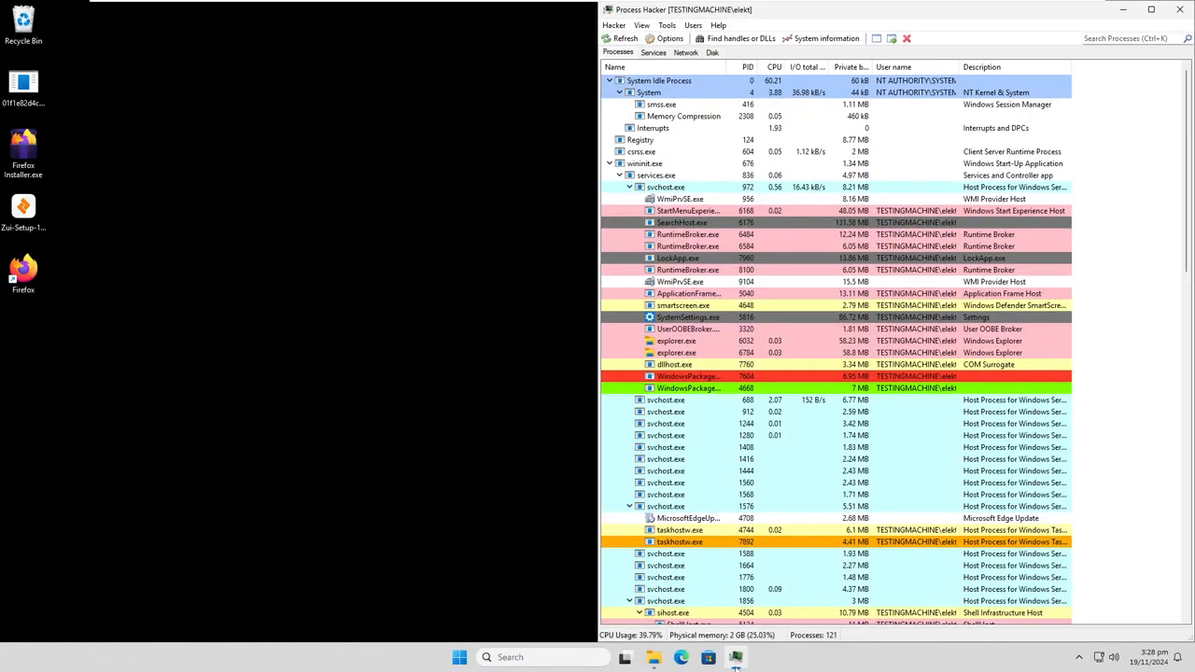
{"action": "scroll", "coordinate": [933, 313], "scroll_direction": "down", "scroll_amount": 5}
{"action": "scroll", "coordinate": [933, 313], "scroll_direction": "up", "scroll_amount": 5}
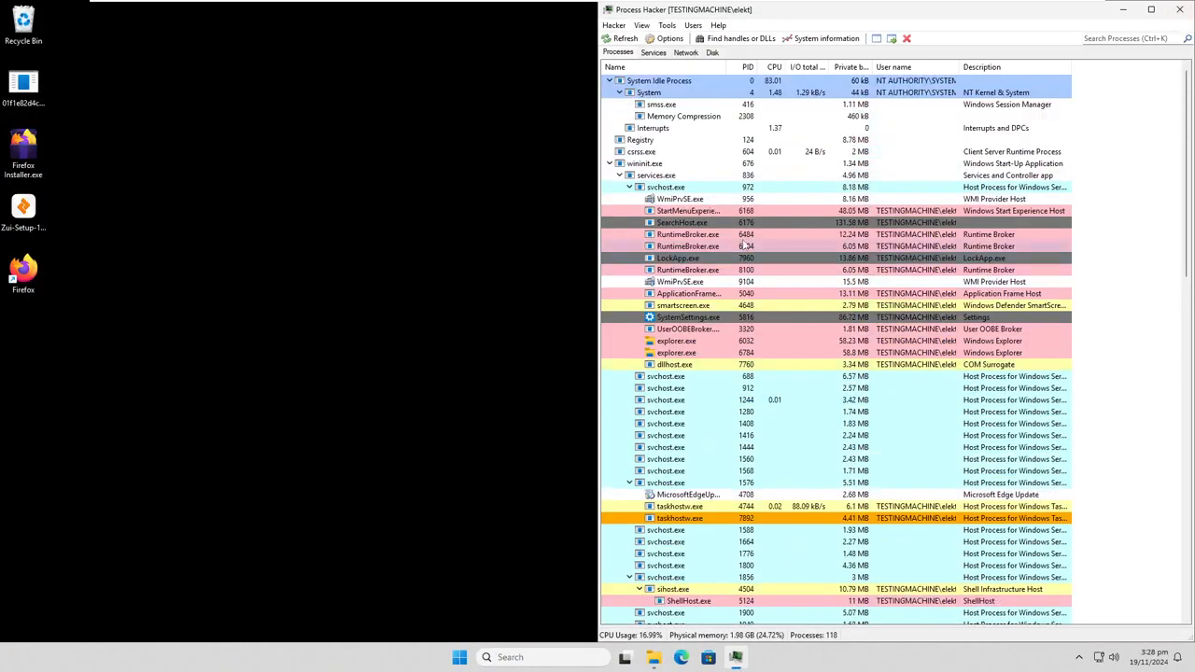
{"action": "left_click", "coordinate": [672, 341]}
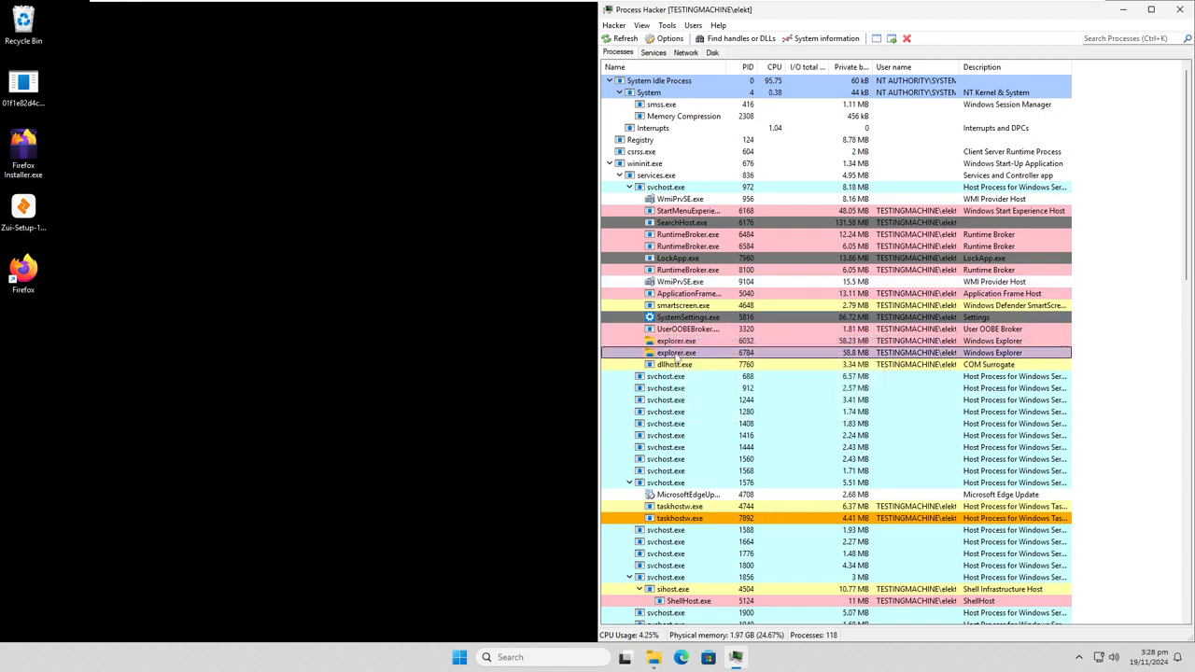
{"action": "left_click", "coordinate": [685, 354]}
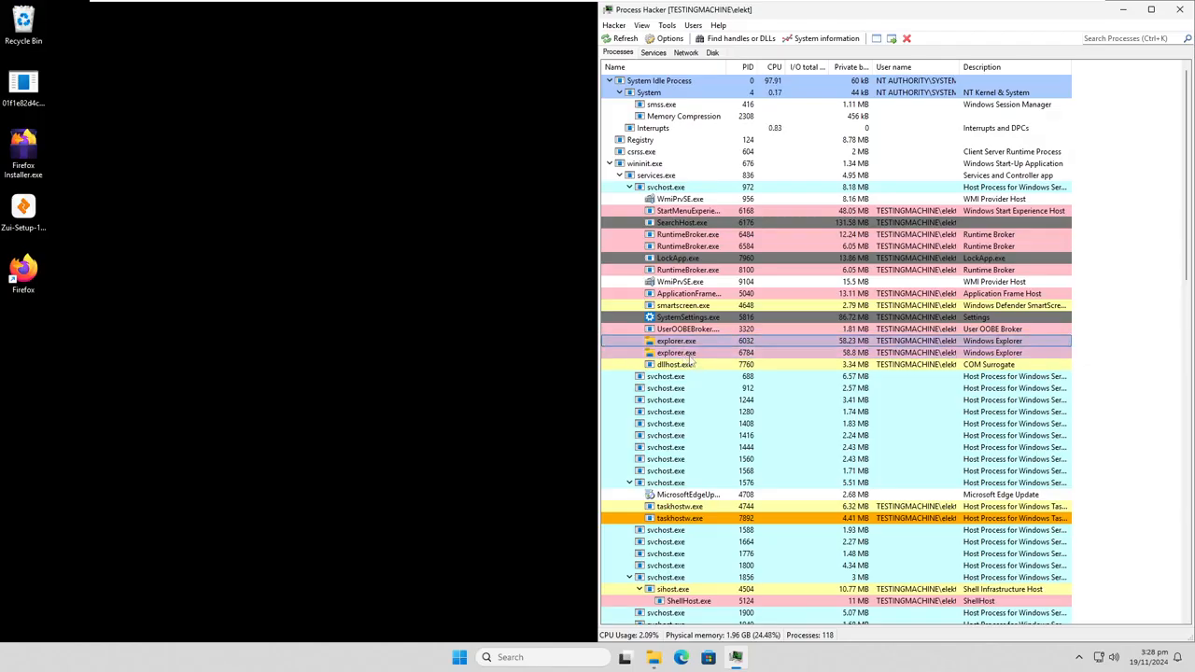
{"action": "left_click", "coordinate": [691, 365]}
{"action": "left_click", "coordinate": [761, 355]}
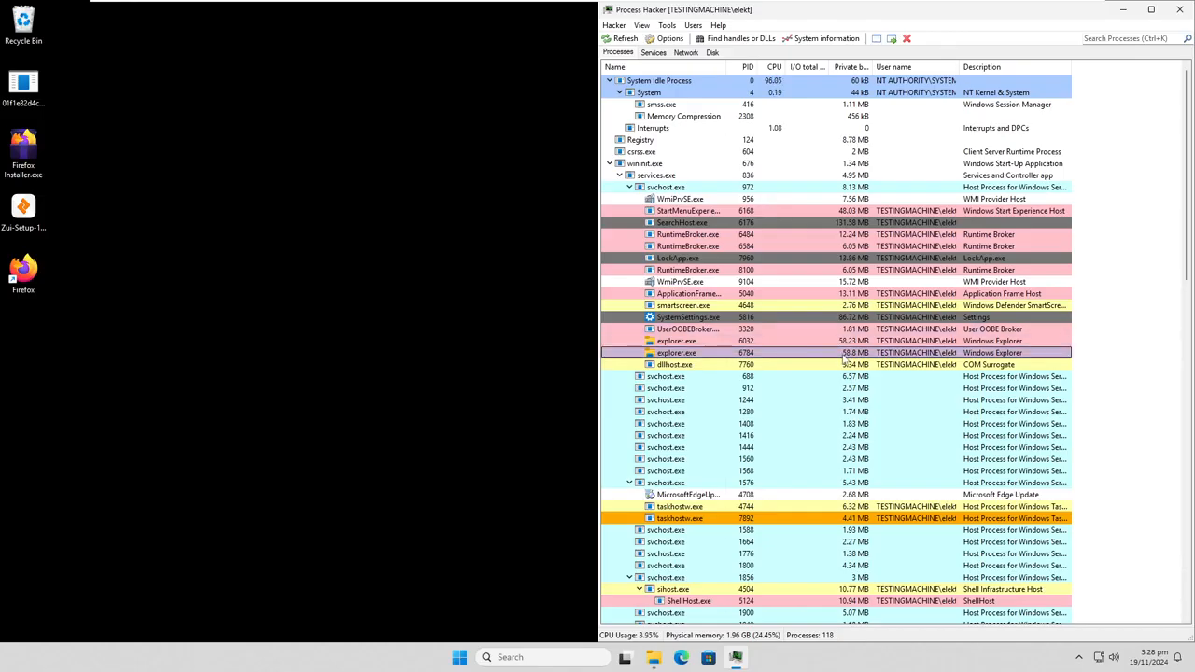
{"action": "right_click", "coordinate": [655, 357]}
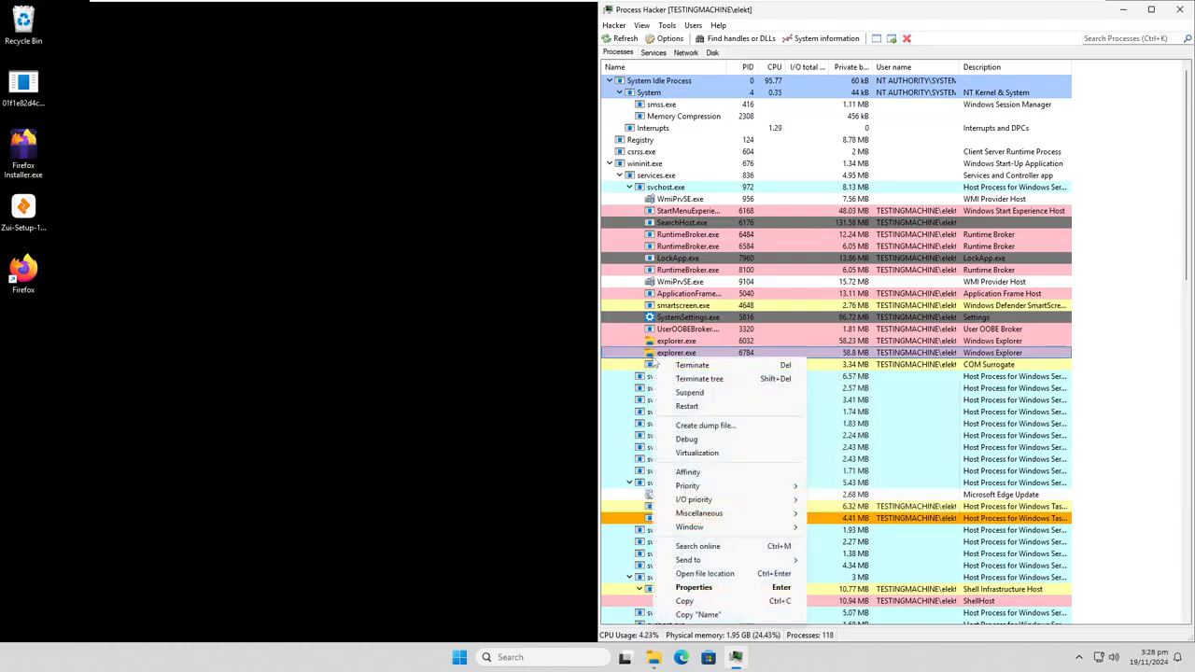
{"action": "left_click", "coordinate": [719, 365]}
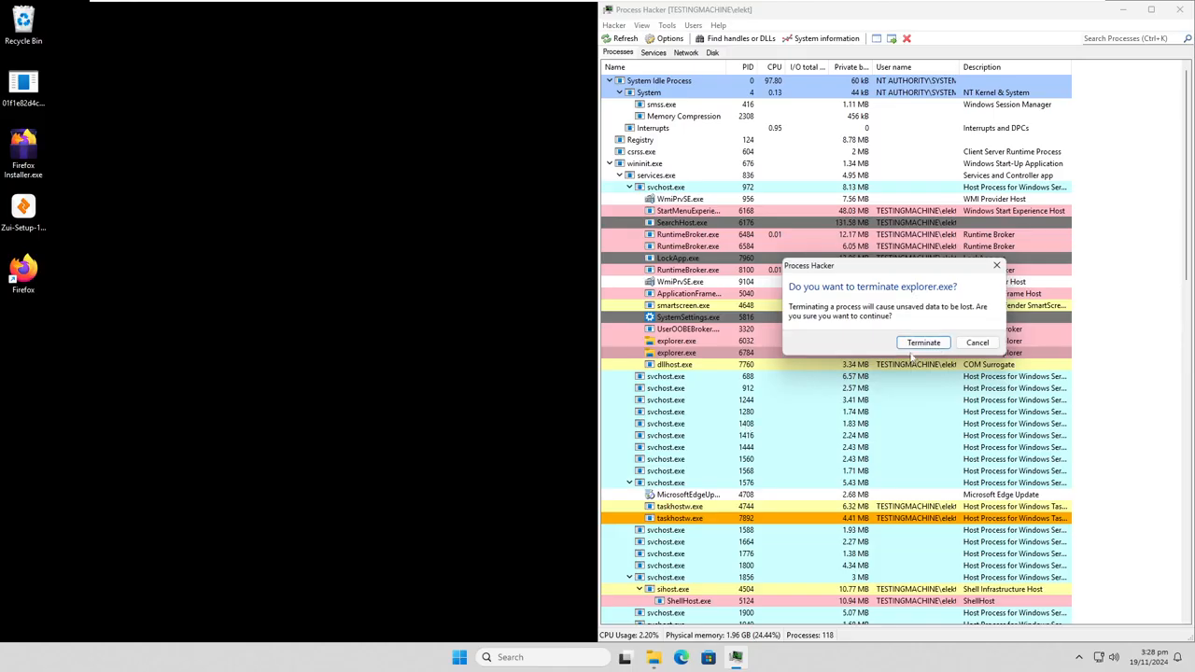
{"action": "left_click", "coordinate": [923, 343]}
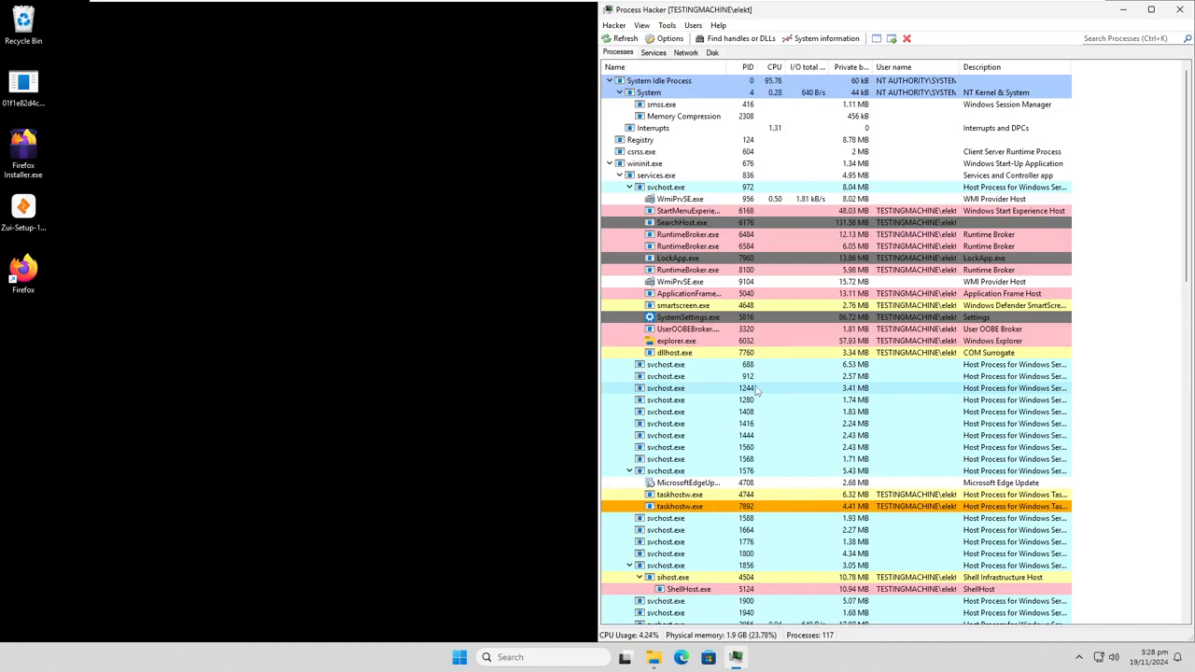
Step: Terminate the explorer.exe process with PID 6032 as well
{"action": "mouse_move", "coordinate": [695, 345]}
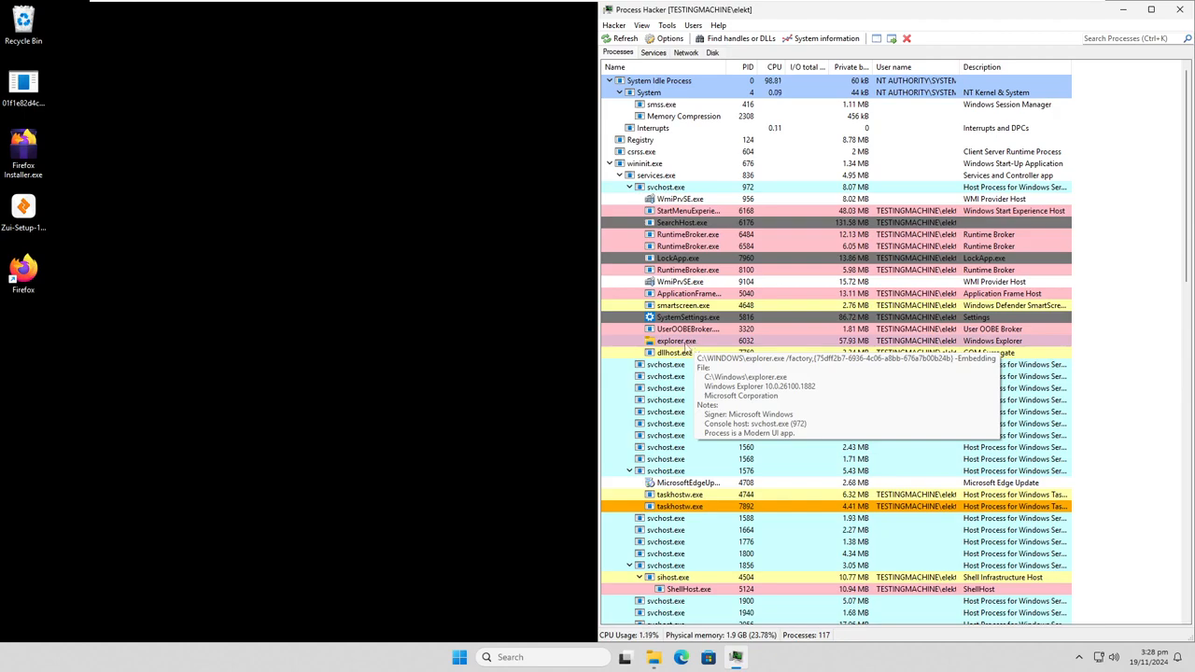
{"action": "right_click", "coordinate": [691, 347]}
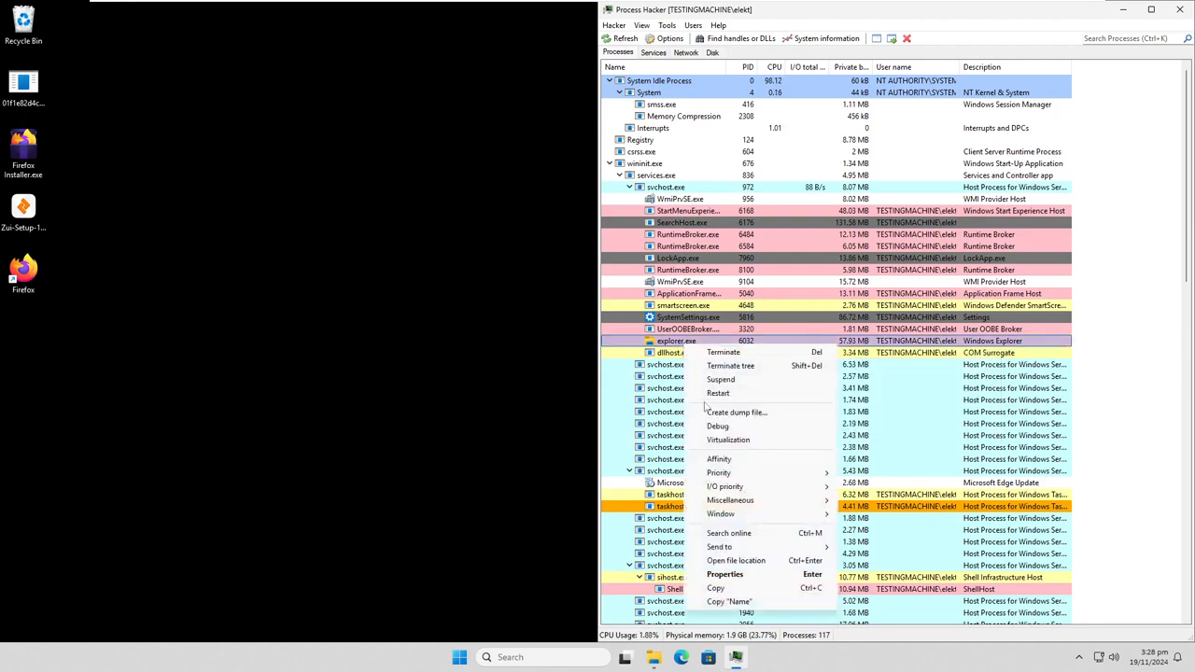
{"action": "left_click", "coordinate": [727, 353]}
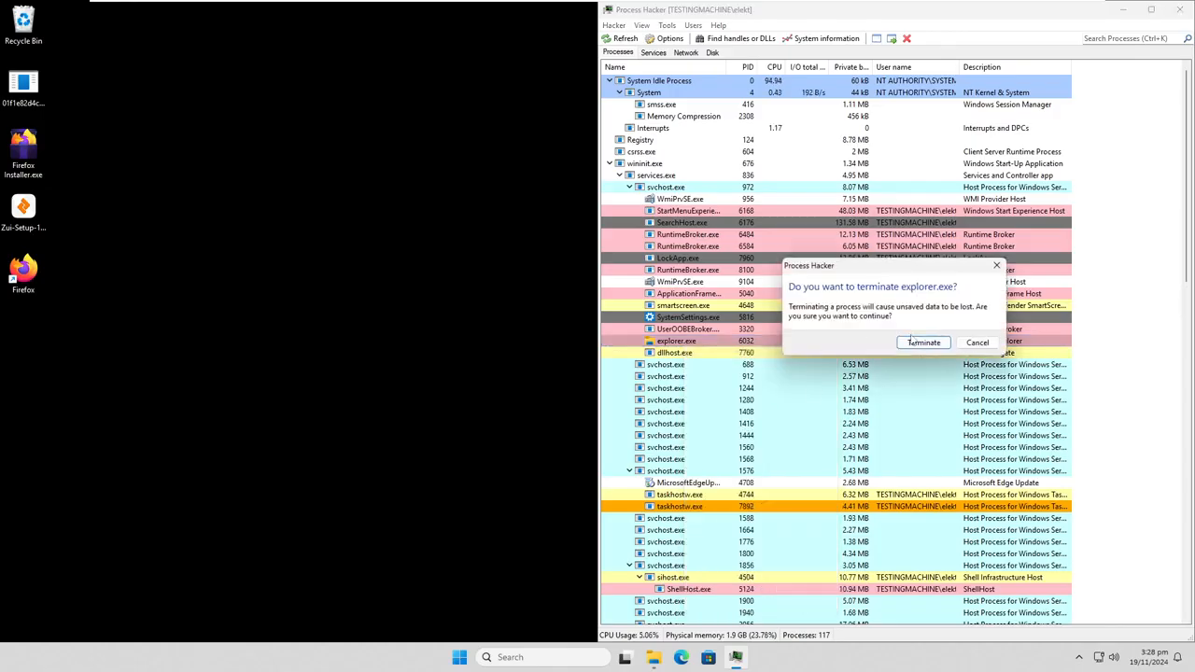
{"action": "left_click", "coordinate": [912, 341]}
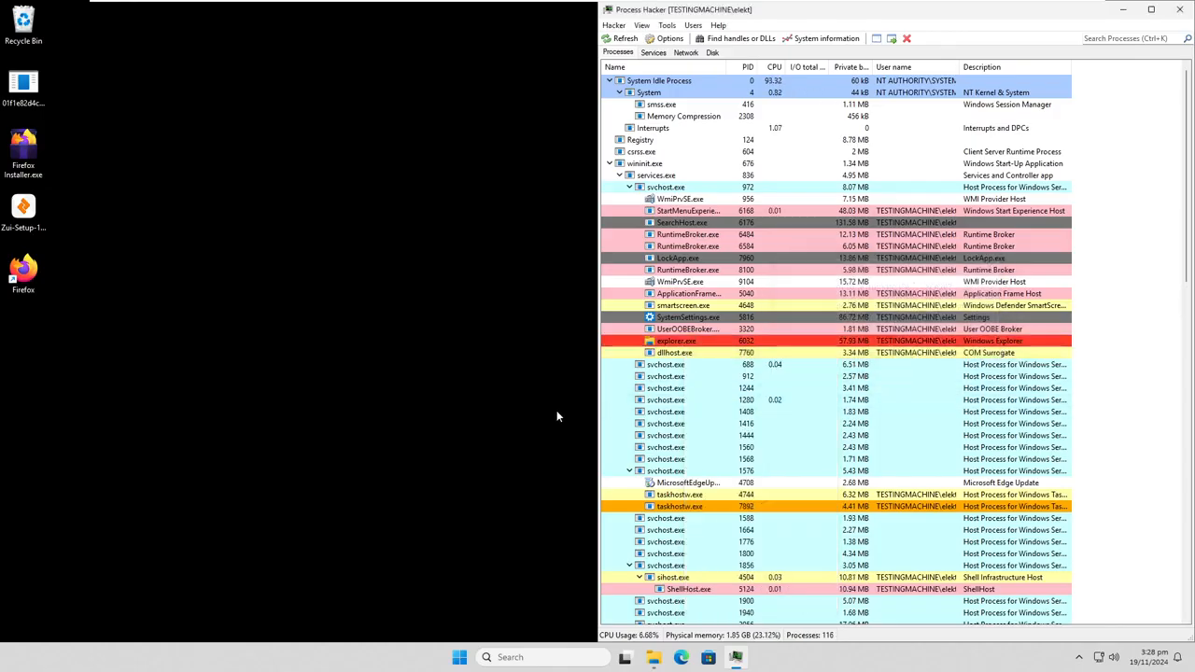
Step: Look through the Process Hacker process tree for remaining explorer.exe entries and open Task Manager
{"action": "scroll", "coordinate": [595, 401], "scroll_direction": "down", "scroll_amount": 8}
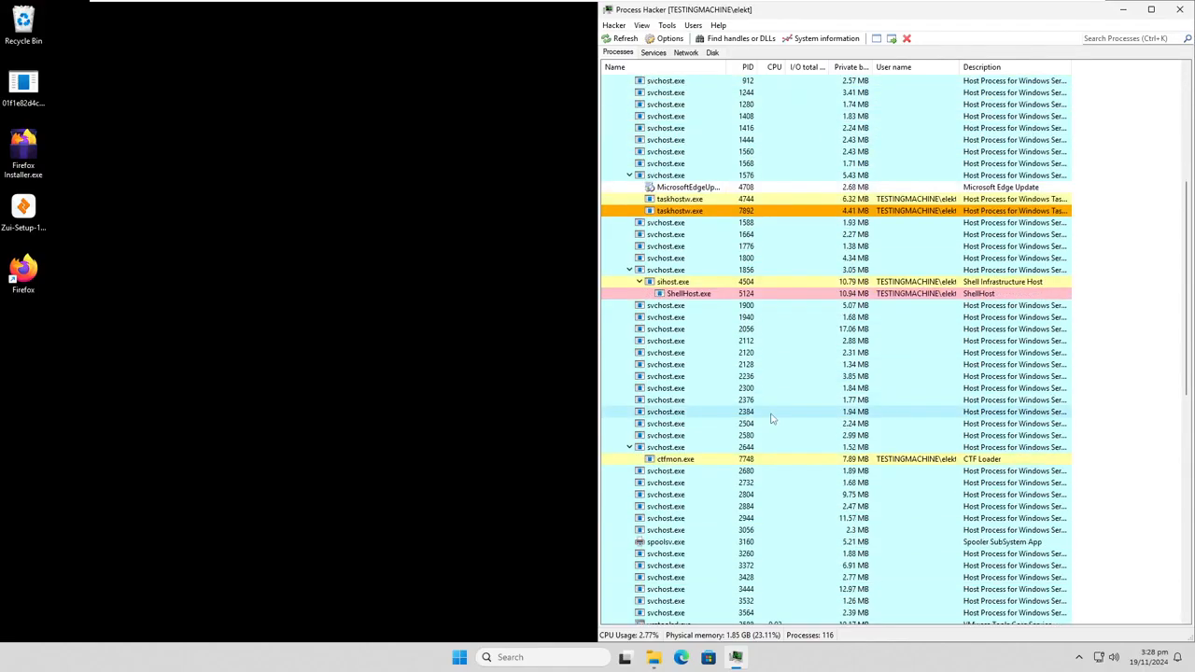
{"action": "left_click", "coordinate": [458, 657]}
{"action": "left_click", "coordinate": [221, 392]}
{"action": "scroll", "coordinate": [717, 409], "scroll_direction": "down", "scroll_amount": 16}
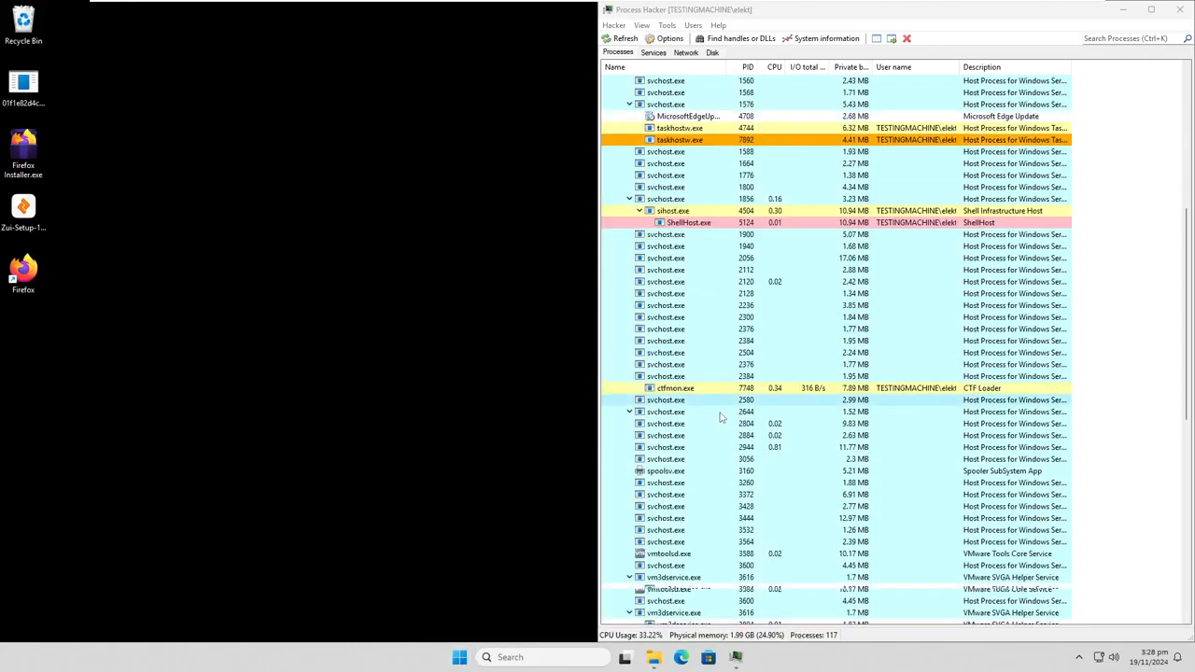
{"action": "scroll", "coordinate": [763, 495], "scroll_direction": "up", "scroll_amount": 20}
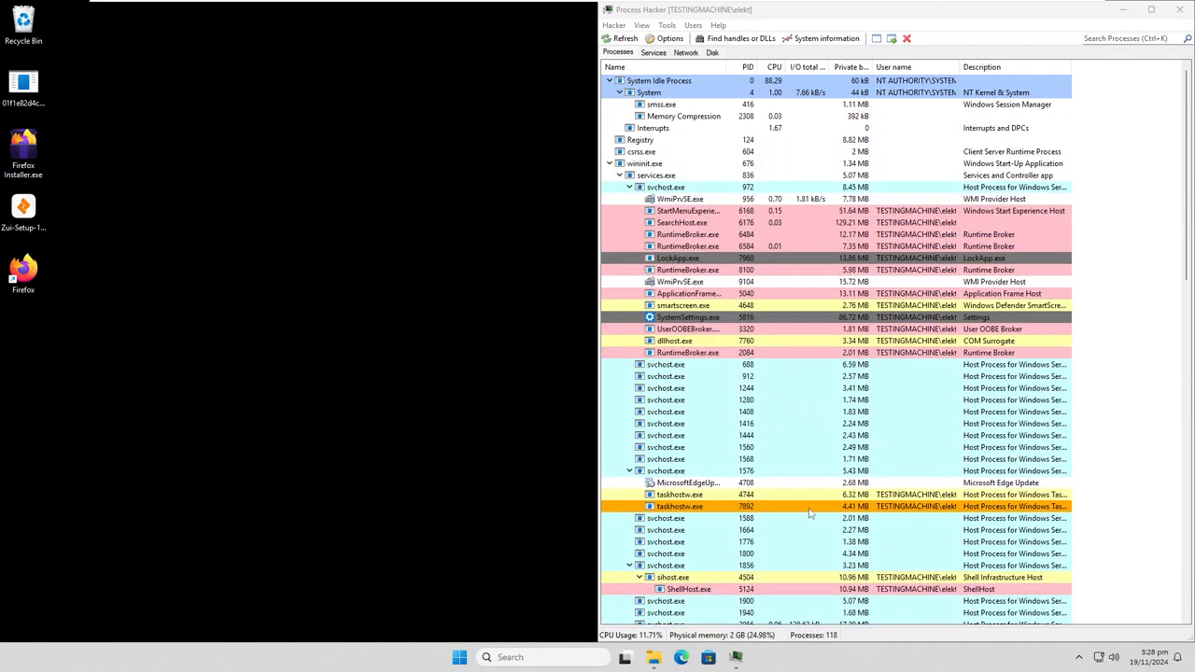
{"action": "scroll", "coordinate": [798, 560], "scroll_direction": "down", "scroll_amount": 2}
{"action": "scroll", "coordinate": [798, 560], "scroll_direction": "up", "scroll_amount": 2}
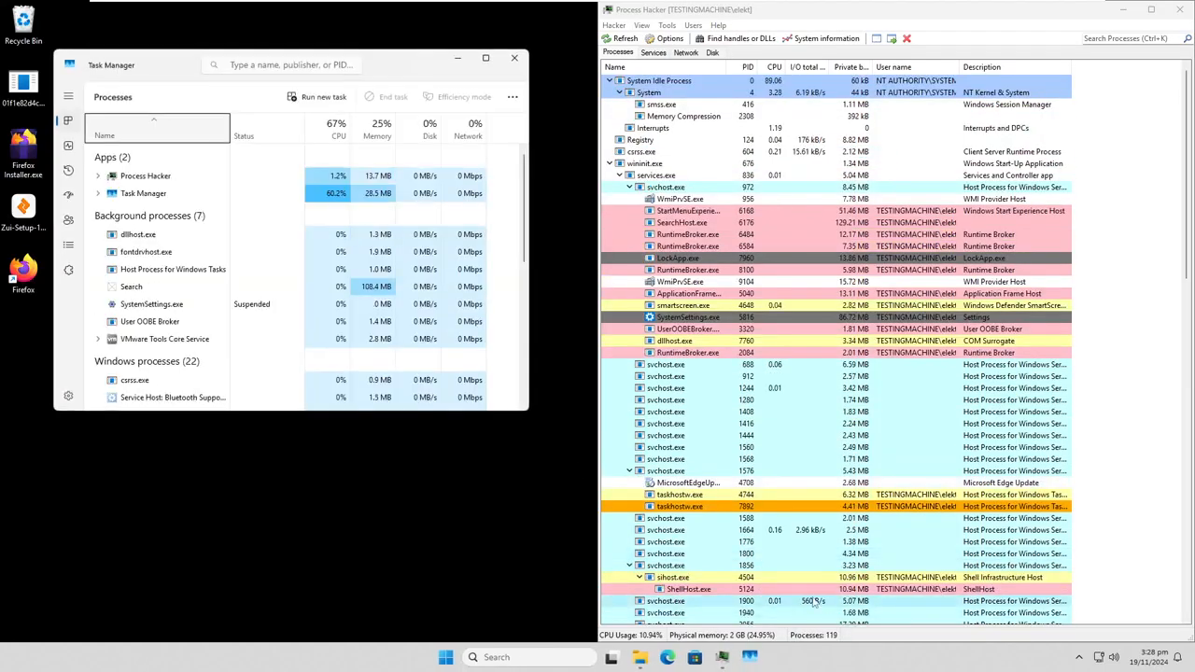
{"action": "scroll", "coordinate": [340, 294], "scroll_direction": "down", "scroll_amount": 5}
{"action": "scroll", "coordinate": [341, 294], "scroll_direction": "down", "scroll_amount": 3}
{"action": "scroll", "coordinate": [283, 266], "scroll_direction": "up", "scroll_amount": 10}
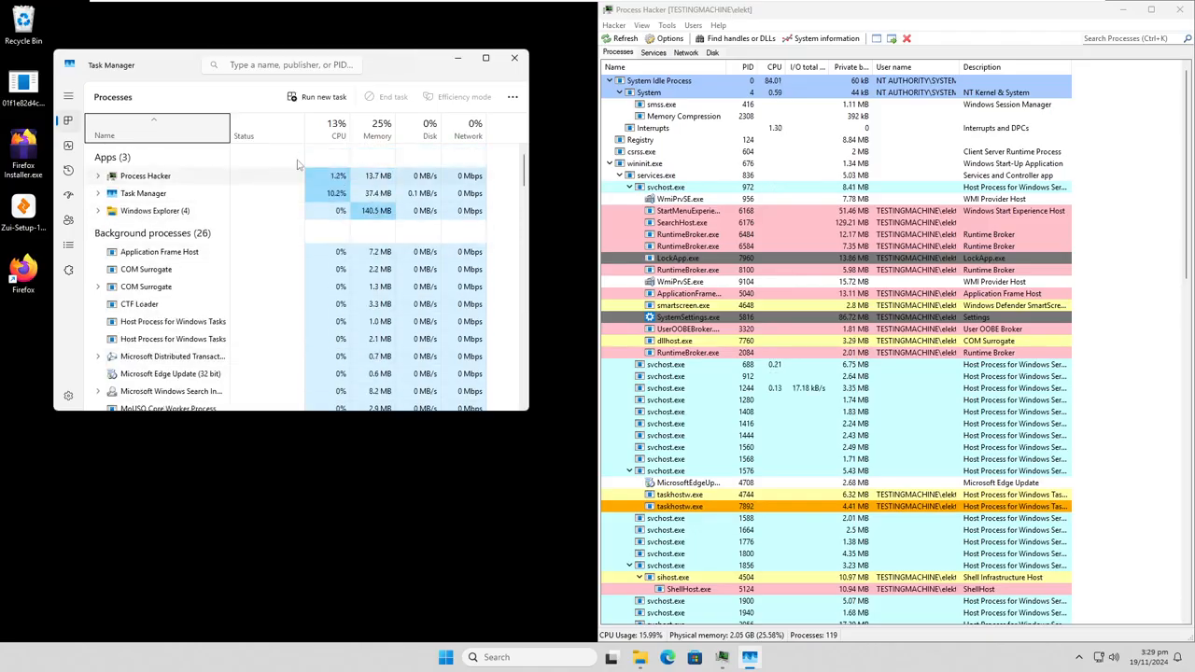
Step: Expand the Windows Explorer group in Task Manager and restart that task
{"action": "left_click", "coordinate": [177, 211]}
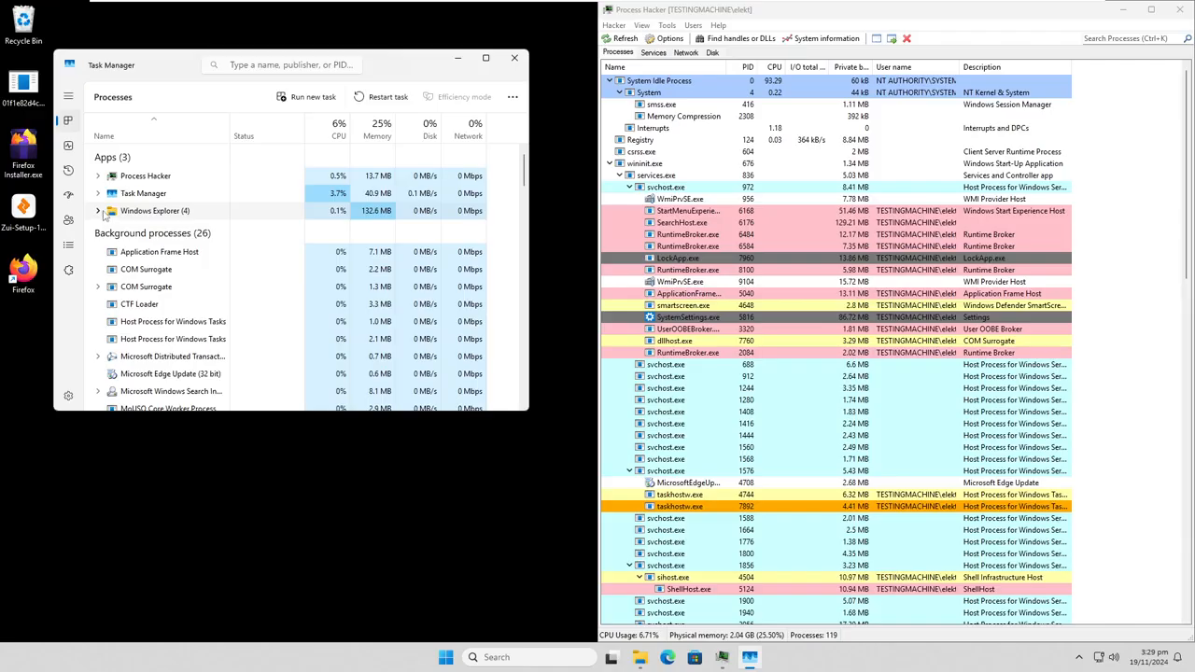
{"action": "left_click", "coordinate": [98, 211]}
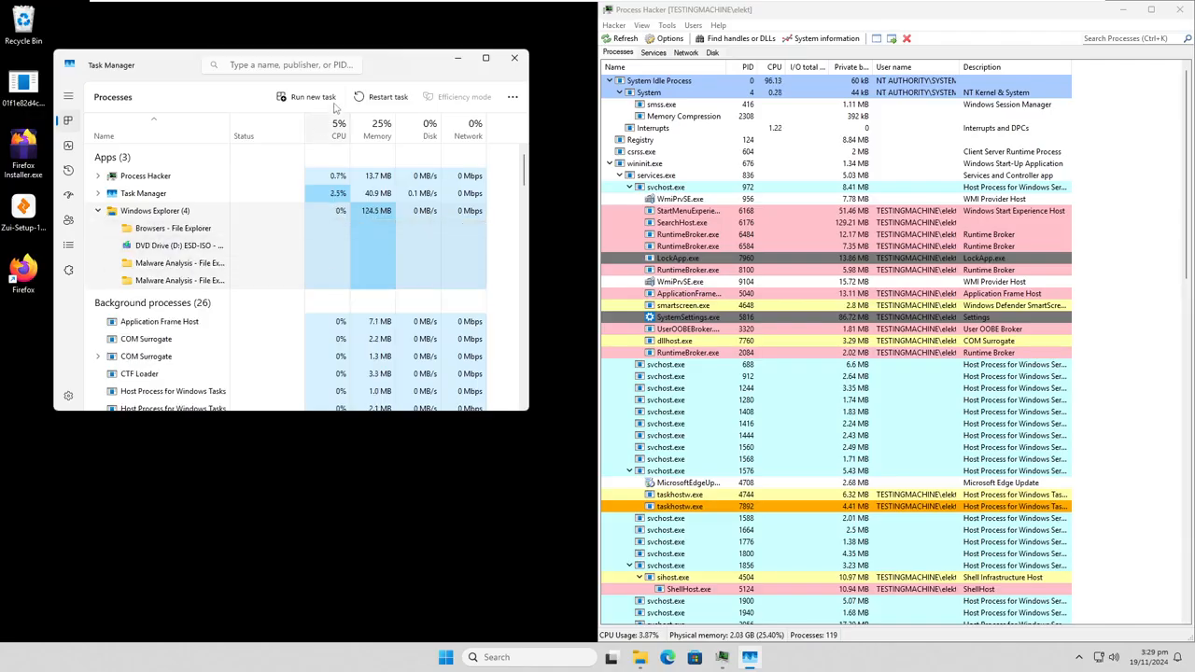
{"action": "left_click", "coordinate": [382, 98]}
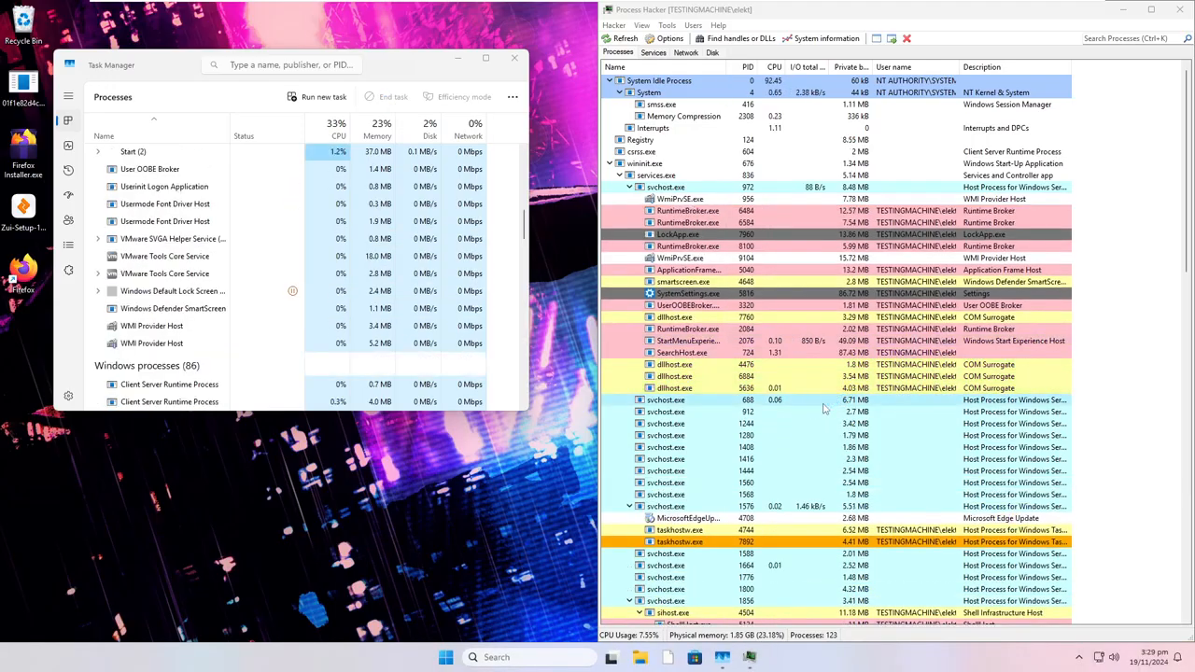
Step: Check the full process tree in Process Hacker, and close both Task Manager and Process Hacker
{"action": "scroll", "coordinate": [811, 402], "scroll_direction": "down", "scroll_amount": 10}
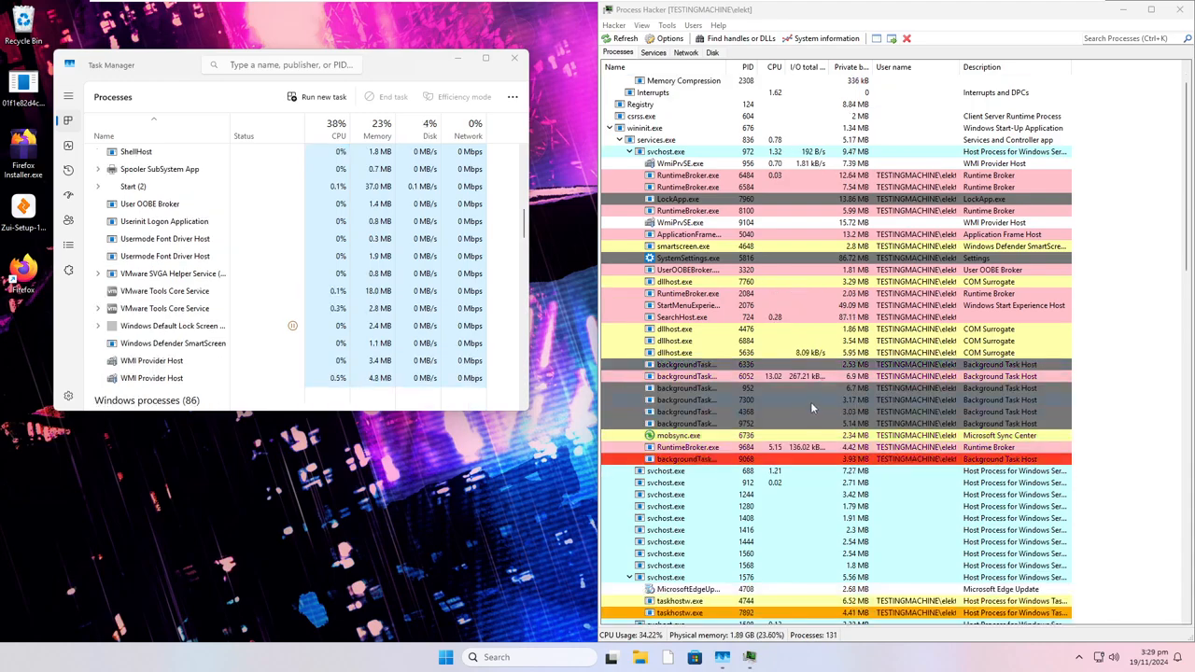
{"action": "scroll", "coordinate": [791, 414], "scroll_direction": "up", "scroll_amount": 10}
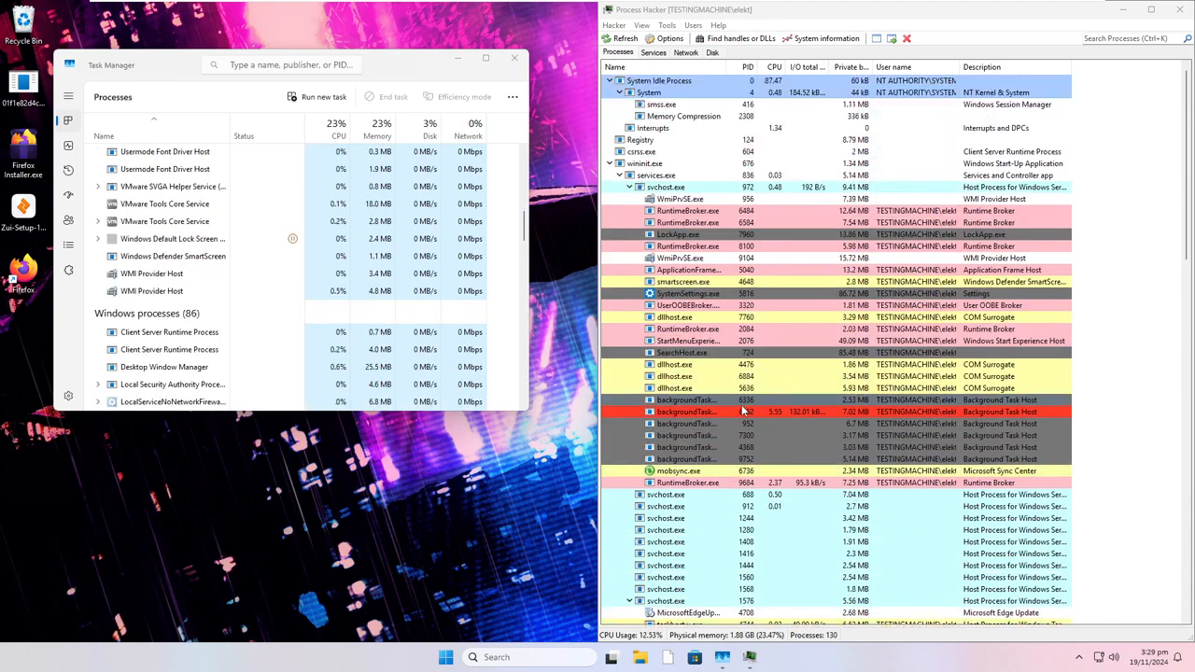
{"action": "scroll", "coordinate": [745, 411], "scroll_direction": "down", "scroll_amount": 20}
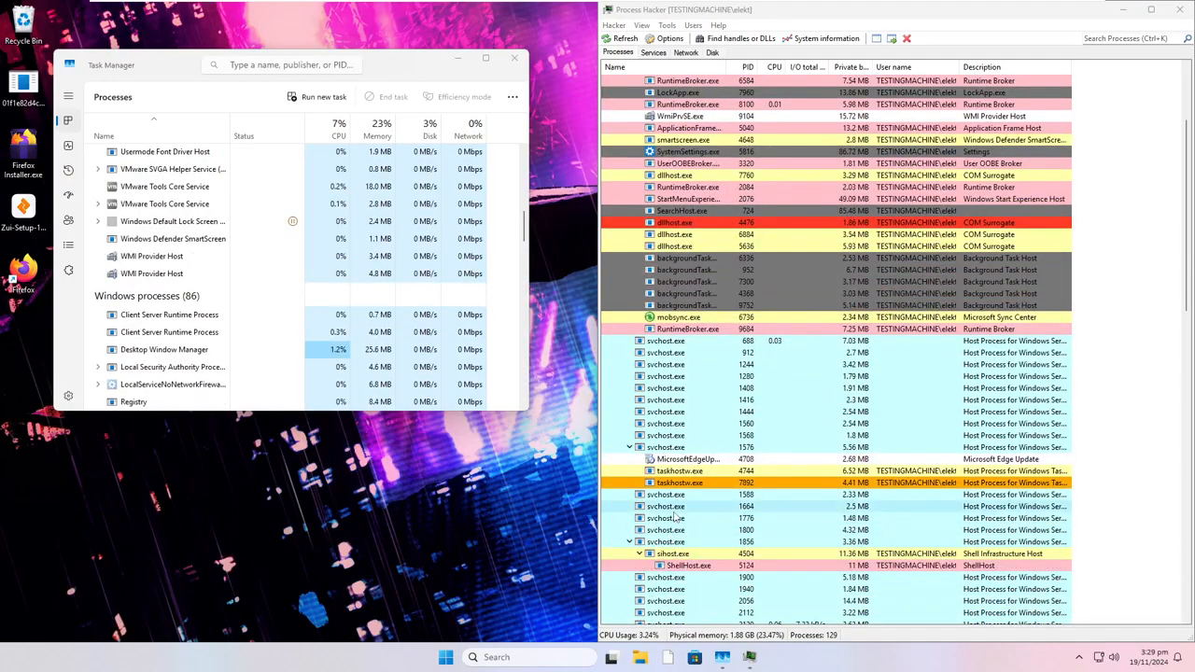
{"action": "scroll", "coordinate": [697, 447], "scroll_direction": "down", "scroll_amount": 10}
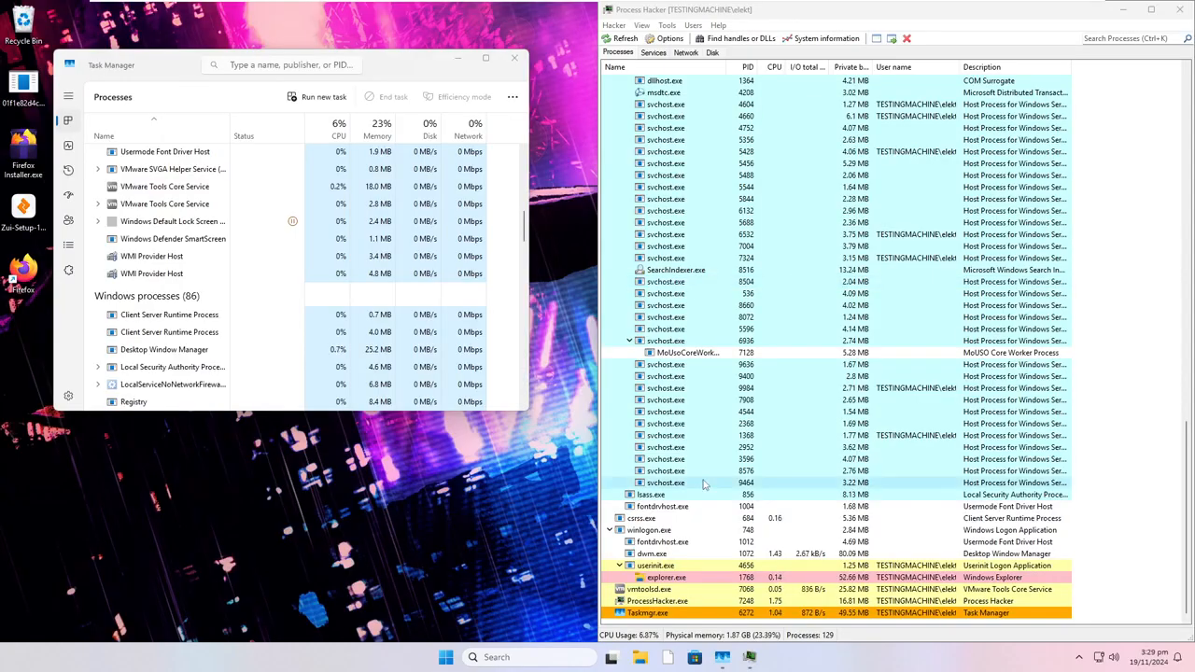
{"action": "scroll", "coordinate": [710, 476], "scroll_direction": "up", "scroll_amount": 15}
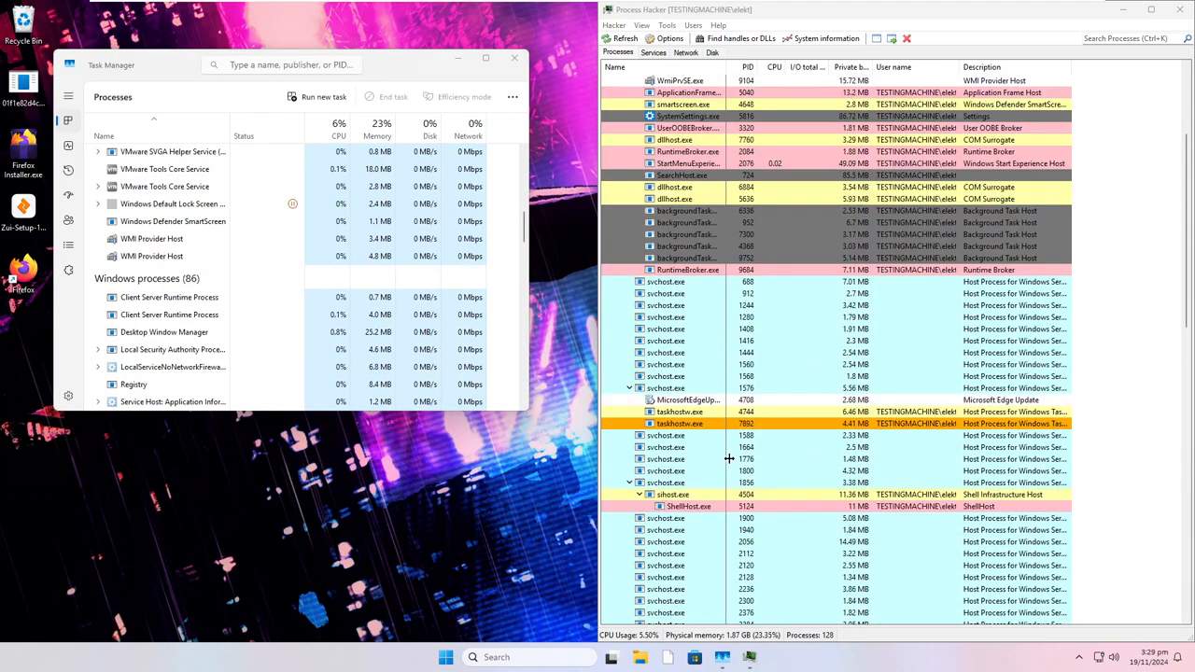
{"action": "scroll", "coordinate": [728, 458], "scroll_direction": "up", "scroll_amount": 5}
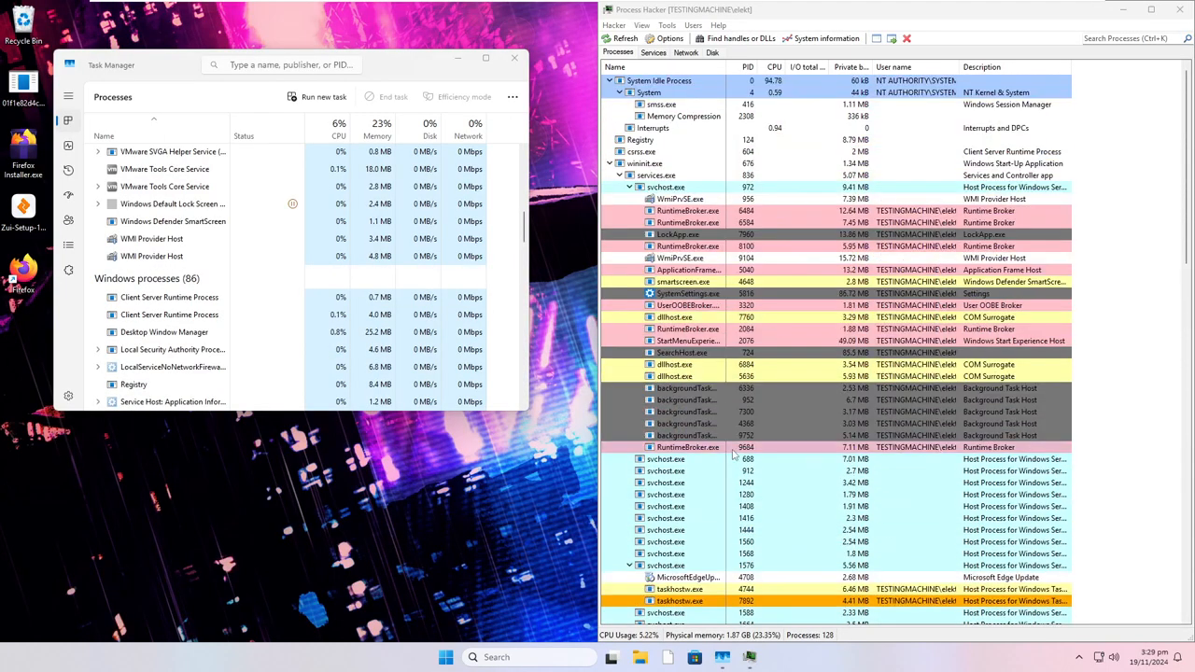
{"action": "left_click", "coordinate": [513, 64]}
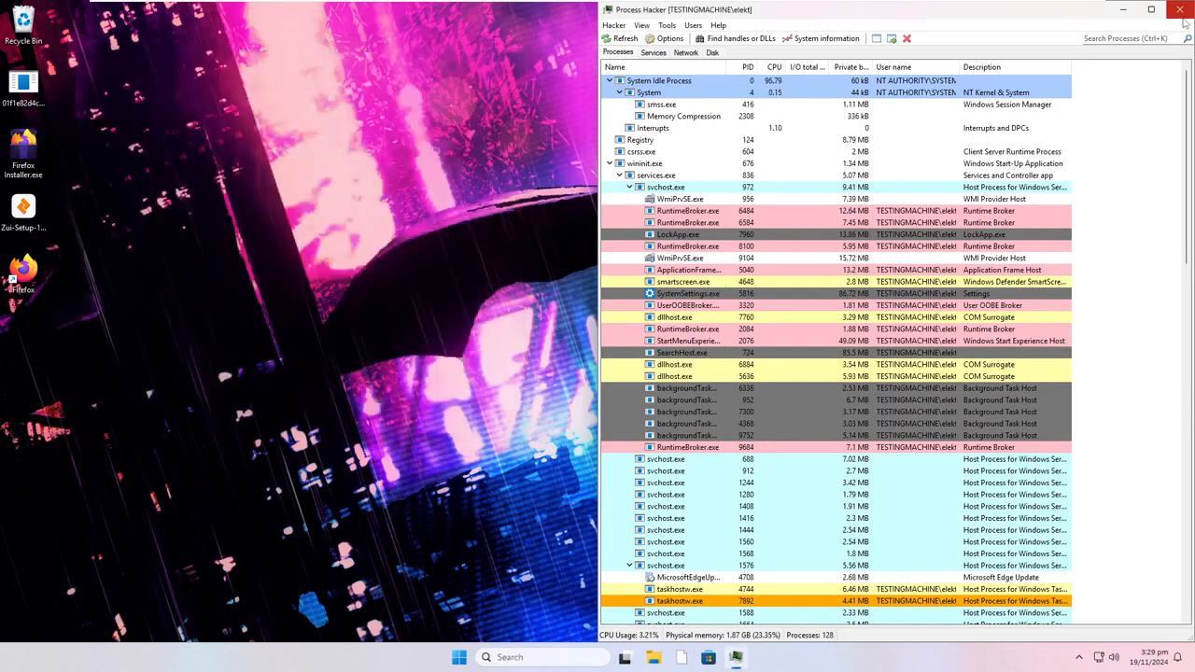
{"action": "left_click", "coordinate": [1179, 10]}
Step: Try to launch Microsoft Edge and dismiss its error message
{"action": "right_click", "coordinate": [472, 657]}
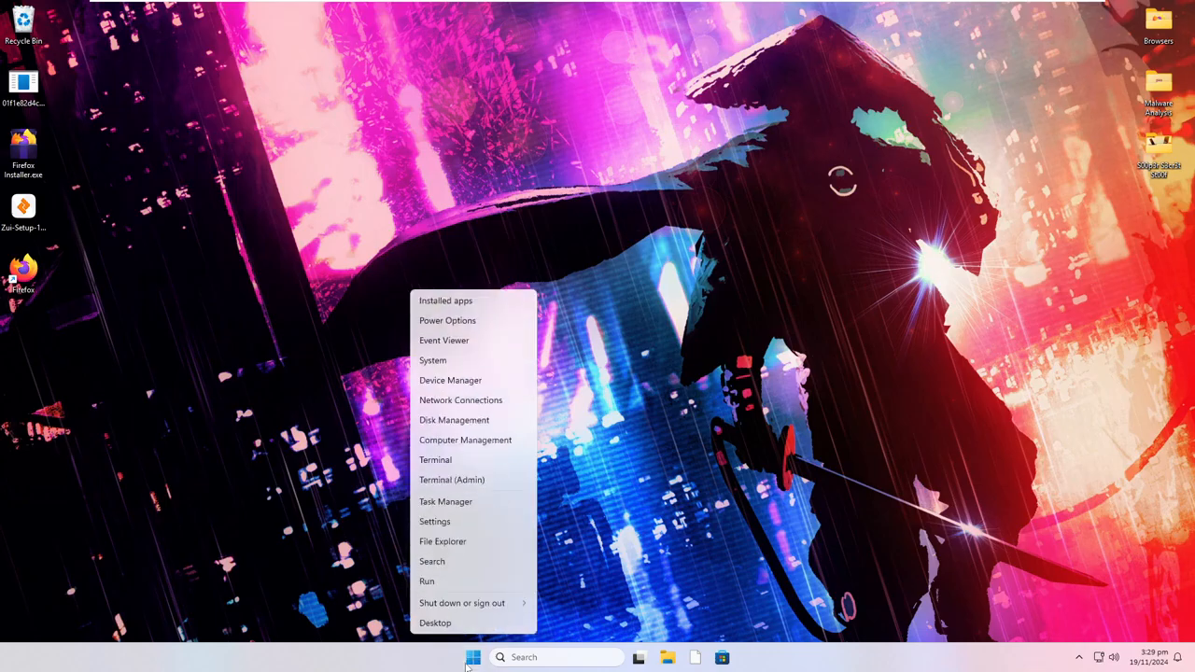
{"action": "mouse_move", "coordinate": [494, 603]}
{"action": "left_click", "coordinate": [640, 568]}
{"action": "left_click", "coordinate": [695, 657]}
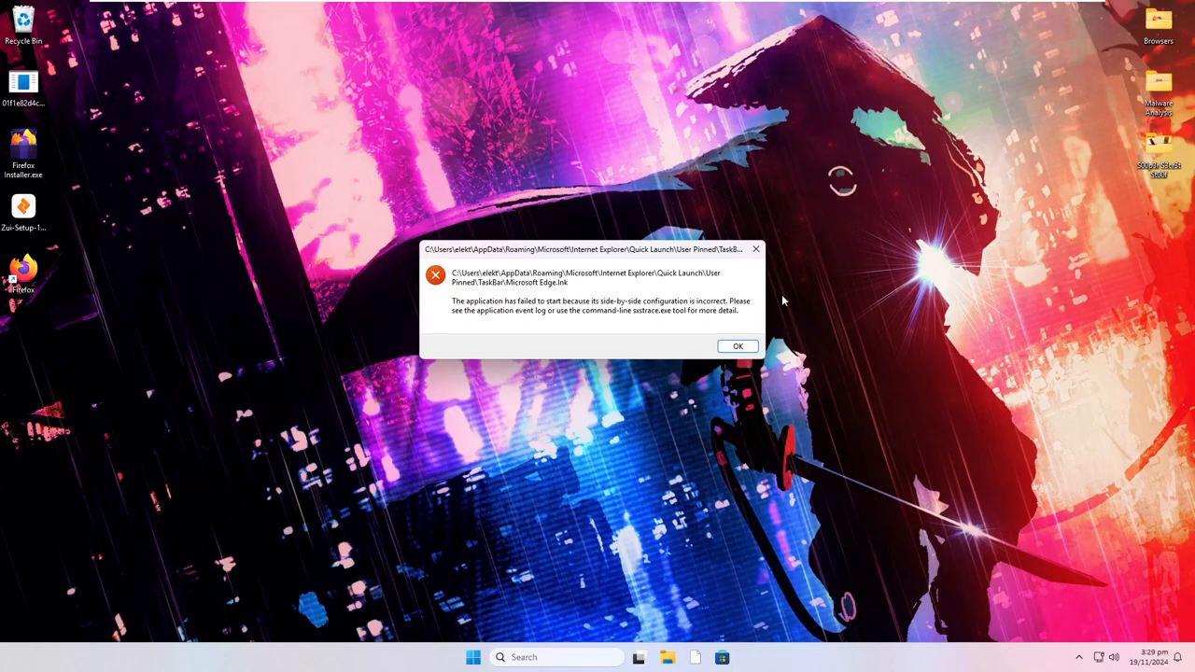
{"action": "left_click", "coordinate": [738, 351]}
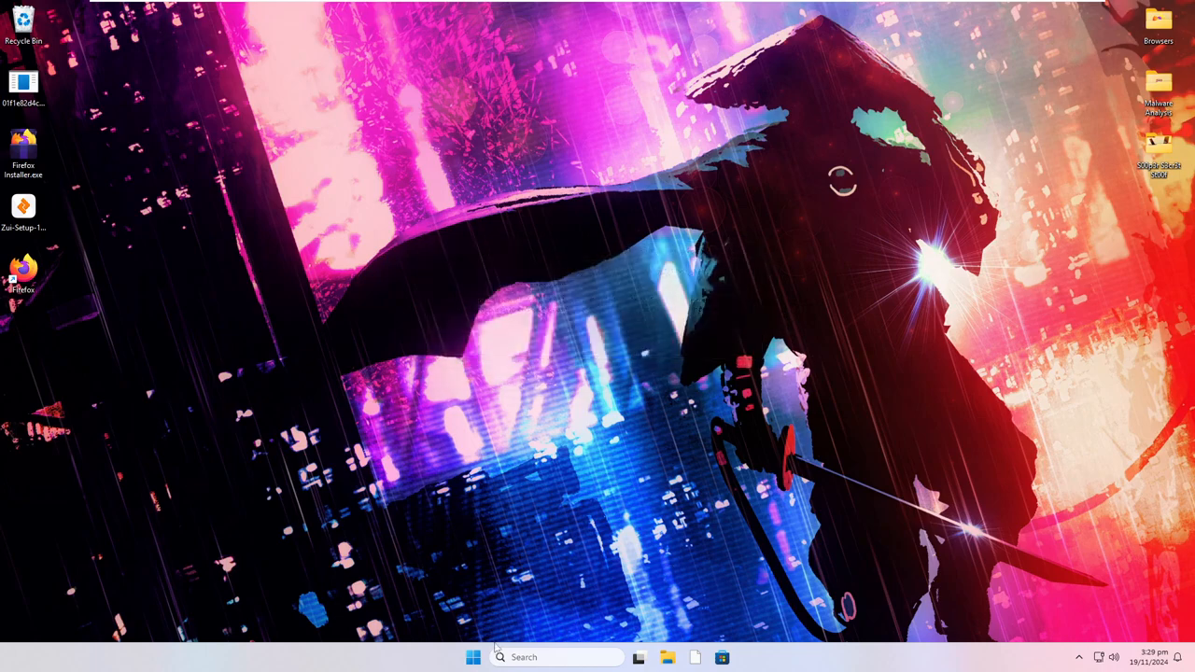
Step: End the Windows session through the shut-down or sign-out options and bring up the PIN sign-in prompt
{"action": "right_click", "coordinate": [473, 656]}
{"action": "mouse_move", "coordinate": [496, 606]}
{"action": "left_click", "coordinate": [560, 593]}
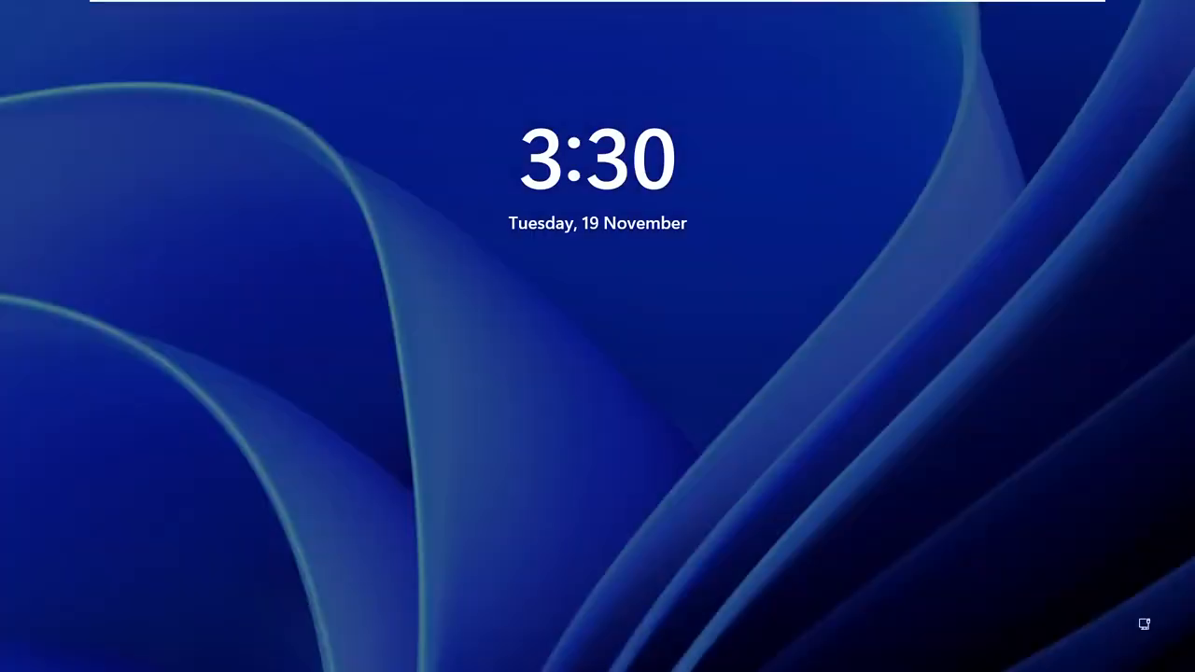
{"action": "left_click", "coordinate": [651, 11]}
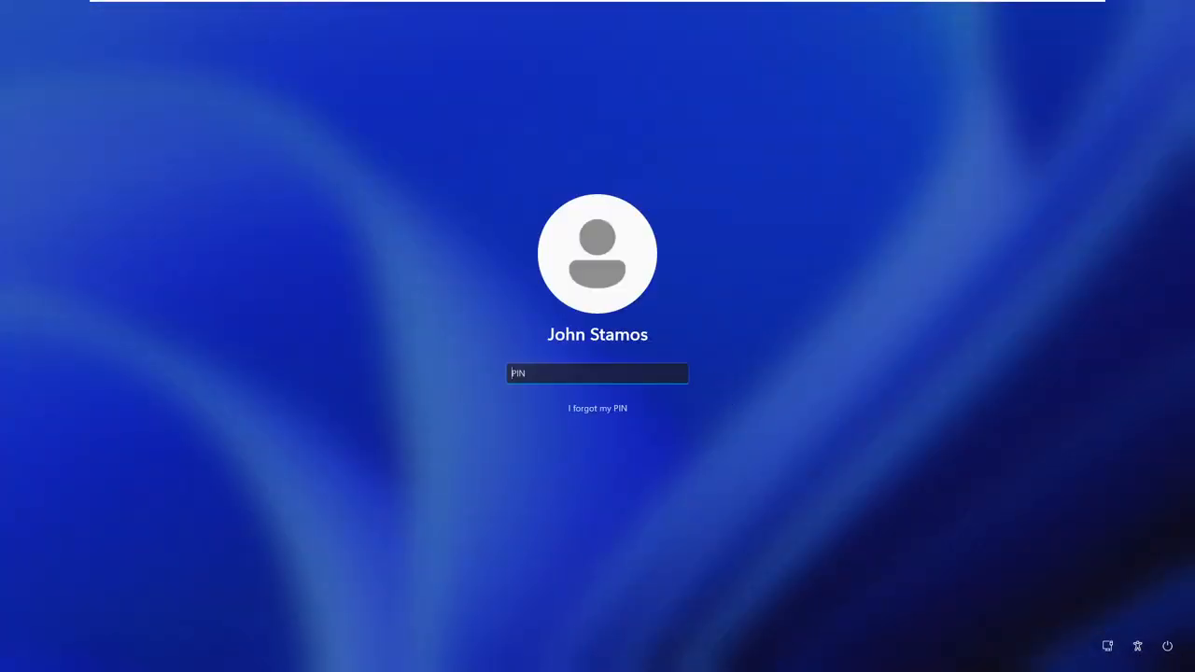
Step: Sign in with the account PIN and launch Process Hacker 2 from the Malware Analysis folder, minimizing the folder window
{"action": "type", "text": "••••"}
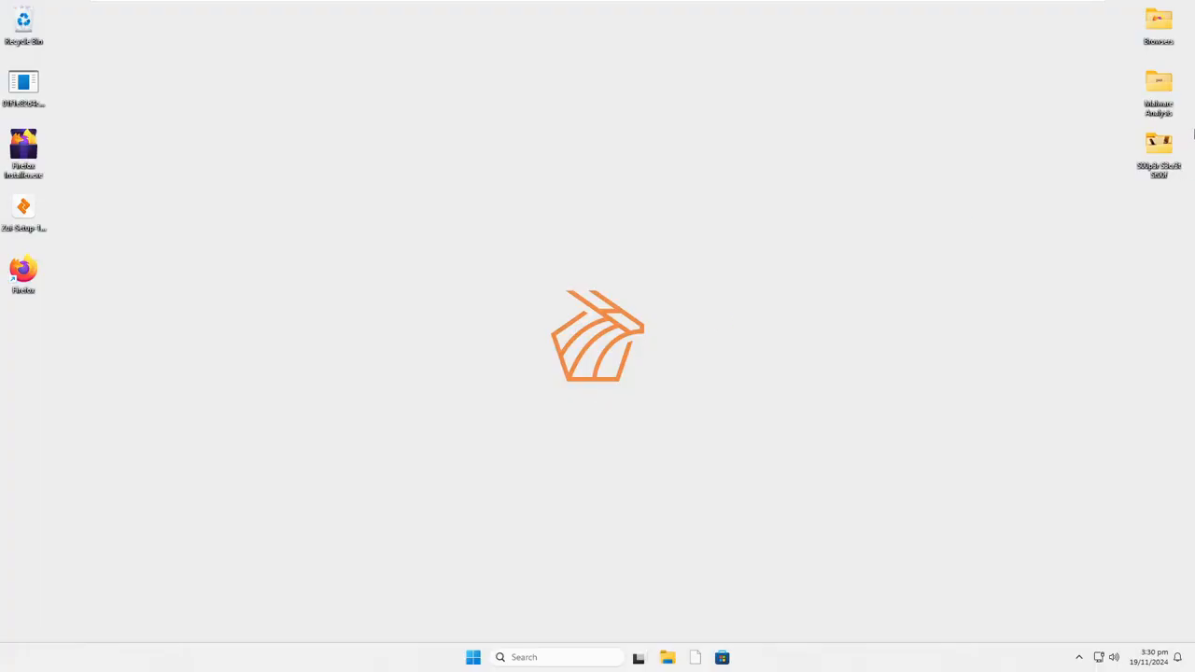
{"action": "double_click", "coordinate": [1152, 101]}
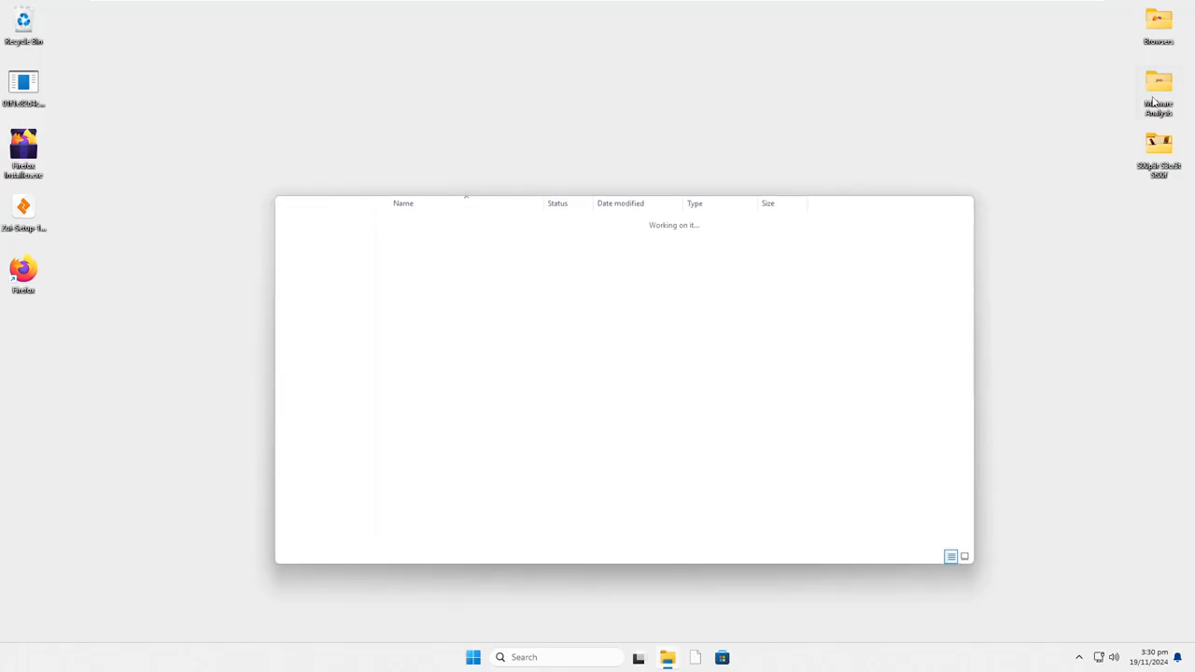
{"action": "left_click", "coordinate": [960, 203]}
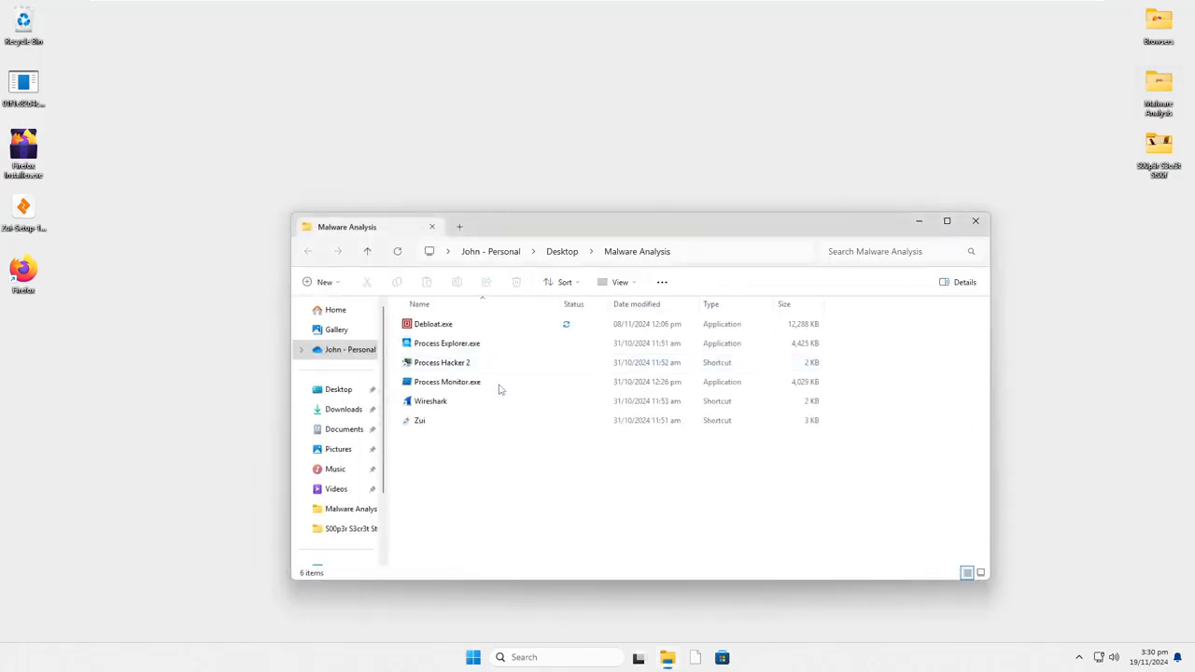
{"action": "left_click", "coordinate": [441, 363]}
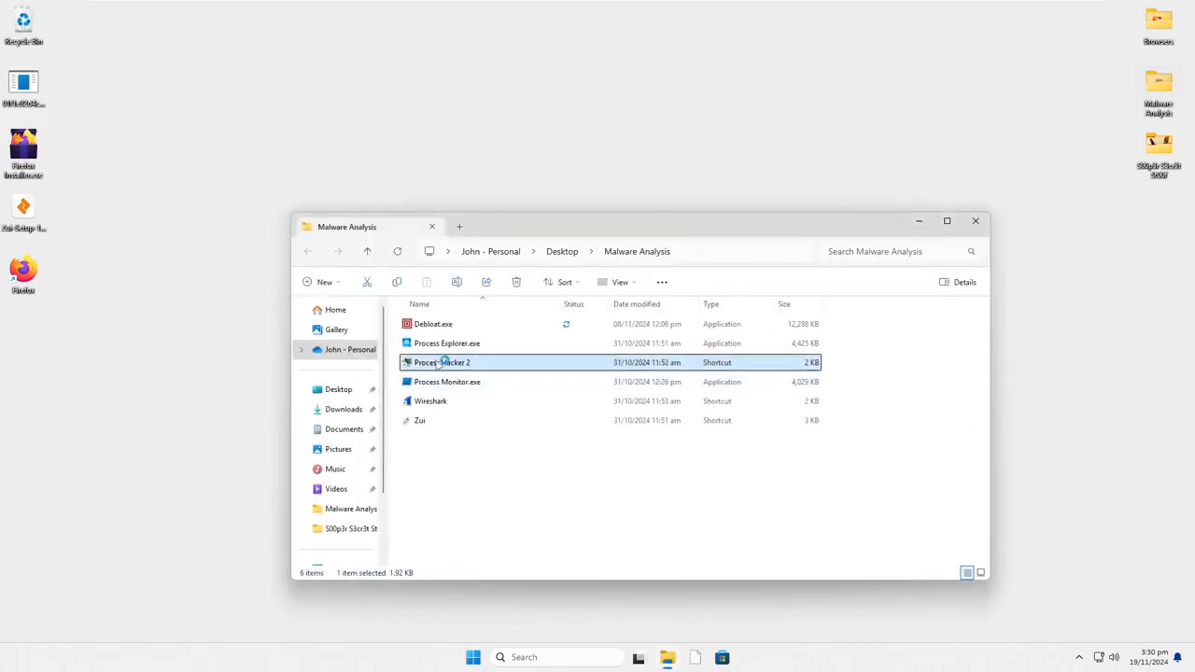
{"action": "left_click", "coordinate": [918, 222]}
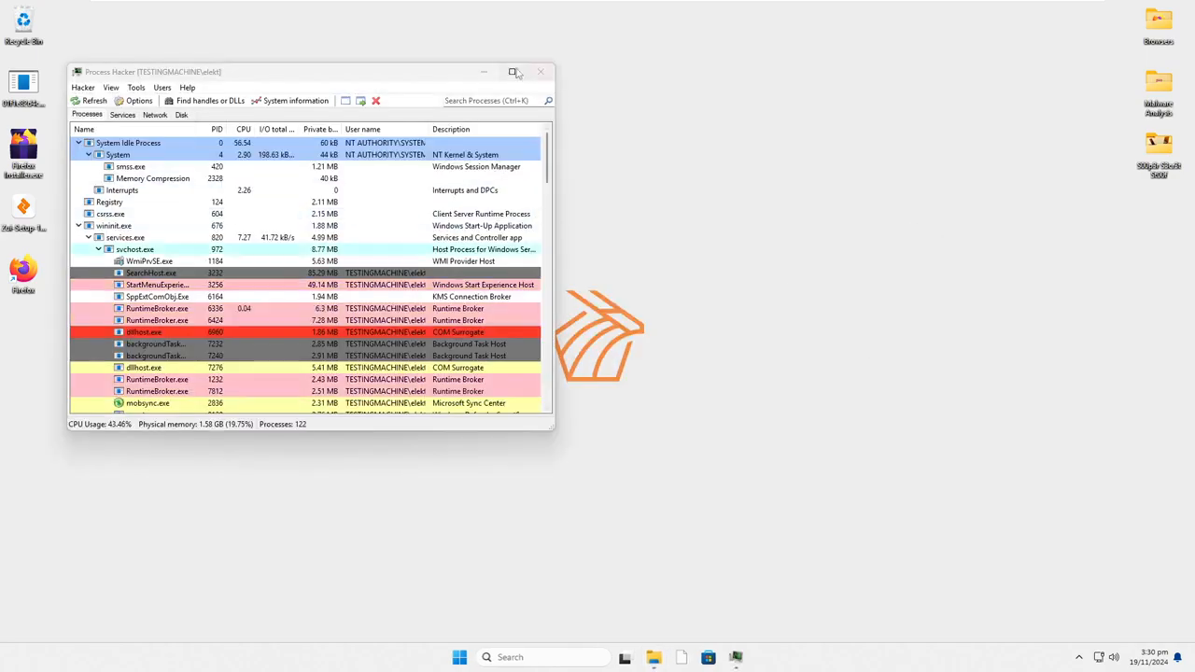
Step: Maximize Process Hacker and examine the full process tree for suspicious processes after the new sign-in
{"action": "left_click", "coordinate": [512, 71]}
{"action": "scroll", "coordinate": [530, 271], "scroll_direction": "down", "scroll_amount": 5}
{"action": "scroll", "coordinate": [530, 272], "scroll_direction": "down", "scroll_amount": 15}
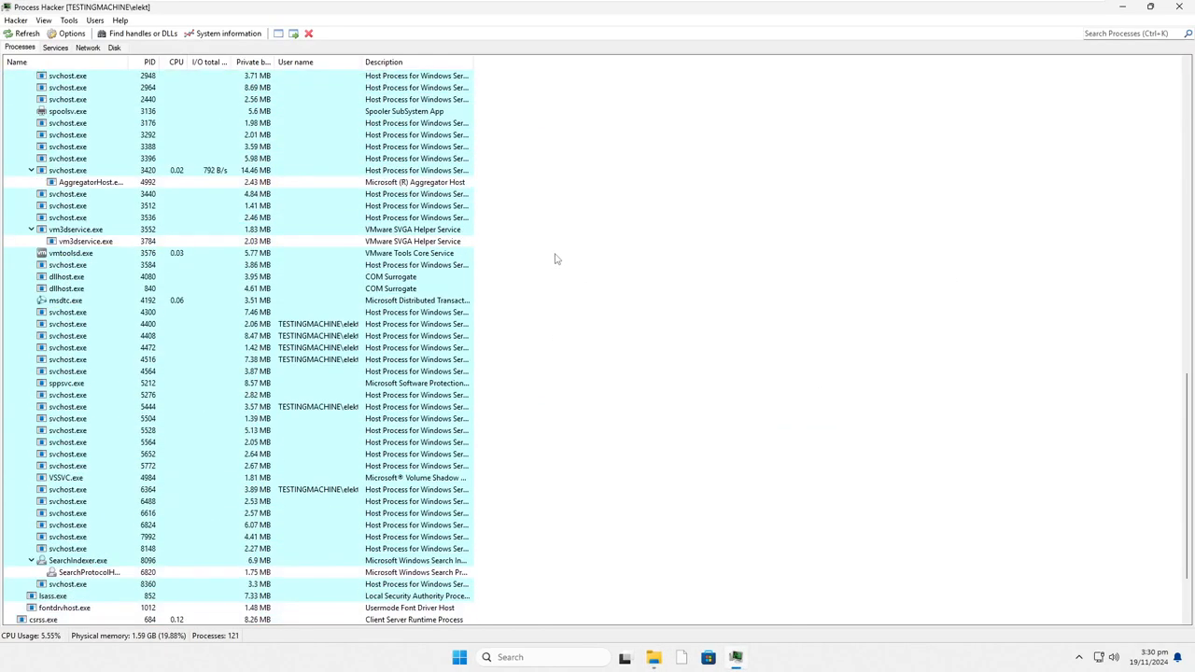
{"action": "scroll", "coordinate": [462, 522], "scroll_direction": "up", "scroll_amount": 15}
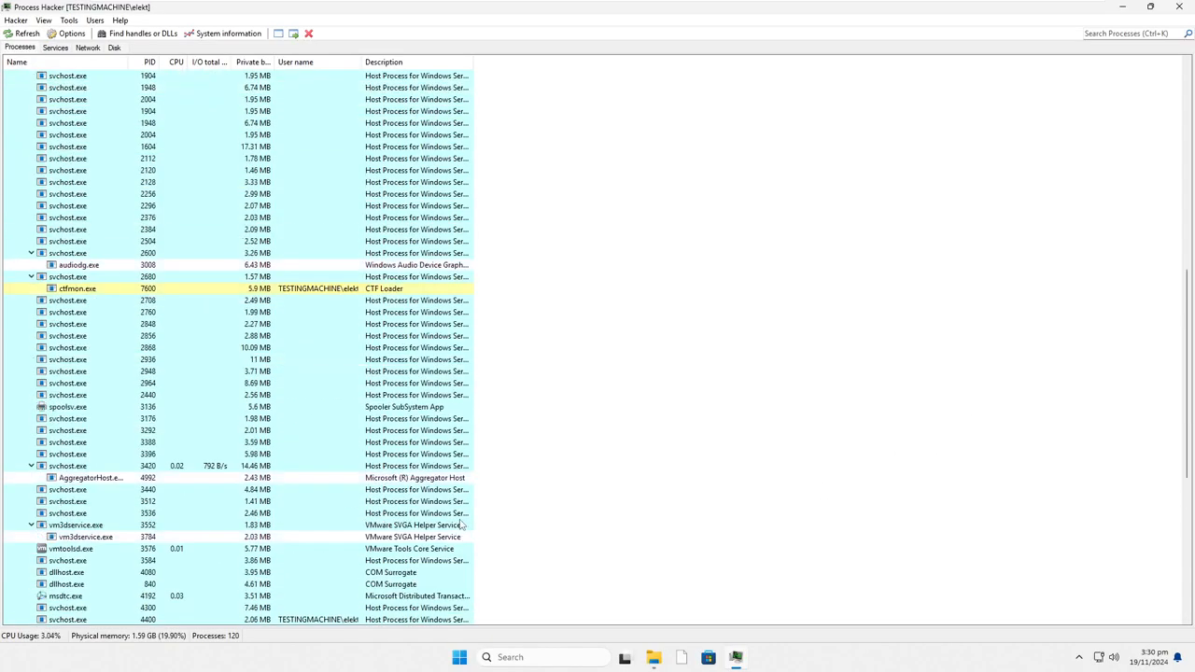
{"action": "scroll", "coordinate": [464, 519], "scroll_direction": "up", "scroll_amount": 1}
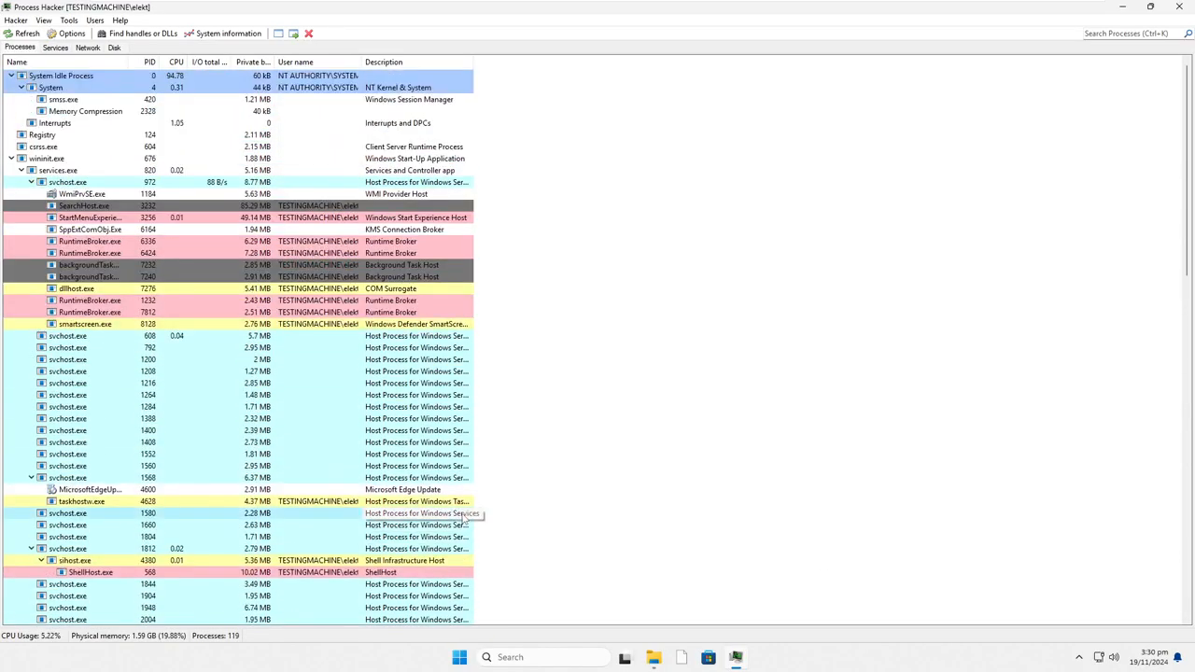
{"action": "scroll", "coordinate": [464, 516], "scroll_direction": "down", "scroll_amount": 6}
{"action": "scroll", "coordinate": [464, 515], "scroll_direction": "up", "scroll_amount": 6}
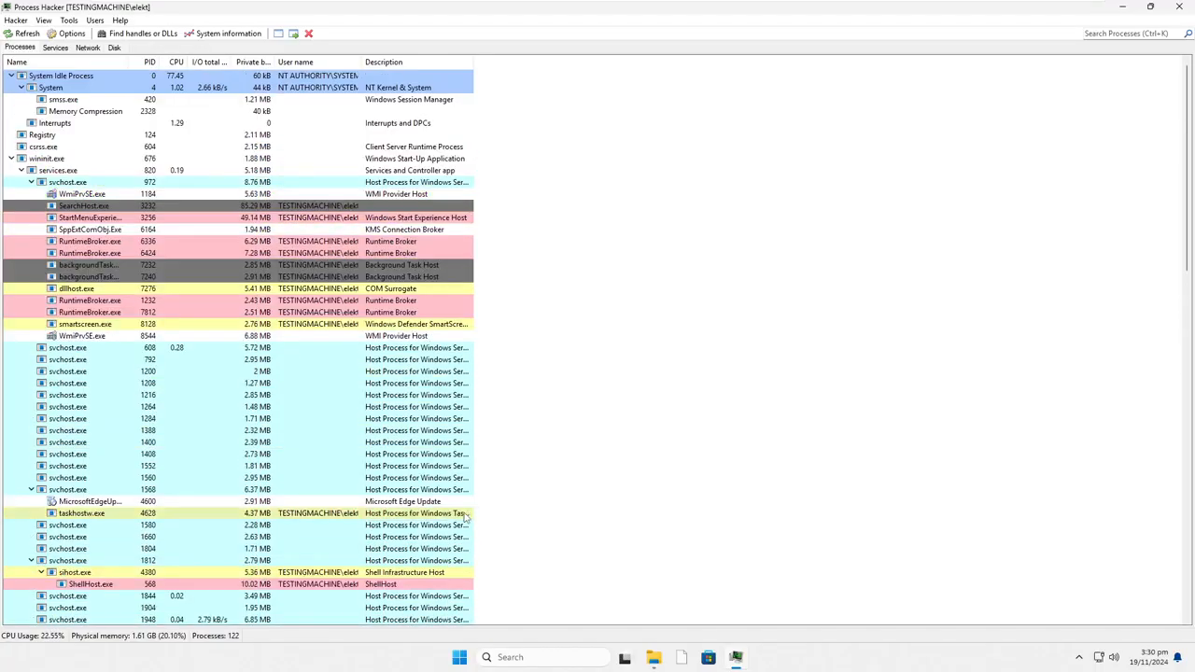
{"action": "scroll", "coordinate": [526, 441], "scroll_direction": "down", "scroll_amount": 20}
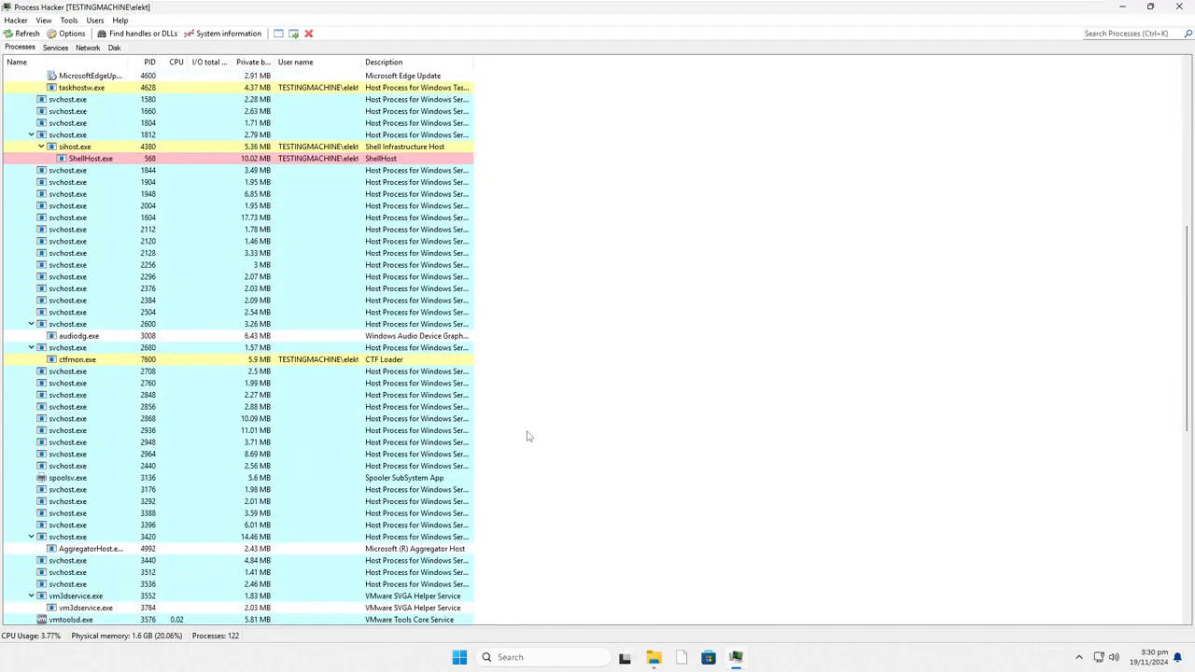
{"action": "scroll", "coordinate": [526, 436], "scroll_direction": "down", "scroll_amount": 7}
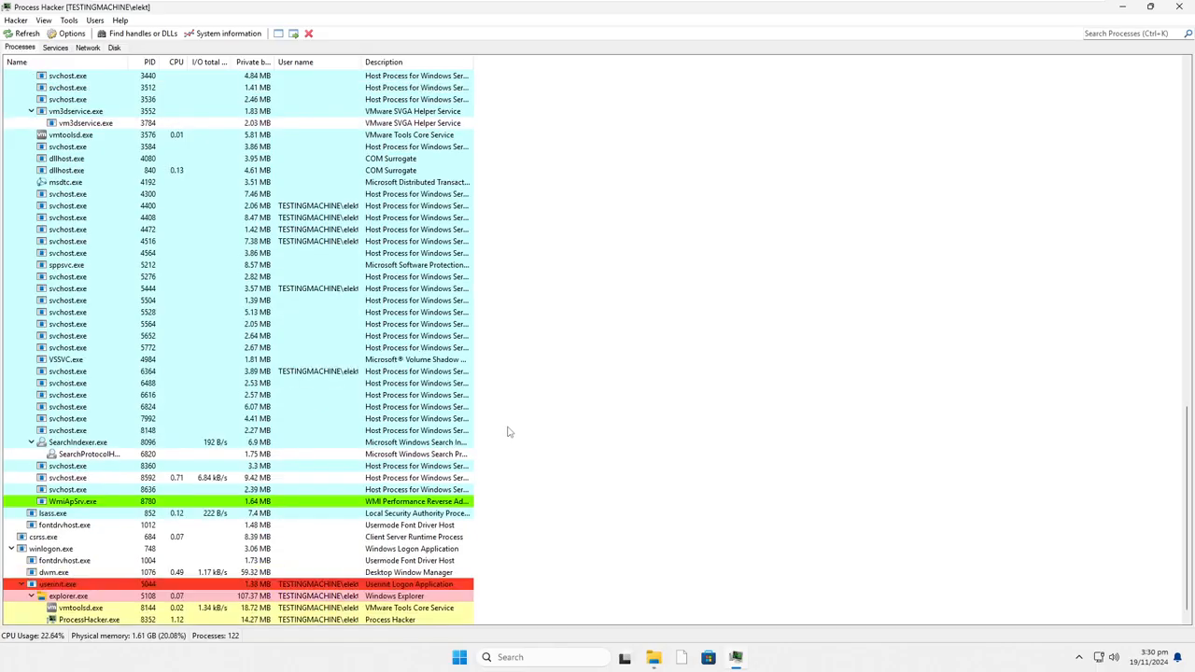
{"action": "scroll", "coordinate": [508, 432], "scroll_direction": "up", "scroll_amount": 20}
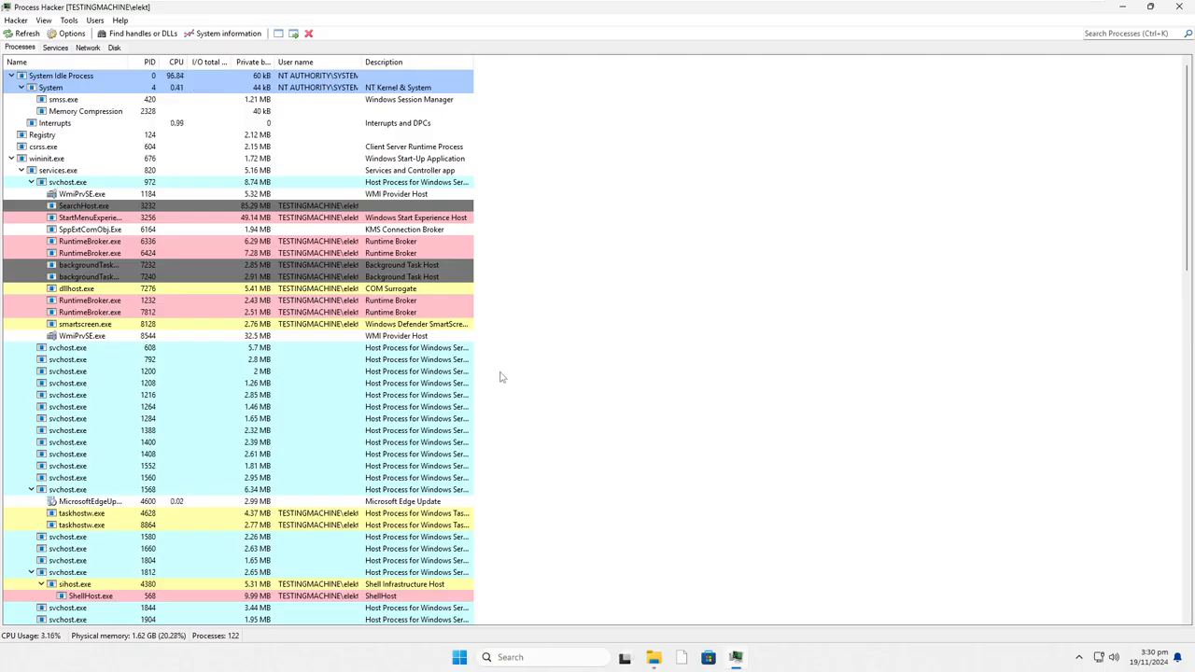
{"action": "scroll", "coordinate": [784, 613], "scroll_direction": "down", "scroll_amount": 1}
{"action": "scroll", "coordinate": [609, 483], "scroll_direction": "up", "scroll_amount": 1}
Step: Close the Malware Analysis folder, inspect the contents of the Public user folder, and close all File Explorer windows
{"action": "left_click", "coordinate": [654, 657]}
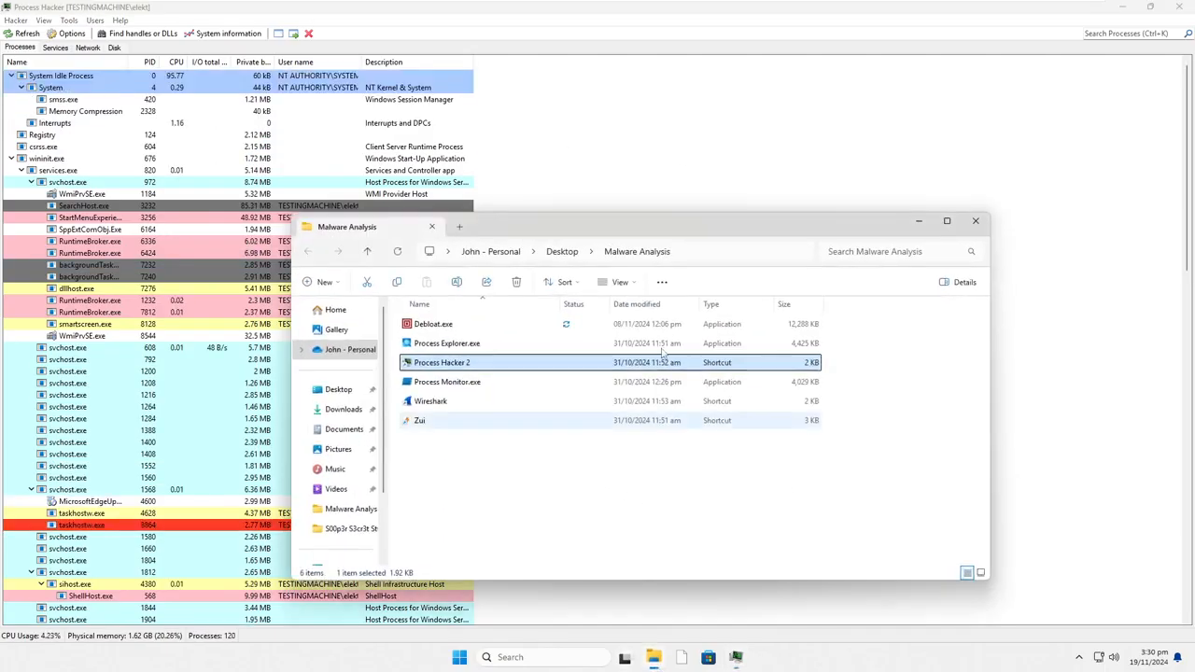
{"action": "left_click", "coordinate": [976, 222]}
{"action": "left_click", "coordinate": [654, 657]}
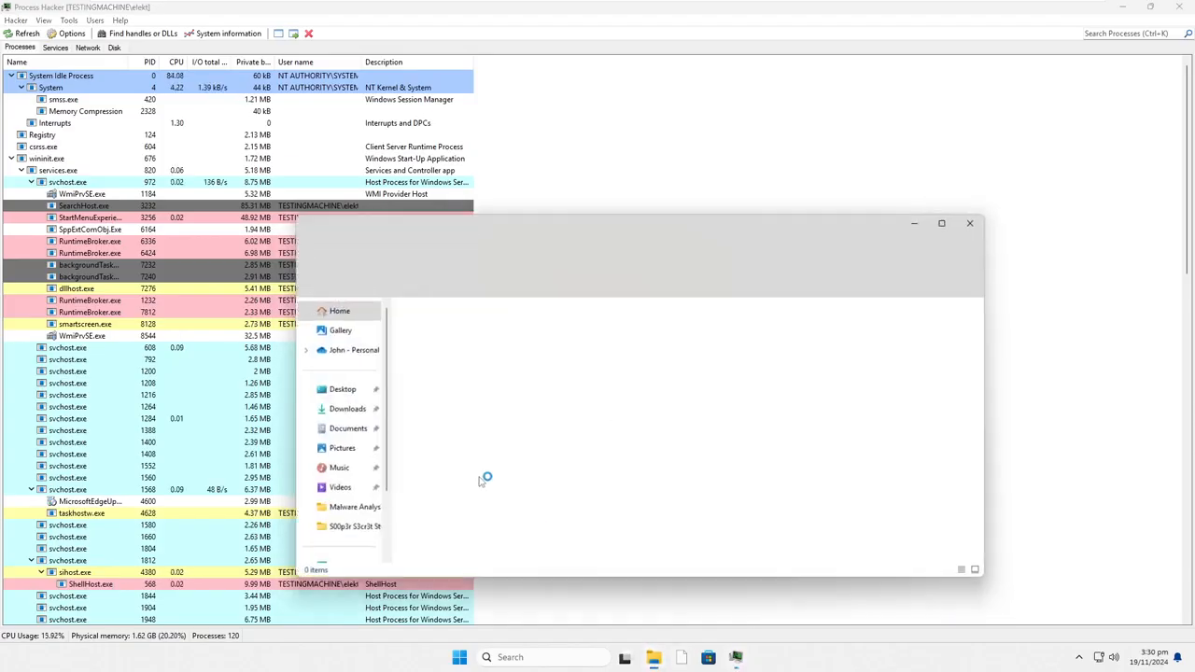
{"action": "left_click_drag", "start_coordinate": [499, 232], "coordinate": [668, 215]}
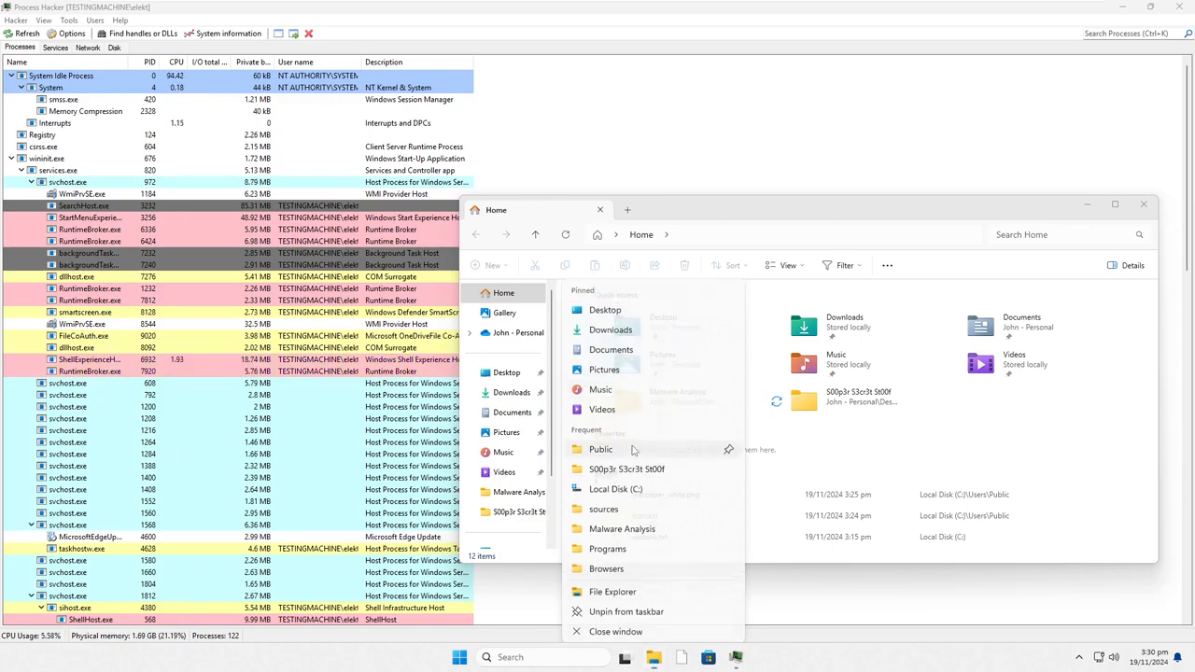
{"action": "left_click", "coordinate": [633, 446]}
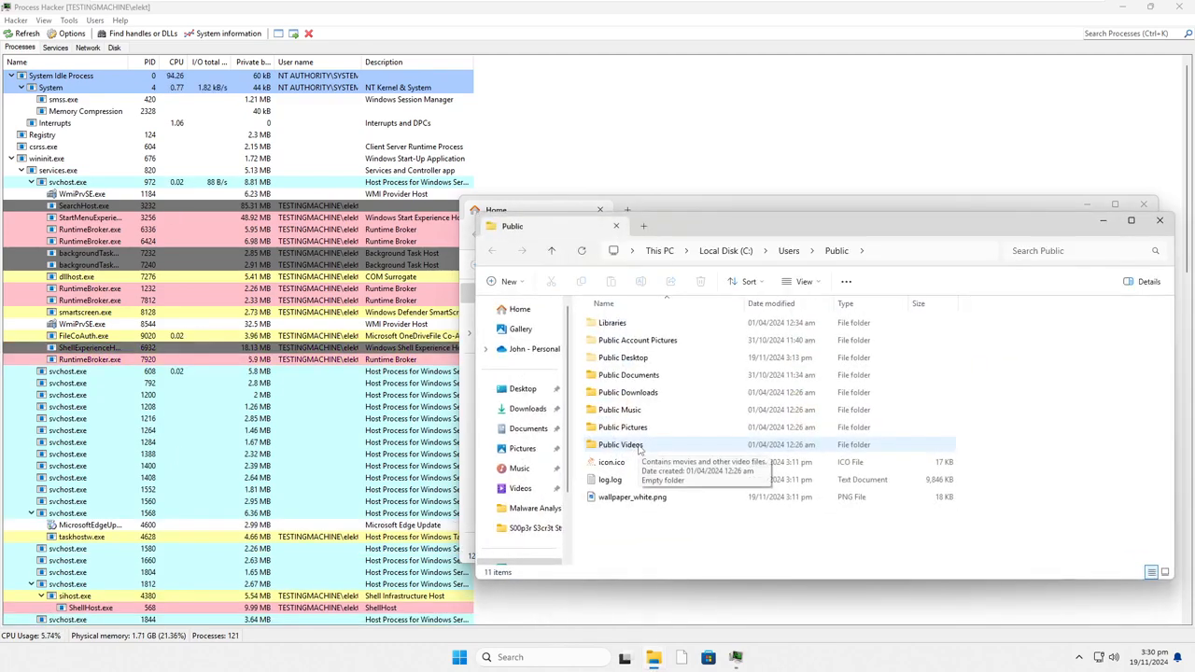
{"action": "left_click", "coordinate": [1159, 221]}
{"action": "left_click", "coordinate": [1142, 204]}
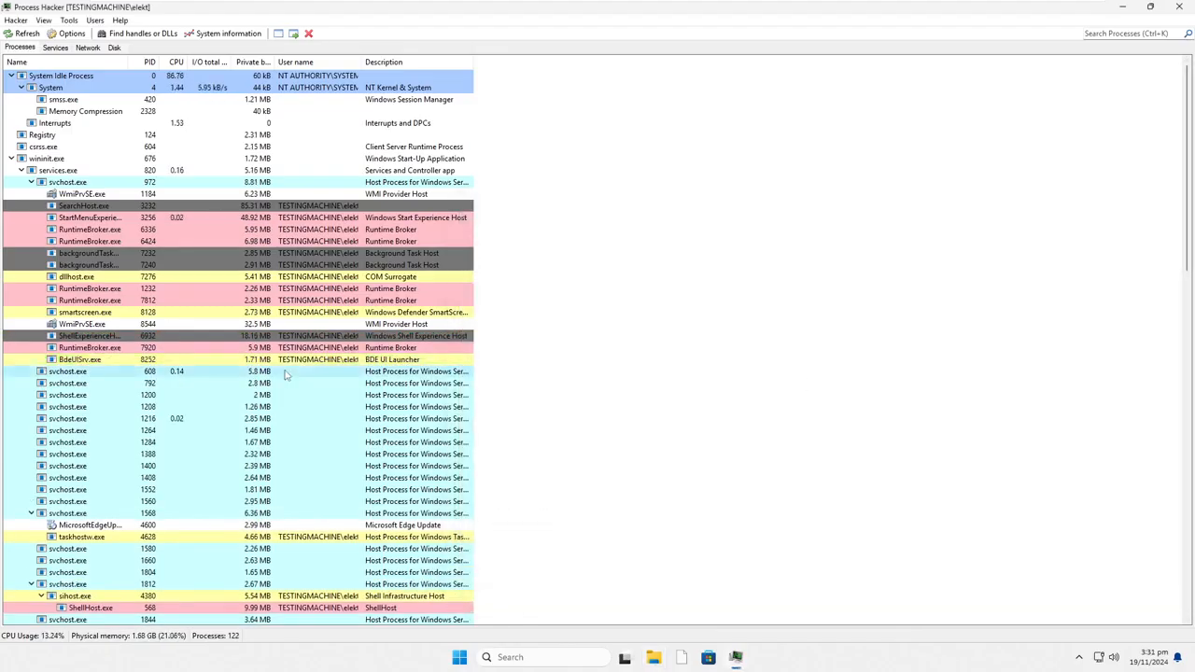
Step: Check the remaining processes down to the end of the process tree and close Process Hacker
{"action": "scroll", "coordinate": [391, 430], "scroll_direction": "down", "scroll_amount": 6}
{"action": "scroll", "coordinate": [391, 430], "scroll_direction": "down", "scroll_amount": 20}
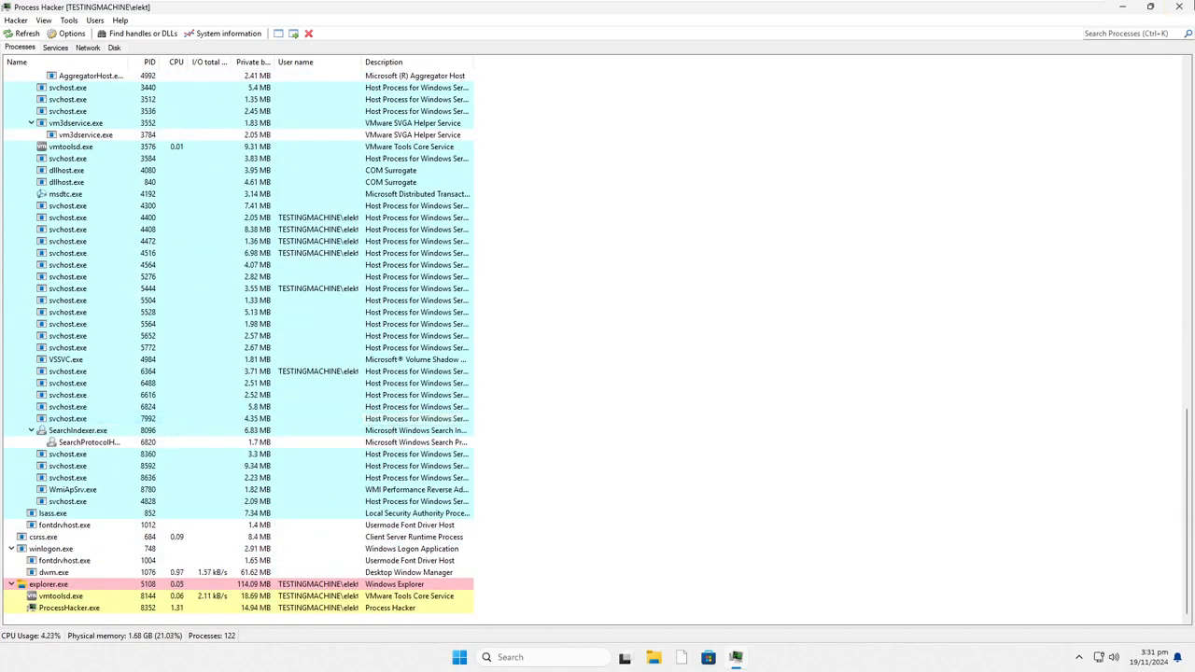
{"action": "left_click", "coordinate": [1179, 6]}
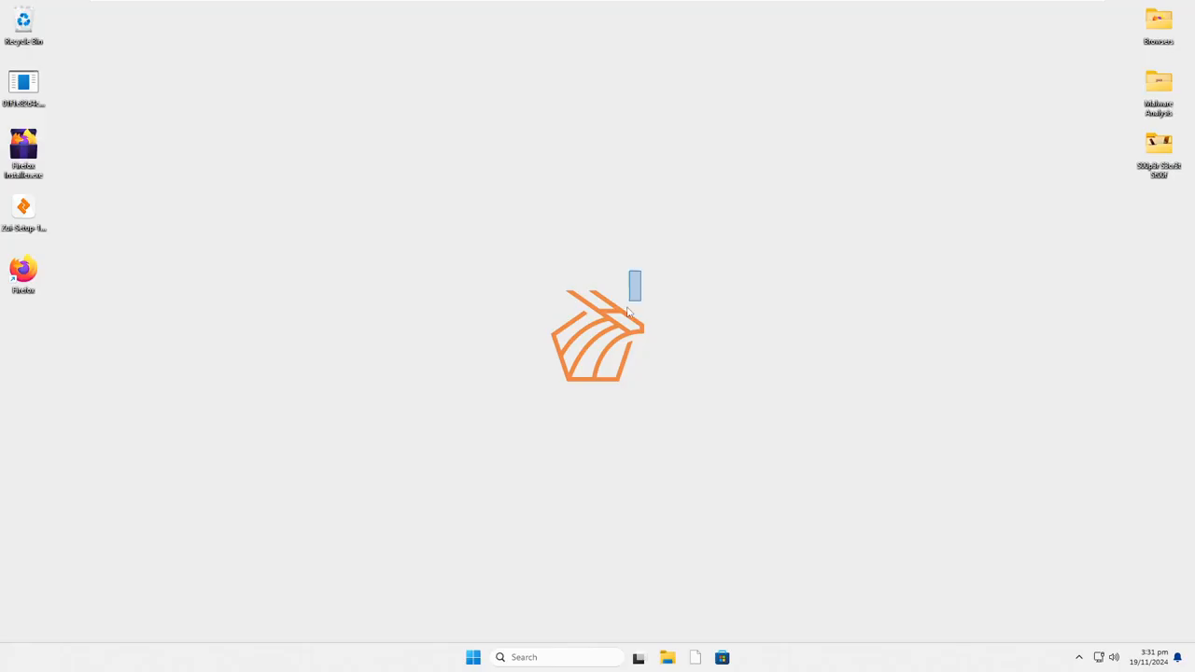
{"action": "left_click_drag", "start_coordinate": [626, 241], "coordinate": [516, 444]}
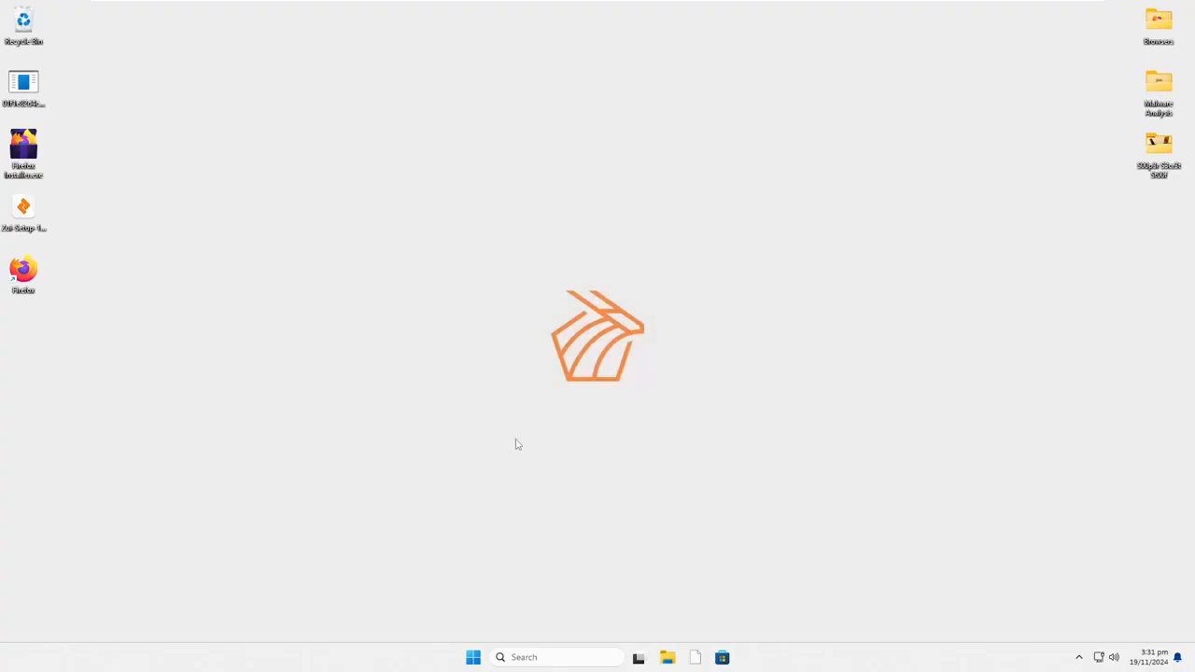